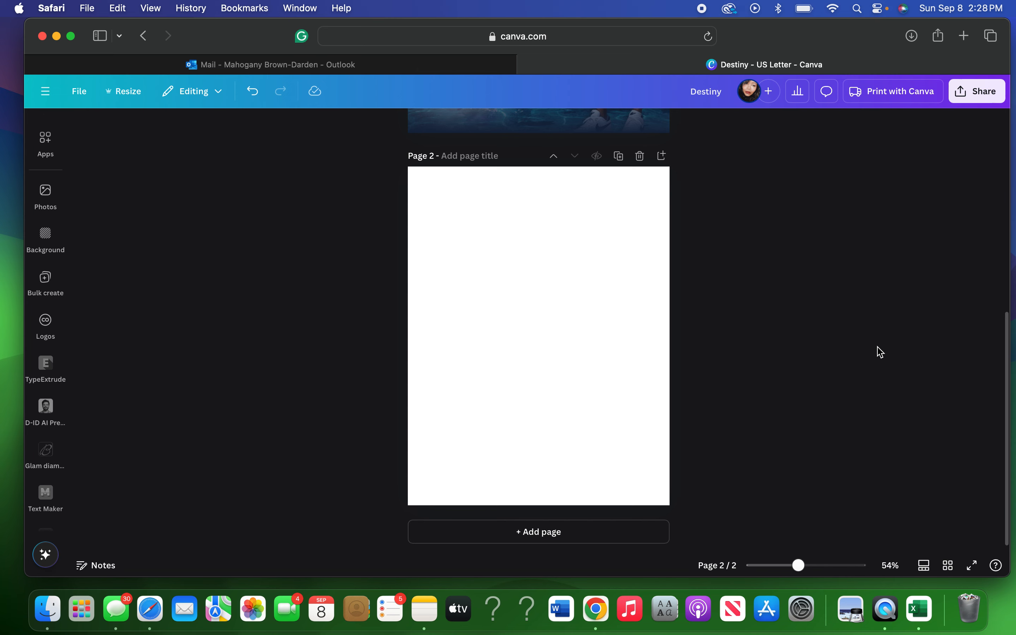
Scroll up to review the TIA cover on page 1, then back down to blank Page 2.
{"action": "scroll", "coordinate": [881, 352], "scroll_direction": "up", "scroll_amount": 2}
{"action": "scroll", "coordinate": [881, 352], "scroll_direction": "down", "scroll_amount": 2}
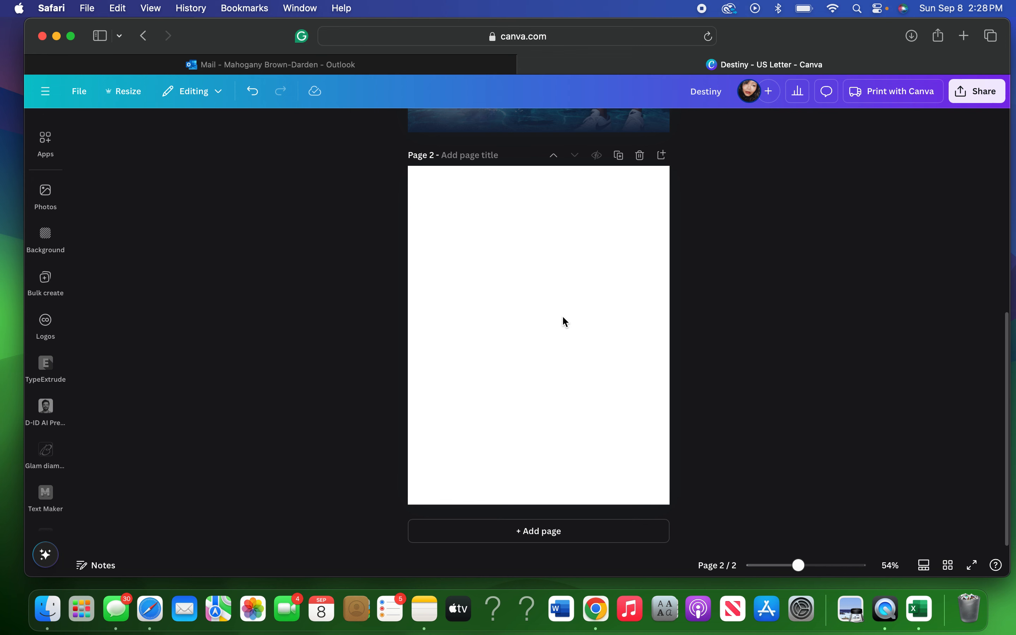
{"action": "scroll", "coordinate": [561, 313], "scroll_direction": "up", "scroll_amount": 5}
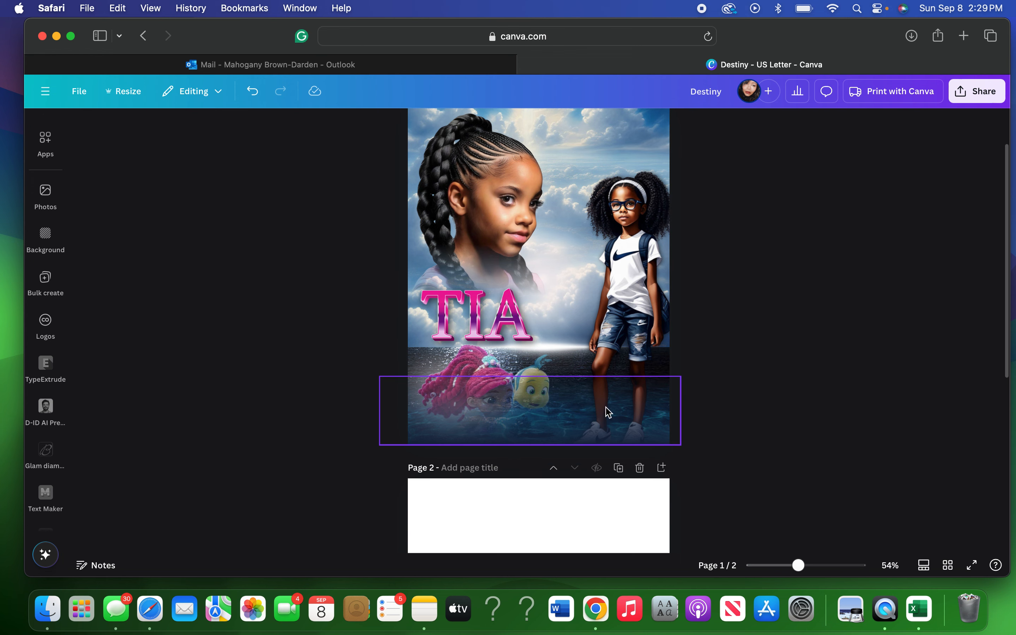
{"action": "scroll", "coordinate": [748, 286], "scroll_direction": "up", "scroll_amount": 3}
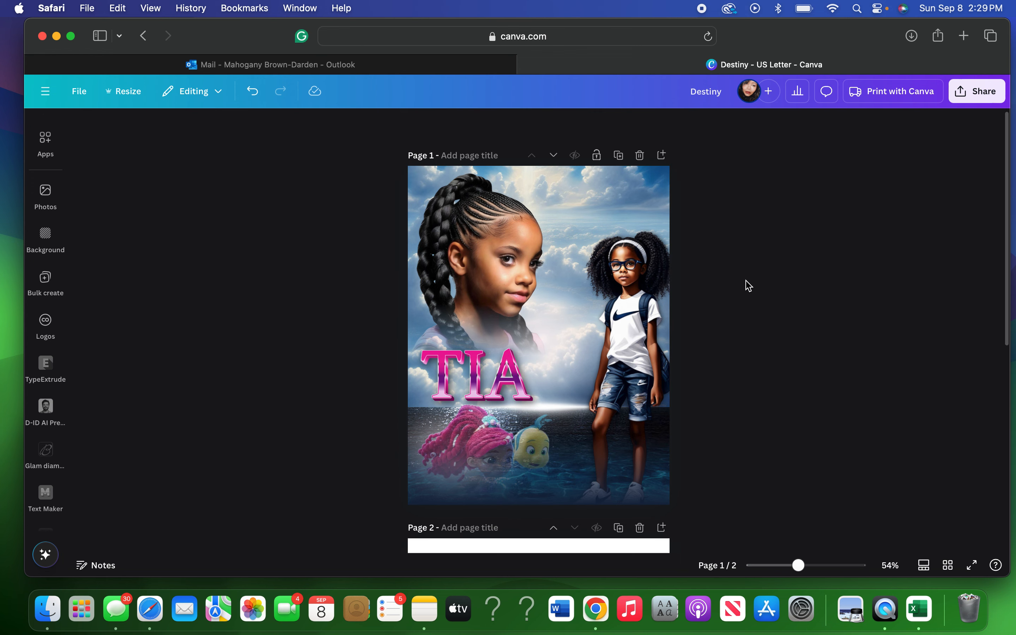
{"action": "scroll", "coordinate": [749, 286], "scroll_direction": "down", "scroll_amount": 10}
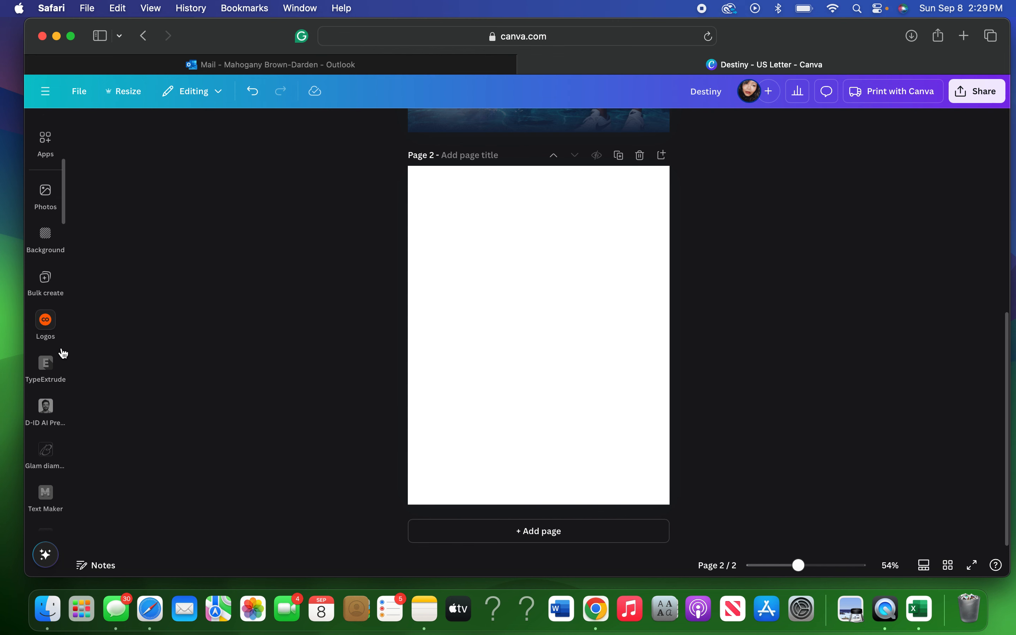
Show the AI generated backgrounds project folder with its moon-over-ocean images beside the canvas.
{"action": "mouse_move", "coordinate": [61, 237]}
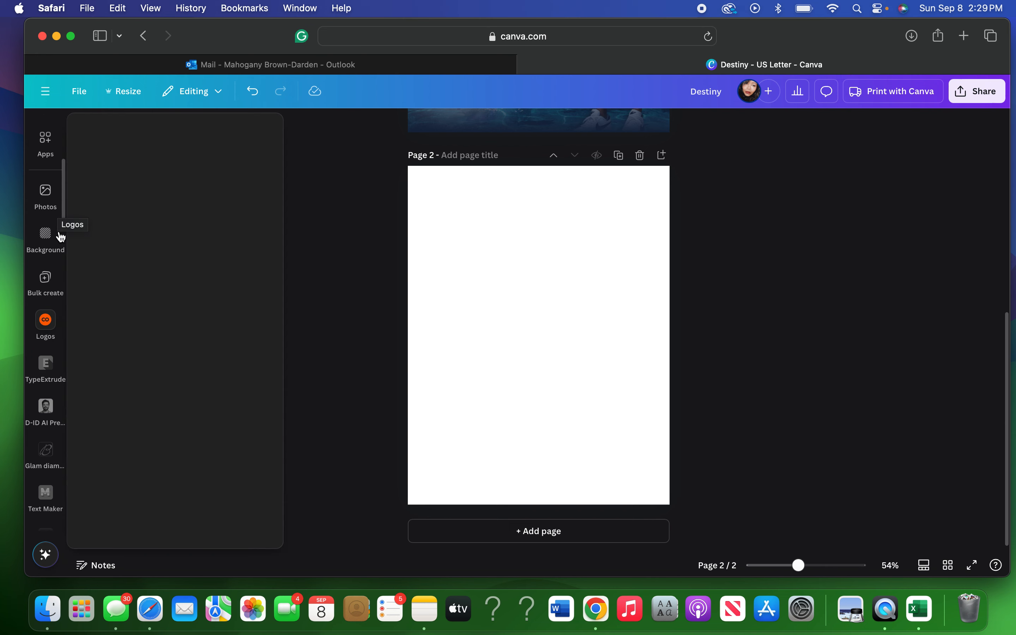
{"action": "left_click_drag", "start_coordinate": [65, 217], "coordinate": [64, 153]}
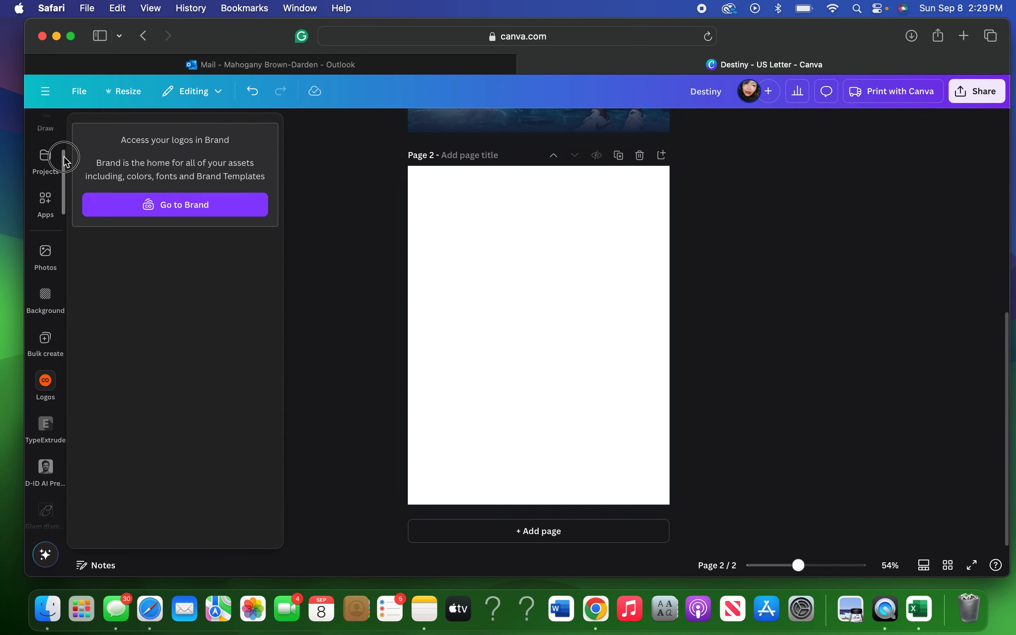
{"action": "left_click", "coordinate": [46, 163]}
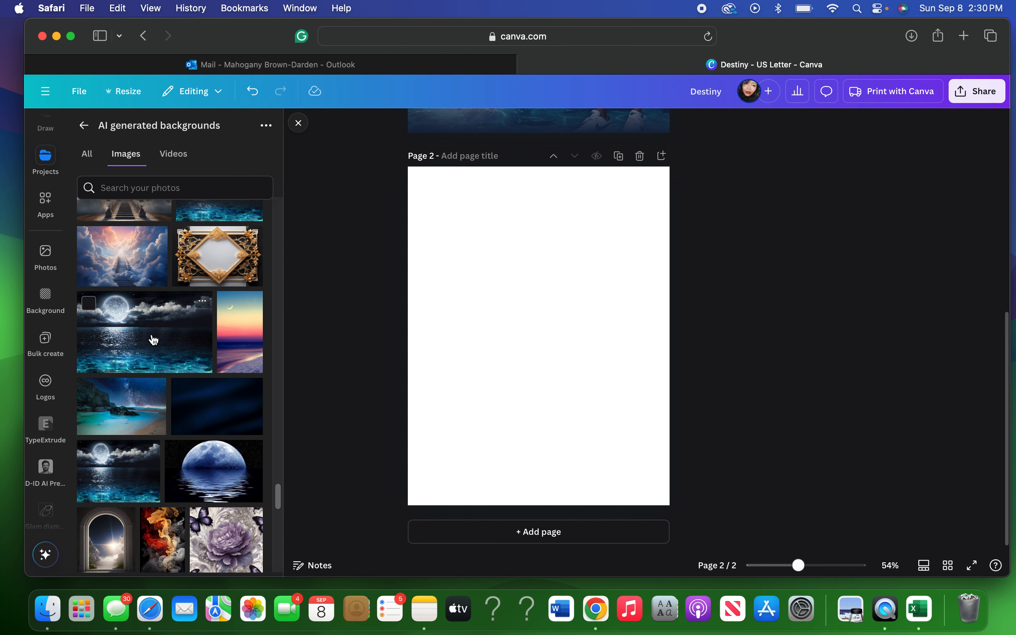
Delete the moon-over-ocean placeholder that failed to load on Page 2, then reload the design.
{"action": "left_click", "coordinate": [154, 340]}
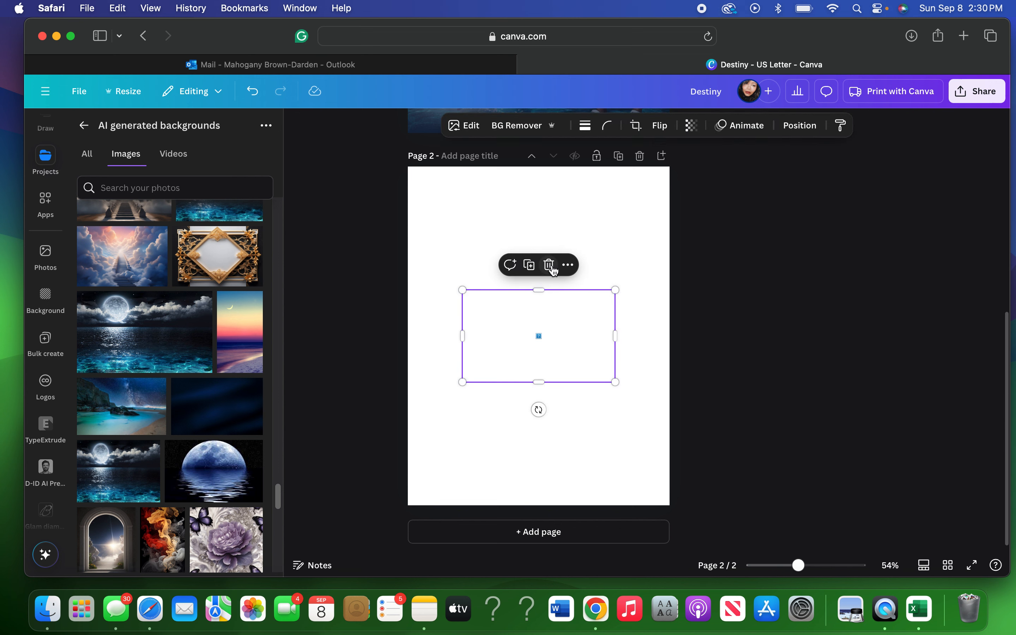
{"action": "left_click", "coordinate": [549, 265]}
{"action": "left_click", "coordinate": [399, 335]}
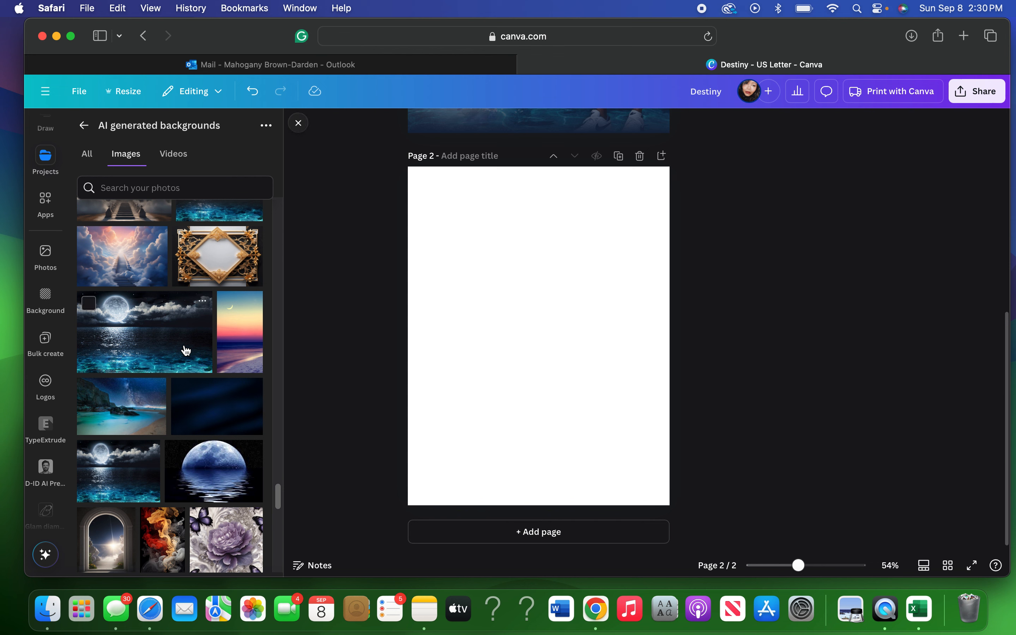
{"action": "left_click", "coordinate": [187, 350]}
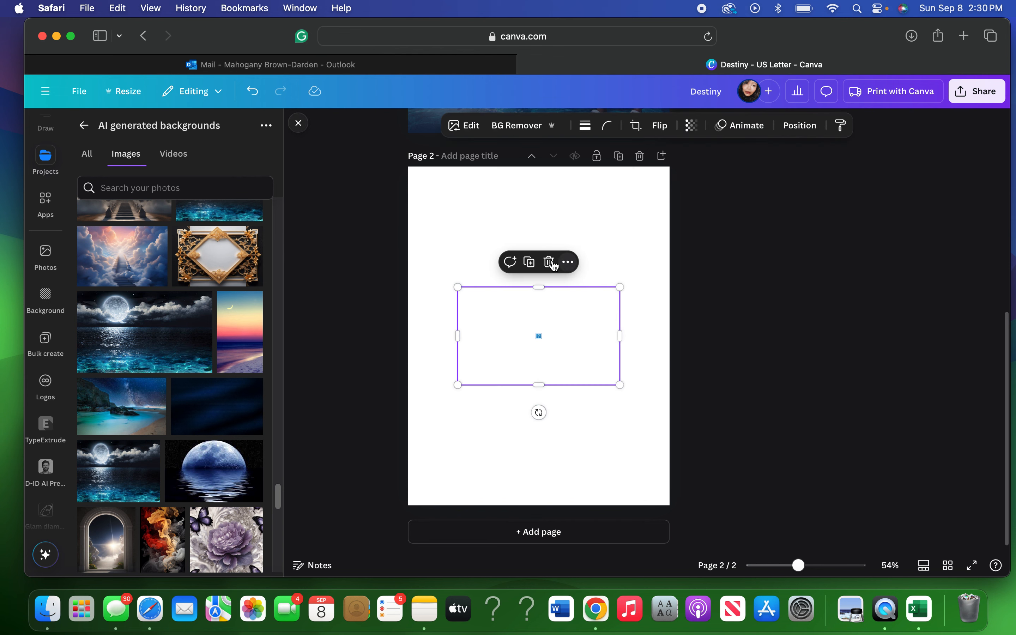
{"action": "left_click", "coordinate": [707, 37]}
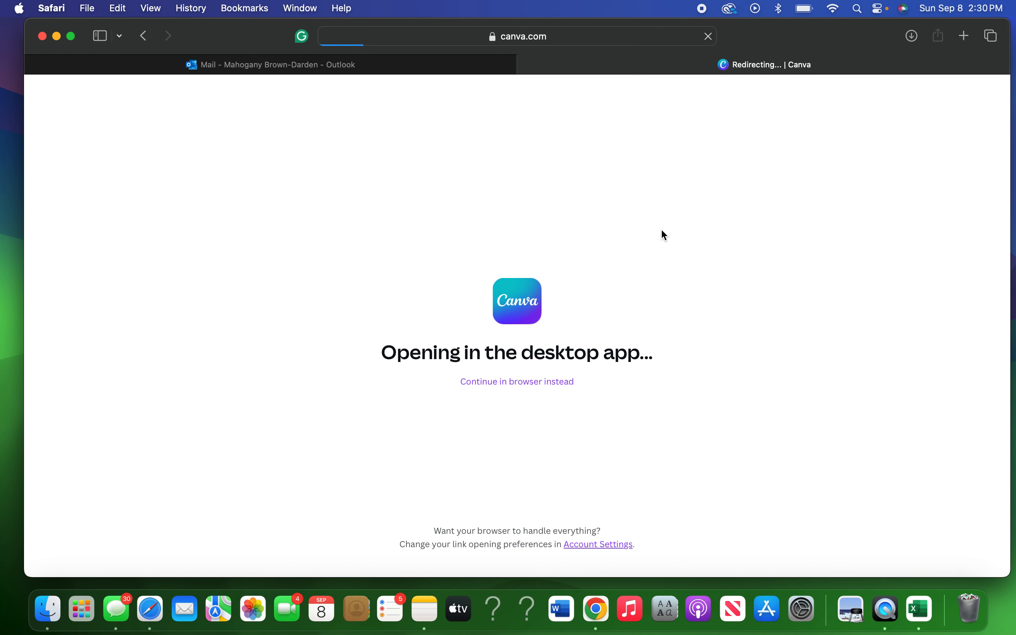
Continue in the browser instead of the desktop app and return to the blank Page 2.
{"action": "left_click", "coordinate": [534, 387]}
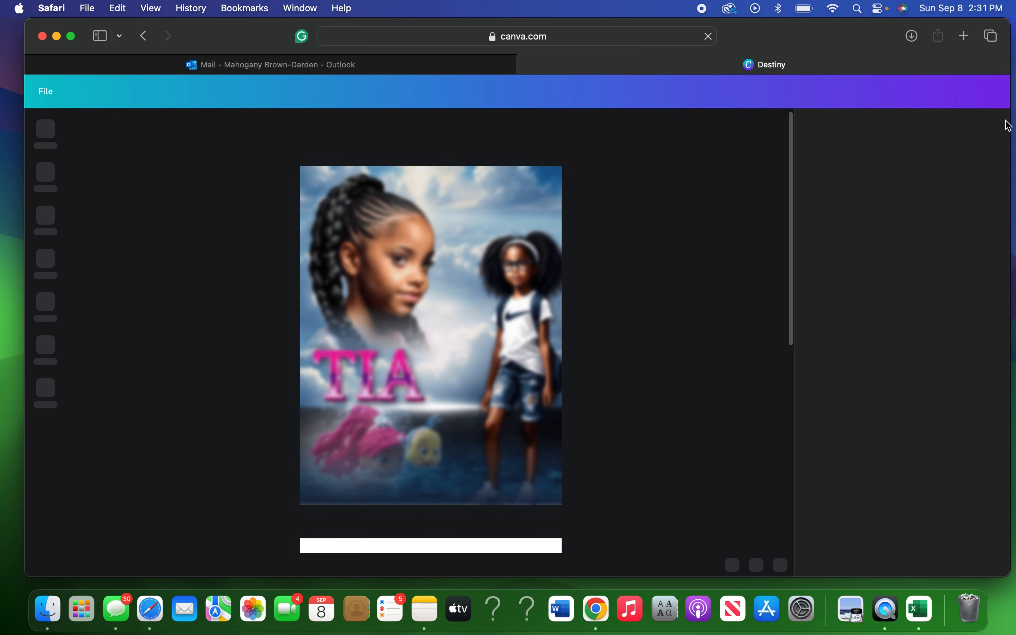
{"action": "left_click_drag", "start_coordinate": [792, 156], "coordinate": [795, 254]}
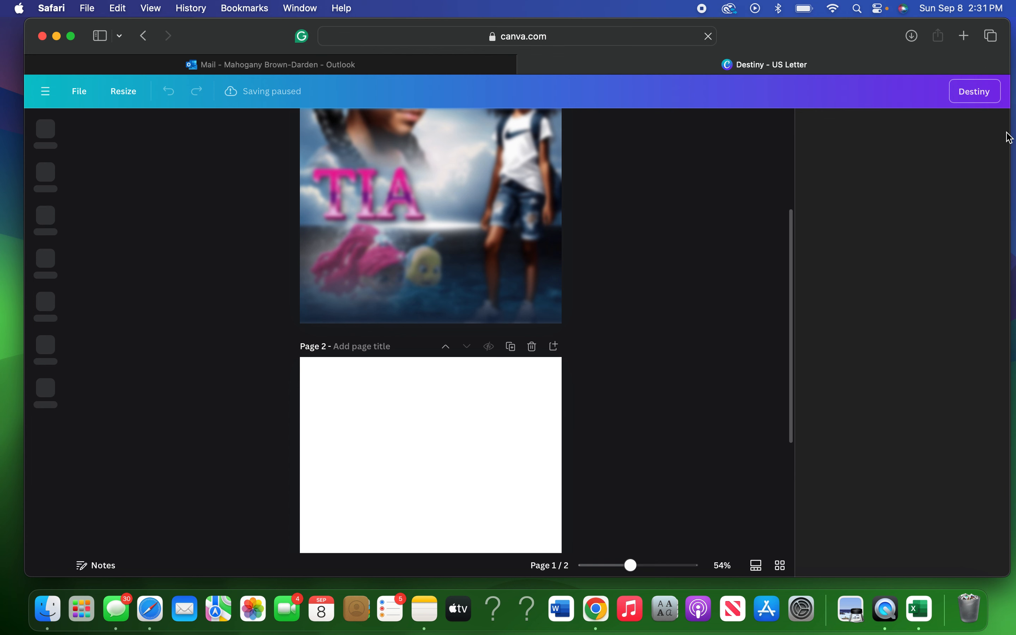
{"action": "left_click", "coordinate": [553, 457]}
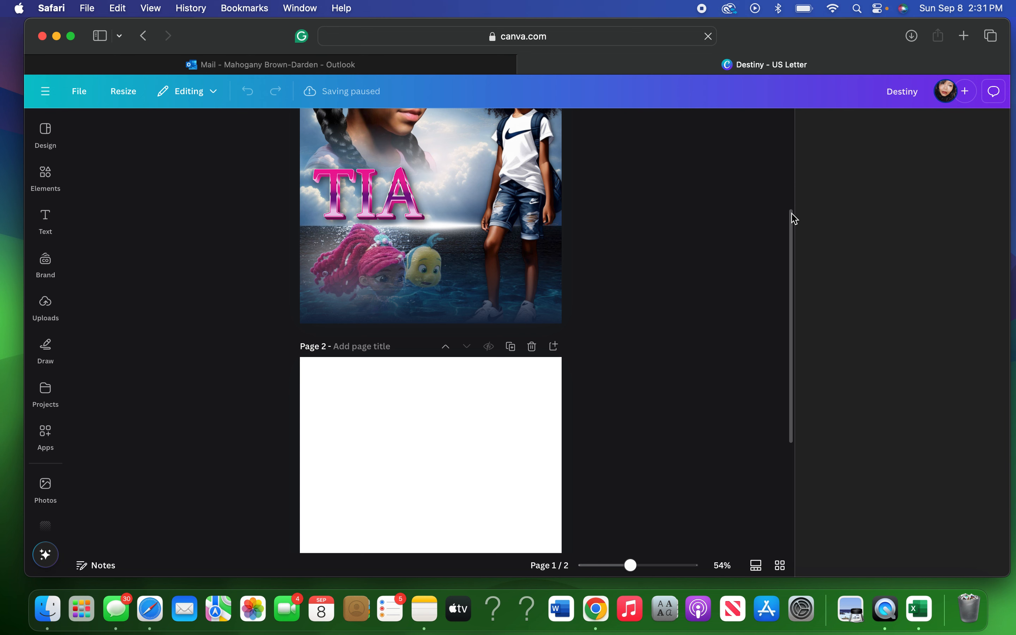
Show the Projects panel listing saved designs like Destiny, and close the right-hand loading panel.
{"action": "left_click", "coordinate": [793, 241]}
{"action": "scroll", "coordinate": [705, 266], "scroll_direction": "up", "scroll_amount": 5}
{"action": "scroll", "coordinate": [714, 264], "scroll_direction": "down", "scroll_amount": 2}
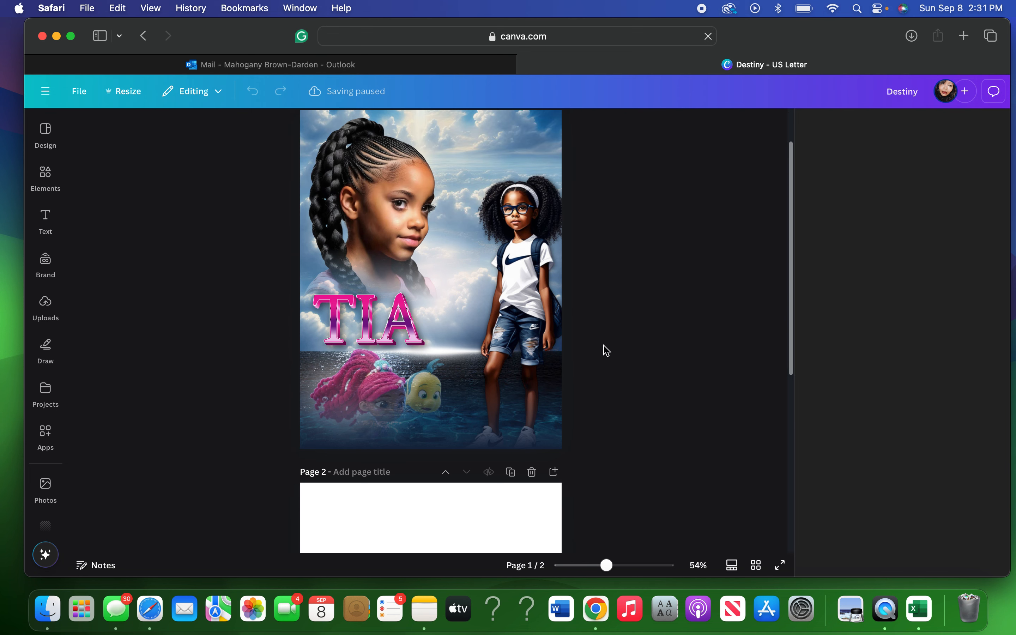
{"action": "scroll", "coordinate": [601, 363], "scroll_direction": "up", "scroll_amount": 2}
{"action": "scroll", "coordinate": [603, 364], "scroll_direction": "down", "scroll_amount": 8}
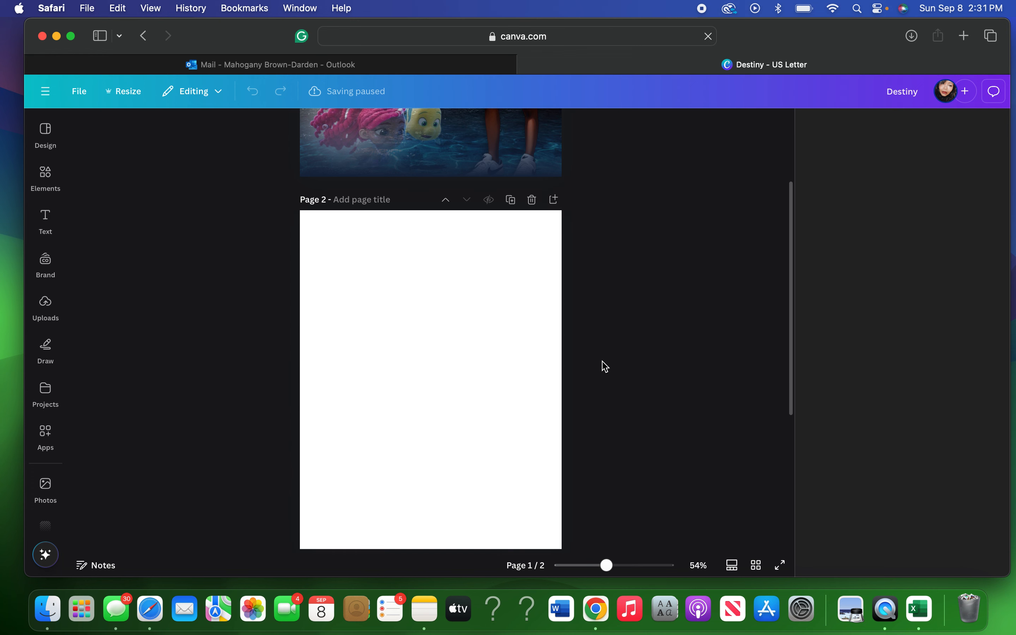
{"action": "scroll", "coordinate": [603, 365], "scroll_direction": "down", "scroll_amount": 2}
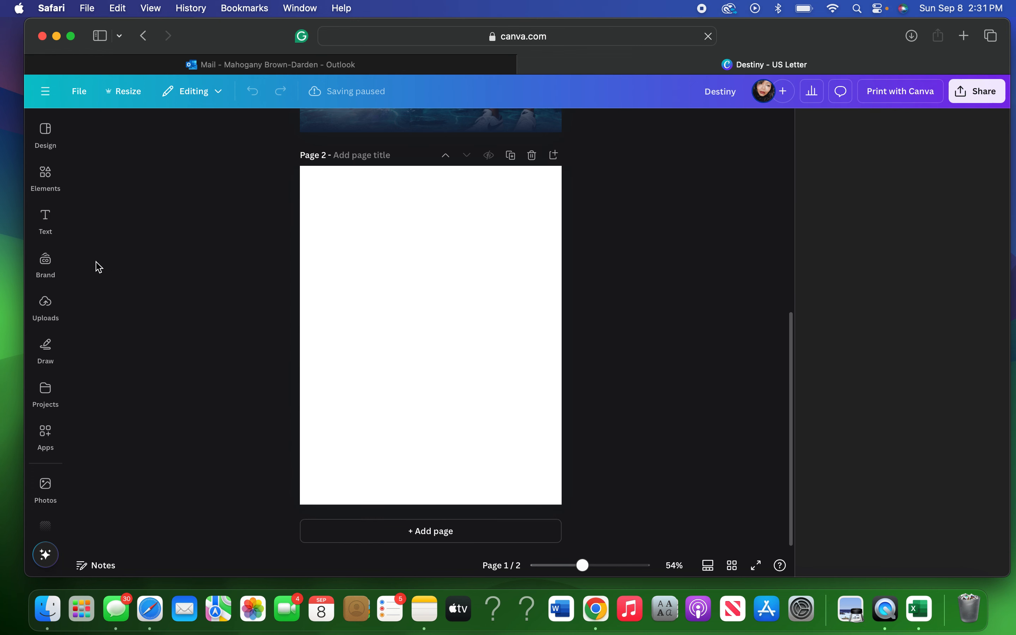
{"action": "left_click", "coordinate": [46, 395]}
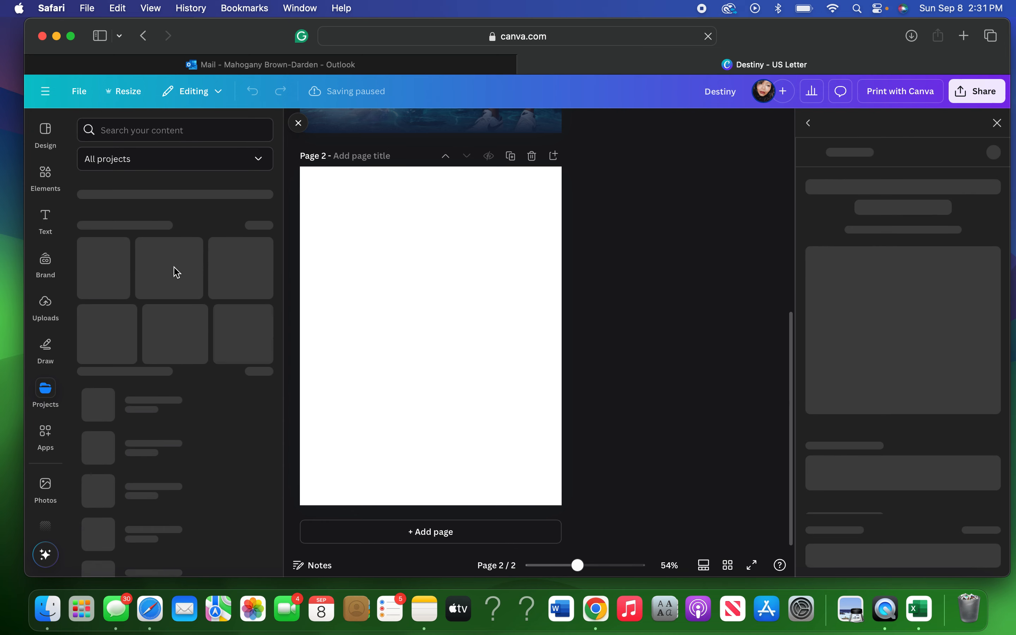
{"action": "left_click", "coordinate": [997, 123]}
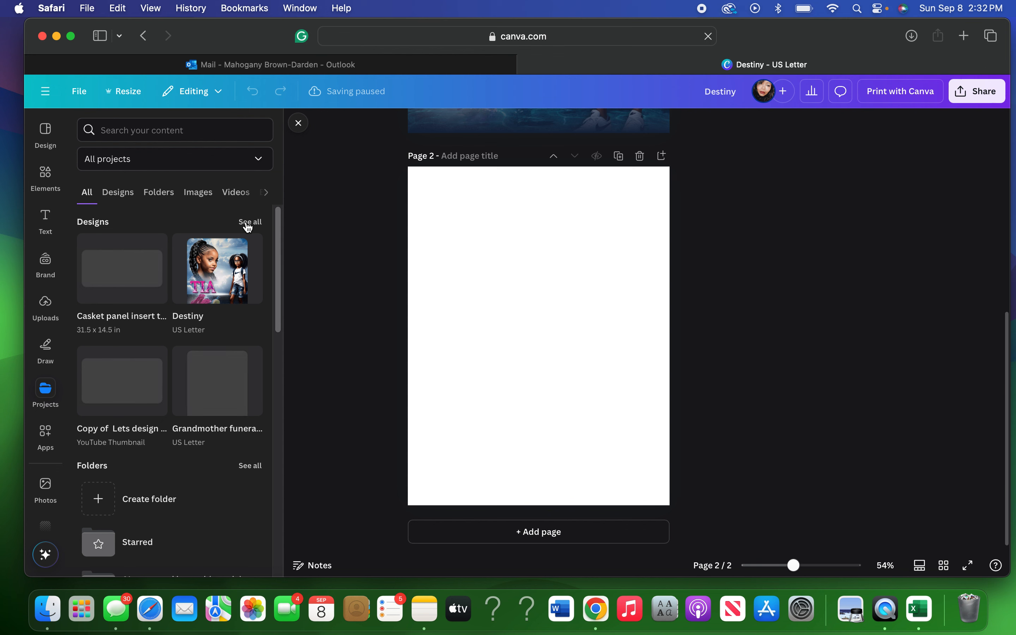
{"action": "left_click", "coordinate": [168, 194]}
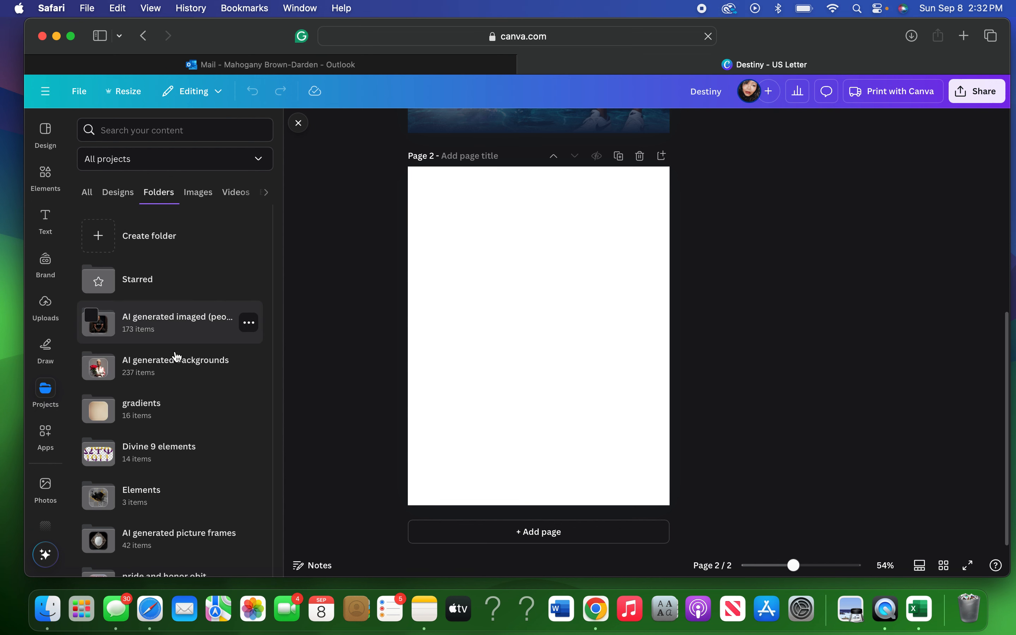
{"action": "left_click", "coordinate": [176, 369]}
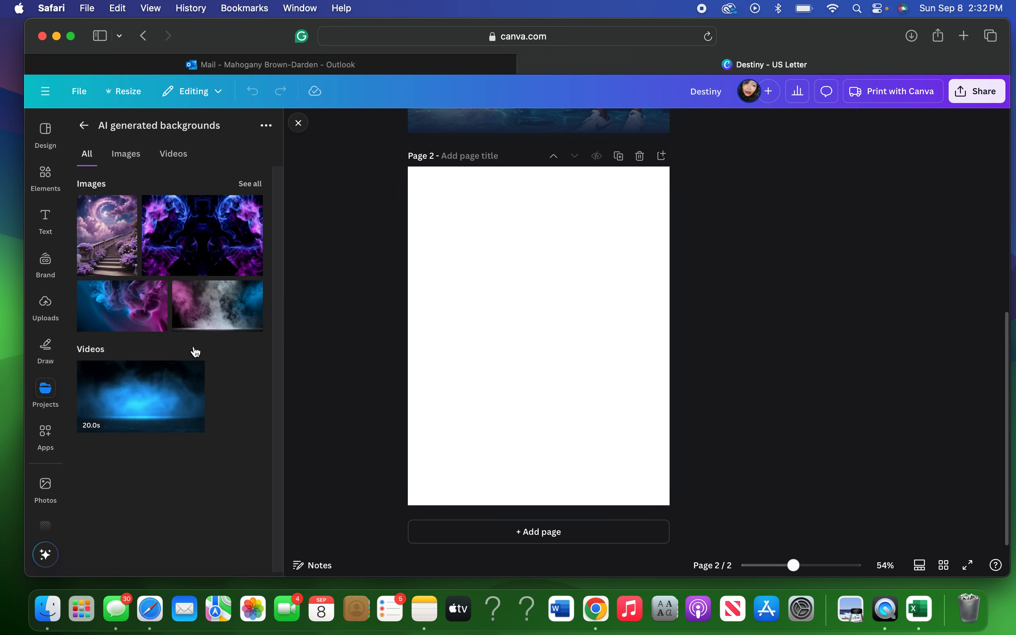
{"action": "left_click", "coordinate": [135, 155]}
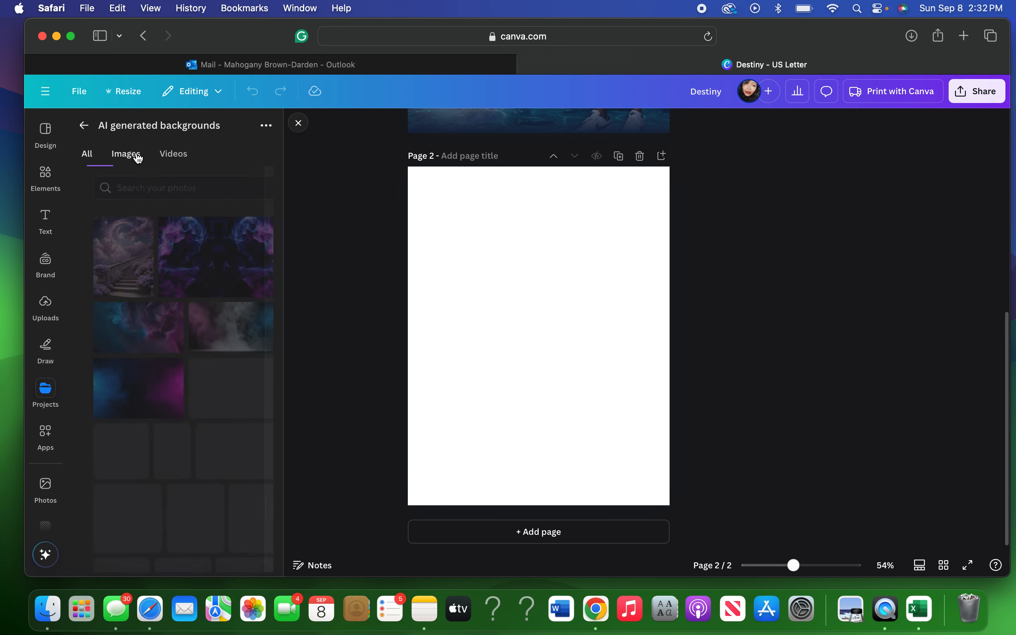
{"action": "scroll", "coordinate": [144, 368], "scroll_direction": "down", "scroll_amount": 15}
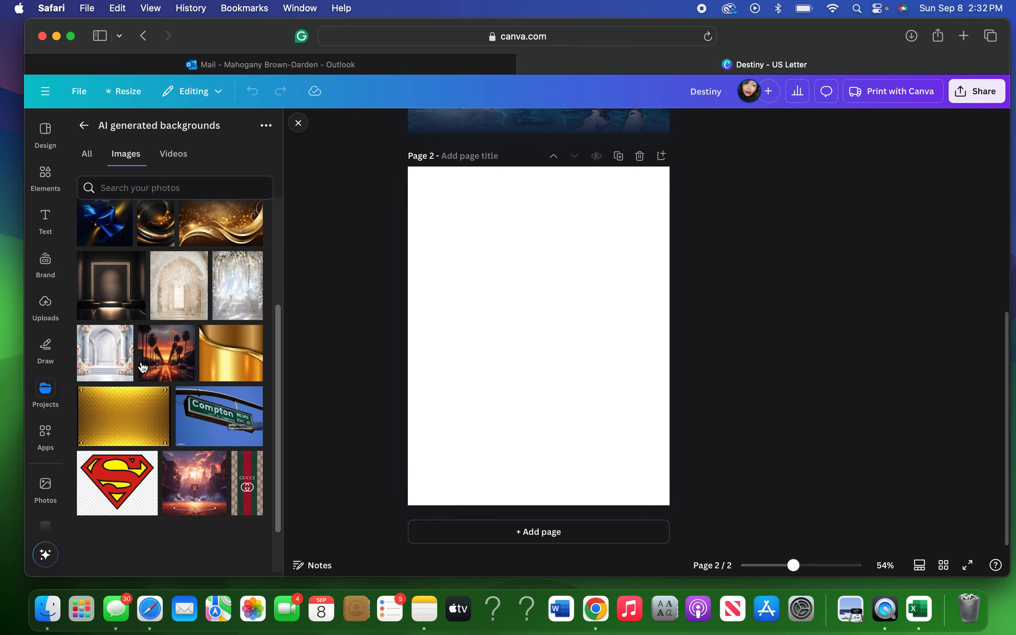
{"action": "scroll", "coordinate": [144, 367], "scroll_direction": "down", "scroll_amount": 10}
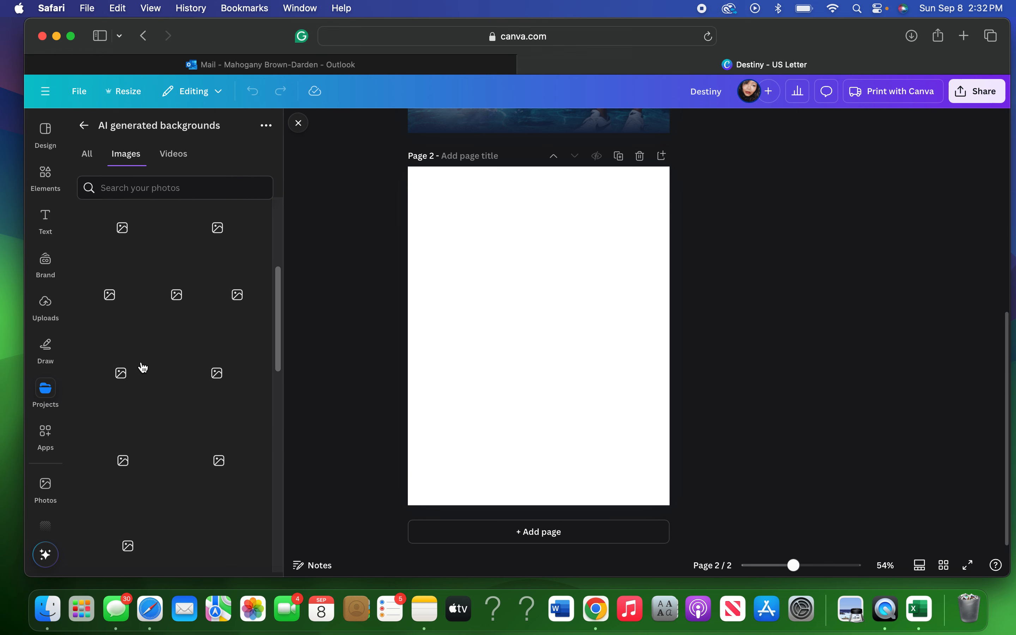
{"action": "scroll", "coordinate": [143, 368], "scroll_direction": "down", "scroll_amount": 8}
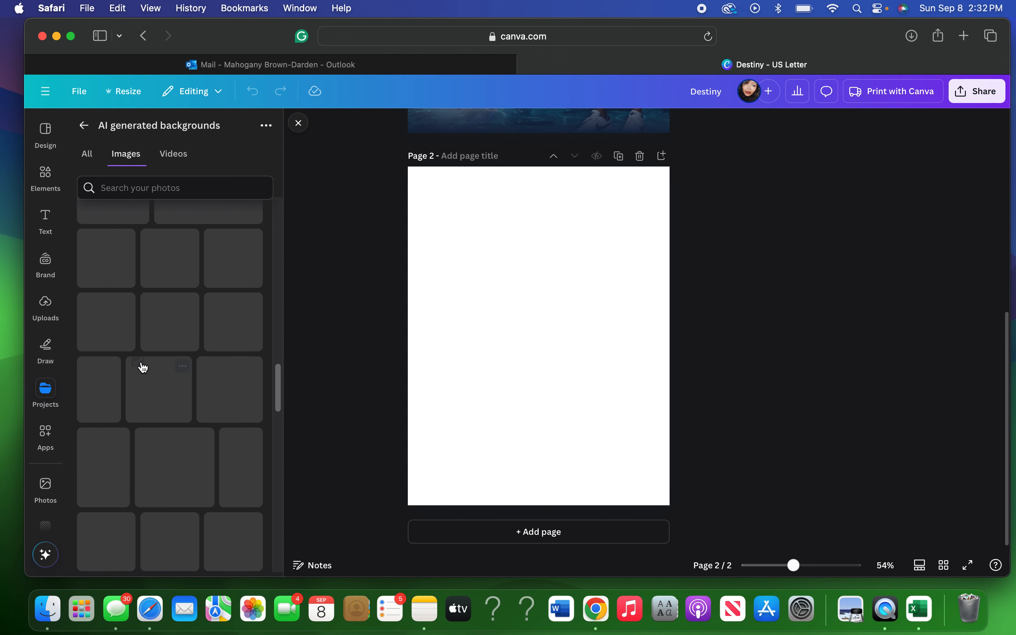
{"action": "scroll", "coordinate": [144, 367], "scroll_direction": "down", "scroll_amount": 4}
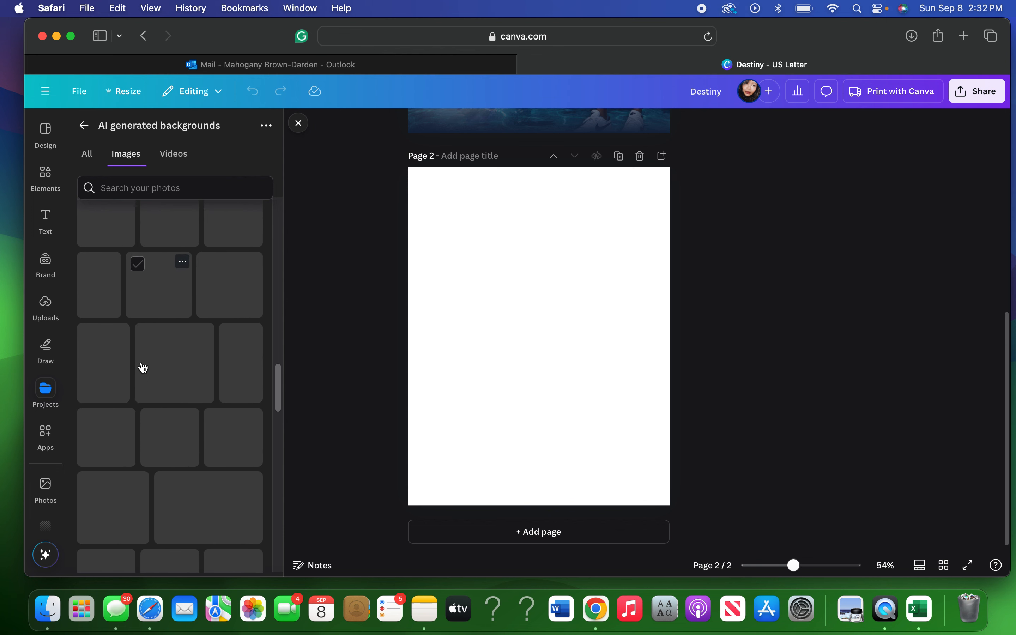
{"action": "scroll", "coordinate": [143, 367], "scroll_direction": "down", "scroll_amount": 1}
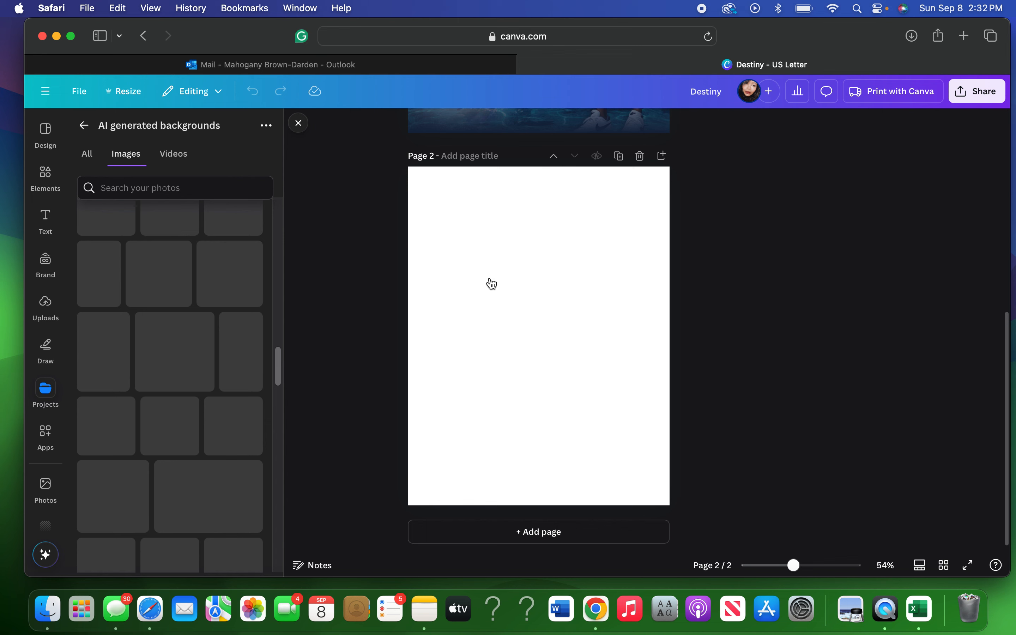
{"action": "scroll", "coordinate": [493, 284], "scroll_direction": "up", "scroll_amount": 1}
{"action": "scroll", "coordinate": [492, 284], "scroll_direction": "up", "scroll_amount": 10}
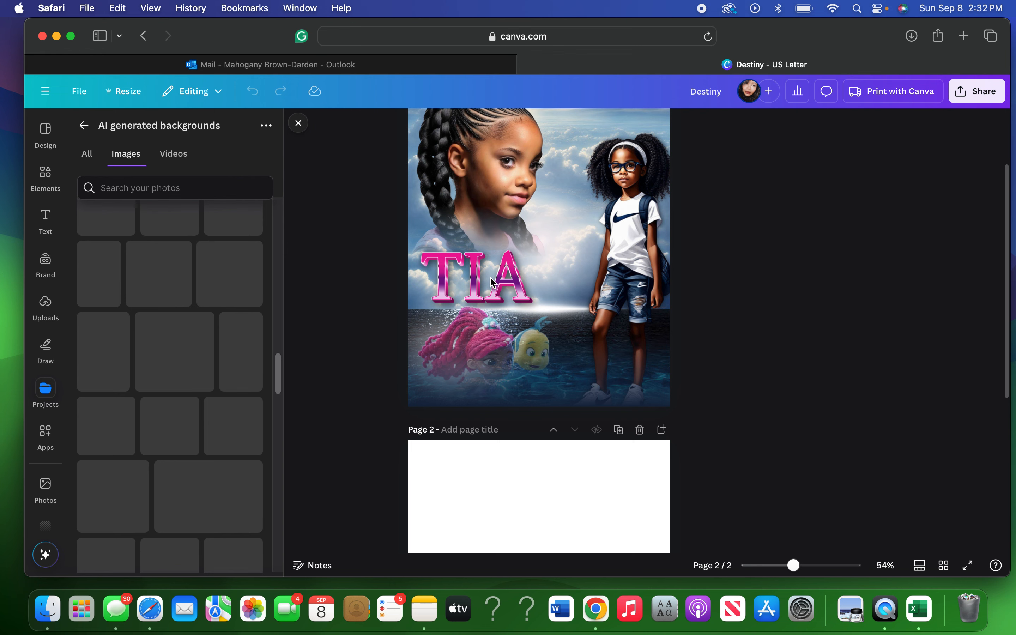
{"action": "scroll", "coordinate": [467, 450], "scroll_direction": "up", "scroll_amount": 4}
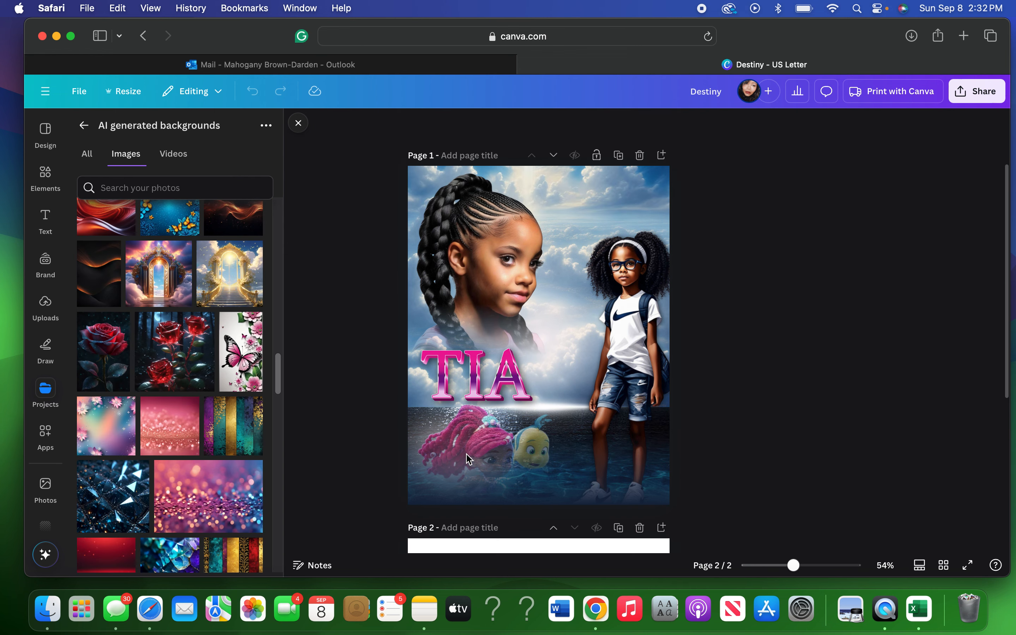
{"action": "scroll", "coordinate": [466, 452], "scroll_direction": "down", "scroll_amount": 14}
{"action": "scroll", "coordinate": [145, 458], "scroll_direction": "down", "scroll_amount": 5}
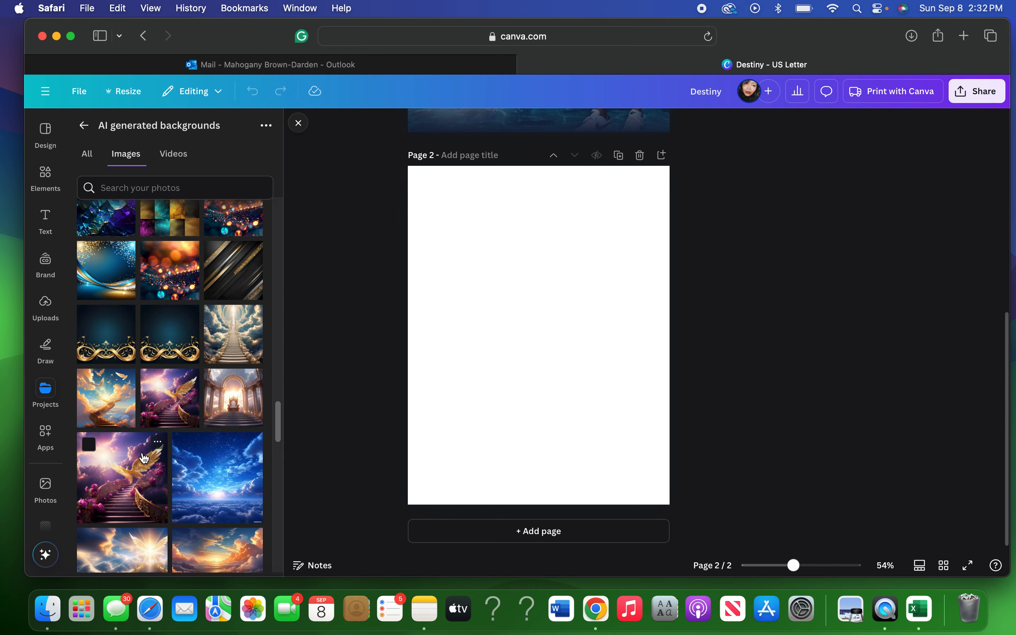
{"action": "scroll", "coordinate": [144, 458], "scroll_direction": "down", "scroll_amount": 10}
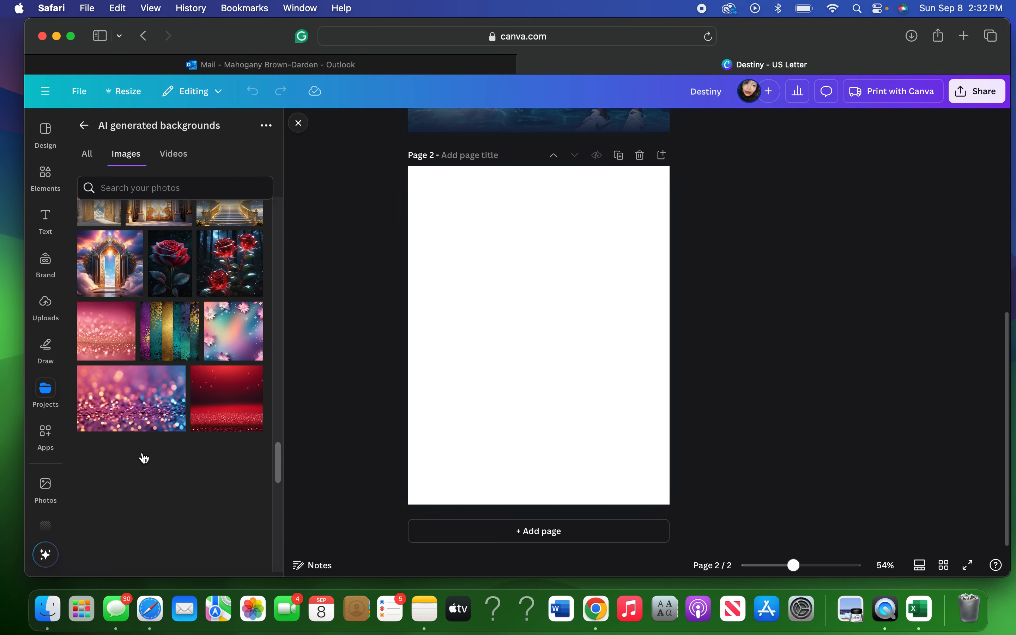
{"action": "scroll", "coordinate": [144, 458], "scroll_direction": "down", "scroll_amount": 15}
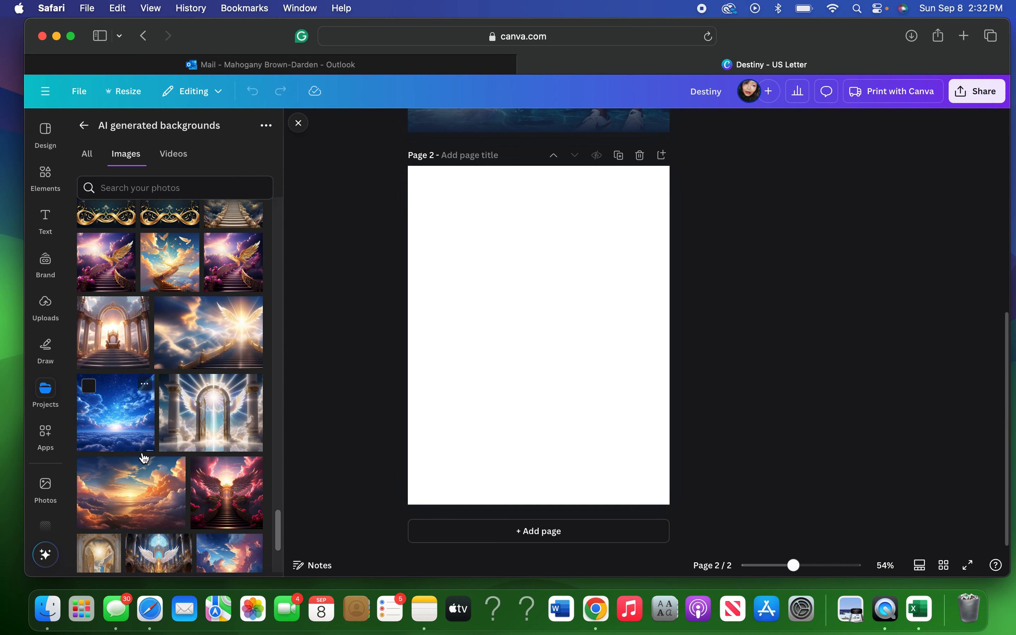
{"action": "scroll", "coordinate": [144, 458], "scroll_direction": "down", "scroll_amount": 4}
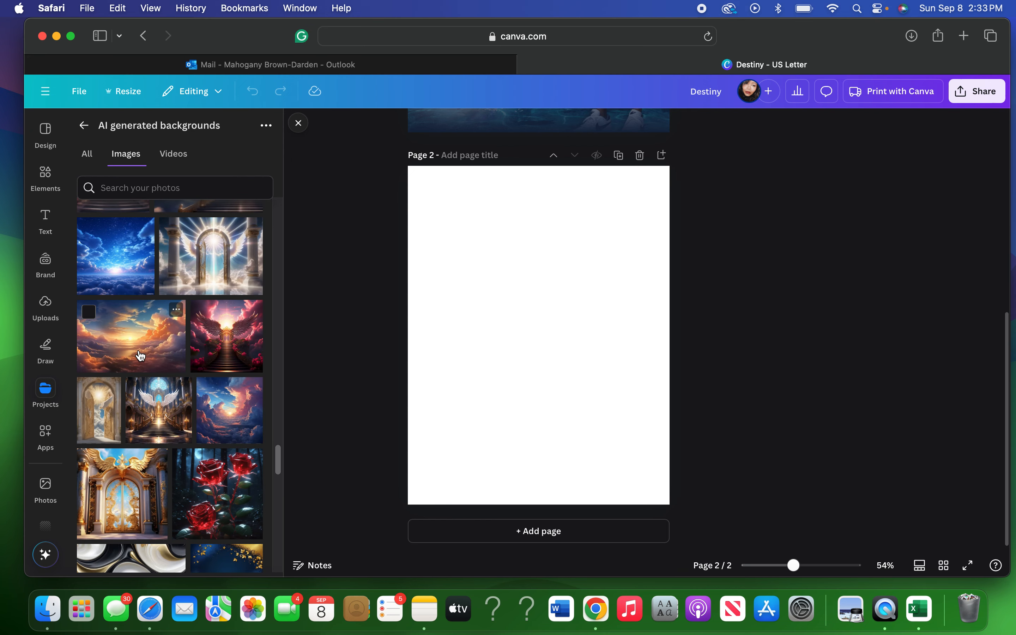
{"action": "scroll", "coordinate": [141, 356], "scroll_direction": "down", "scroll_amount": 10}
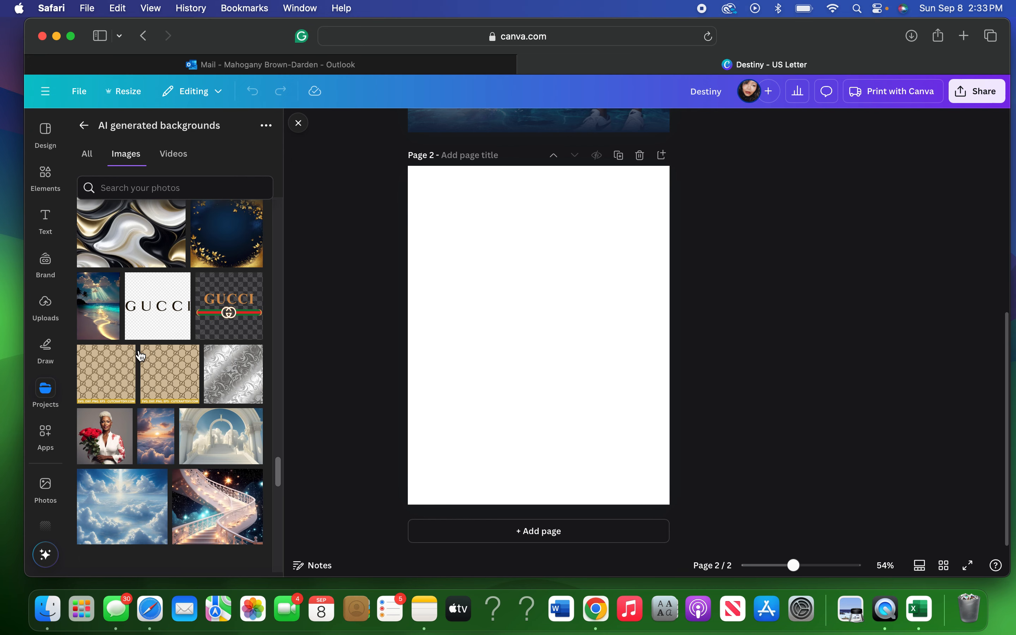
{"action": "scroll", "coordinate": [141, 356], "scroll_direction": "down", "scroll_amount": 5}
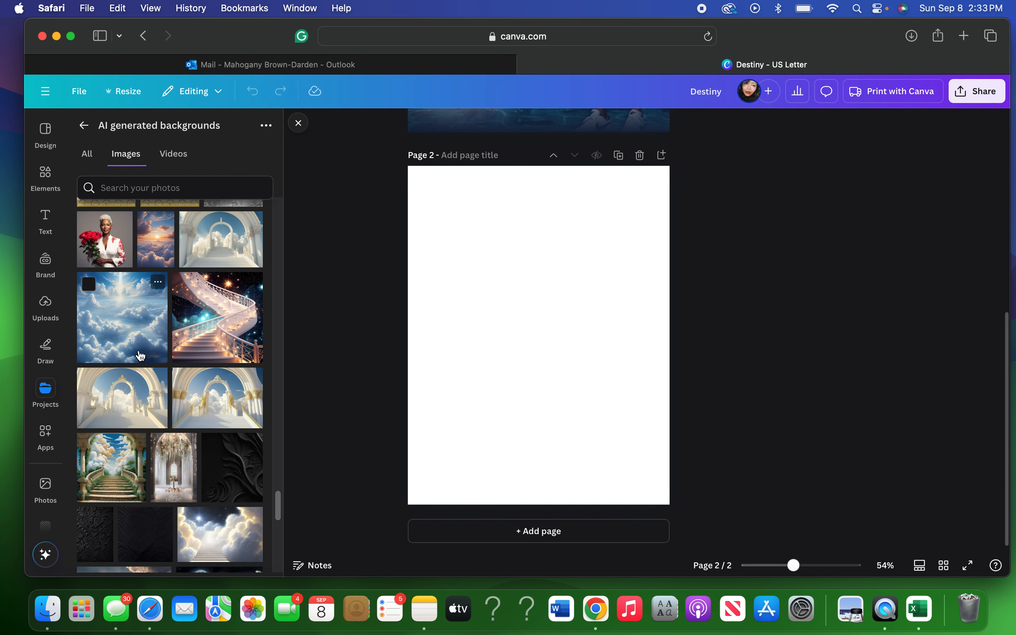
{"action": "scroll", "coordinate": [141, 357], "scroll_direction": "down", "scroll_amount": 2}
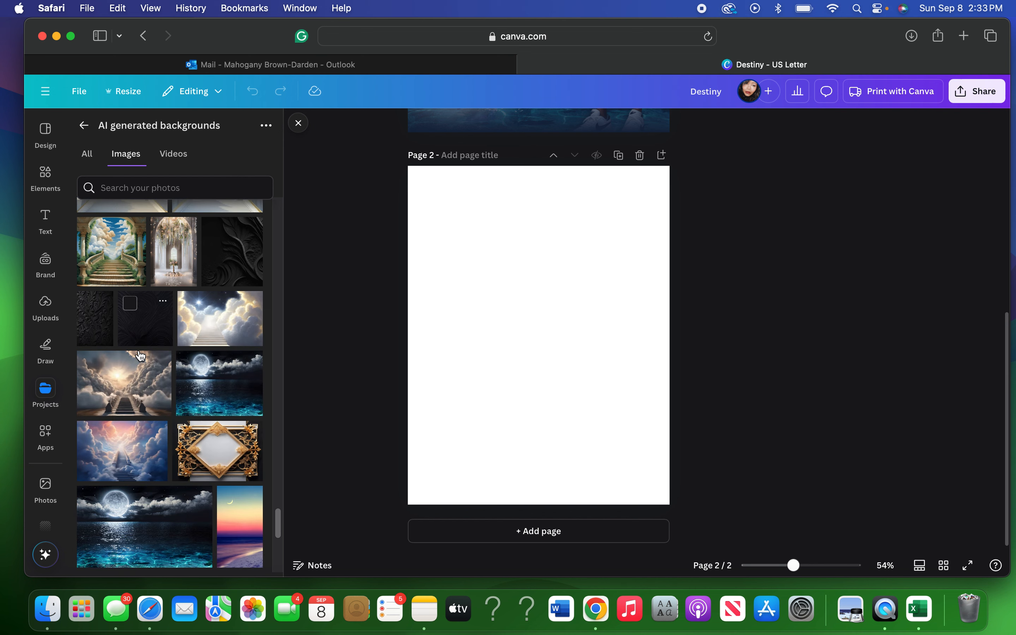
{"action": "scroll", "coordinate": [140, 356], "scroll_direction": "down", "scroll_amount": 2}
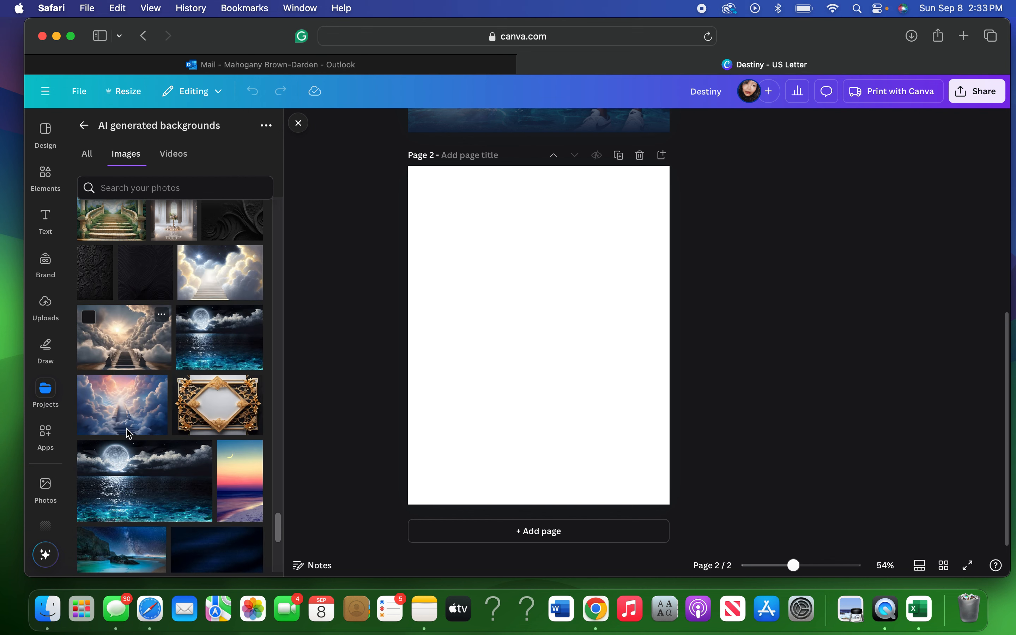
Add the moon-over-ocean image, stretch it to page width and trim it to a bottom water strip.
{"action": "left_click", "coordinate": [119, 489]}
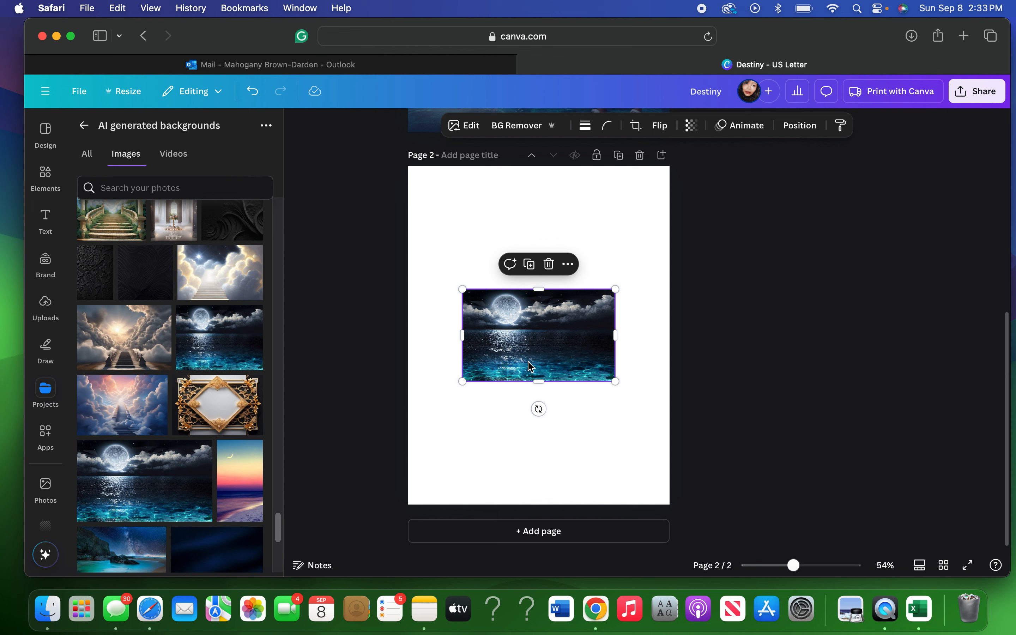
{"action": "left_click_drag", "start_coordinate": [615, 381], "coordinate": [657, 439]}
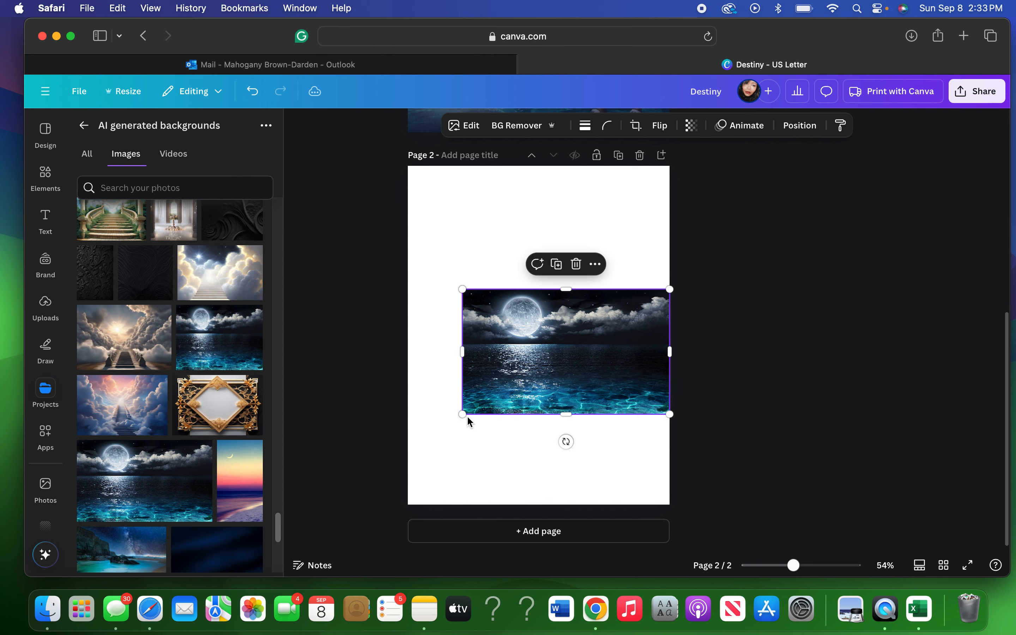
{"action": "left_click_drag", "start_coordinate": [462, 414], "coordinate": [408, 448]}
{"action": "left_click_drag", "start_coordinate": [511, 401], "coordinate": [511, 451]}
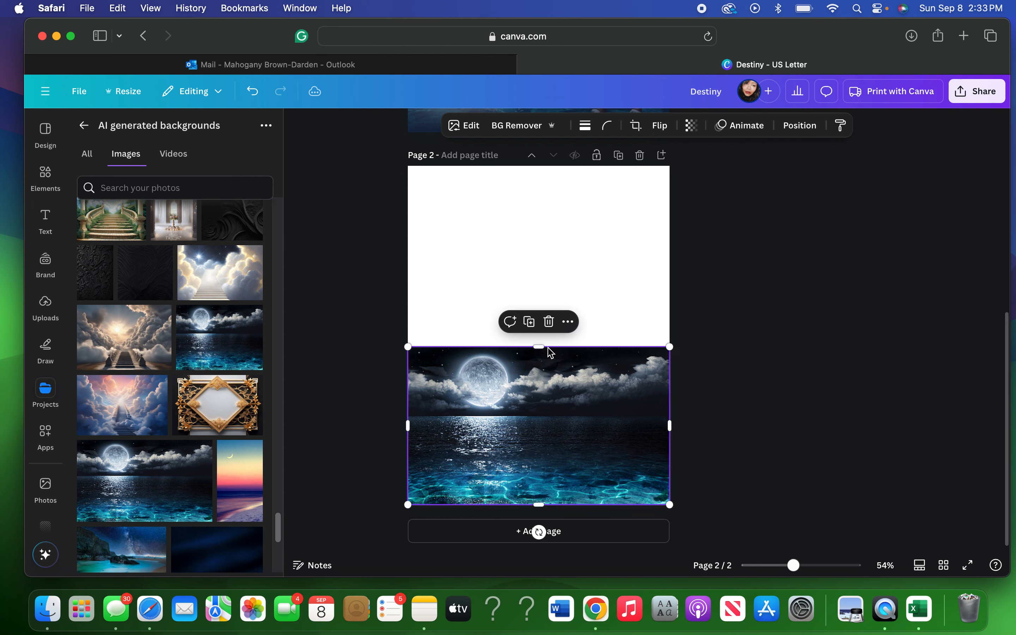
{"action": "left_click_drag", "start_coordinate": [539, 347], "coordinate": [539, 418]}
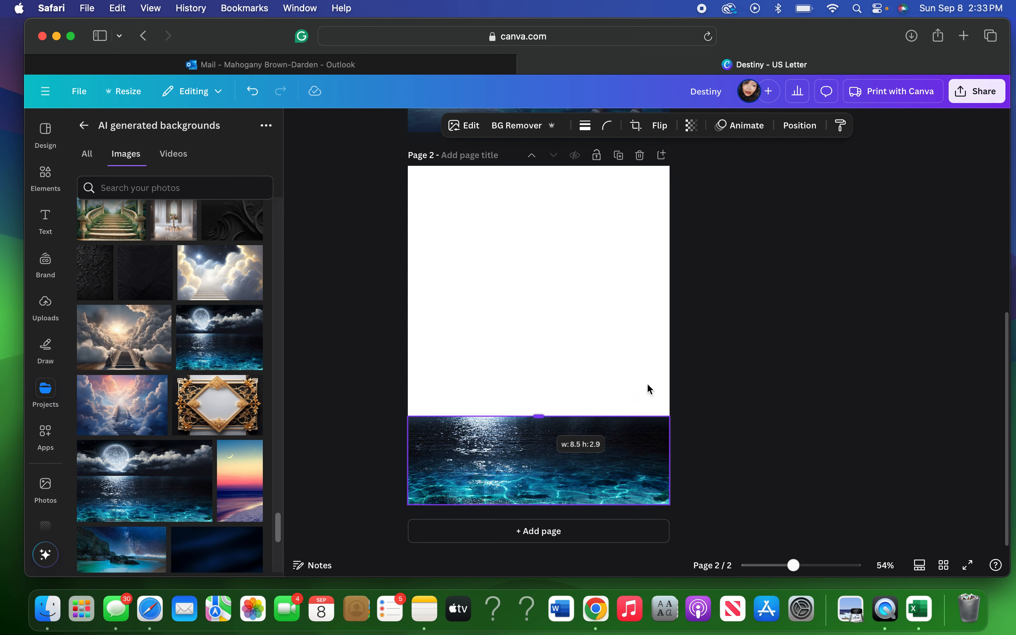
{"action": "left_click", "coordinate": [741, 335]}
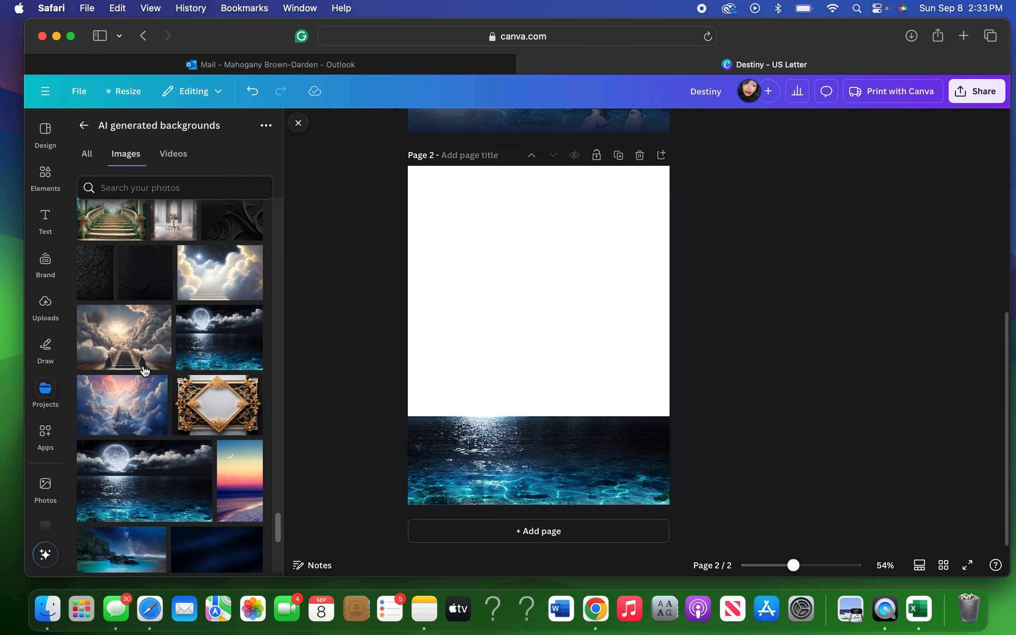
{"action": "scroll", "coordinate": [167, 371], "scroll_direction": "down", "scroll_amount": 3}
{"action": "scroll", "coordinate": [168, 370], "scroll_direction": "down", "scroll_amount": 5}
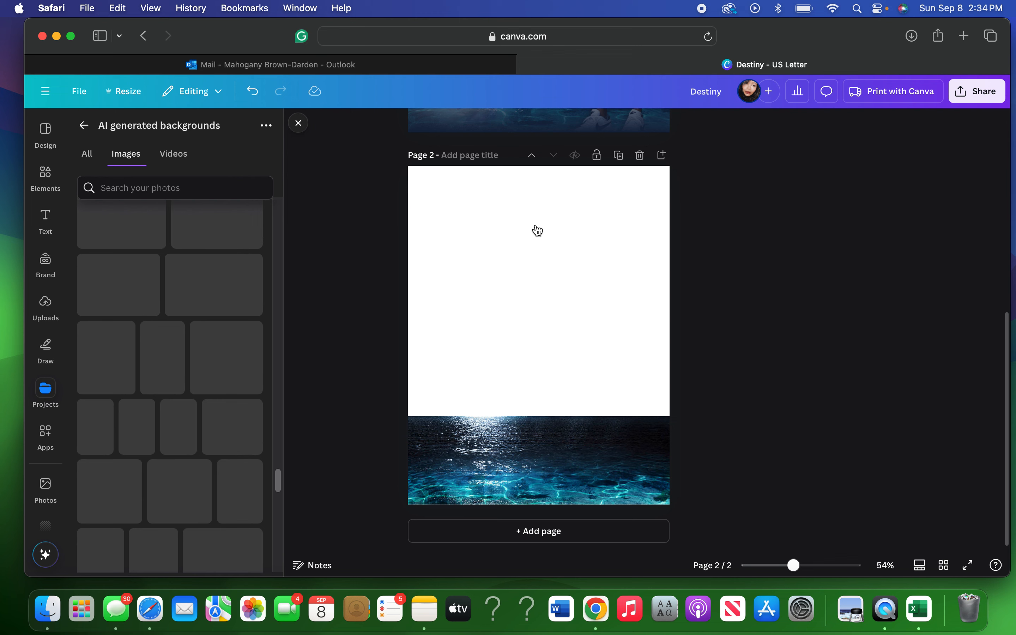
{"action": "scroll", "coordinate": [537, 229], "scroll_direction": "up", "scroll_amount": 5}
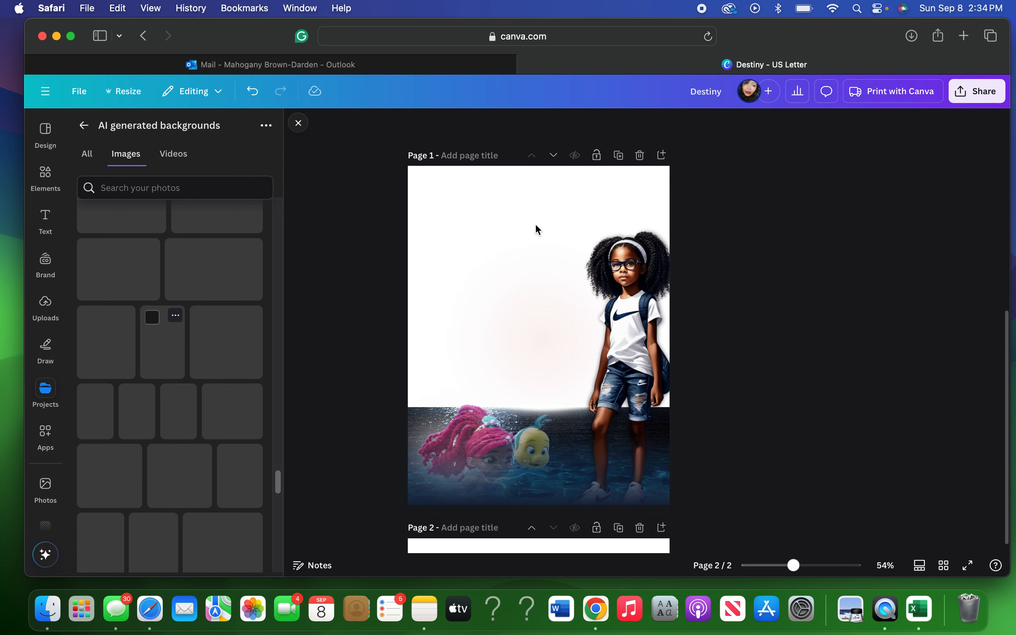
{"action": "scroll", "coordinate": [535, 223], "scroll_direction": "down", "scroll_amount": 5}
{"action": "scroll", "coordinate": [535, 223], "scroll_direction": "up", "scroll_amount": 2}
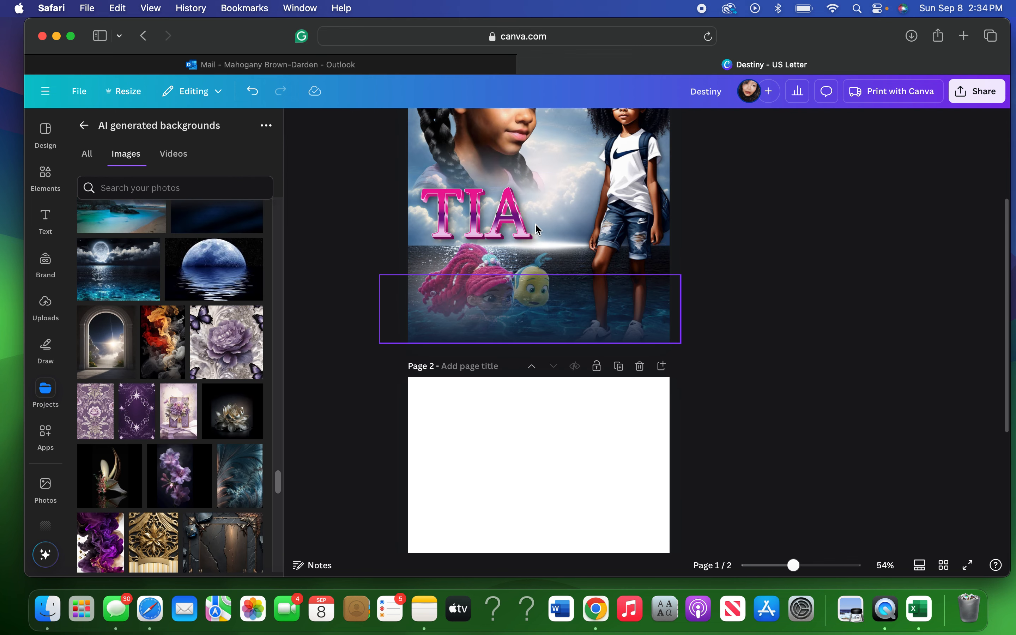
{"action": "scroll", "coordinate": [535, 223], "scroll_direction": "up", "scroll_amount": 3}
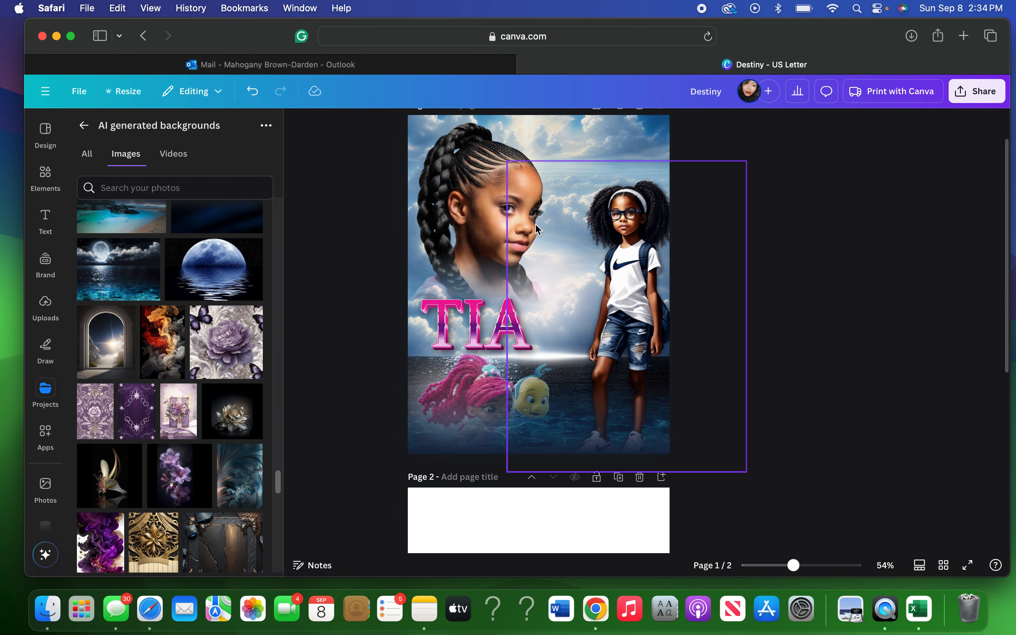
{"action": "scroll", "coordinate": [161, 274], "scroll_direction": "up", "scroll_amount": 5}
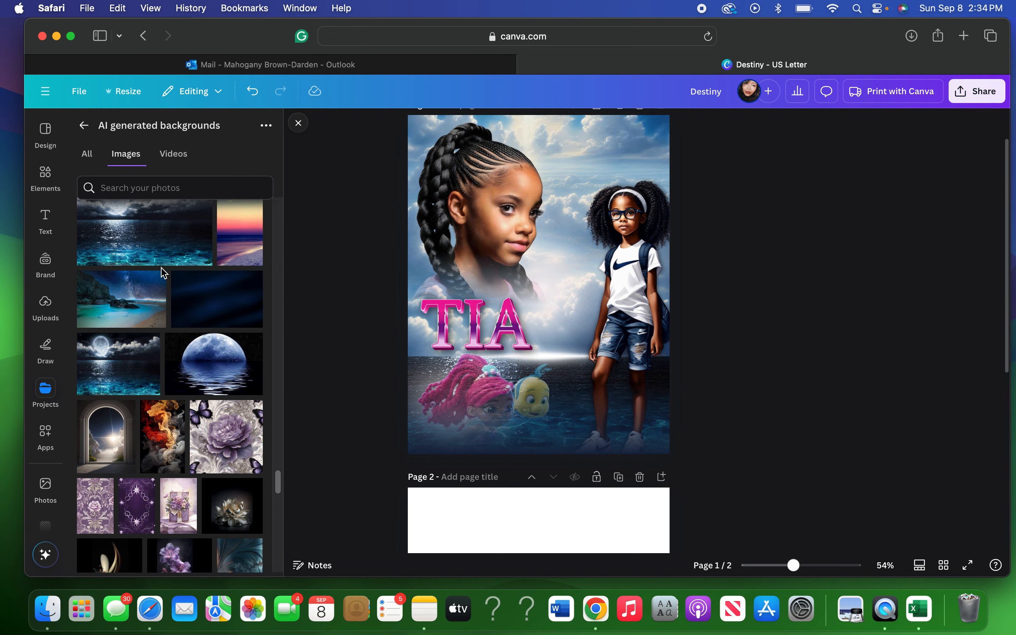
{"action": "scroll", "coordinate": [161, 269], "scroll_direction": "up", "scroll_amount": 4}
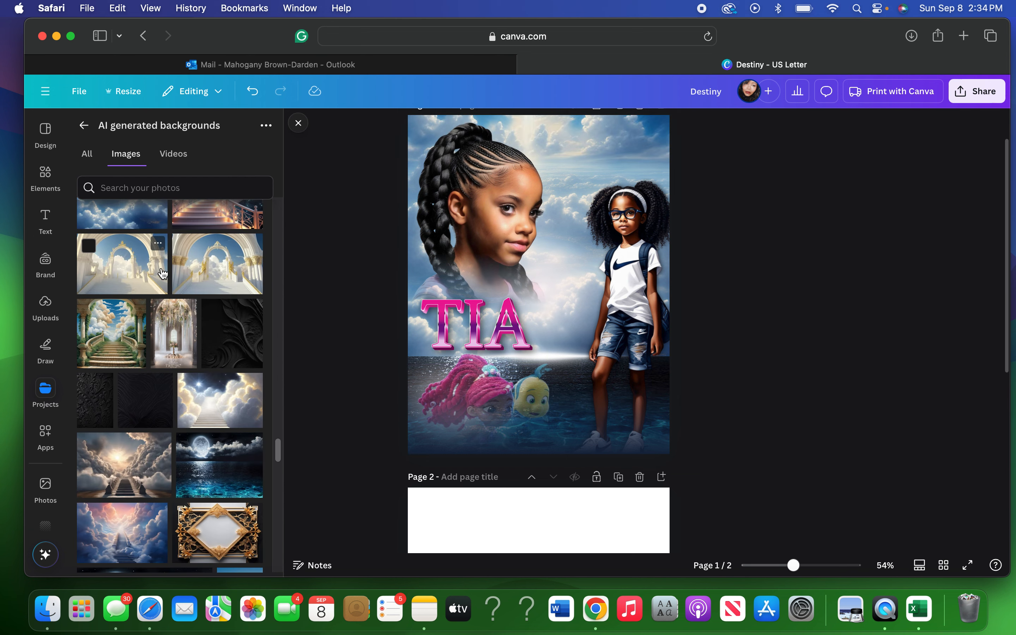
{"action": "scroll", "coordinate": [163, 273], "scroll_direction": "up", "scroll_amount": 3}
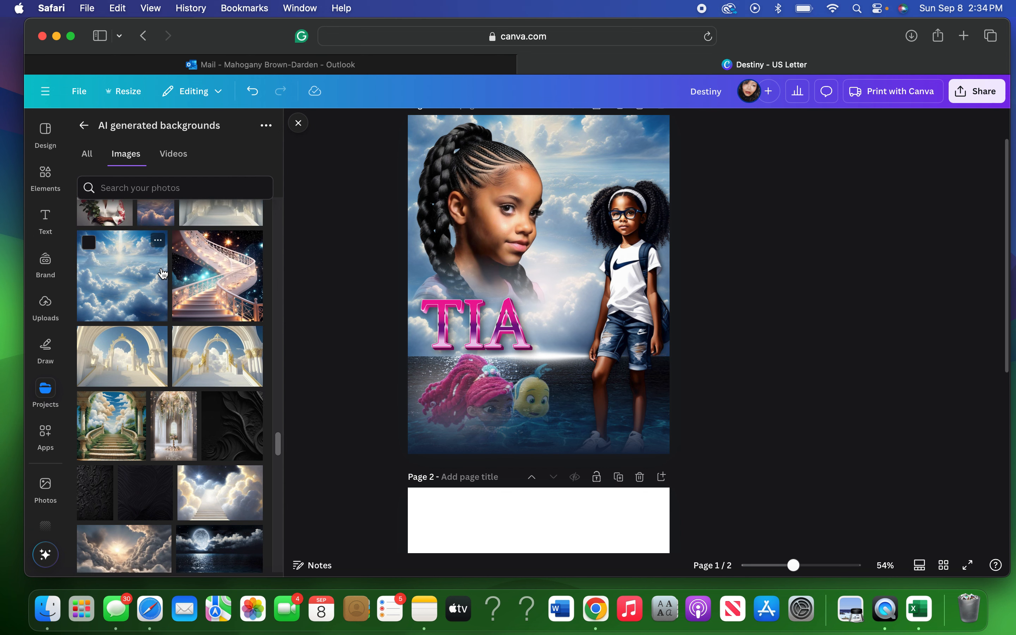
{"action": "scroll", "coordinate": [163, 274], "scroll_direction": "up", "scroll_amount": 1}
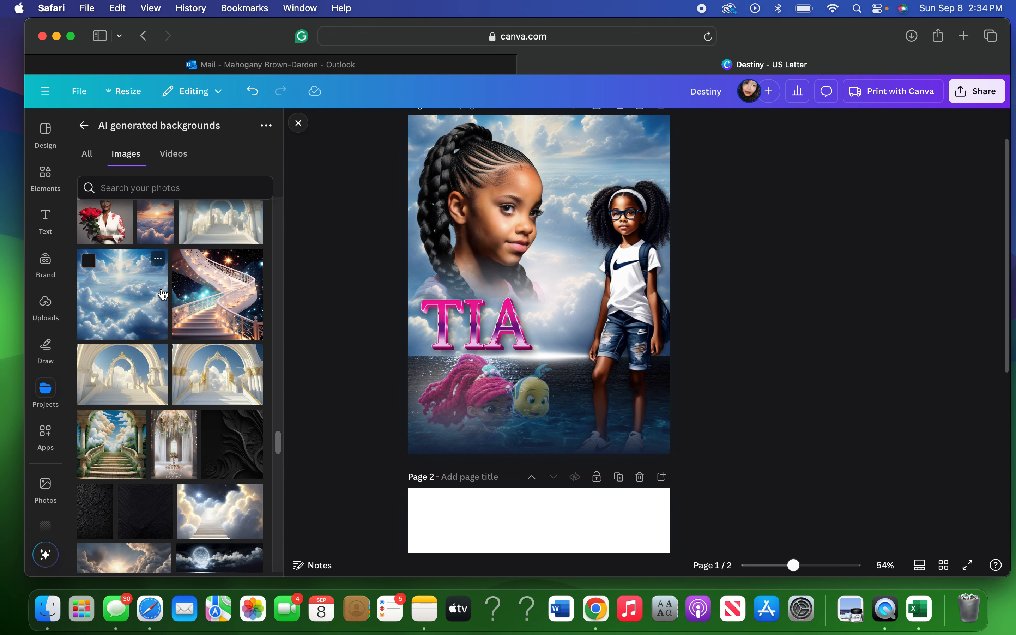
{"action": "scroll", "coordinate": [161, 282], "scroll_direction": "up", "scroll_amount": 10}
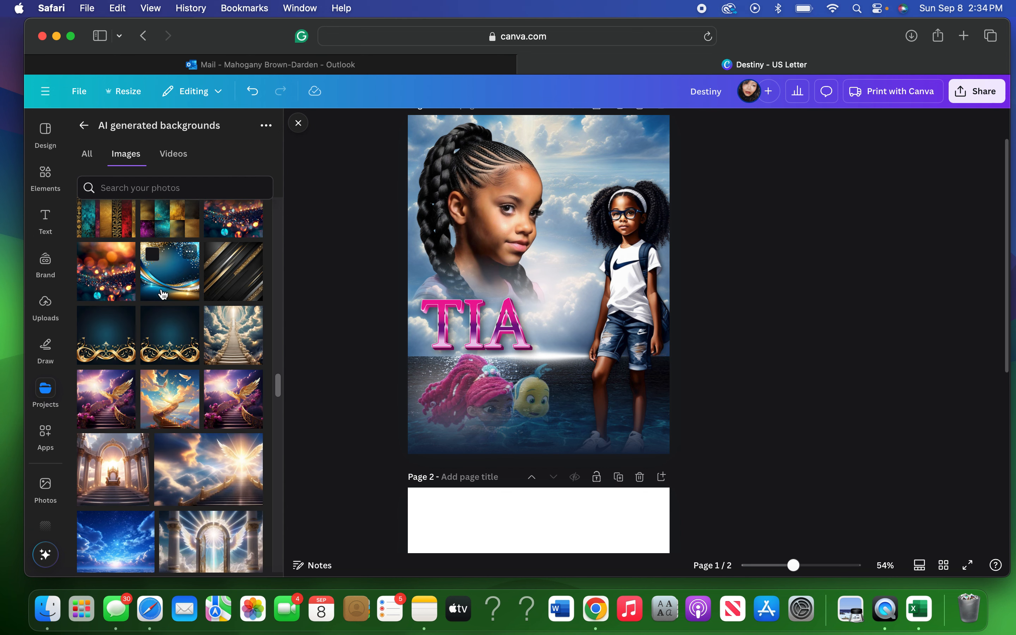
{"action": "scroll", "coordinate": [163, 294], "scroll_direction": "down", "scroll_amount": 1}
{"action": "scroll", "coordinate": [163, 294], "scroll_direction": "down", "scroll_amount": 5}
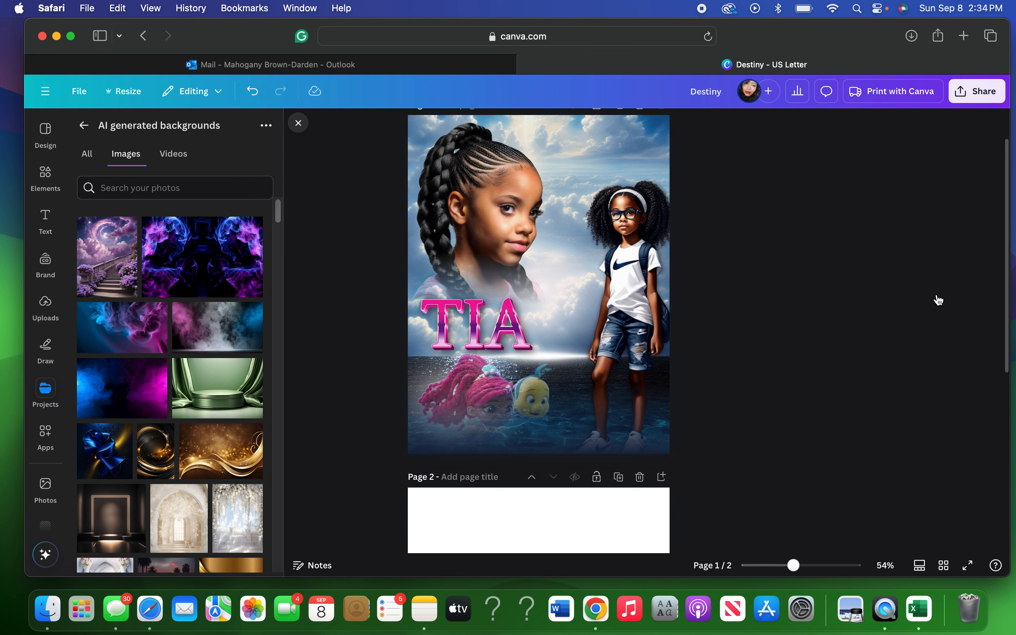
Copy the clouds image from Page 1 and paste it onto Page 2.
{"action": "left_click", "coordinate": [910, 297]}
{"action": "scroll", "coordinate": [857, 294], "scroll_direction": "up", "scroll_amount": 2}
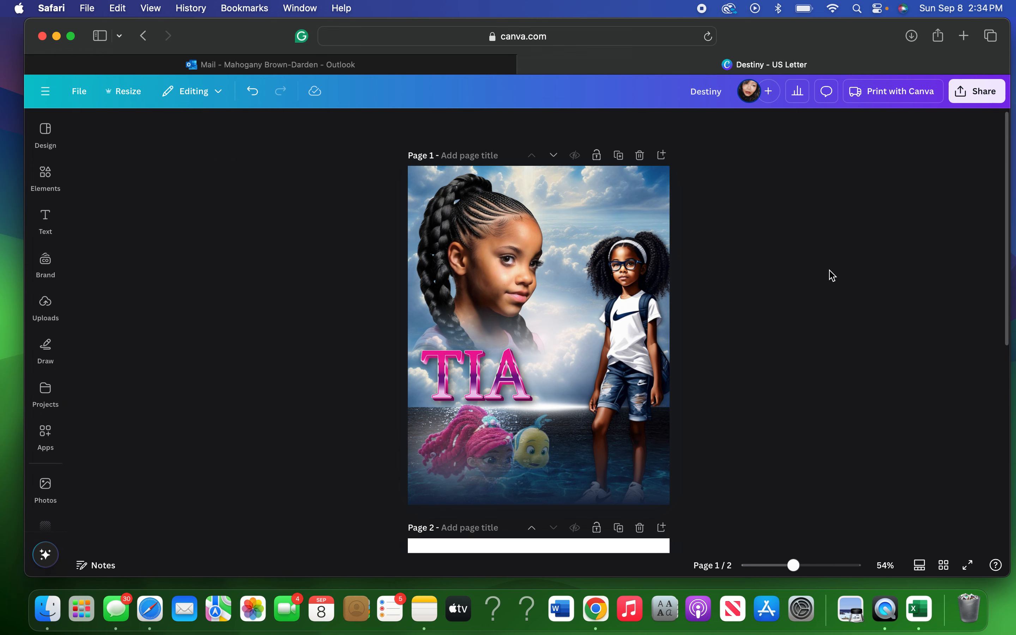
{"action": "left_click", "coordinate": [600, 187]}
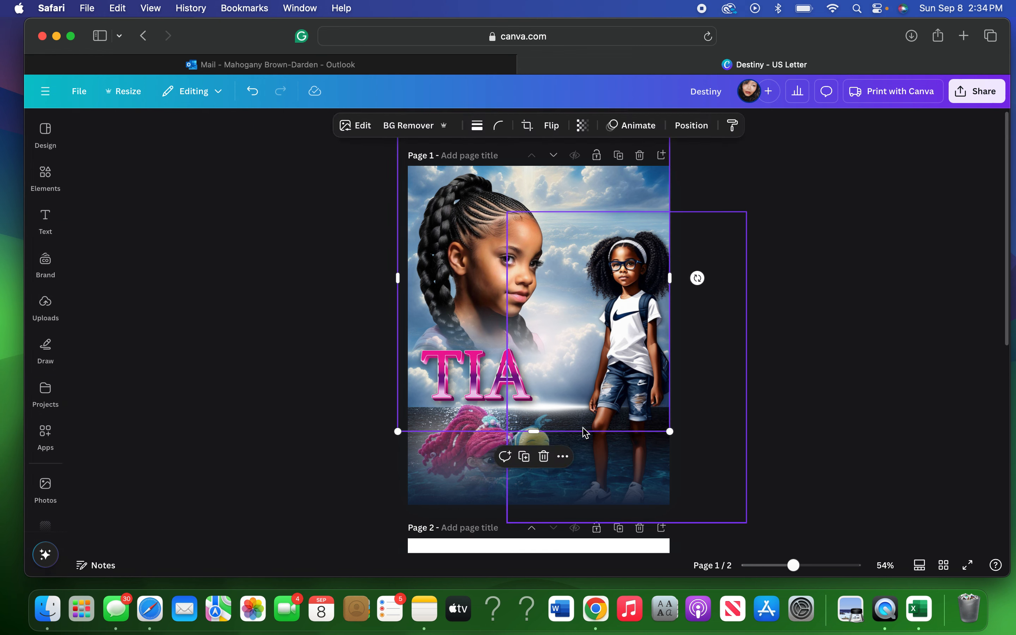
{"action": "left_click", "coordinate": [570, 452]}
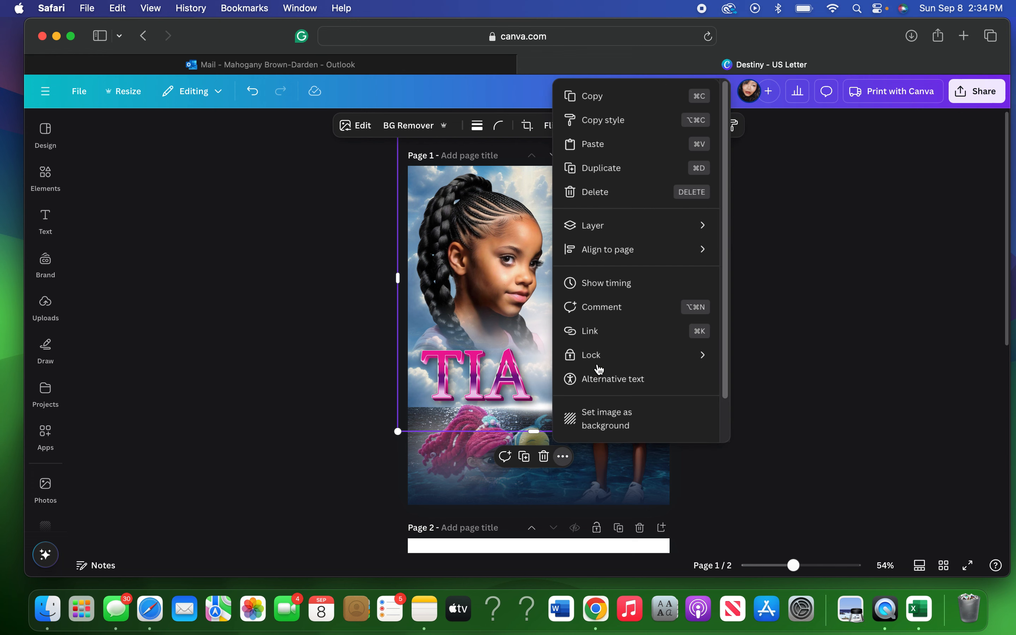
{"action": "left_click", "coordinate": [600, 143]}
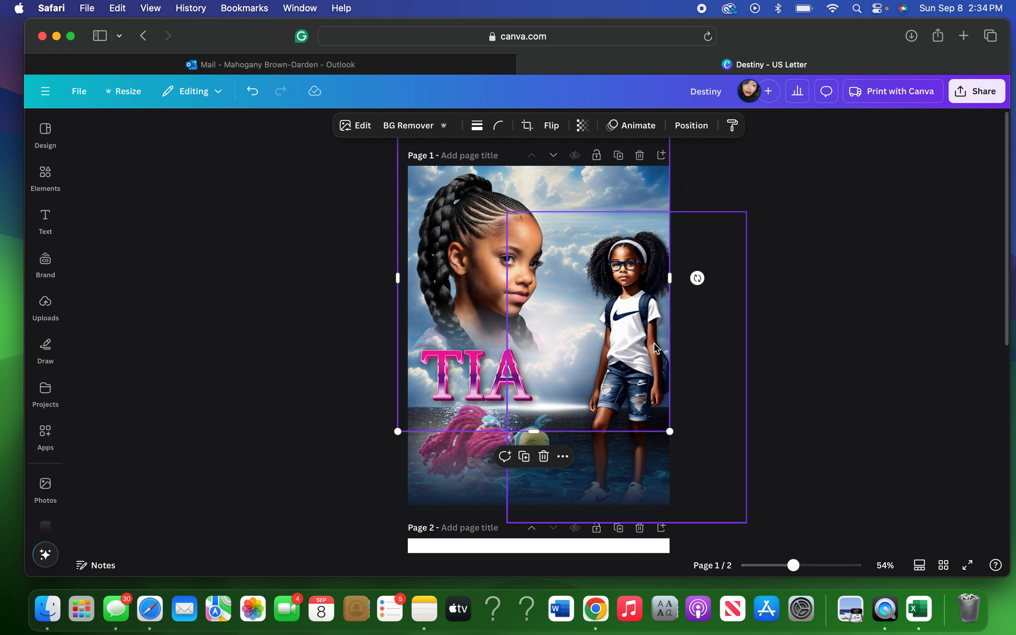
{"action": "scroll", "coordinate": [656, 349], "scroll_direction": "down", "scroll_amount": 5}
{"action": "right_click", "coordinate": [495, 234]}
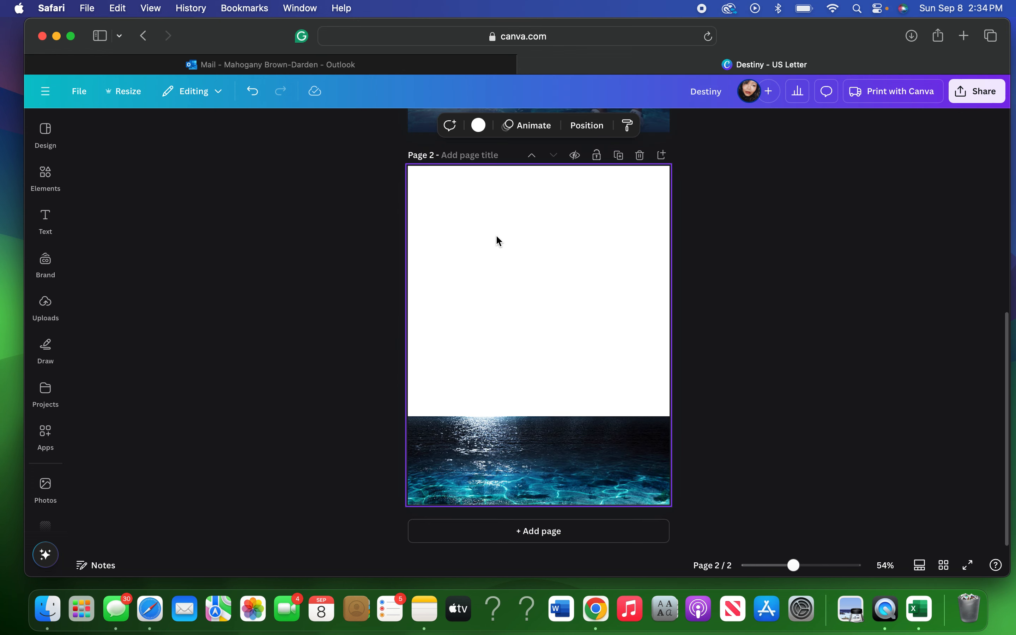
{"action": "left_click", "coordinate": [537, 300]}
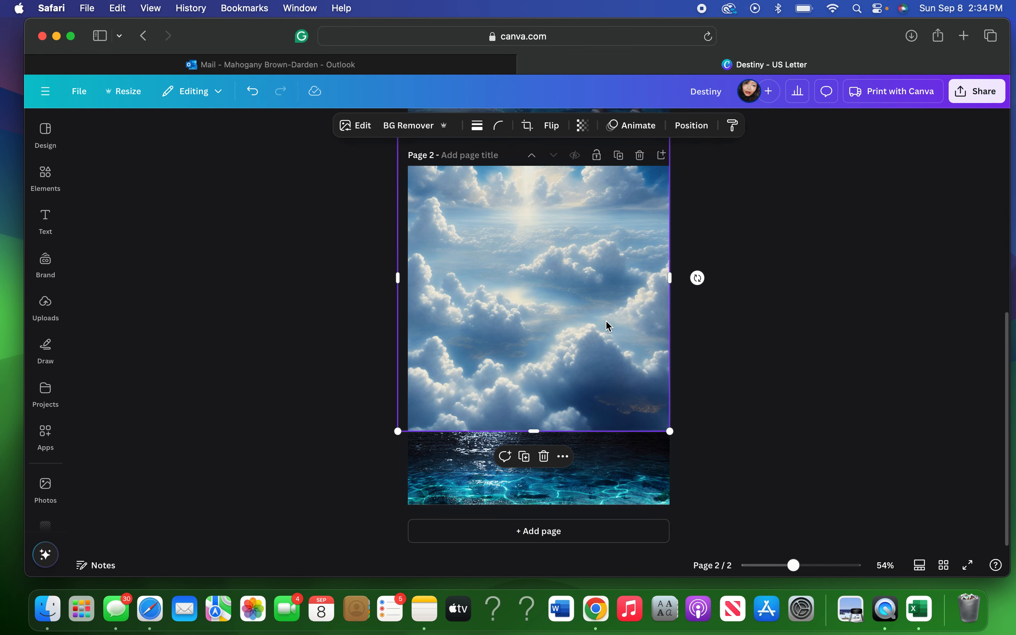
Reposition and enlarge the clouds image to fill the top of Page 2.
{"action": "mouse_move", "coordinate": [582, 315]}
{"action": "left_mouse_down"}
{"action": "mouse_move", "coordinate": [593, 309]}
{"action": "mouse_move", "coordinate": [590, 284]}
{"action": "mouse_move", "coordinate": [581, 296]}
{"action": "left_mouse_up"}
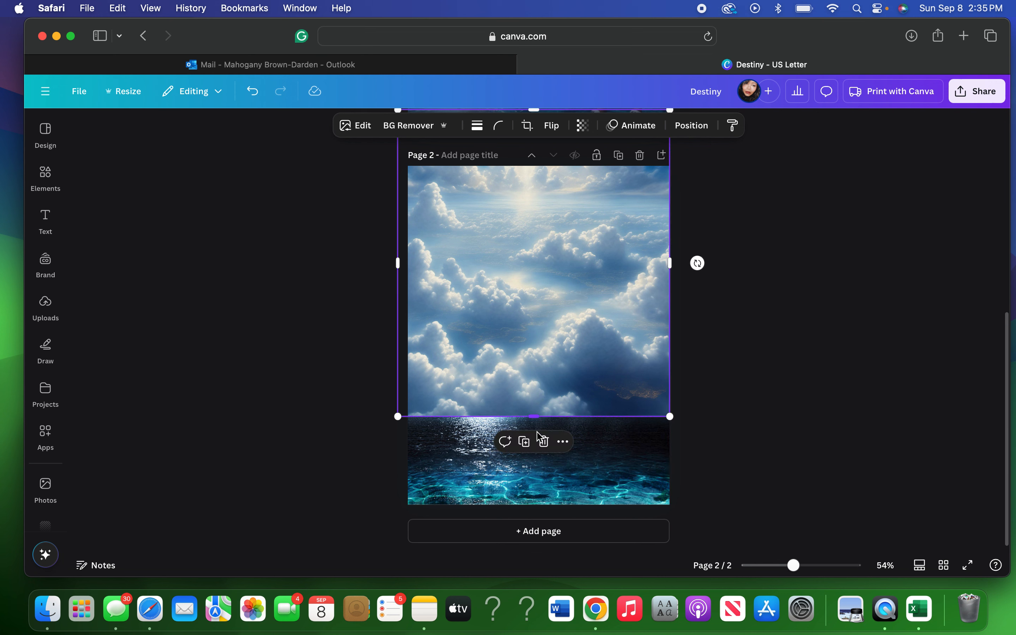
{"action": "left_click_drag", "start_coordinate": [535, 417], "coordinate": [544, 334]}
{"action": "left_click_drag", "start_coordinate": [670, 336], "coordinate": [733, 458]}
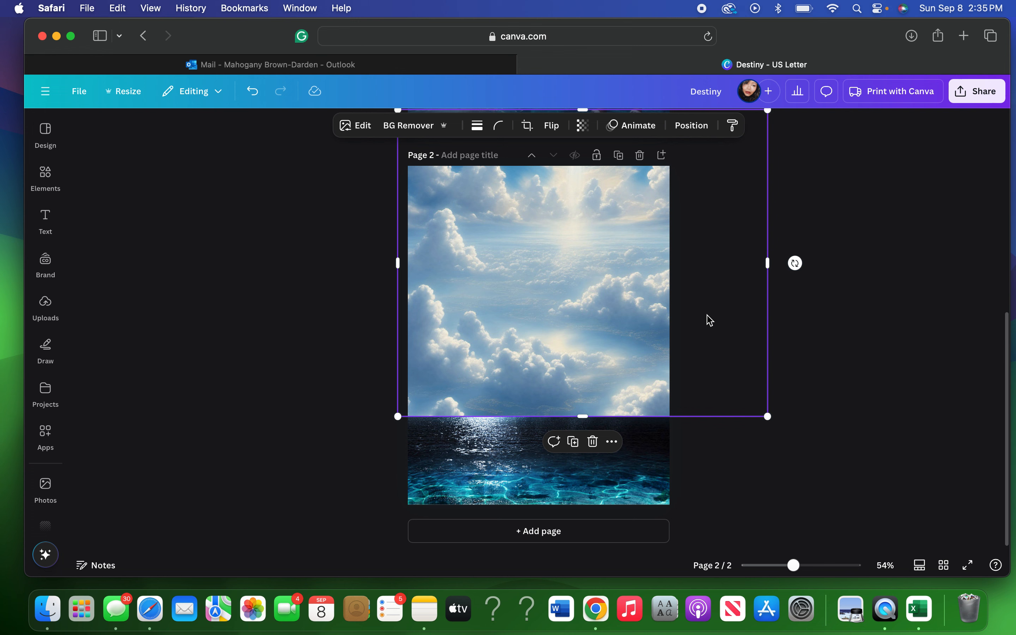
{"action": "left_click_drag", "start_coordinate": [705, 318], "coordinate": [677, 320]}
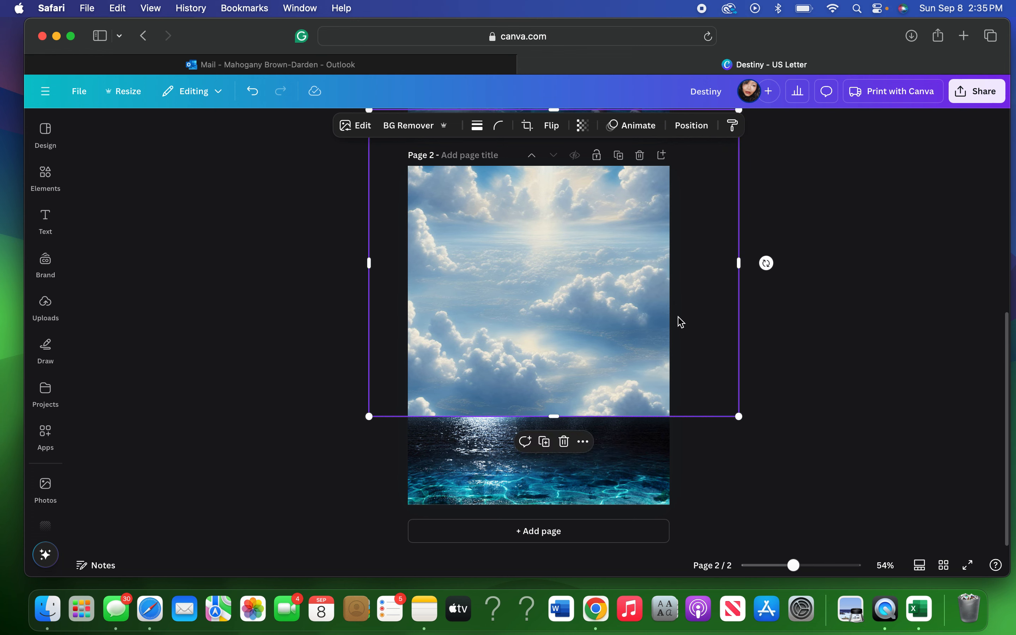
Center the clouds image horizontally using Align to page.
{"action": "left_click", "coordinate": [584, 442]}
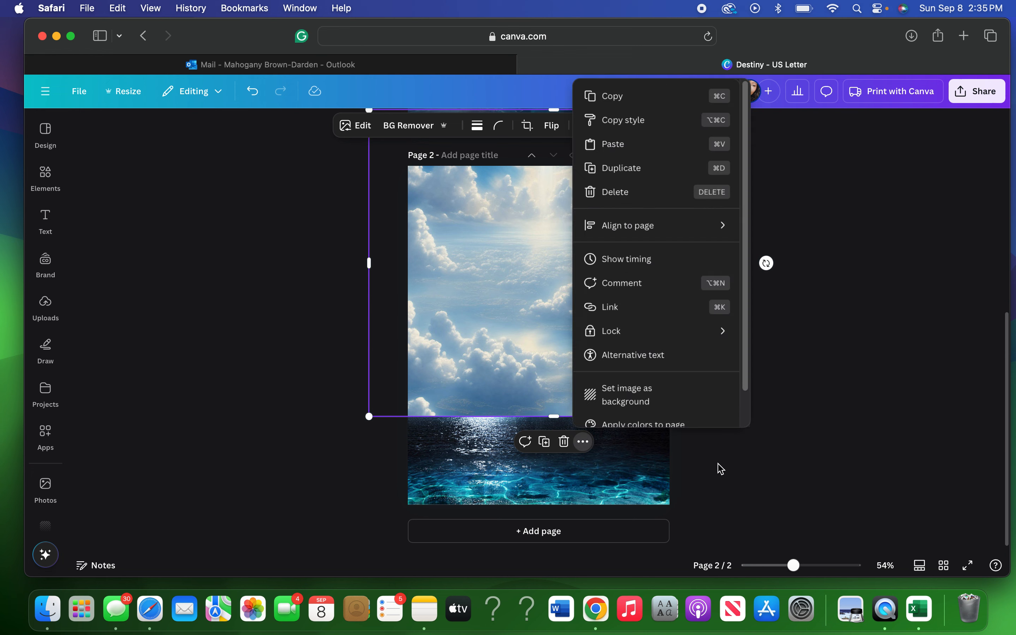
{"action": "mouse_move", "coordinate": [644, 227]}
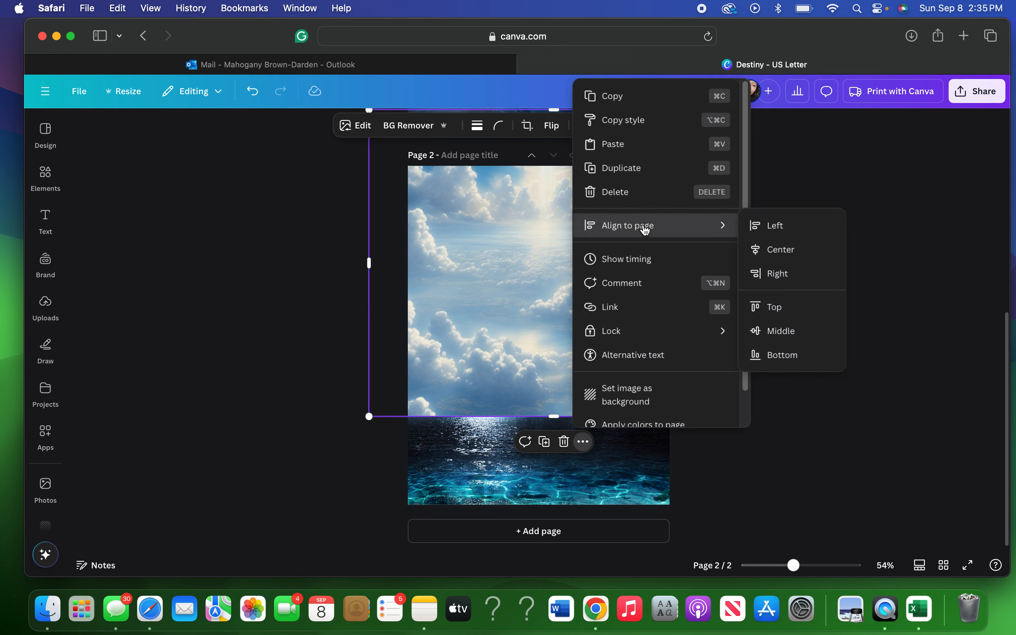
{"action": "left_click", "coordinate": [818, 258]}
{"action": "left_click", "coordinate": [844, 241]}
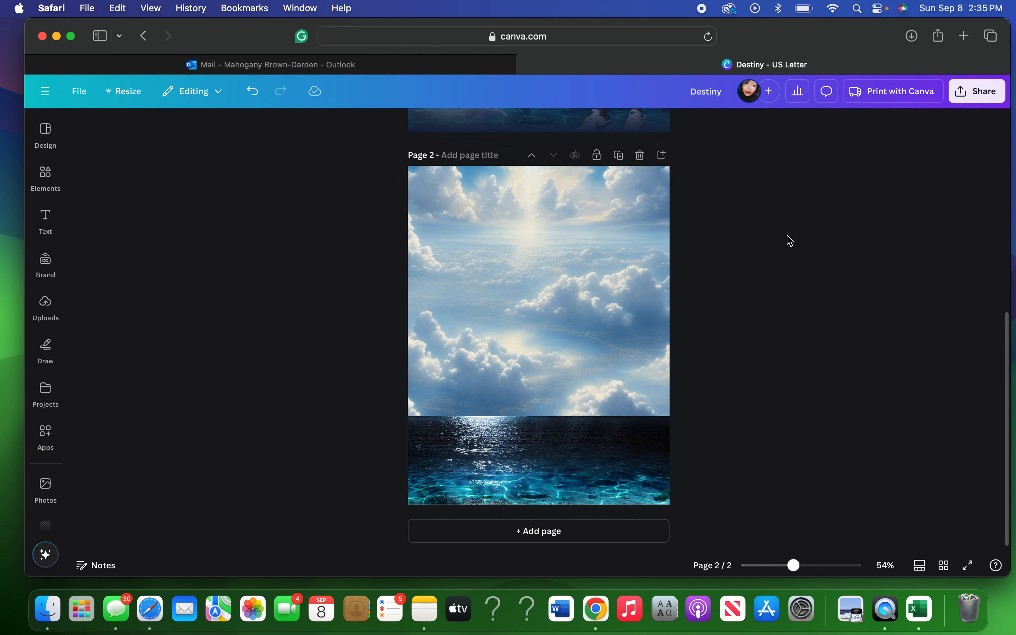
{"action": "left_click", "coordinate": [541, 425]}
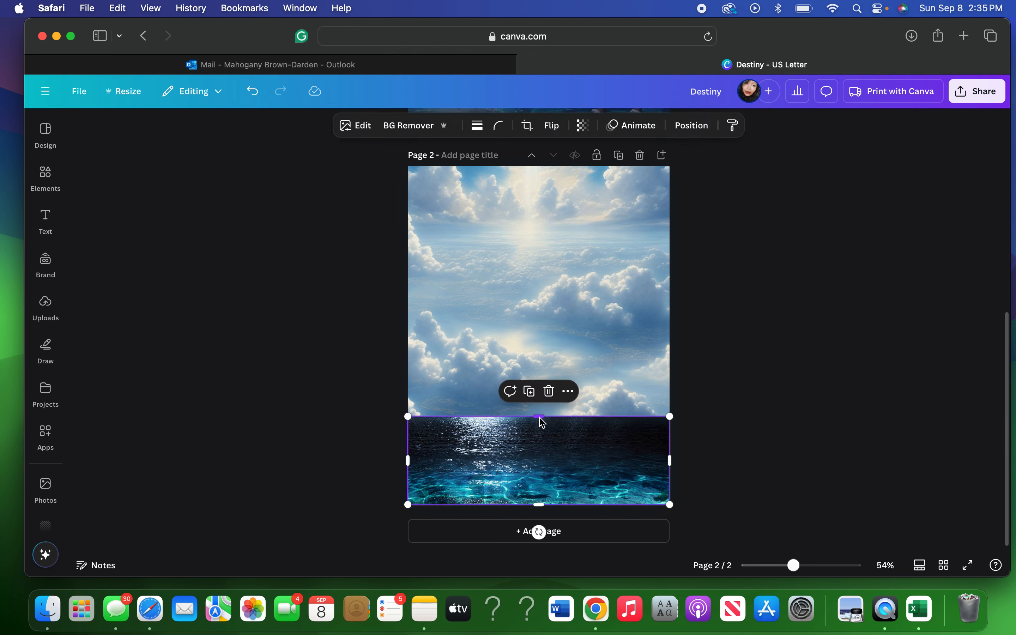
{"action": "left_click_drag", "start_coordinate": [540, 418], "coordinate": [542, 468]}
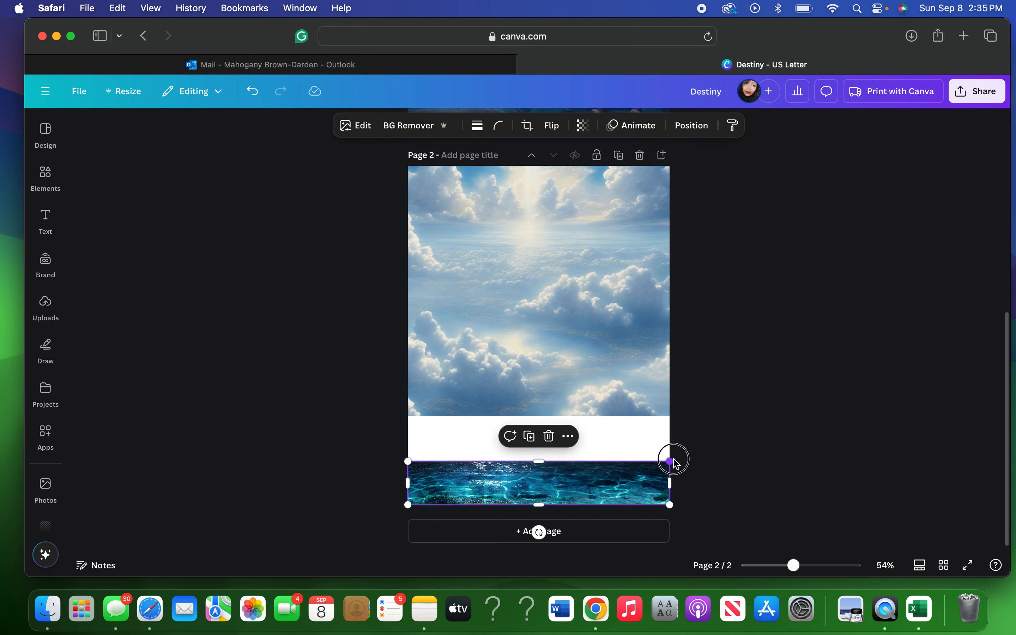
{"action": "left_click_drag", "start_coordinate": [673, 460], "coordinate": [938, 359]}
{"action": "left_click_drag", "start_coordinate": [737, 463], "coordinate": [741, 356]}
{"action": "left_click", "coordinate": [743, 358]}
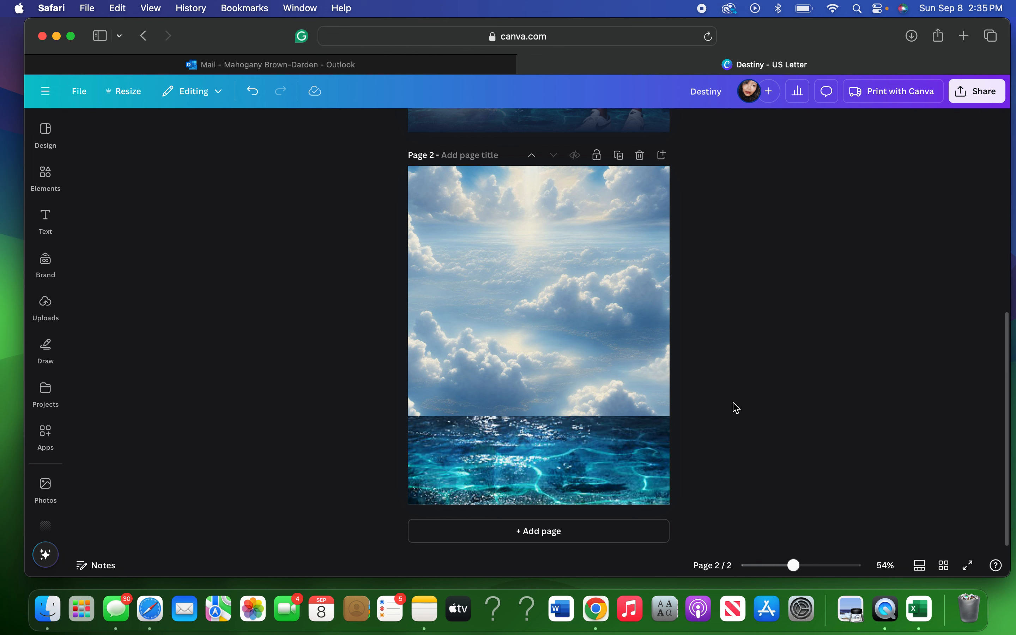
{"action": "left_click", "coordinate": [252, 95]}
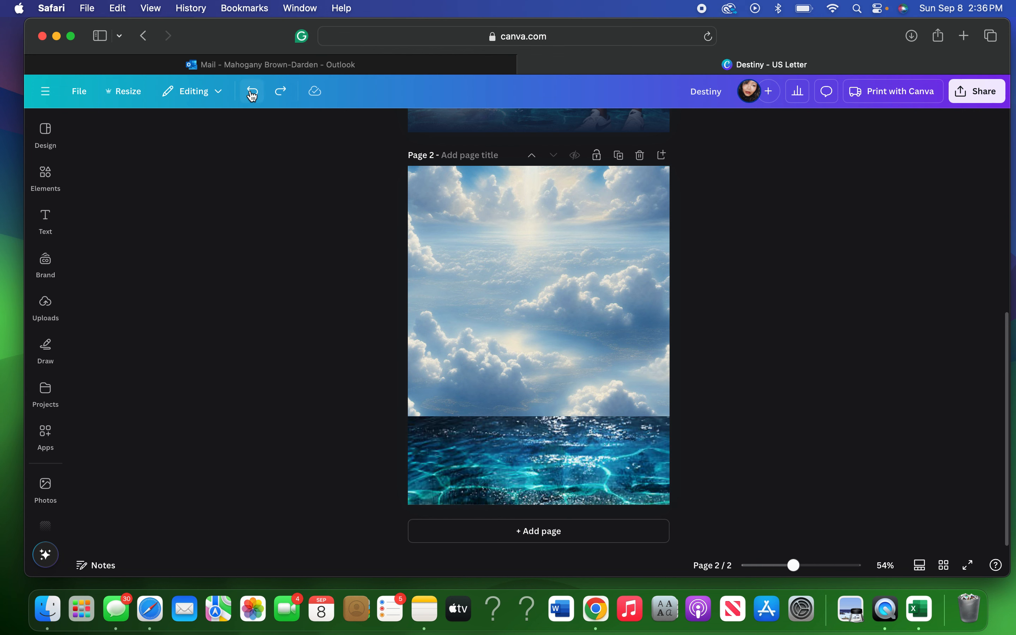
{"action": "left_click", "coordinate": [252, 96]}
{"action": "left_click", "coordinate": [252, 96]}
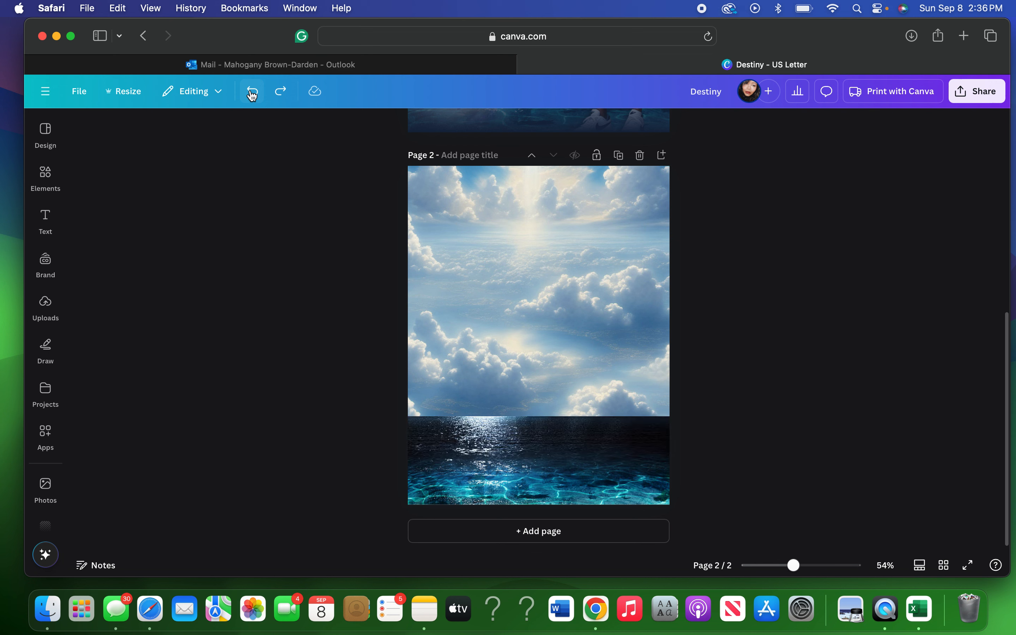
{"action": "left_click", "coordinate": [836, 309]}
Place the rippling water photo from Uploads onto Page 2.
{"action": "left_click", "coordinate": [42, 314]}
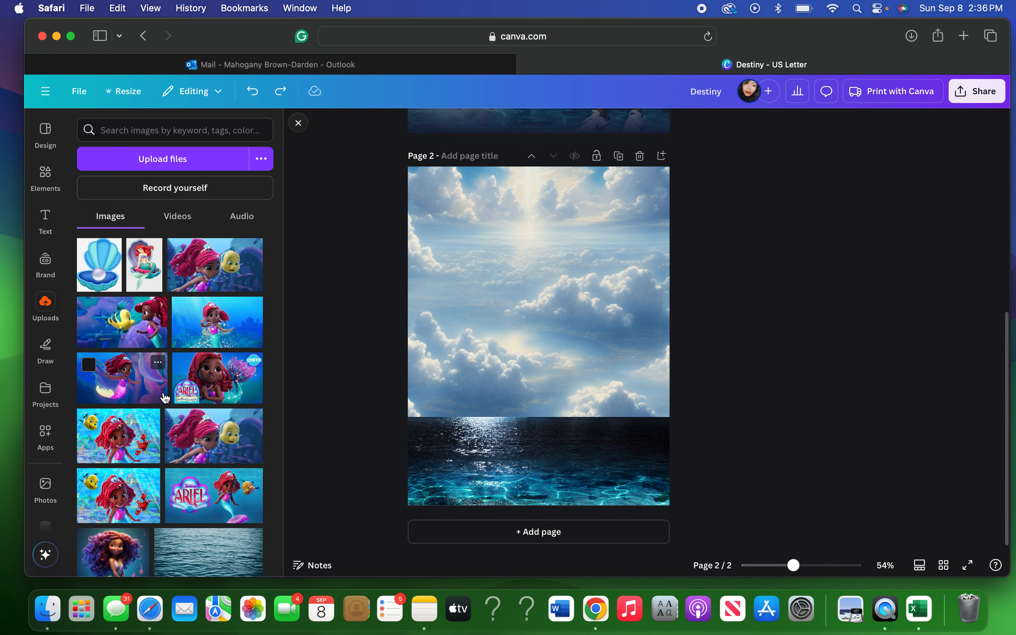
{"action": "scroll", "coordinate": [166, 399], "scroll_direction": "down", "scroll_amount": 5}
{"action": "scroll", "coordinate": [166, 399], "scroll_direction": "down", "scroll_amount": 1}
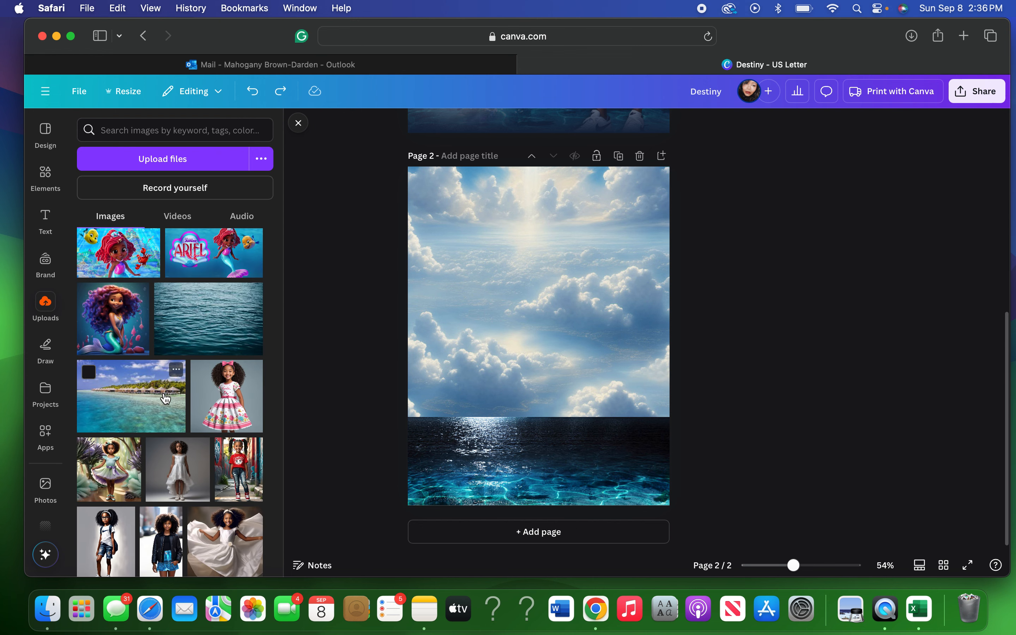
{"action": "left_click_drag", "start_coordinate": [178, 318], "coordinate": [579, 290]}
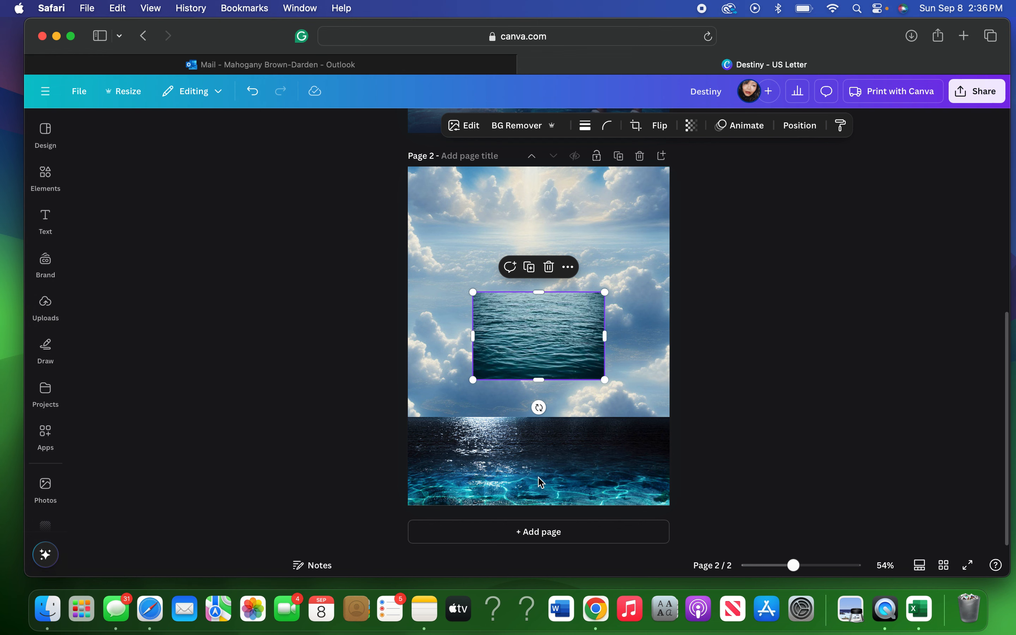
On a duplicated page 3, replace the dark ocean with the water image stretched across the bottom.
{"action": "left_click", "coordinate": [619, 156]}
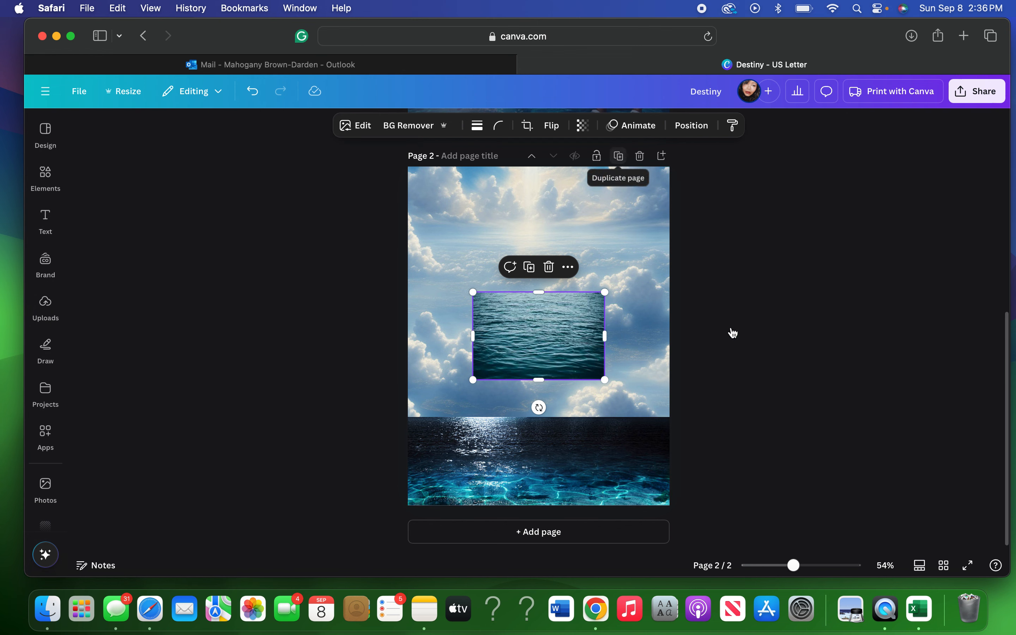
{"action": "scroll", "coordinate": [760, 362], "scroll_direction": "down", "scroll_amount": 9}
{"action": "left_click", "coordinate": [546, 463]}
{"action": "key", "text": "Delete"}
{"action": "left_click_drag", "start_coordinate": [543, 335], "coordinate": [552, 461]}
{"action": "left_click_drag", "start_coordinate": [614, 463], "coordinate": [692, 462]}
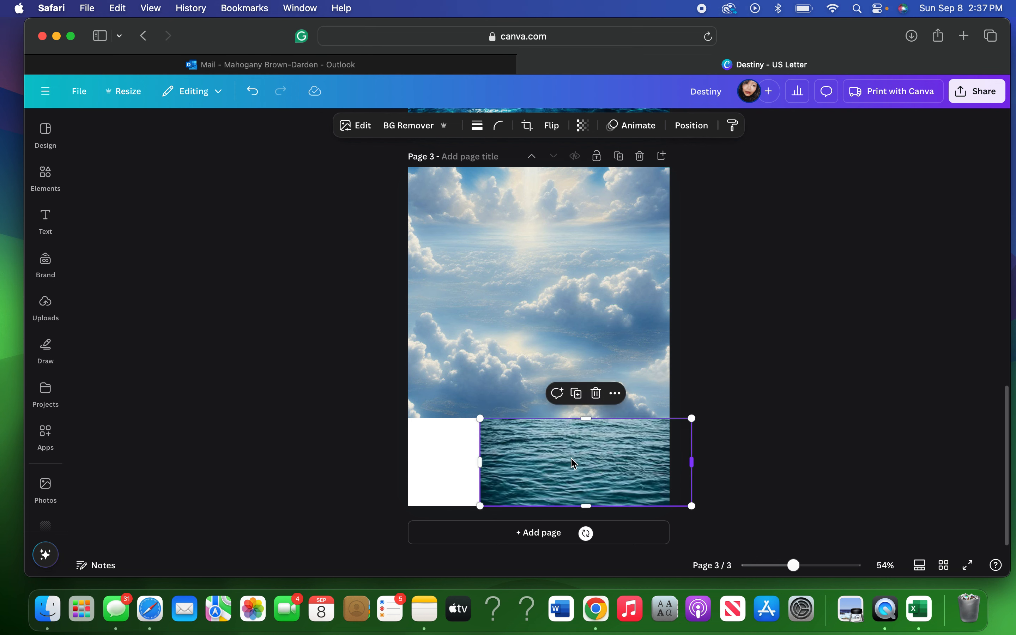
{"action": "left_click_drag", "start_coordinate": [466, 464], "coordinate": [402, 469]}
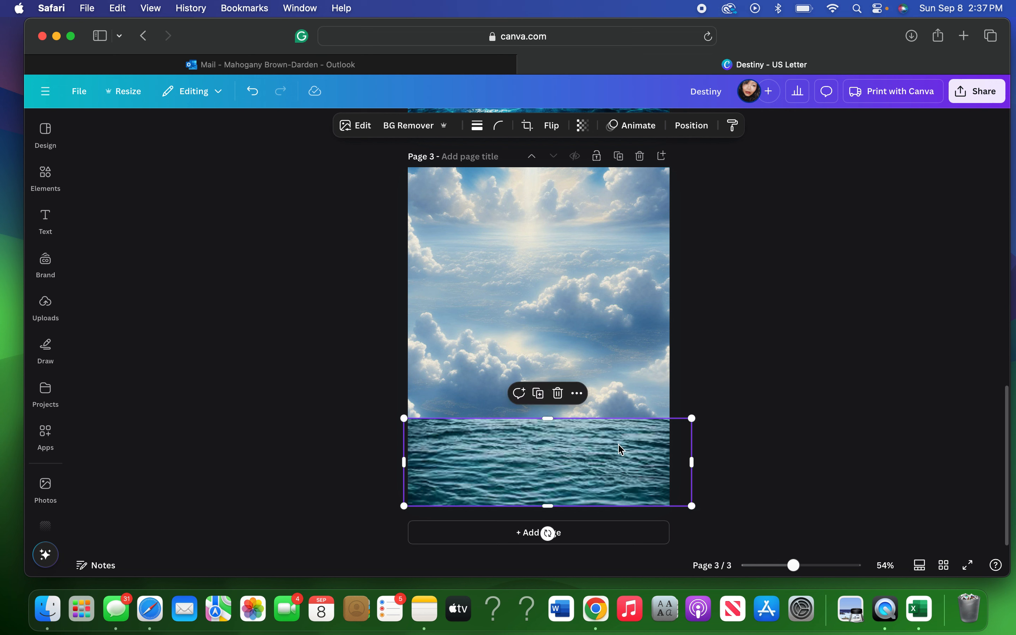
{"action": "left_click", "coordinate": [720, 314]}
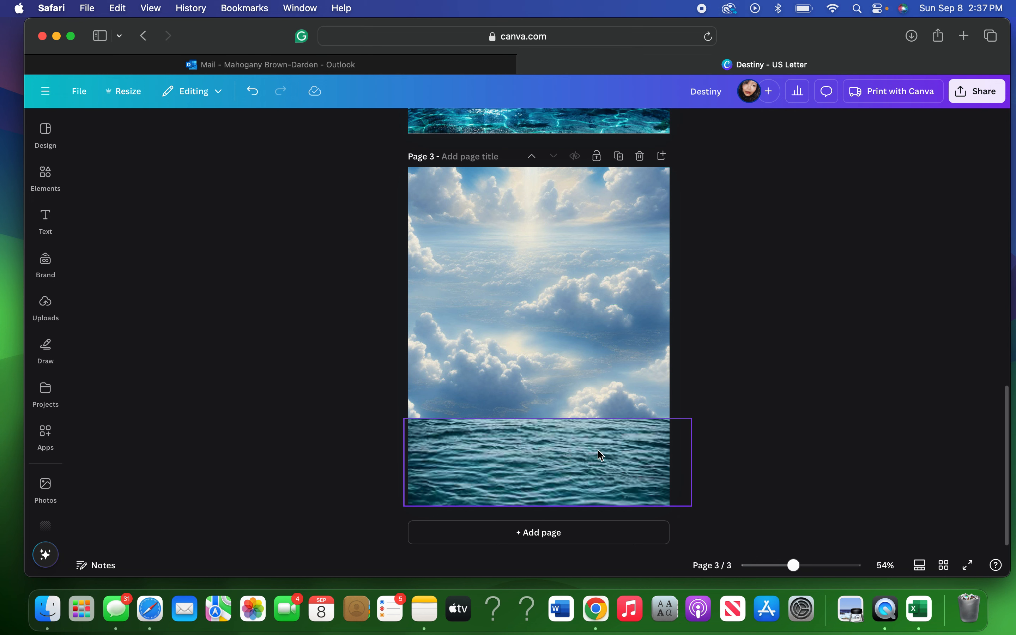
{"action": "left_click", "coordinate": [528, 427]}
{"action": "left_click_drag", "start_coordinate": [692, 418], "coordinate": [701, 417]}
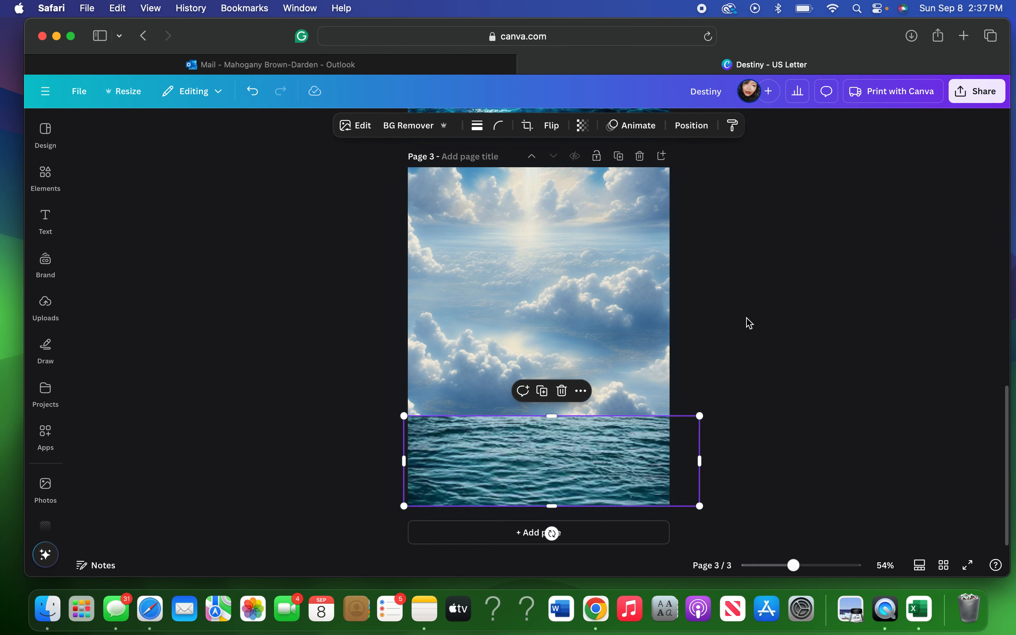
{"action": "left_click", "coordinate": [762, 322]}
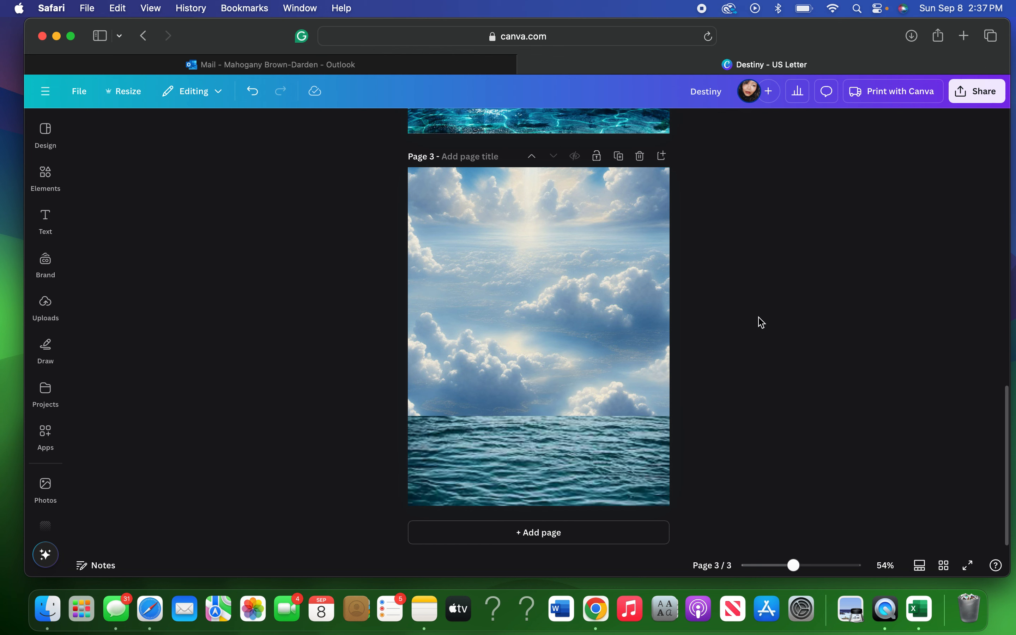
Delete trial page 3 and the small water image on Page 2, then show uploaded images again.
{"action": "scroll", "coordinate": [663, 300], "scroll_direction": "up", "scroll_amount": 5}
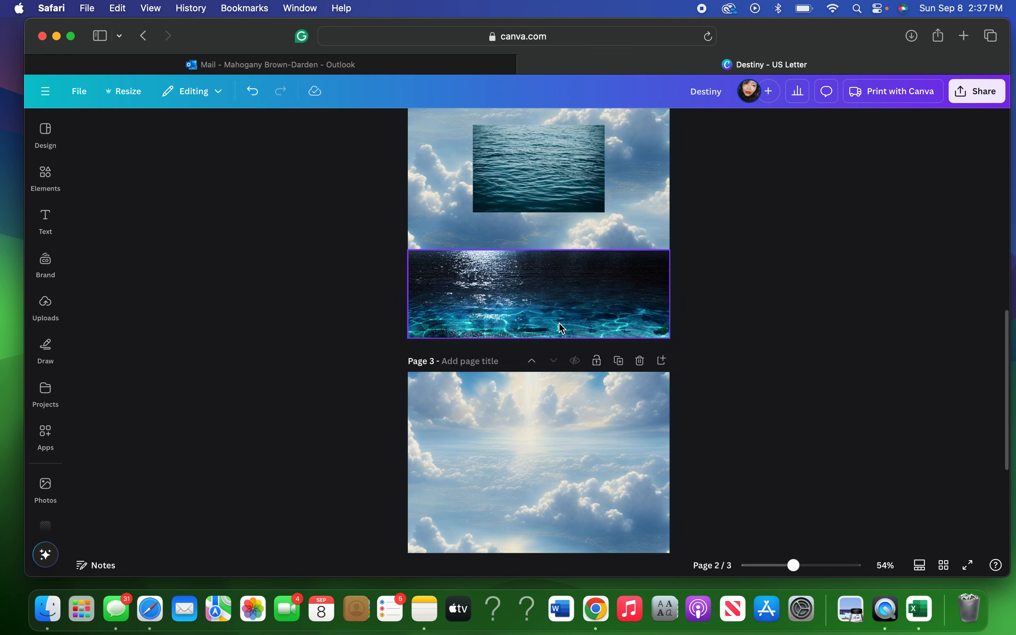
{"action": "left_click", "coordinate": [640, 360]}
{"action": "left_click", "coordinate": [564, 196]}
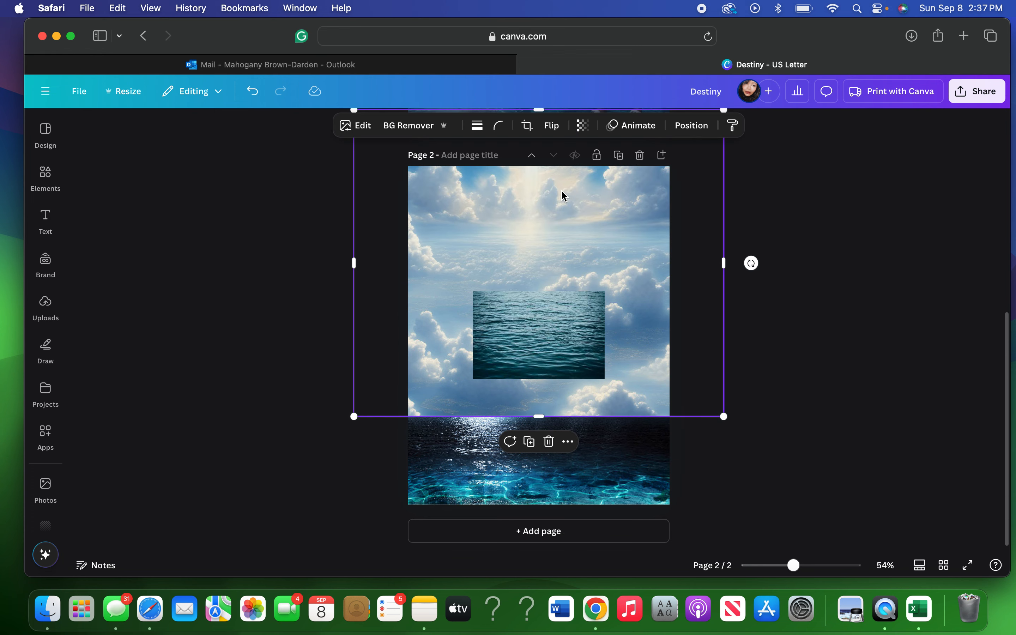
{"action": "left_click", "coordinate": [548, 360]}
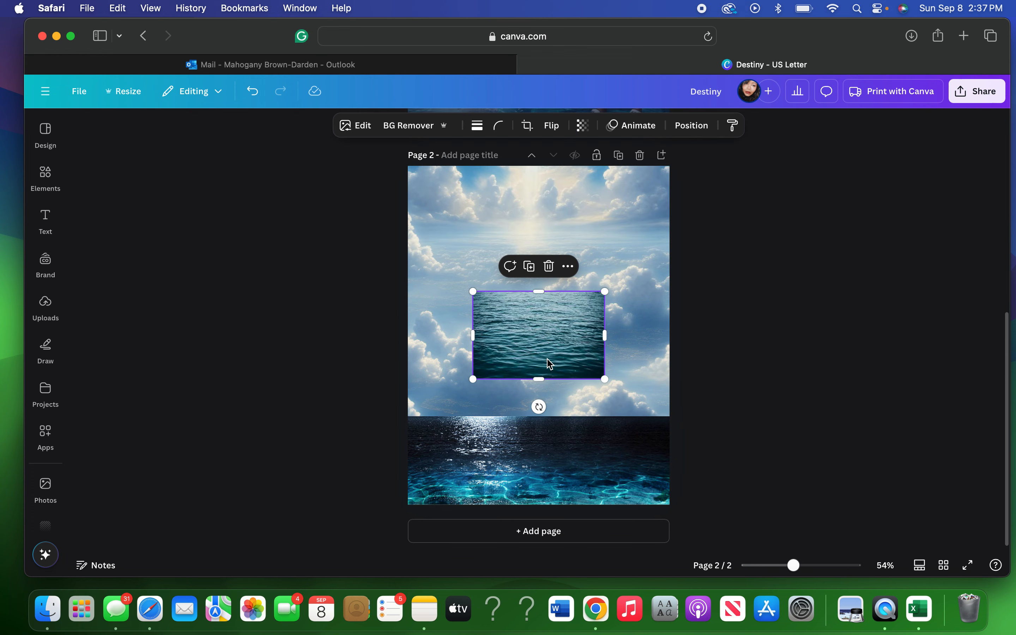
{"action": "left_click", "coordinate": [550, 271]}
{"action": "left_click", "coordinate": [45, 304]}
{"action": "scroll", "coordinate": [176, 378], "scroll_direction": "down", "scroll_amount": 3}
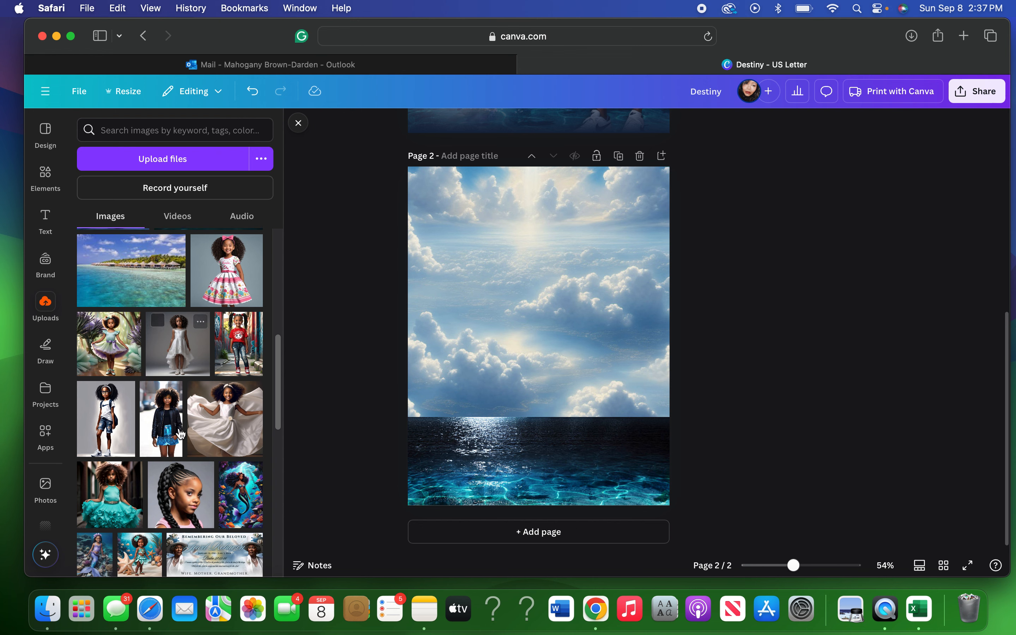
Add the braided-girl portrait, raise it into the clouds, and strip its grey background with BG Remover.
{"action": "left_click", "coordinate": [191, 497]}
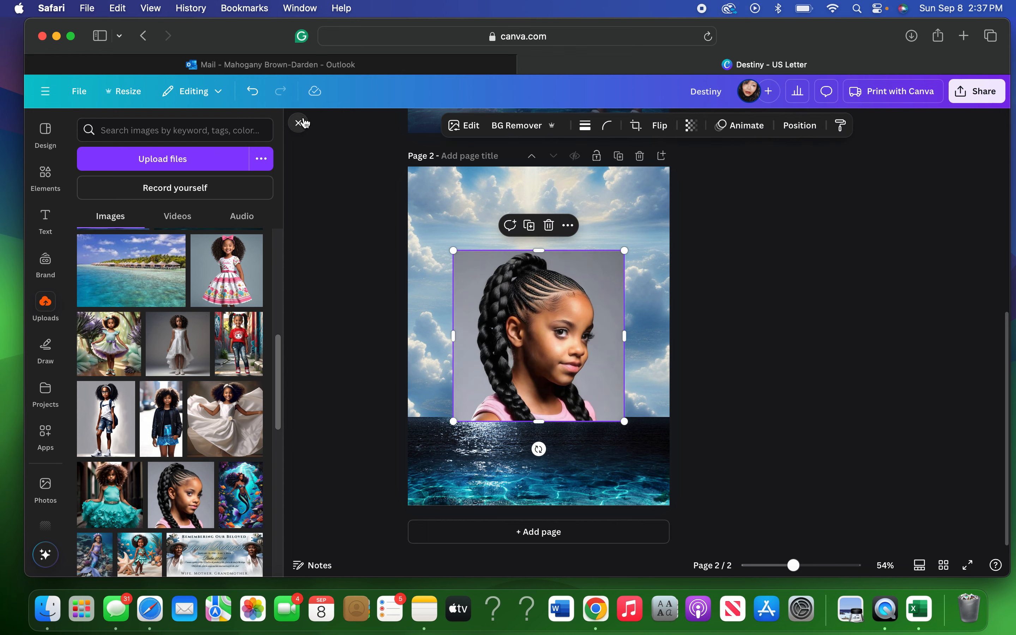
{"action": "left_click", "coordinate": [534, 342]}
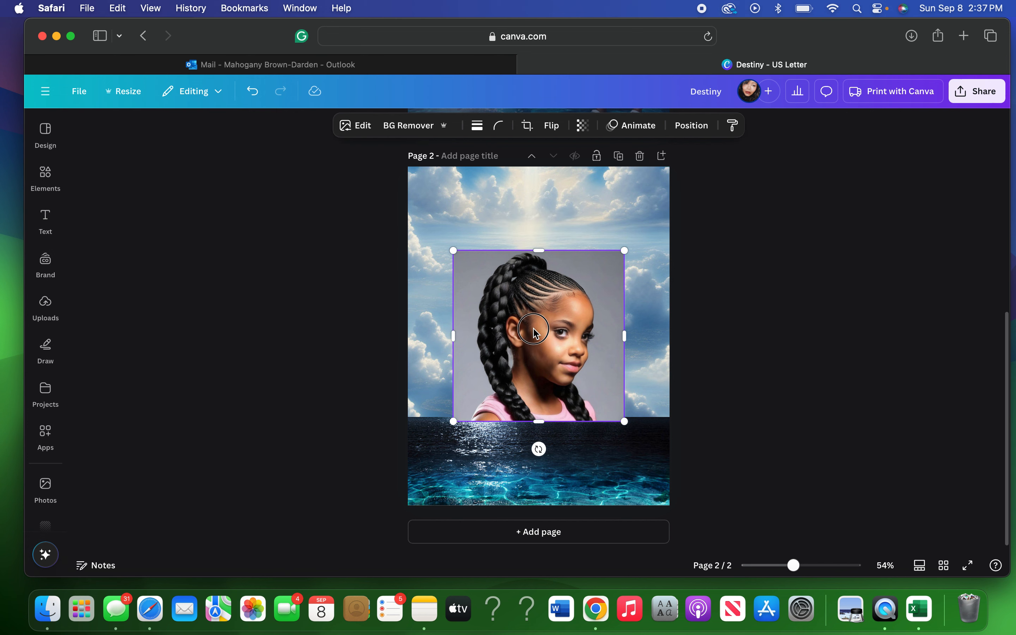
{"action": "left_click_drag", "start_coordinate": [535, 342], "coordinate": [536, 302]}
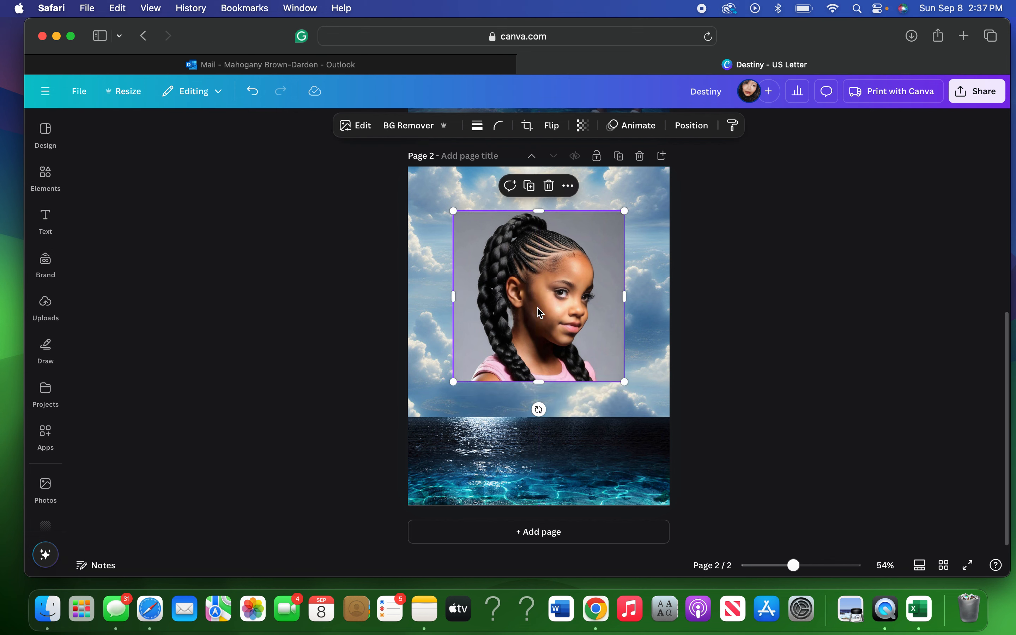
{"action": "left_click", "coordinate": [408, 125]}
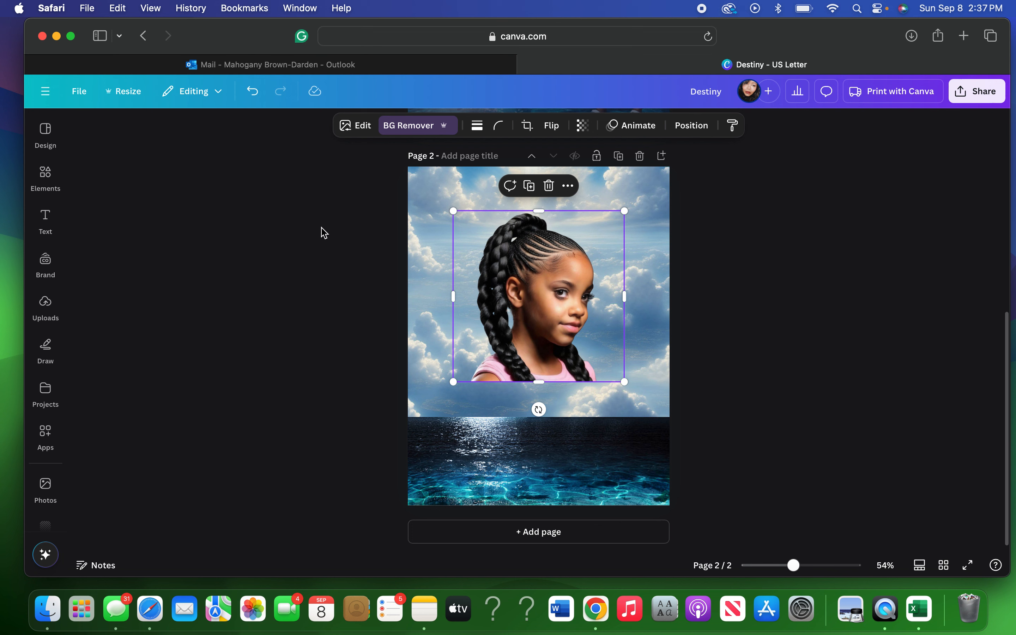
{"action": "left_click", "coordinate": [45, 305]}
{"action": "left_click", "coordinate": [45, 434]}
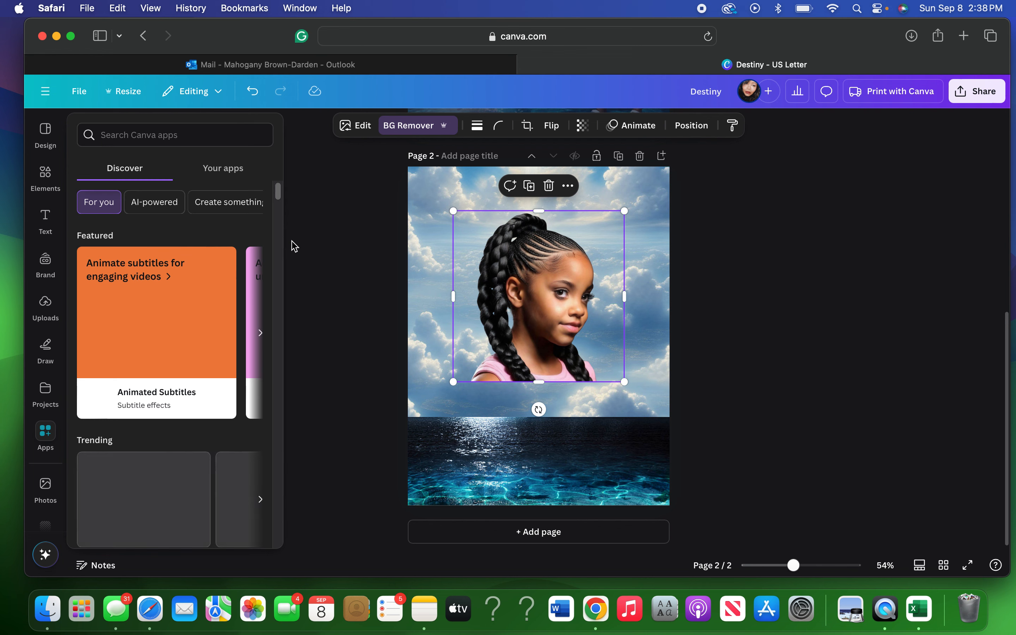
Launch the Easy Reflections app from the Your apps list.
{"action": "left_click", "coordinate": [221, 166]}
{"action": "left_click", "coordinate": [243, 210]}
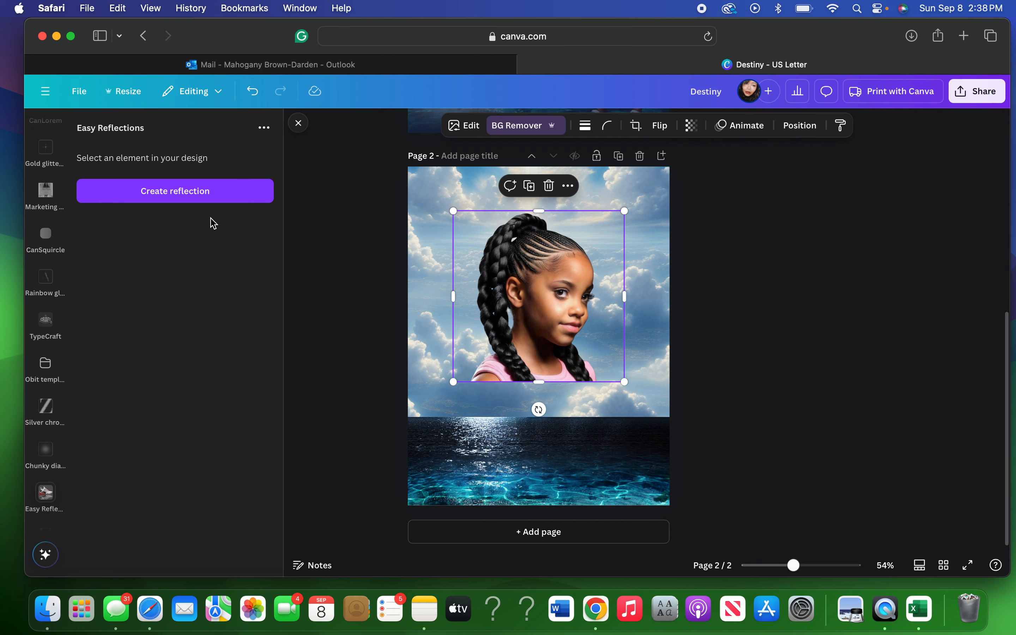
Add an Above reflection of the braided-girl portrait with opacity 100 and offset 43.
{"action": "left_click", "coordinate": [200, 196]}
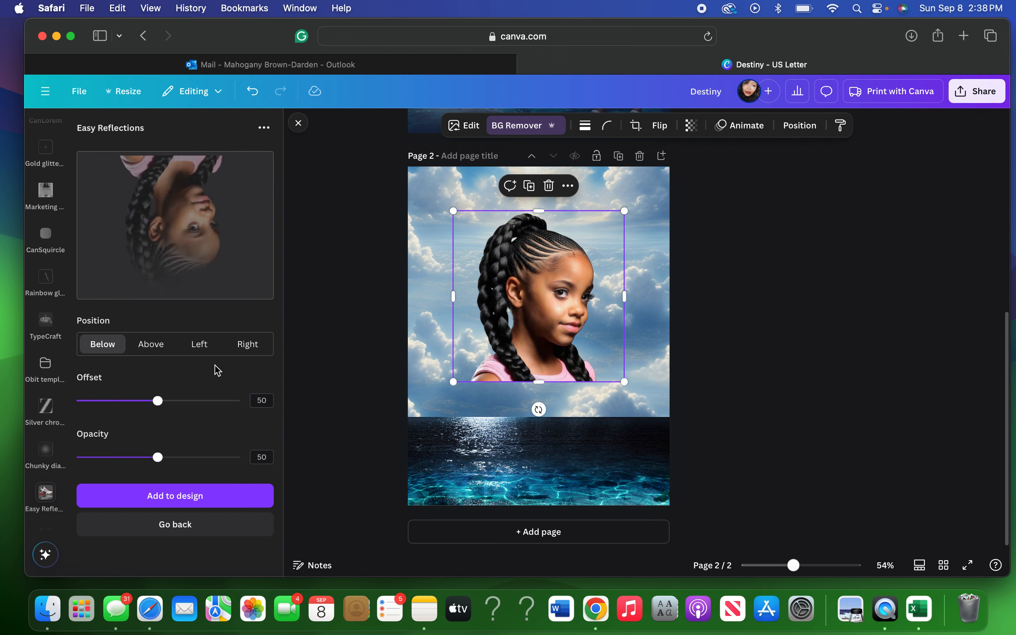
{"action": "left_click", "coordinate": [156, 348]}
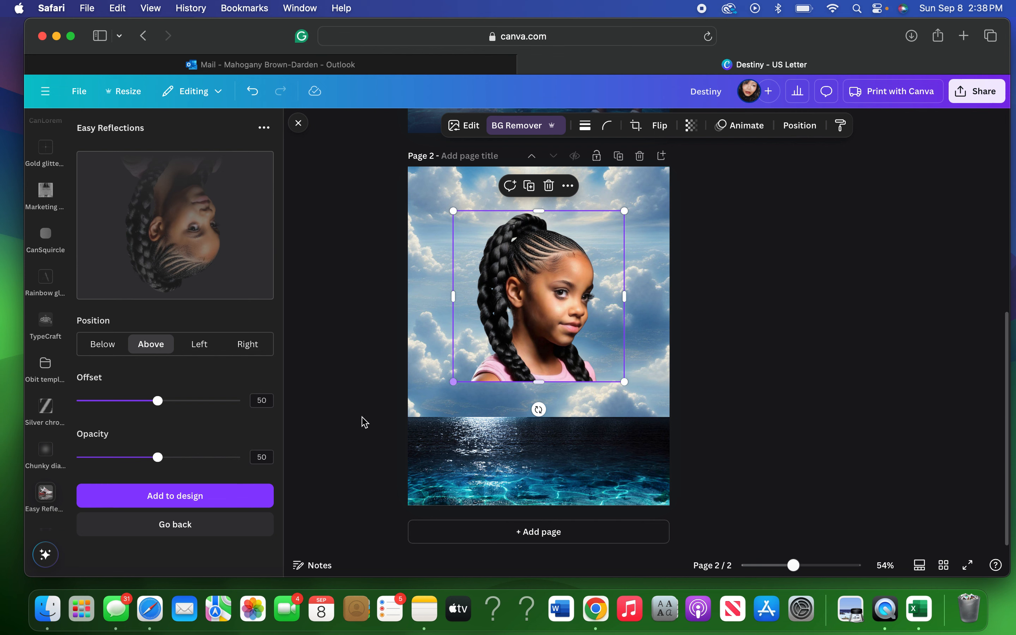
{"action": "left_click_drag", "start_coordinate": [161, 460], "coordinate": [249, 457]}
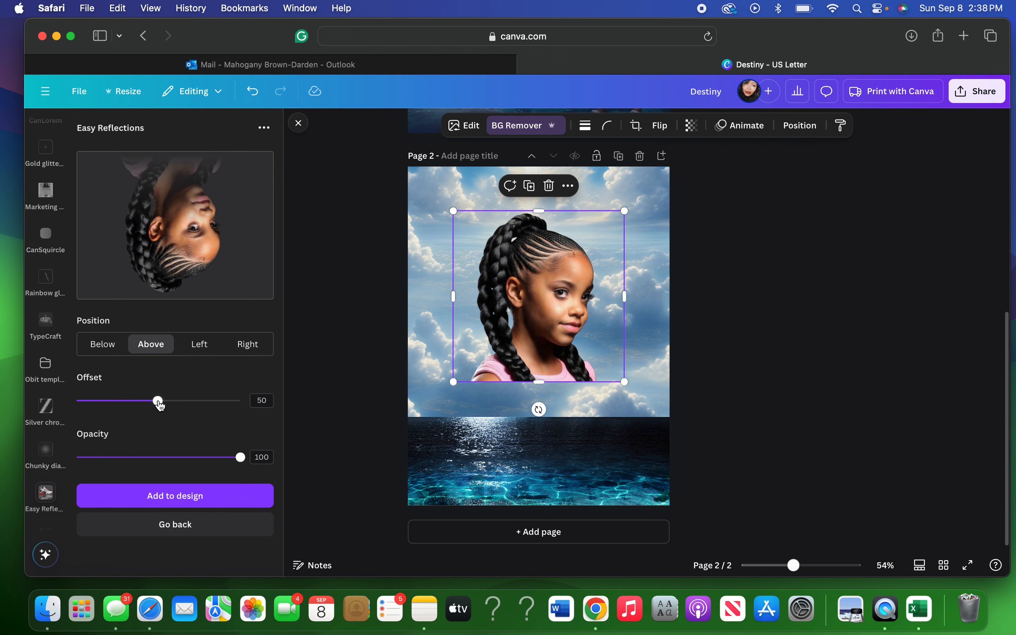
{"action": "mouse_move", "coordinate": [159, 406]}
{"action": "left_mouse_down"}
{"action": "mouse_move", "coordinate": [185, 402]}
{"action": "mouse_move", "coordinate": [146, 402]}
{"action": "left_mouse_up"}
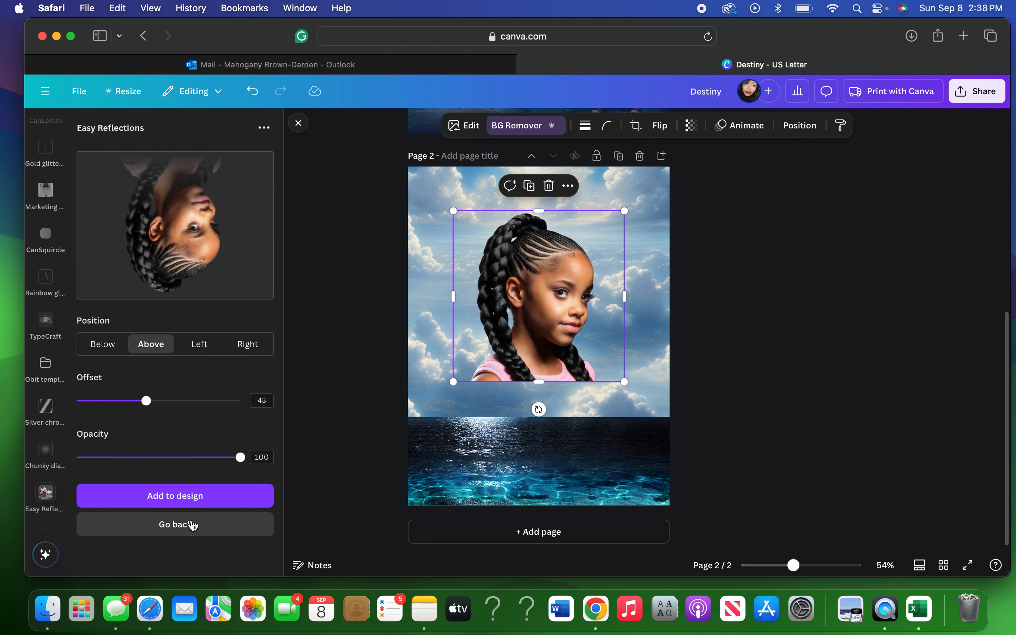
{"action": "left_click", "coordinate": [189, 500]}
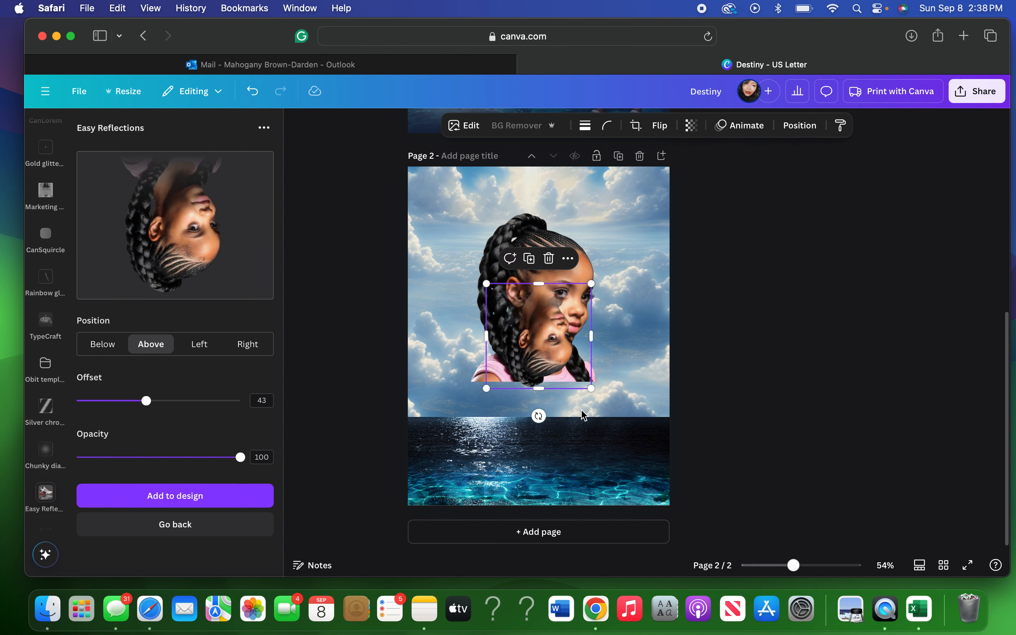
Rotate, enlarge and move the braided-girl portrait into the upper left of page 2.
{"action": "left_click_drag", "start_coordinate": [582, 400], "coordinate": [541, 294]}
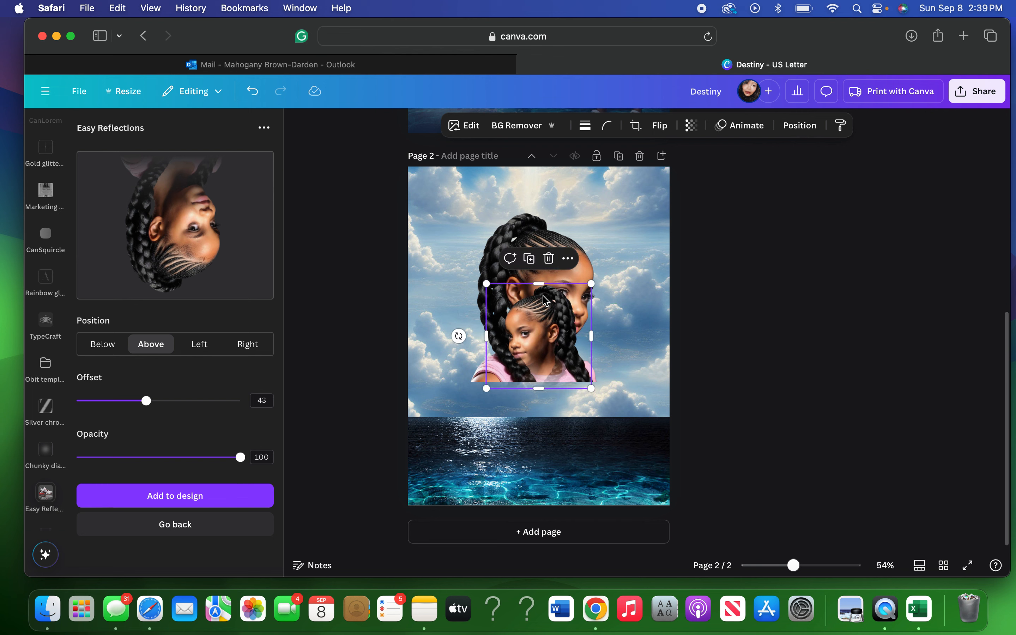
{"action": "left_click_drag", "start_coordinate": [592, 390], "coordinate": [637, 480]}
{"action": "left_click_drag", "start_coordinate": [542, 322], "coordinate": [487, 241]}
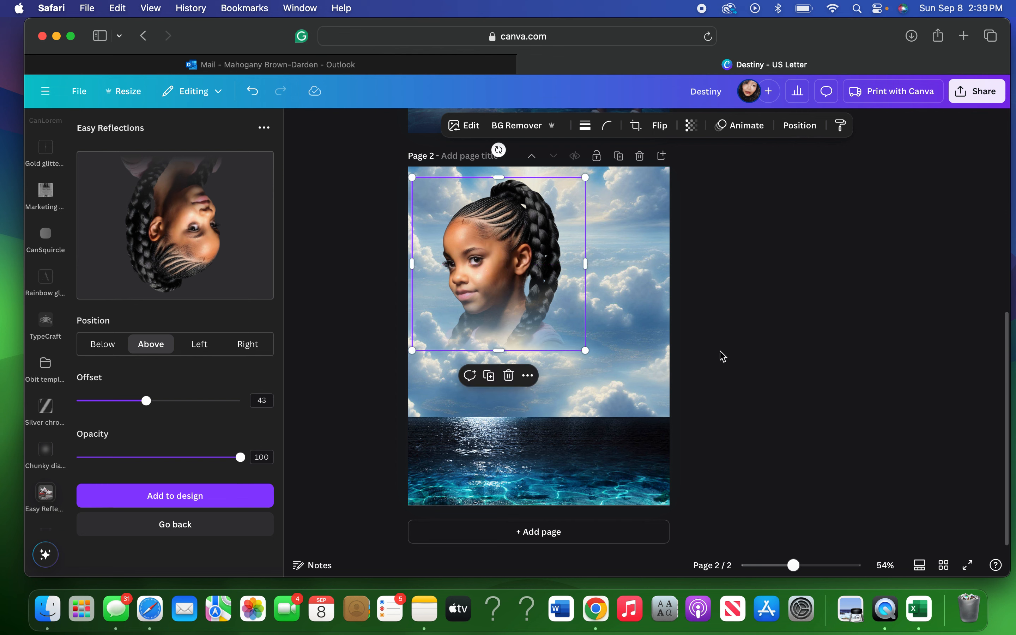
{"action": "left_click", "coordinate": [788, 320]}
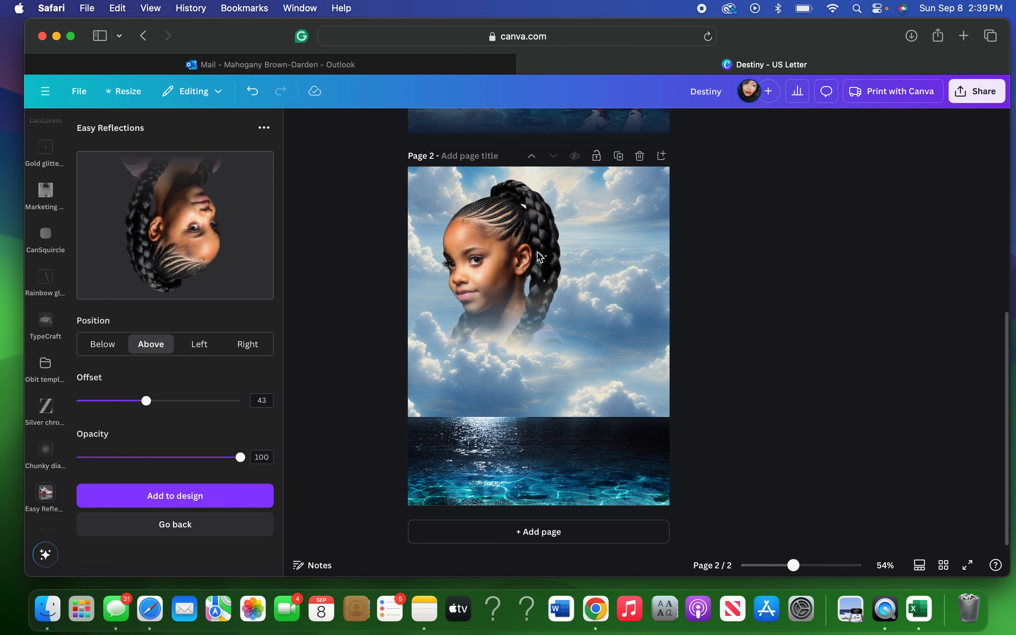
{"action": "left_click", "coordinate": [514, 286]}
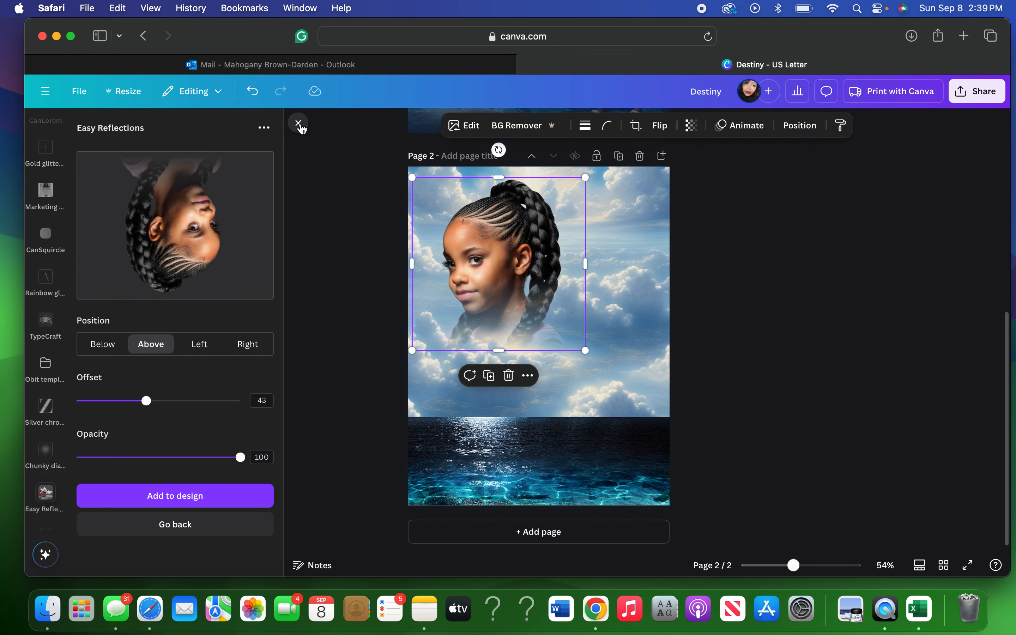
Close Easy Reflections and browse the Marketing tools, Obit templates and Gold glitter cursive font apps.
{"action": "left_click", "coordinate": [299, 123]}
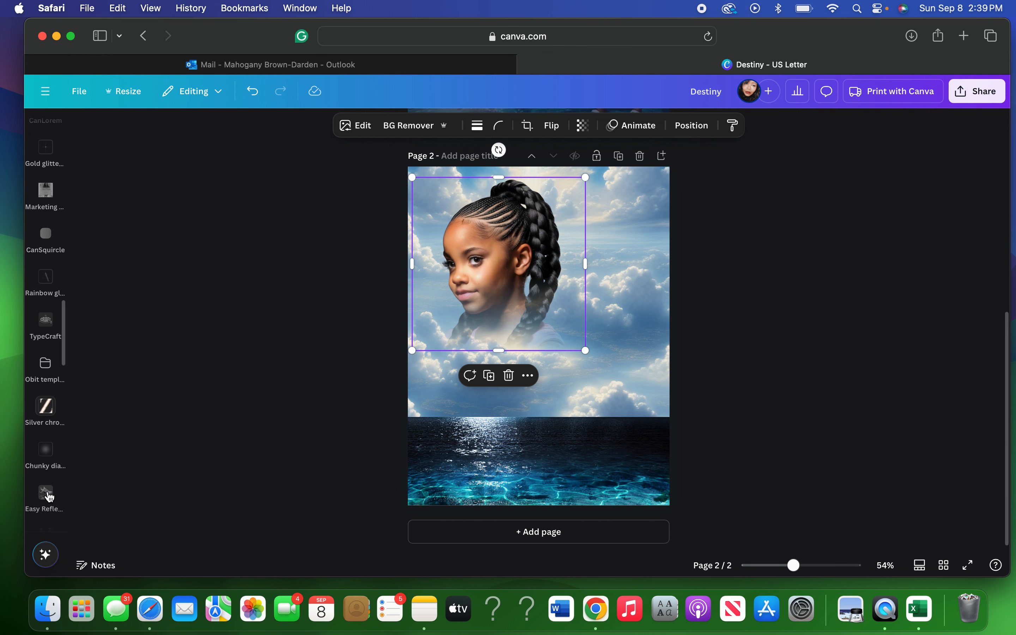
{"action": "left_click", "coordinate": [44, 494]}
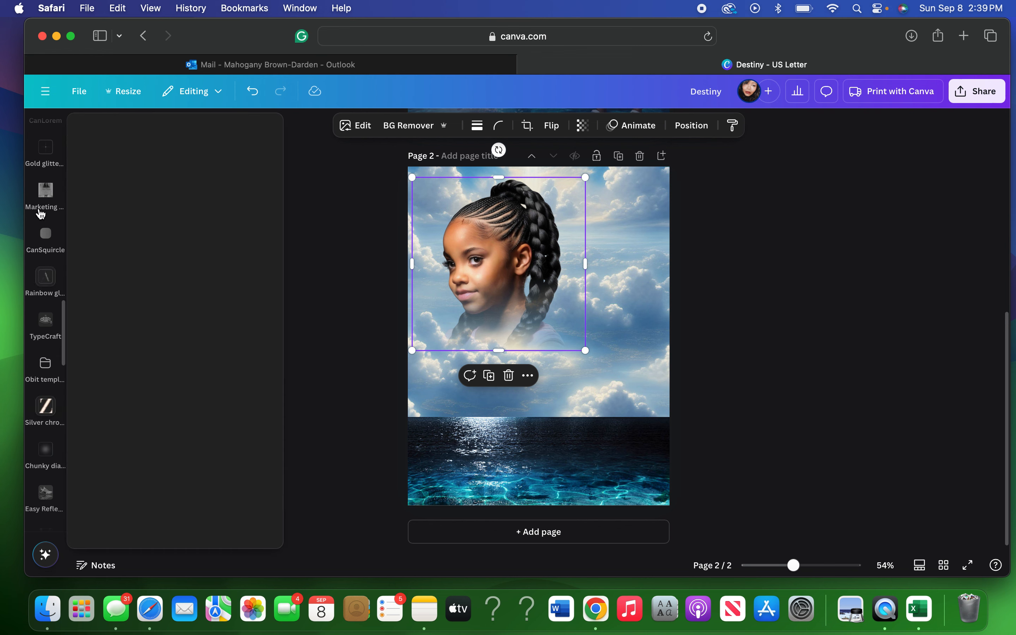
{"action": "left_click", "coordinate": [40, 216]}
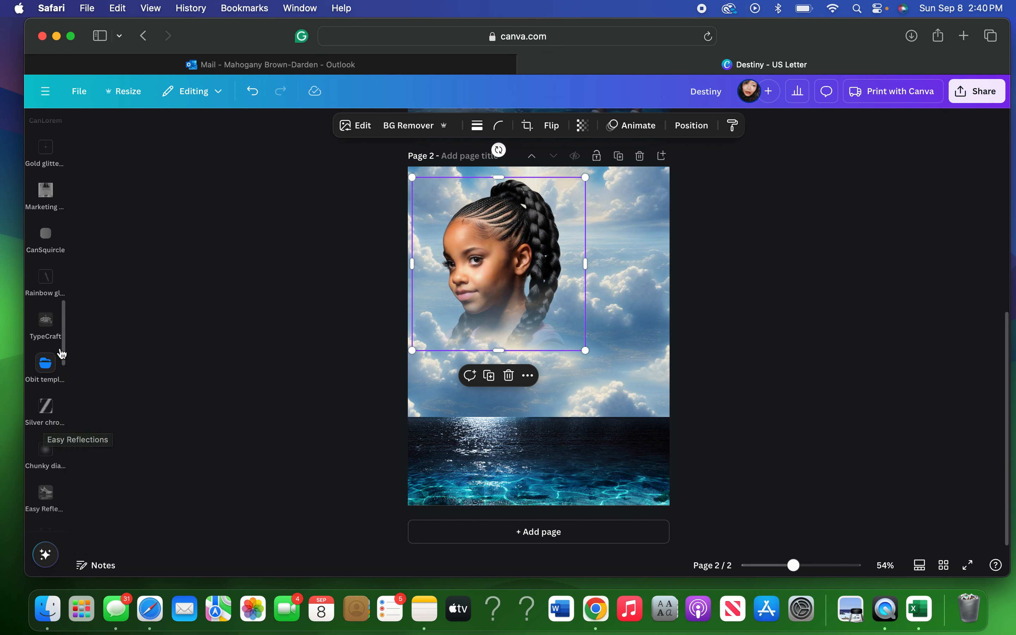
{"action": "left_click", "coordinate": [62, 354]}
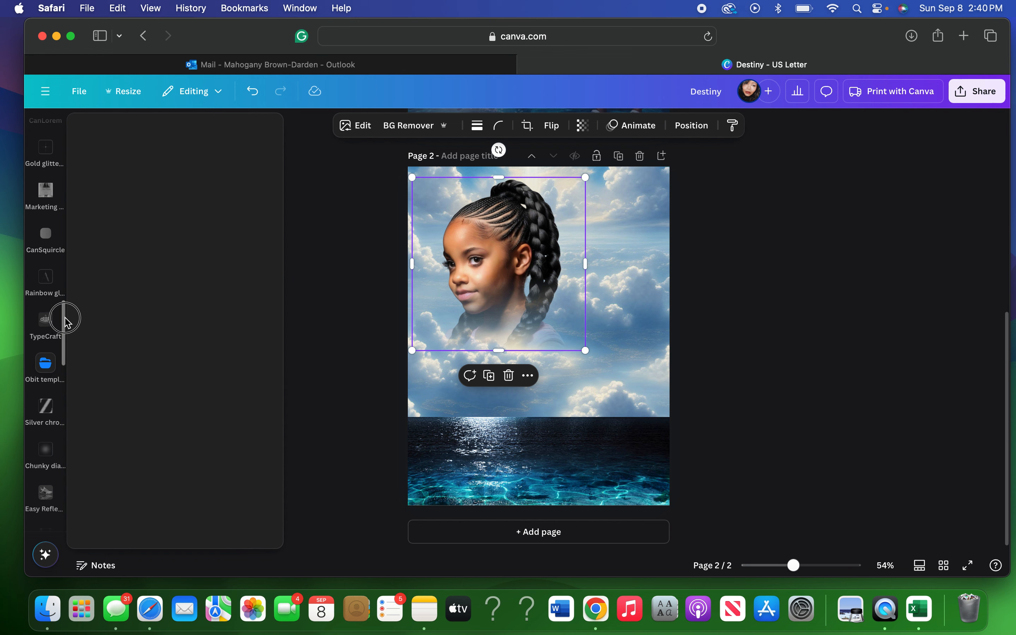
{"action": "scroll", "coordinate": [65, 289], "scroll_direction": "up", "scroll_amount": 3}
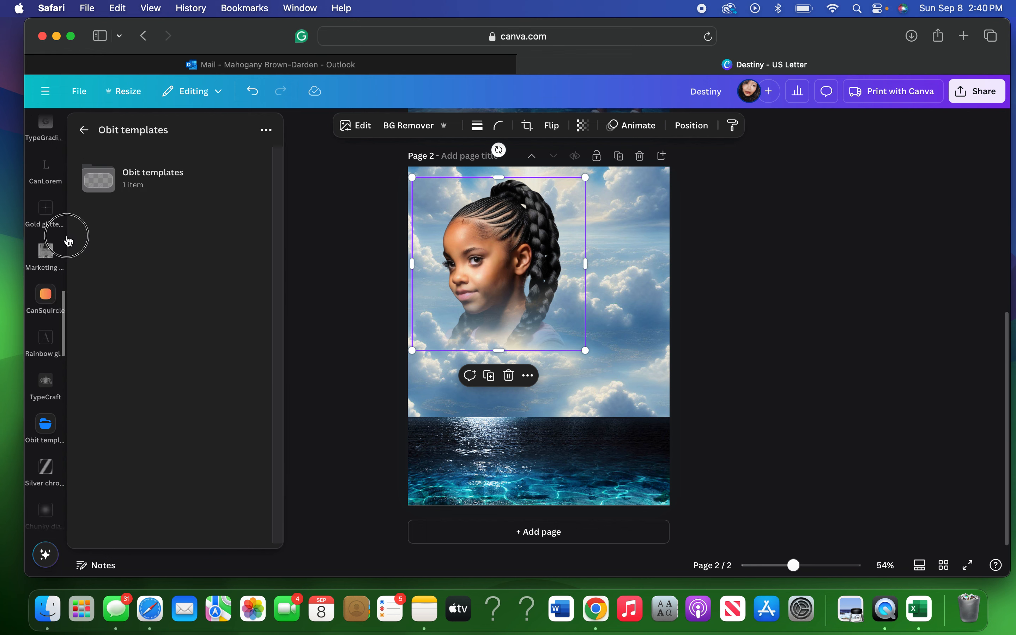
{"action": "scroll", "coordinate": [68, 235], "scroll_direction": "up", "scroll_amount": 4}
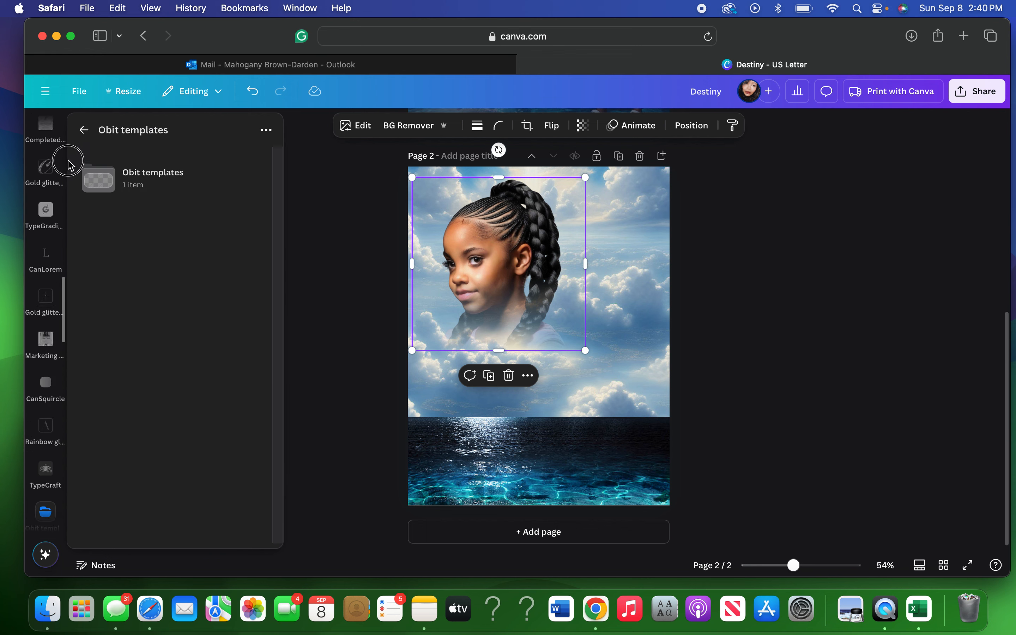
{"action": "scroll", "coordinate": [50, 225], "scroll_direction": "up", "scroll_amount": 2}
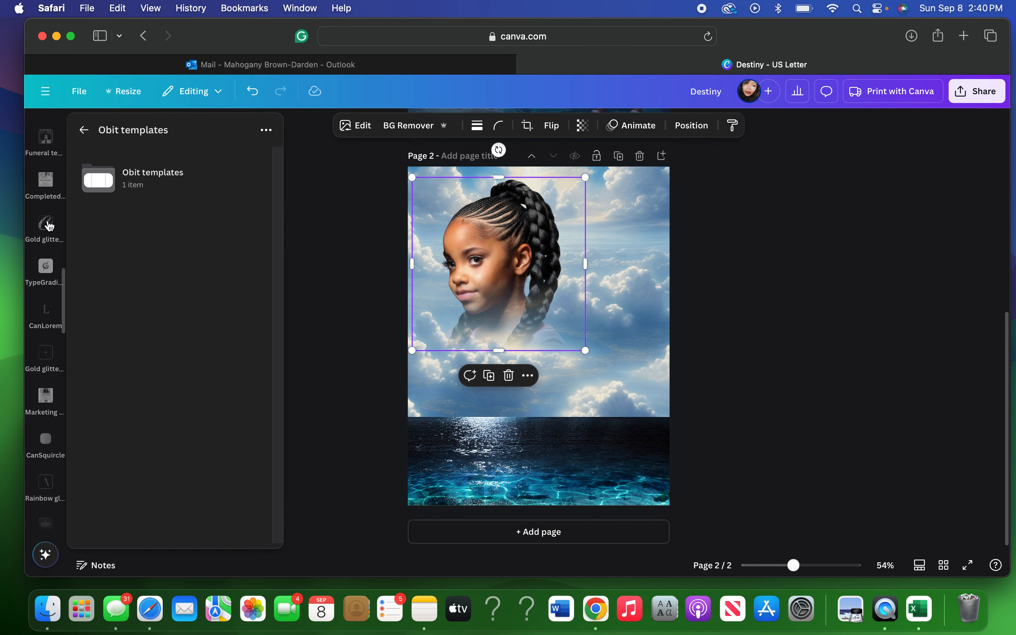
{"action": "left_click", "coordinate": [48, 225]}
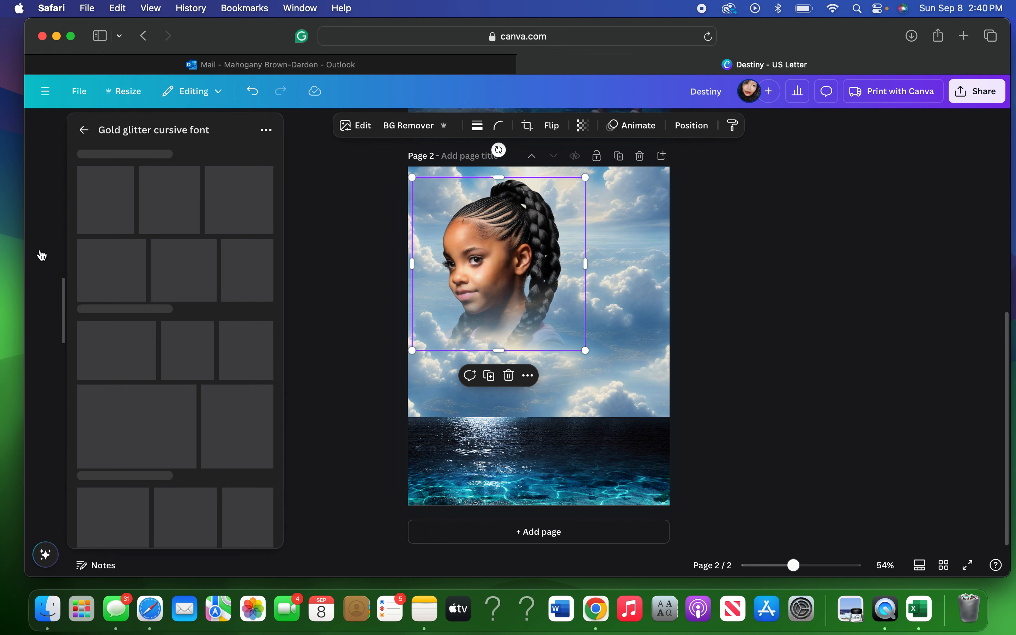
{"action": "left_click", "coordinate": [41, 256]}
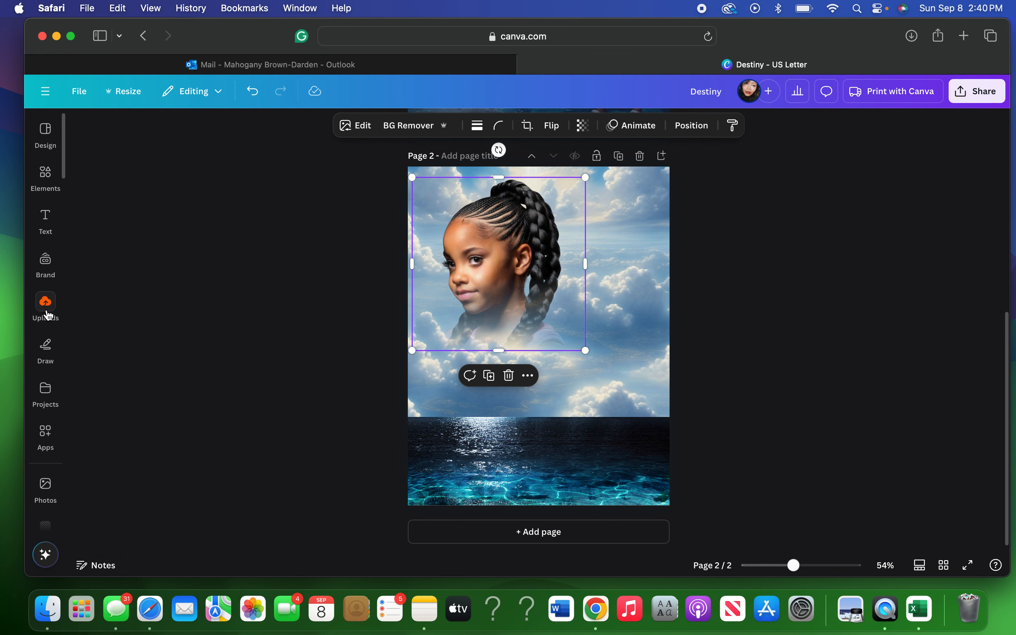
Add the uploaded standing schoolgirl image to page 2 and remove its grey background.
{"action": "left_click", "coordinate": [47, 304]}
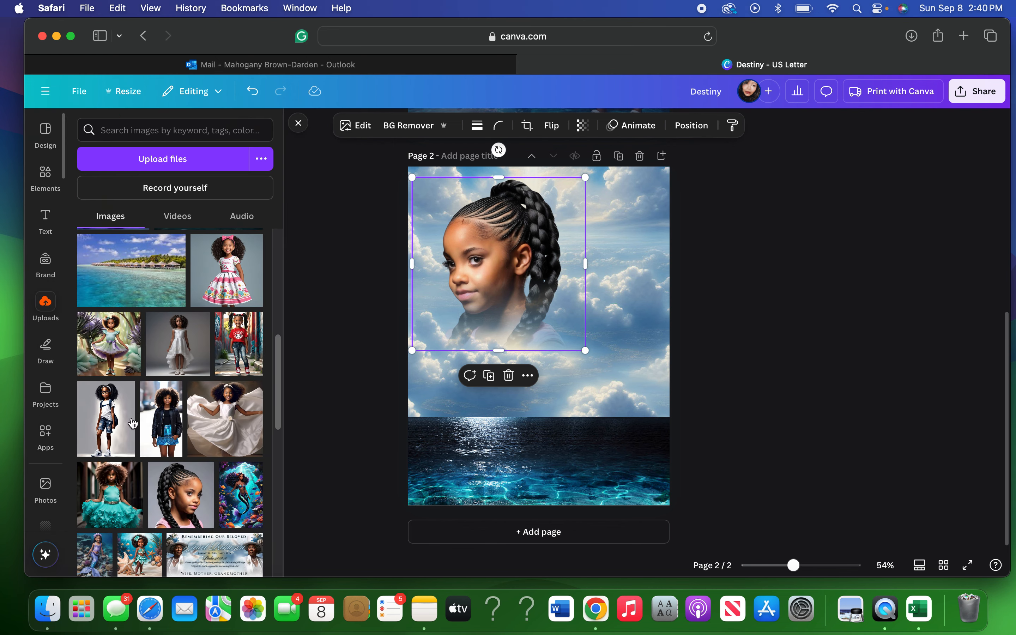
{"action": "left_click", "coordinate": [101, 432]}
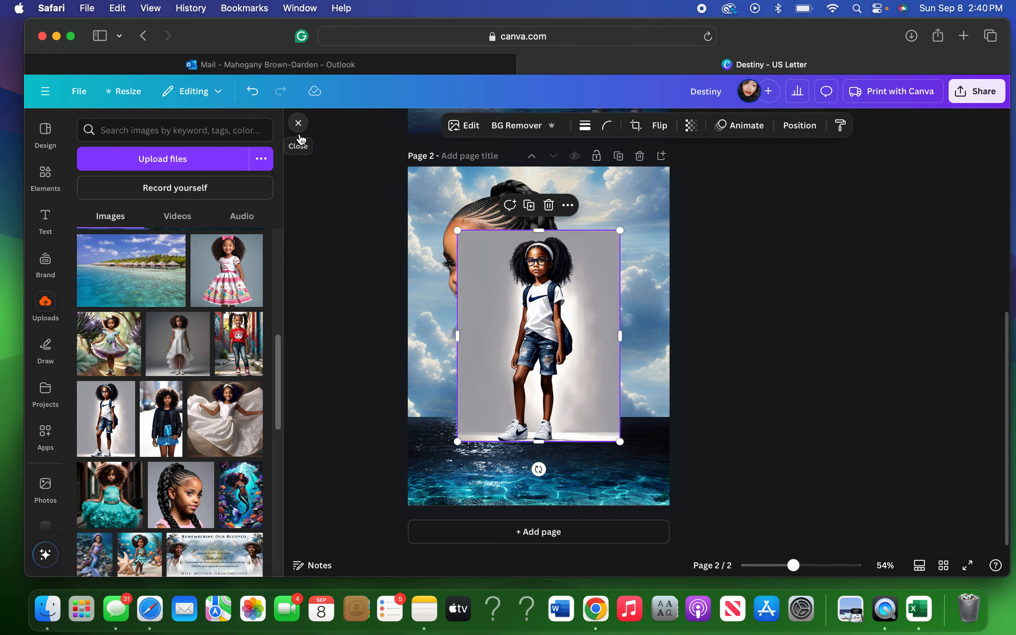
{"action": "left_click", "coordinate": [488, 357]}
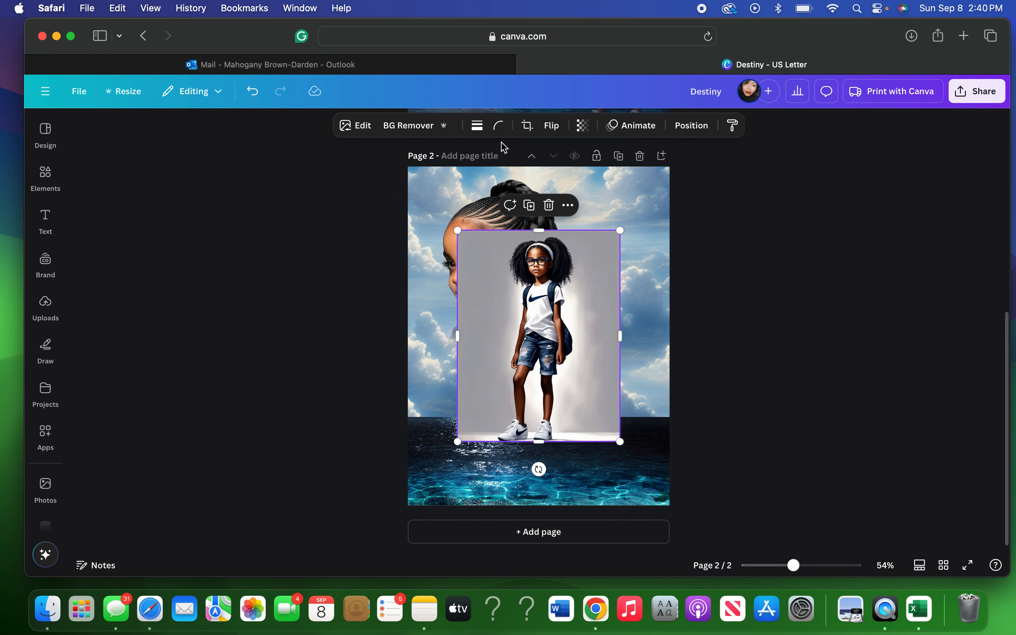
{"action": "left_click", "coordinate": [417, 131]}
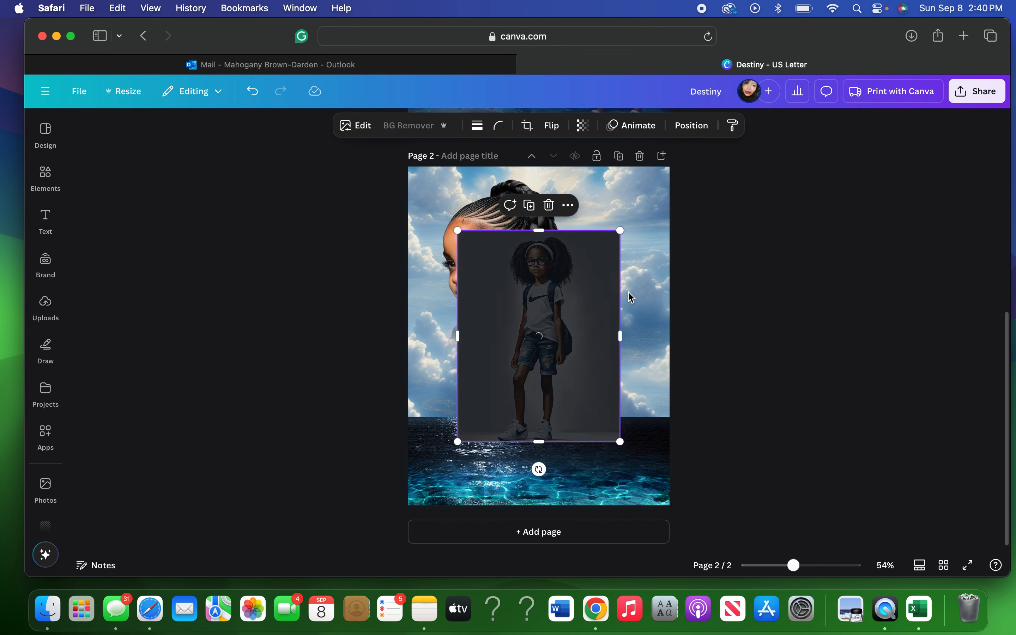
Enlarge the schoolgirl cutout and position it over the ocean on the right side.
{"action": "left_click_drag", "start_coordinate": [545, 375], "coordinate": [629, 426]}
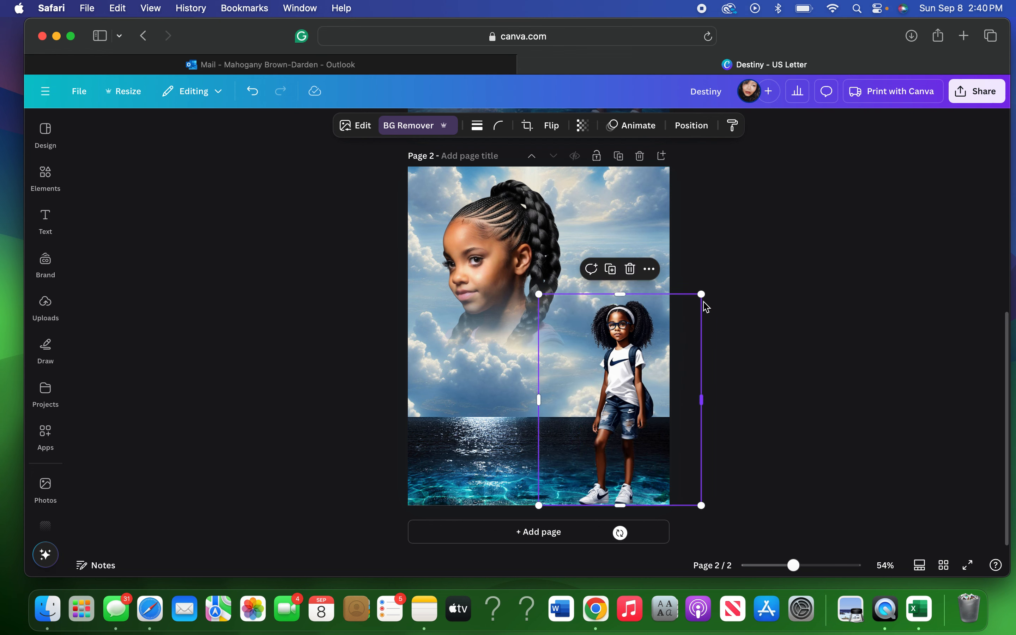
{"action": "left_click_drag", "start_coordinate": [706, 296], "coordinate": [756, 211]}
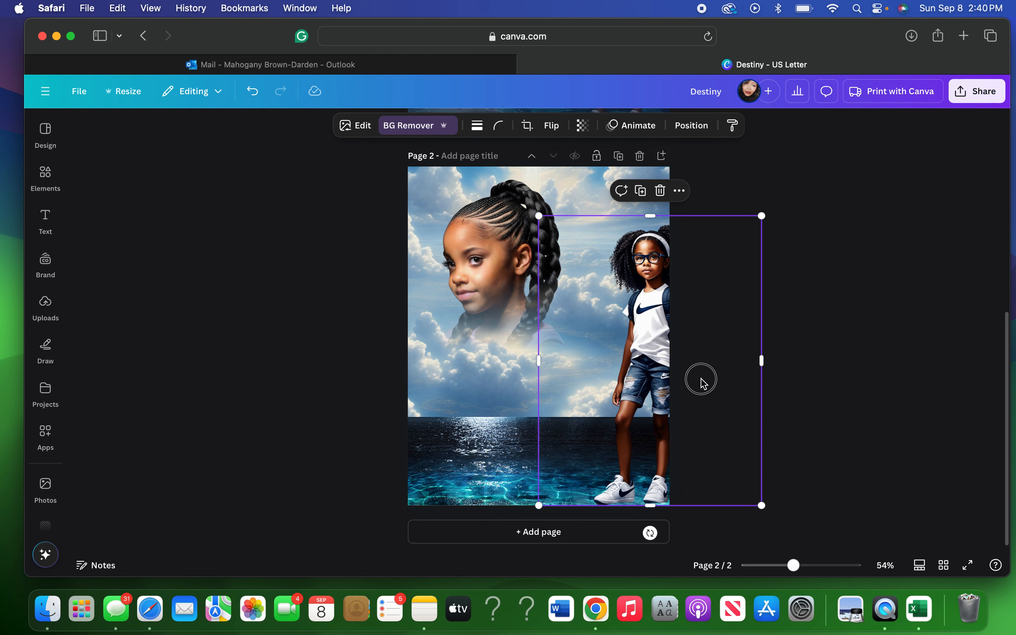
{"action": "left_click_drag", "start_coordinate": [701, 380], "coordinate": [693, 381]}
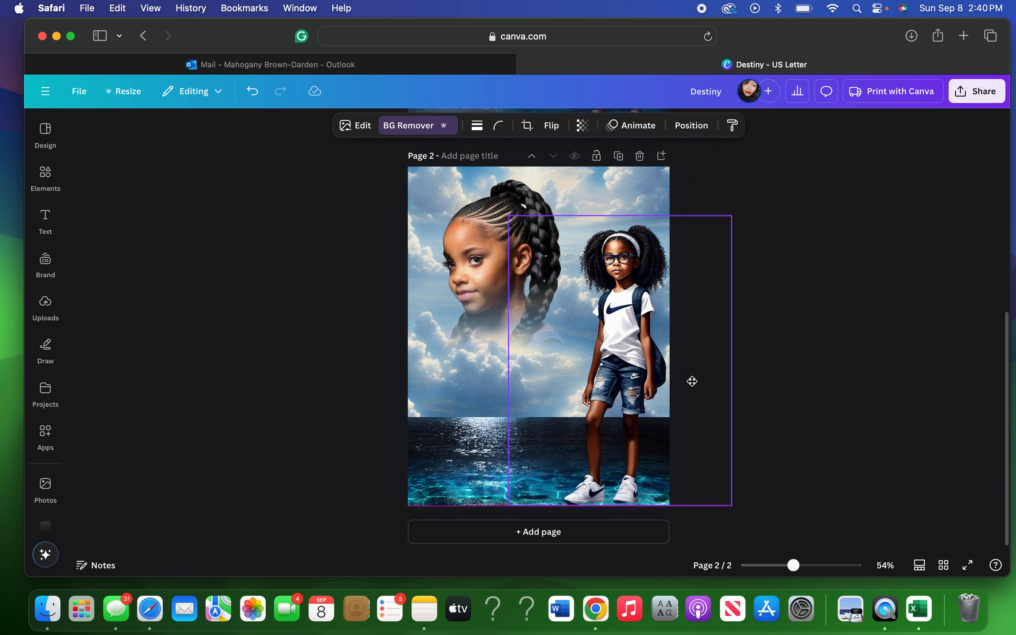
{"action": "left_click", "coordinate": [789, 183]}
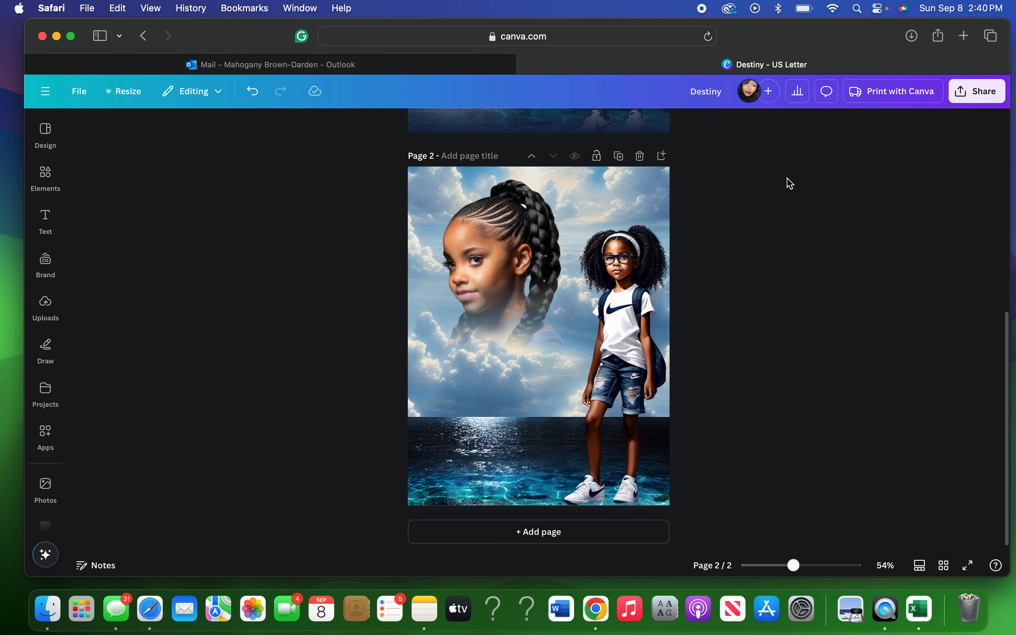
Make the schoolgirl cutout slightly more transparent.
{"action": "left_click", "coordinate": [633, 321]}
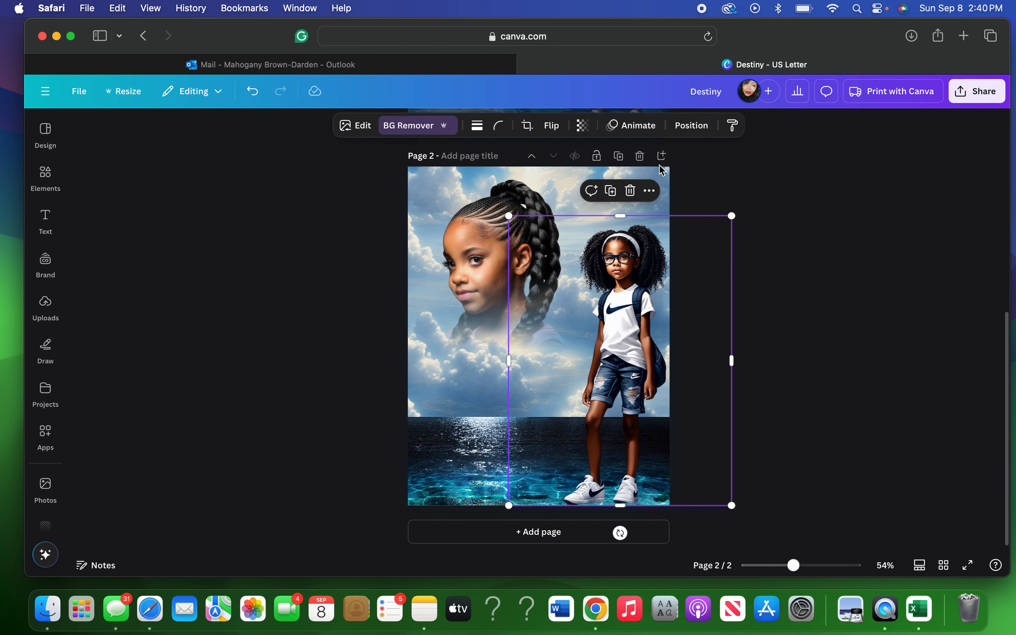
{"action": "left_click", "coordinate": [583, 132]}
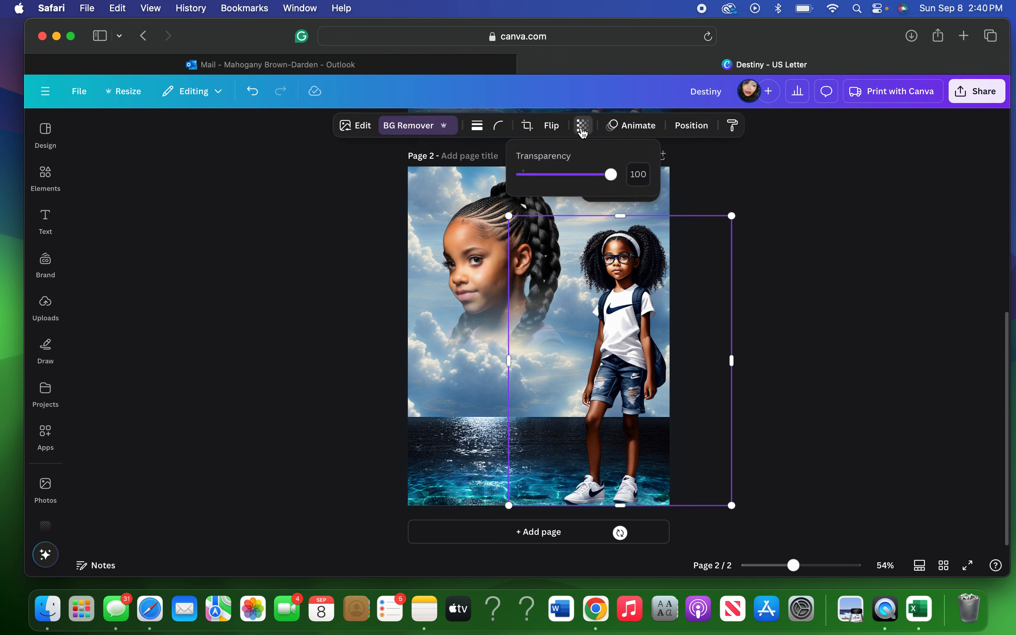
{"action": "left_click_drag", "start_coordinate": [610, 176], "coordinate": [606, 180]}
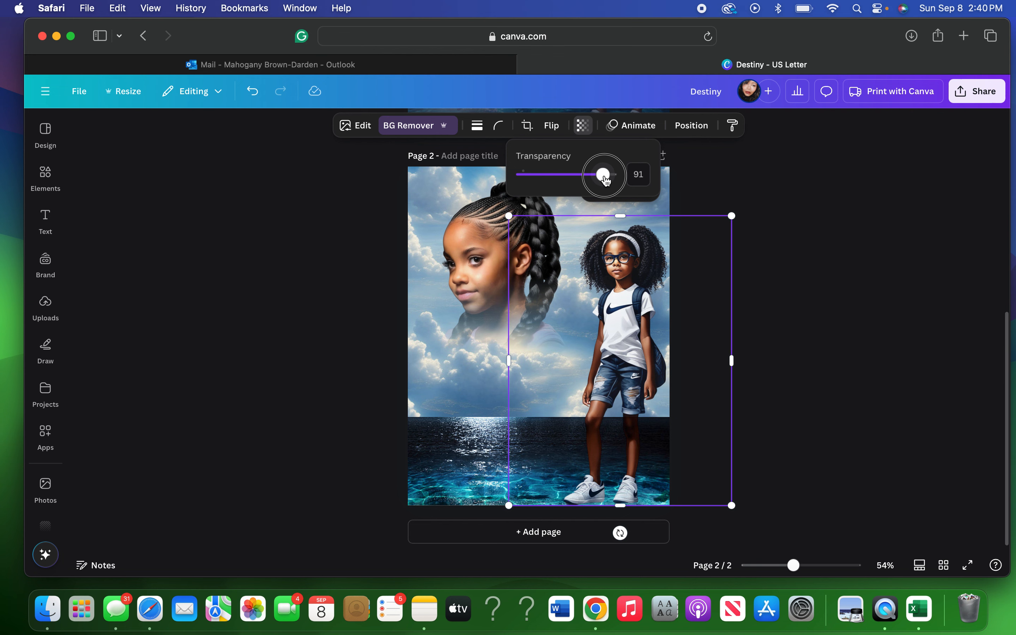
{"action": "left_click", "coordinate": [816, 198]}
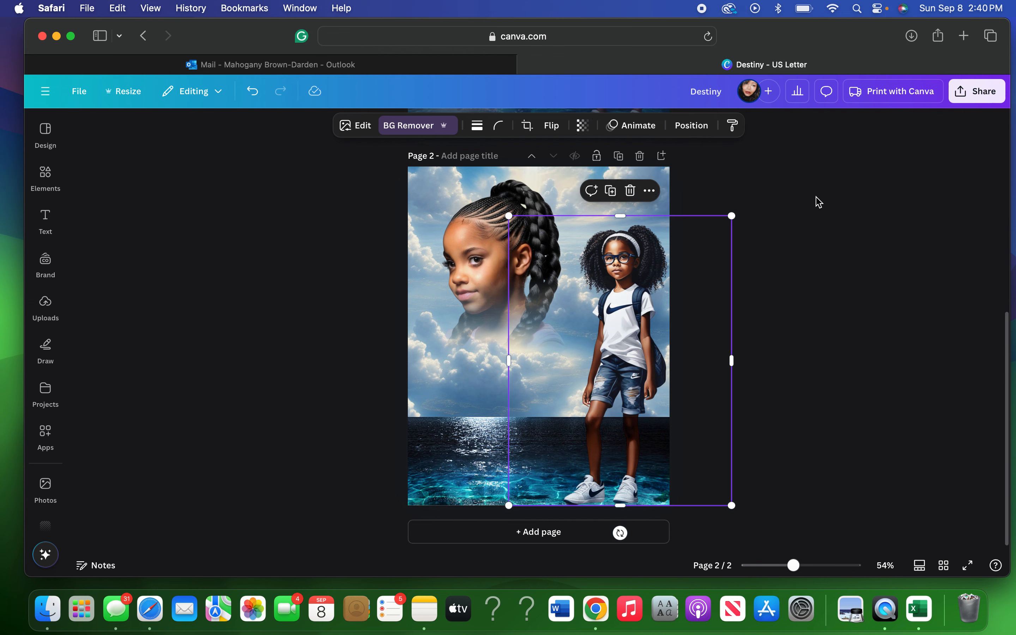
{"action": "left_click", "coordinate": [817, 198]}
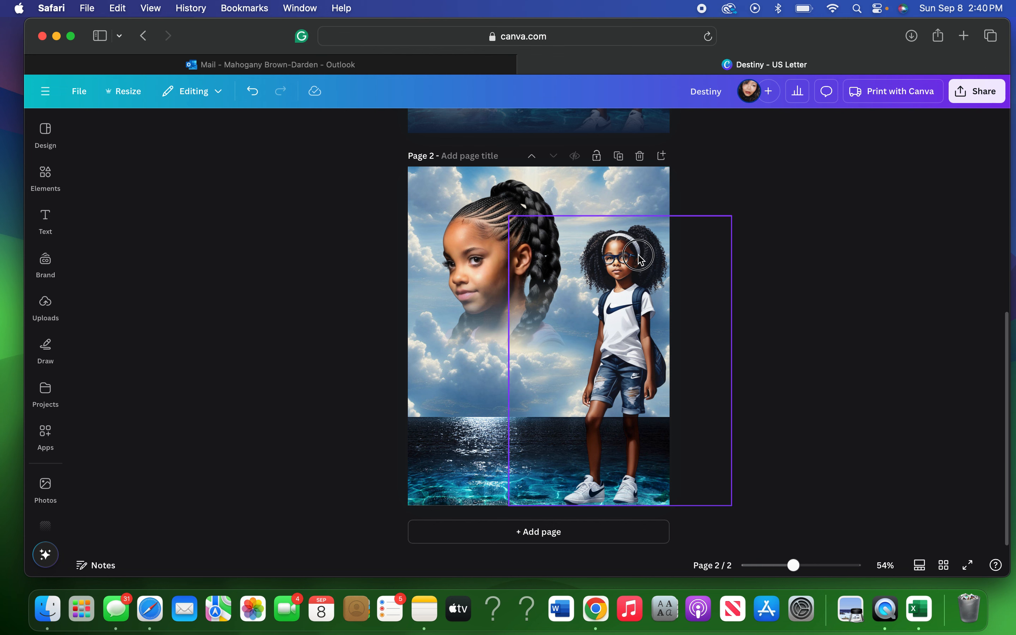
Shrink the standing girl to about 6.6 by 8.5 so she fits the page.
{"action": "left_click", "coordinate": [680, 246]}
{"action": "left_click_drag", "start_coordinate": [731, 222], "coordinate": [729, 261]}
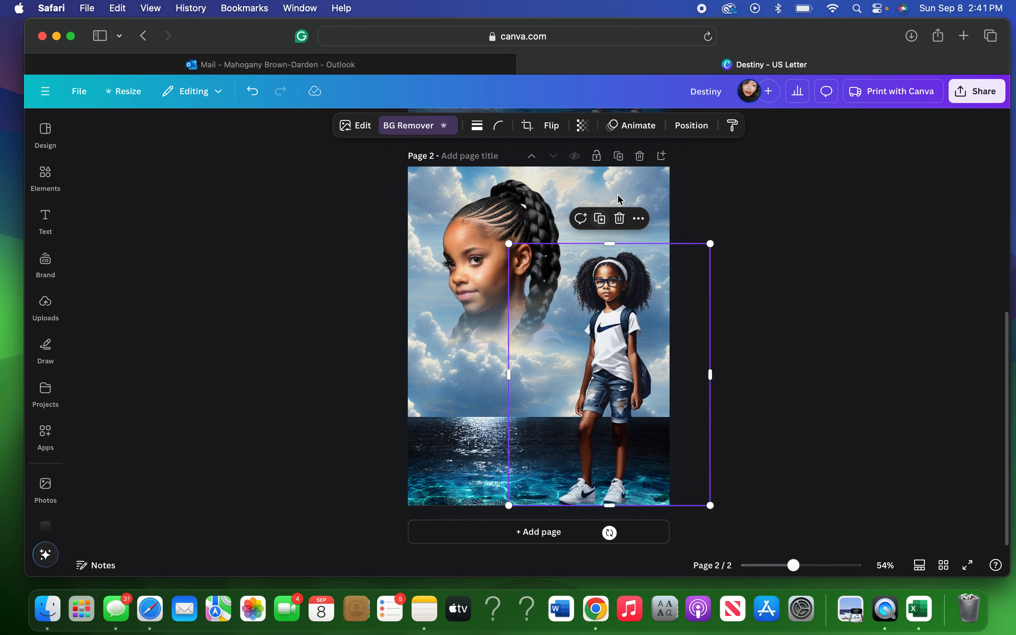
{"action": "left_click", "coordinate": [747, 275]}
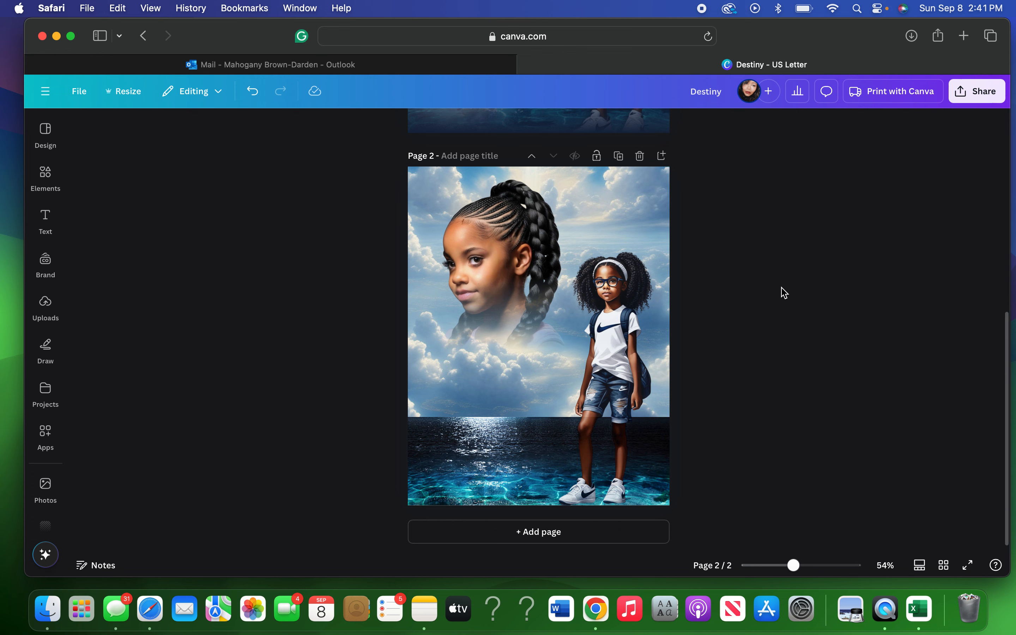
Place the uploaded pink-haired mermaid-and-yellow-fish image between the two girls on page 2.
{"action": "left_click", "coordinate": [45, 305]}
{"action": "scroll", "coordinate": [177, 351], "scroll_direction": "down", "scroll_amount": 2}
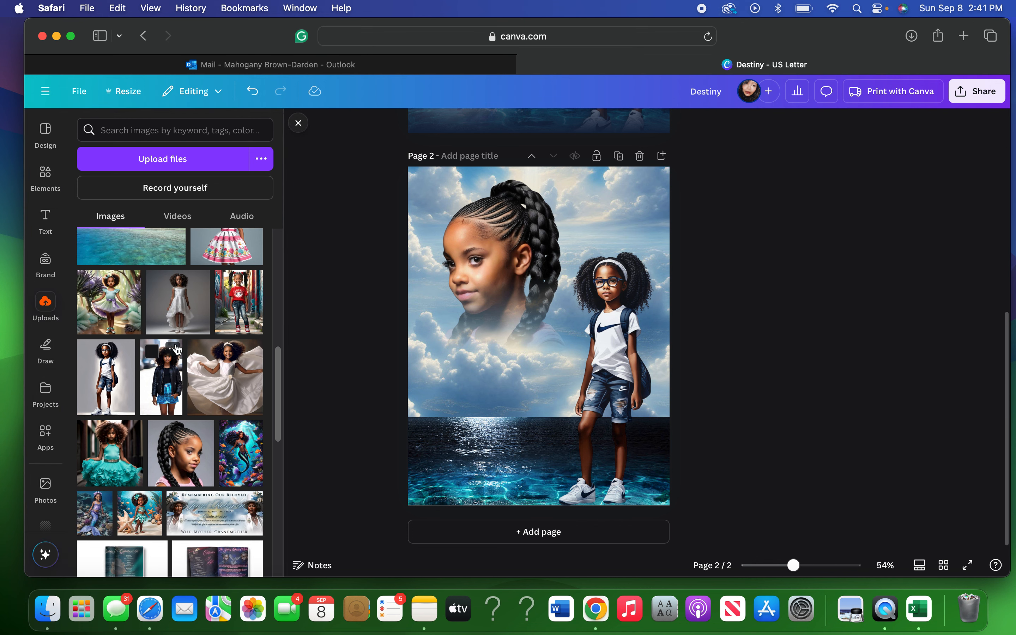
{"action": "scroll", "coordinate": [176, 349], "scroll_direction": "down", "scroll_amount": 8}
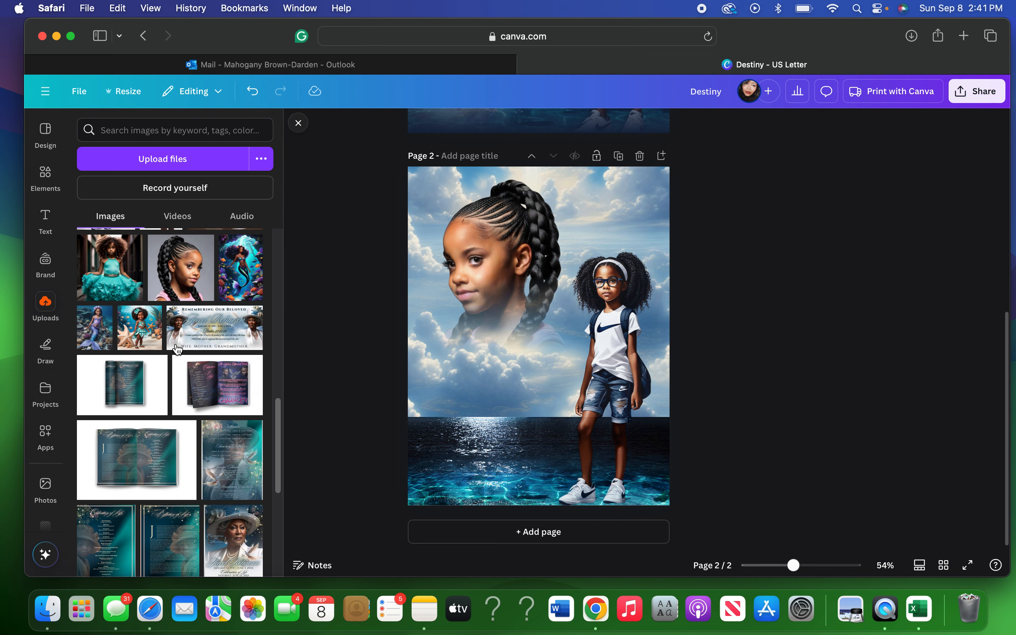
{"action": "scroll", "coordinate": [177, 349], "scroll_direction": "up", "scroll_amount": 20}
{"action": "scroll", "coordinate": [177, 350], "scroll_direction": "up", "scroll_amount": 1}
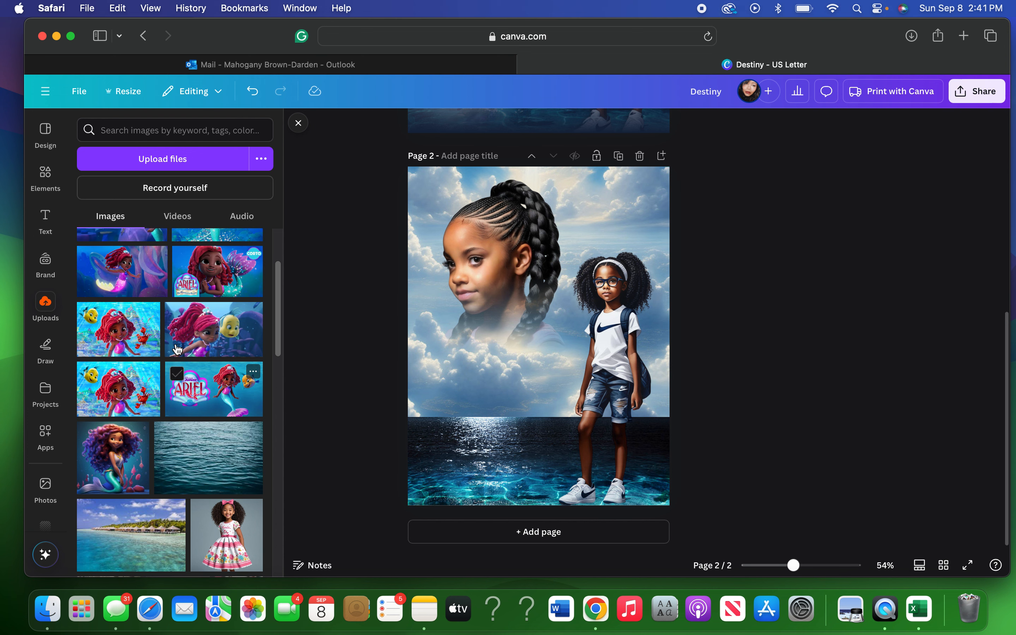
{"action": "left_click", "coordinate": [256, 305]}
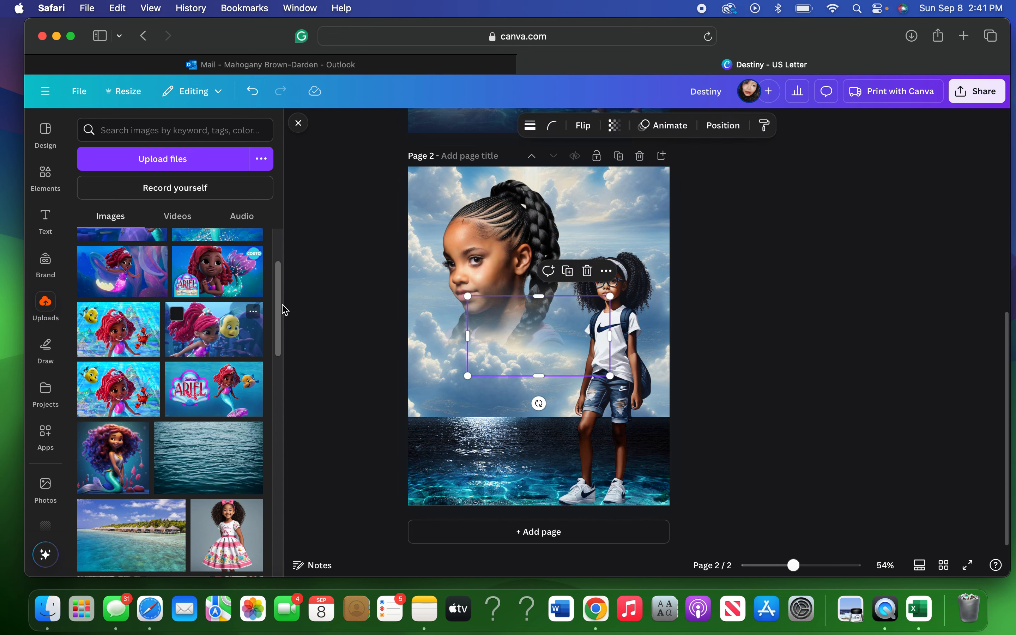
{"action": "left_click", "coordinate": [298, 123]}
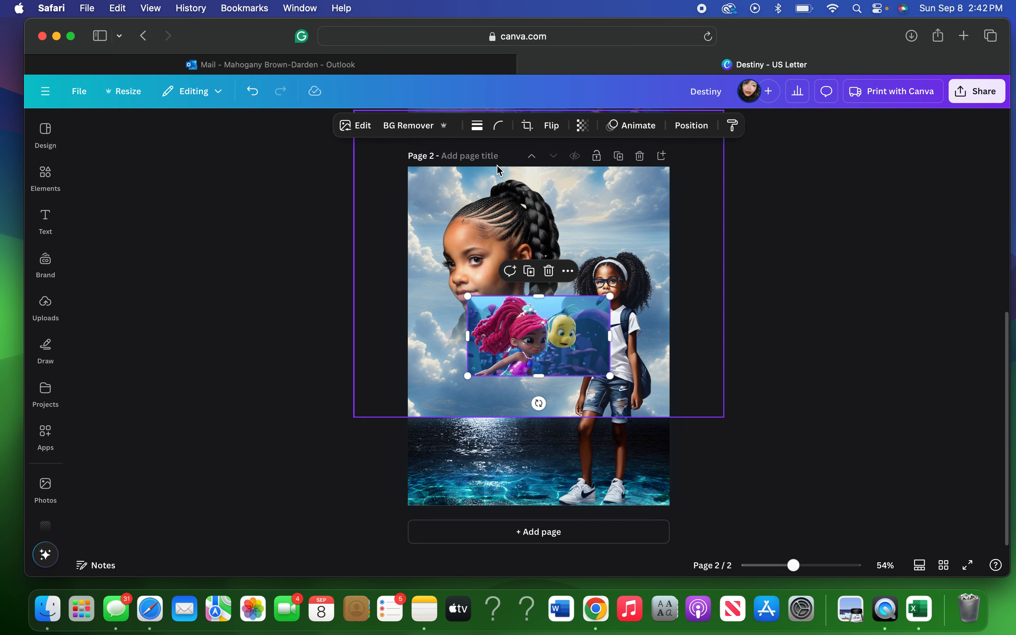
Remove the mermaid image's background, enlarge it to about 5.2 by 2.9, and set it over the lower-left ocean.
{"action": "left_click", "coordinate": [412, 131]}
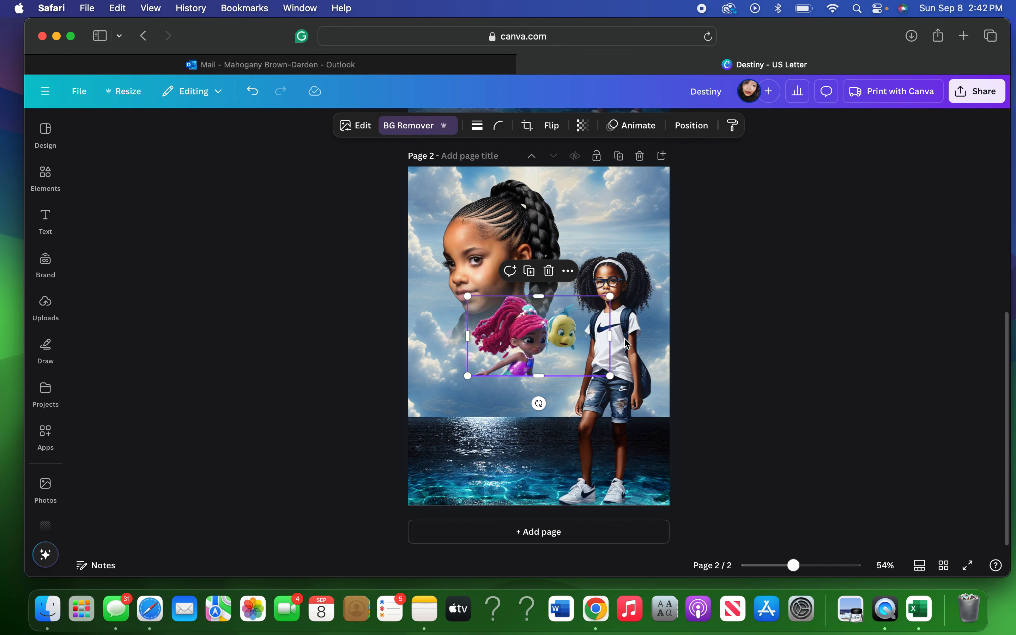
{"action": "left_click_drag", "start_coordinate": [549, 354], "coordinate": [497, 464]}
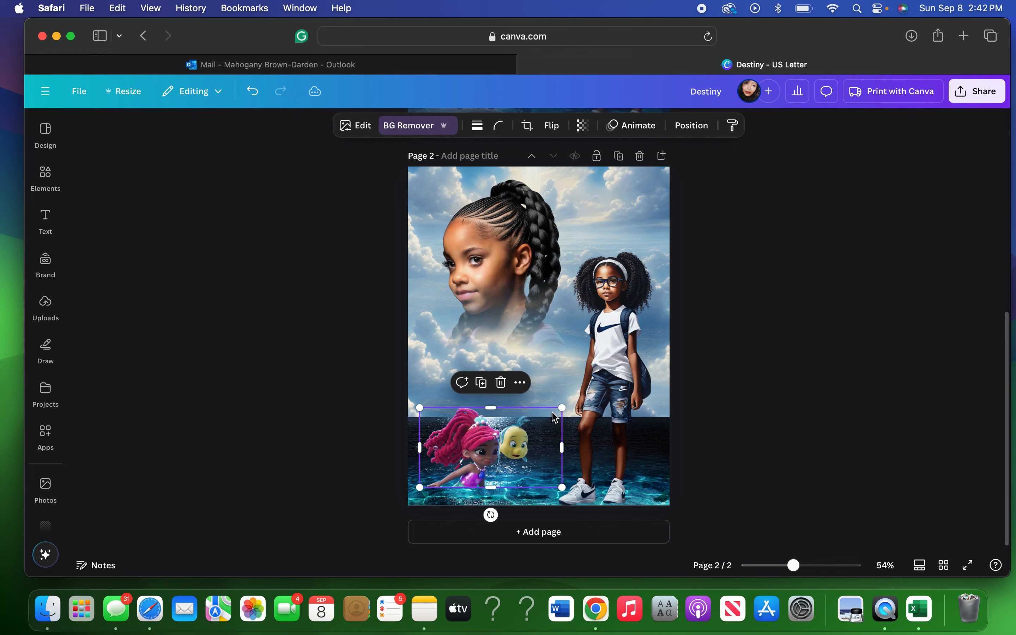
{"action": "left_click_drag", "start_coordinate": [563, 408], "coordinate": [579, 392]}
{"action": "left_click_drag", "start_coordinate": [514, 446], "coordinate": [507, 463]}
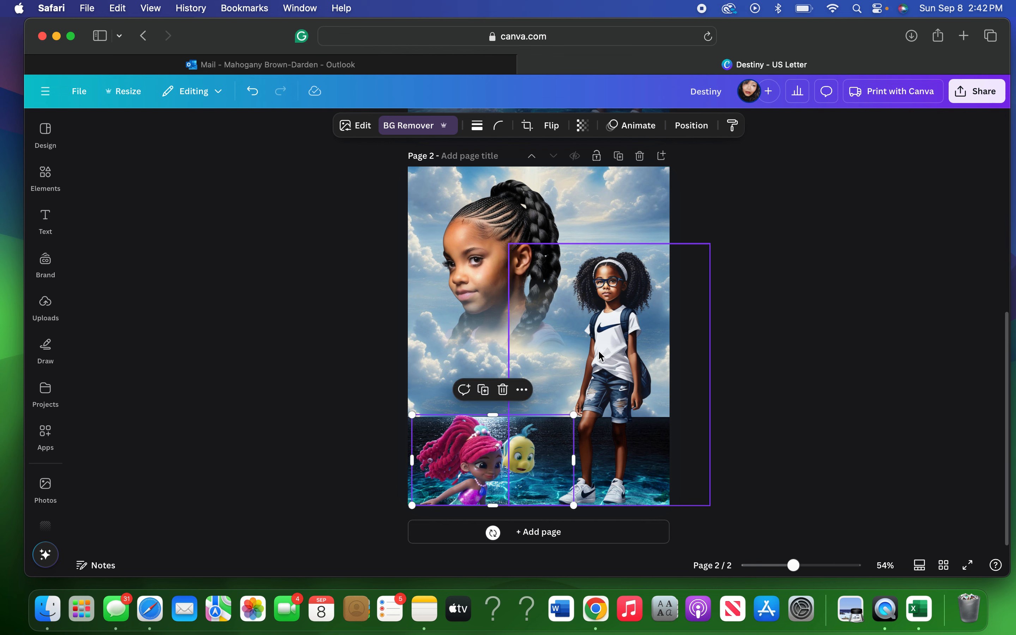
{"action": "scroll", "coordinate": [692, 318], "scroll_direction": "up", "scroll_amount": 5}
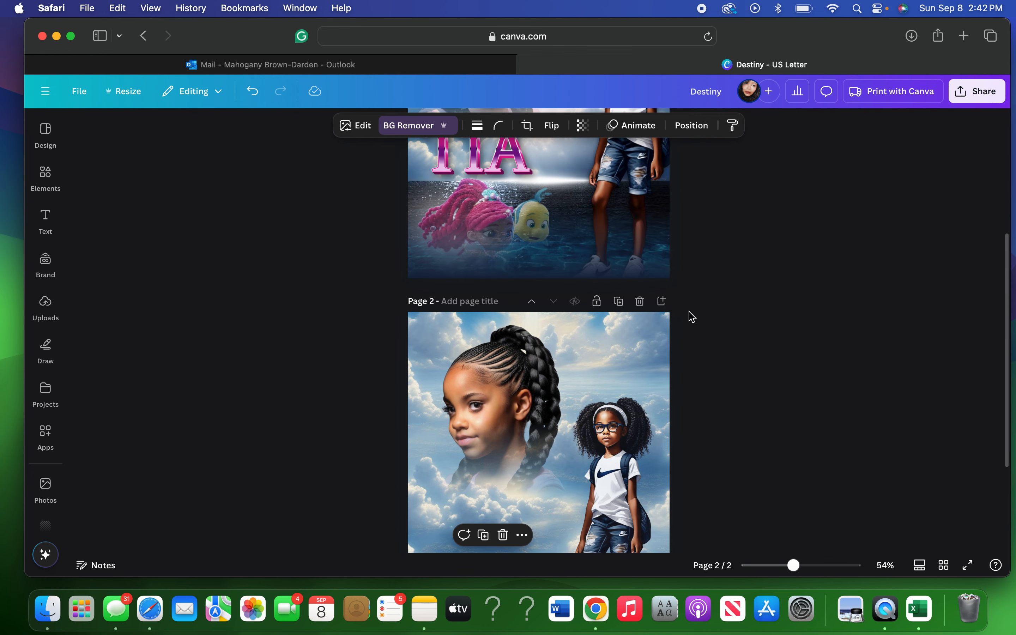
{"action": "scroll", "coordinate": [692, 318], "scroll_direction": "down", "scroll_amount": 5}
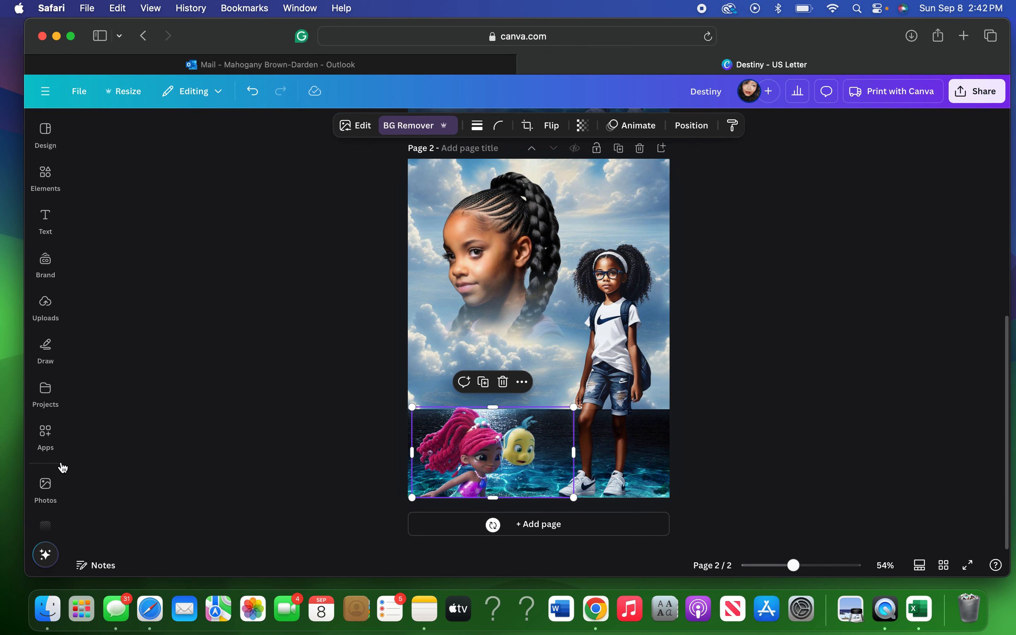
Try lowering the mermaid's transparency to 70, then restore it to 100.
{"action": "left_click", "coordinate": [45, 435]}
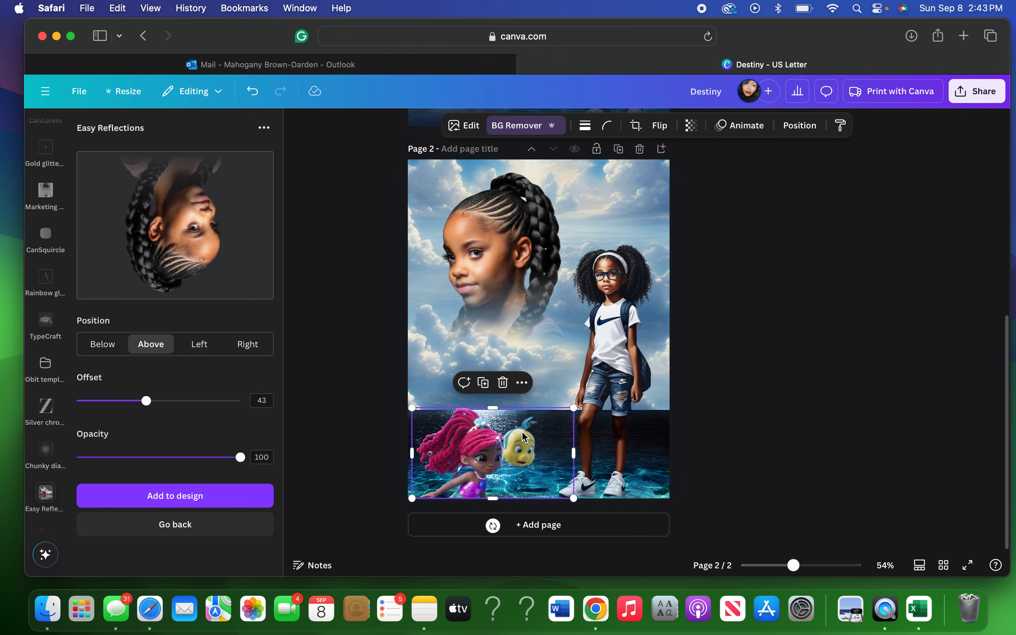
{"action": "left_click", "coordinate": [692, 126]}
{"action": "left_click_drag", "start_coordinate": [722, 181], "coordinate": [696, 178]}
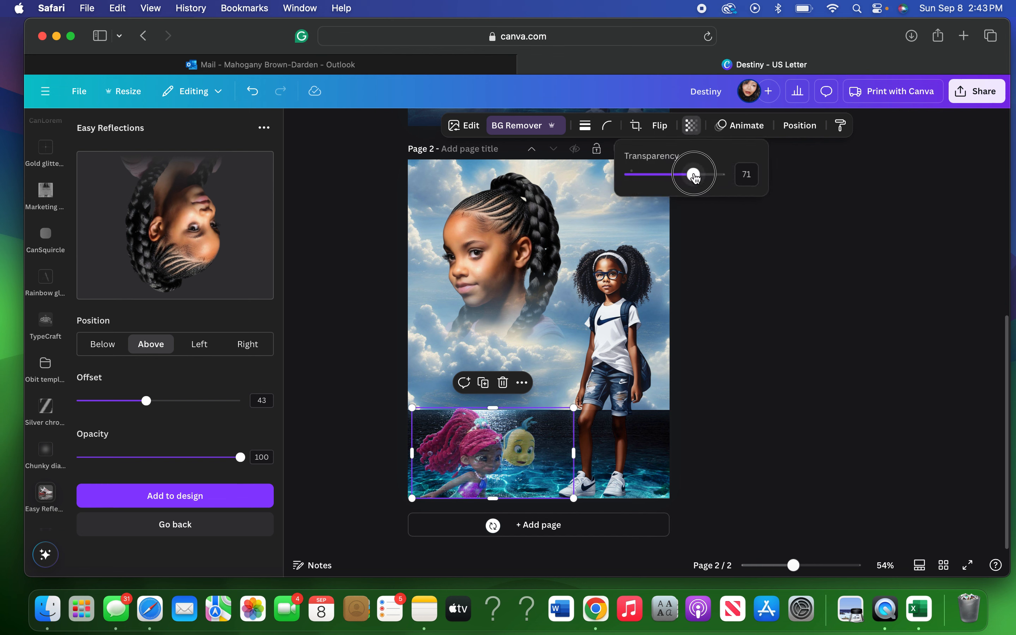
{"action": "left_click_drag", "start_coordinate": [696, 178], "coordinate": [694, 179]}
{"action": "left_click_drag", "start_coordinate": [694, 179], "coordinate": [695, 177]}
{"action": "key", "text": "Escape"}
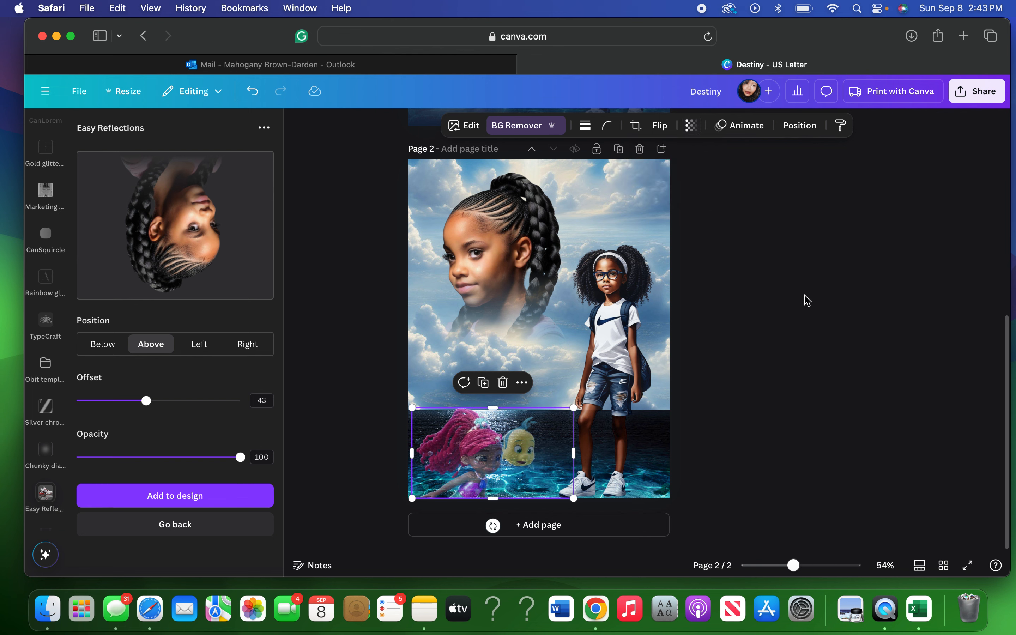
{"action": "key", "text": "Escape"}
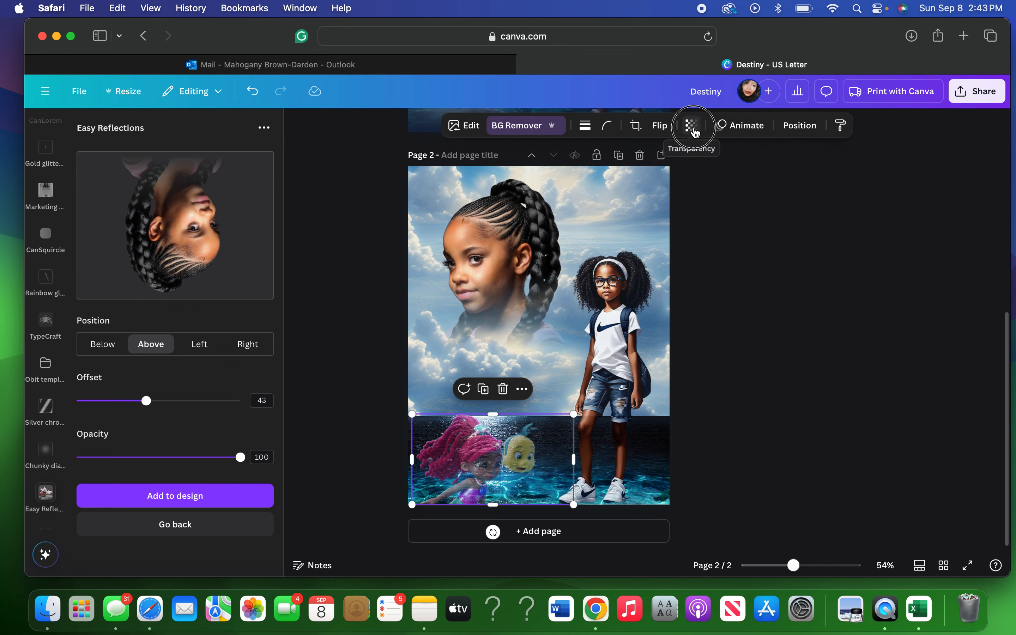
{"action": "left_click", "coordinate": [691, 125]}
{"action": "left_click_drag", "start_coordinate": [692, 174], "coordinate": [733, 172]}
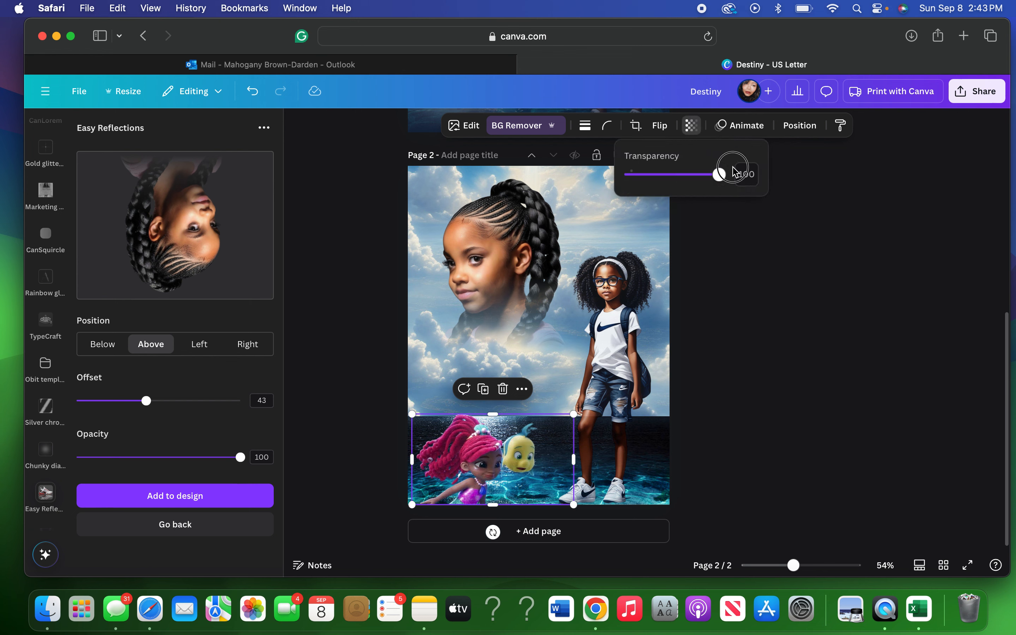
Preview an Above mermaid reflection with offset 66 and opacity 83 in Easy Reflections.
{"action": "left_click", "coordinate": [170, 533]}
{"action": "left_click", "coordinate": [196, 198]}
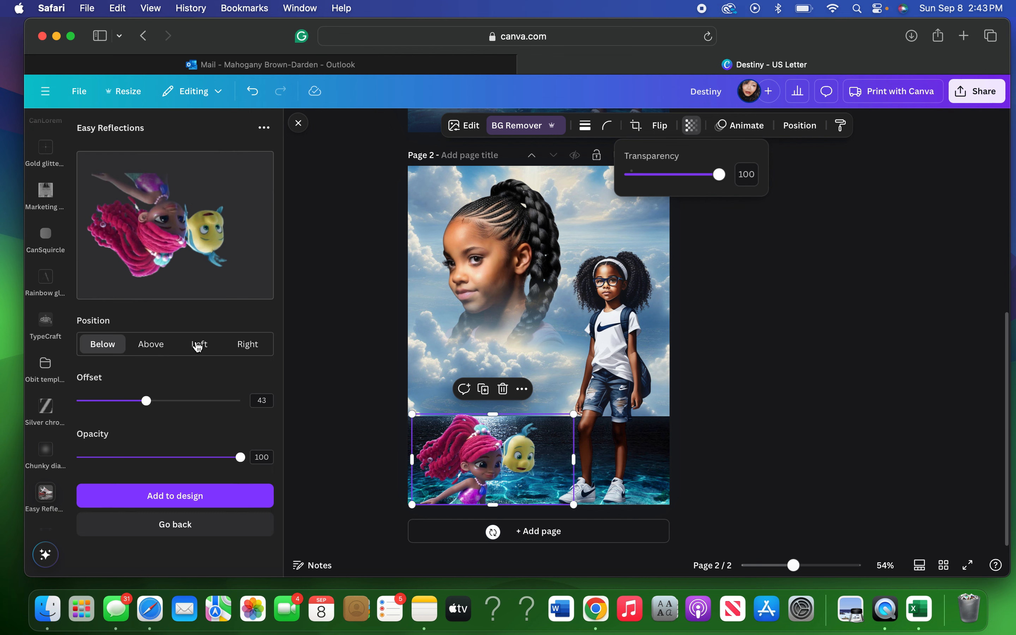
{"action": "left_click", "coordinate": [159, 347]}
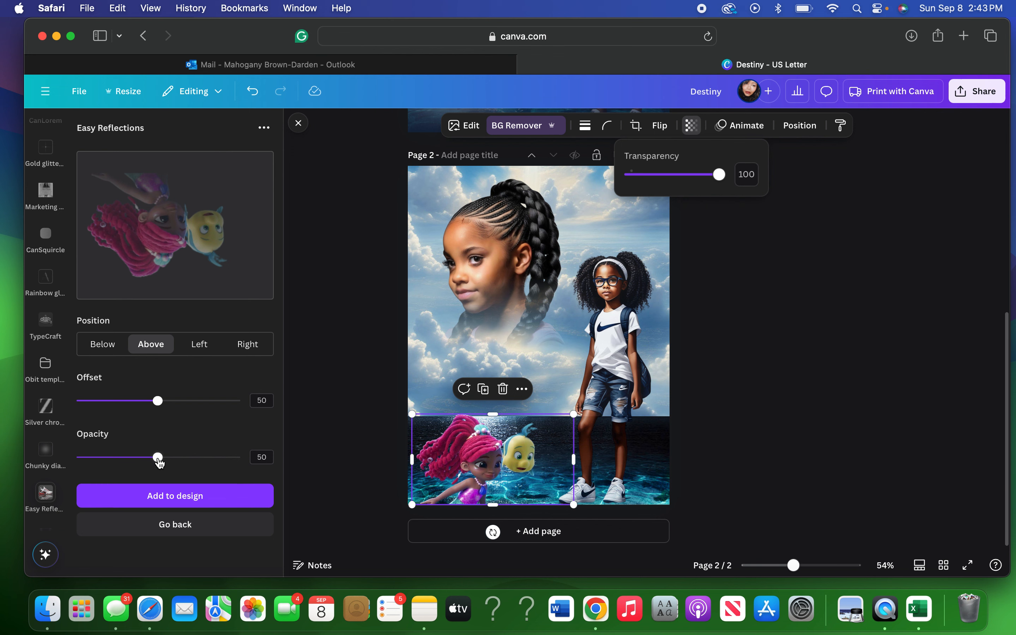
{"action": "left_click_drag", "start_coordinate": [158, 460], "coordinate": [213, 457]}
{"action": "left_click_drag", "start_coordinate": [159, 406], "coordinate": [185, 410]}
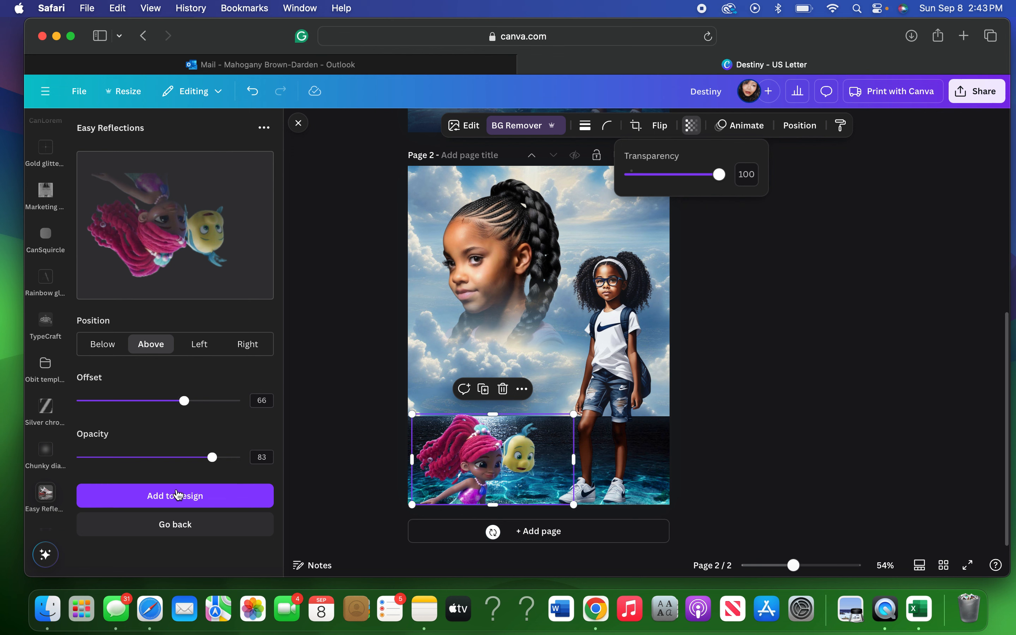
Add the mermaid reflection, rotate it, flip it horizontally and move it onto the water.
{"action": "left_click", "coordinate": [177, 504]}
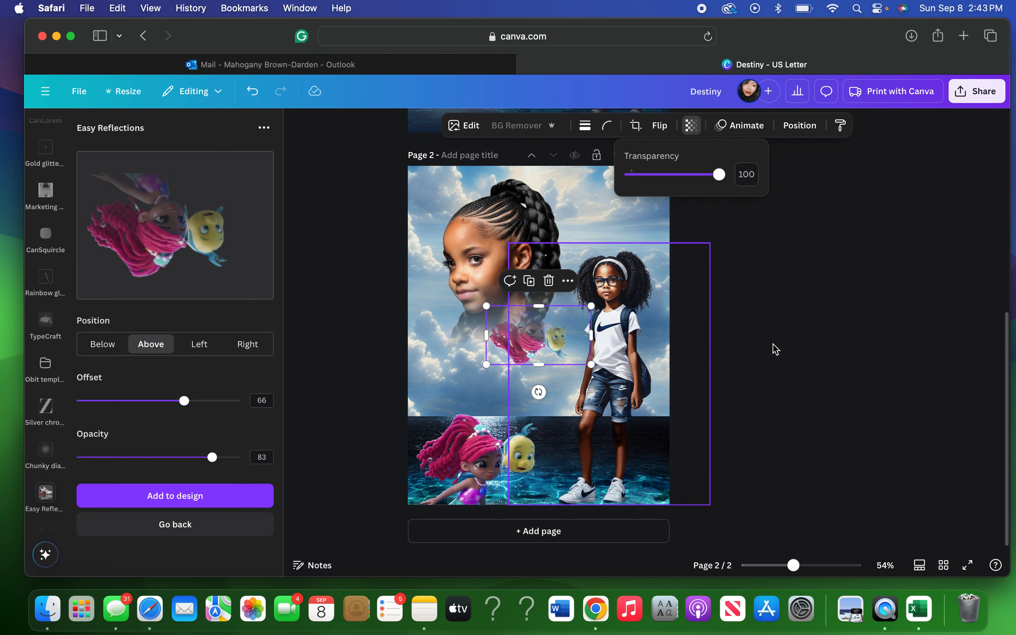
{"action": "left_click_drag", "start_coordinate": [539, 392], "coordinate": [541, 310]}
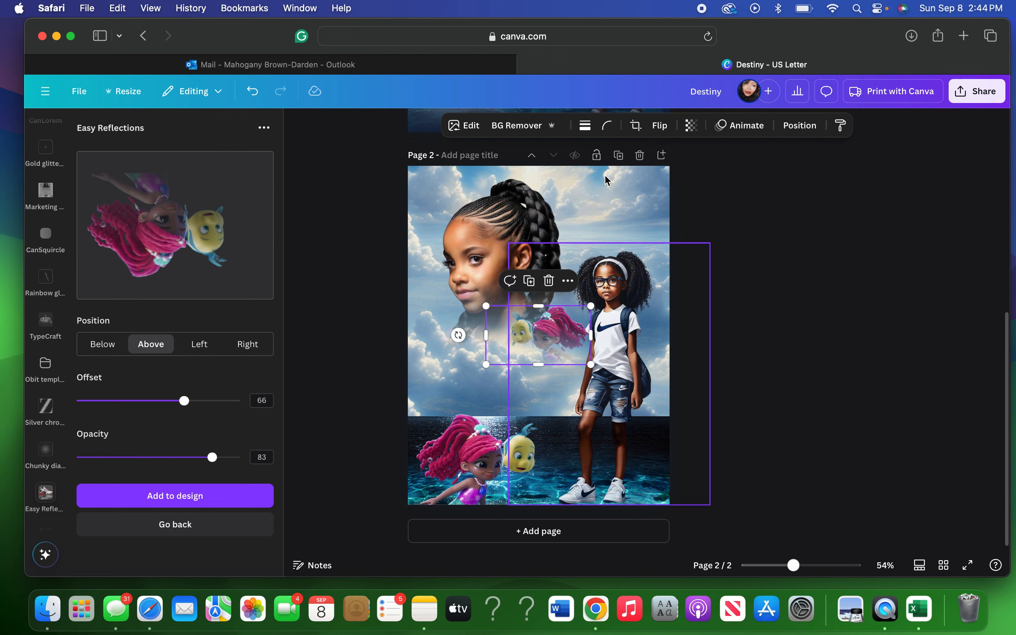
{"action": "left_click", "coordinate": [659, 126]}
{"action": "left_click", "coordinate": [659, 156]}
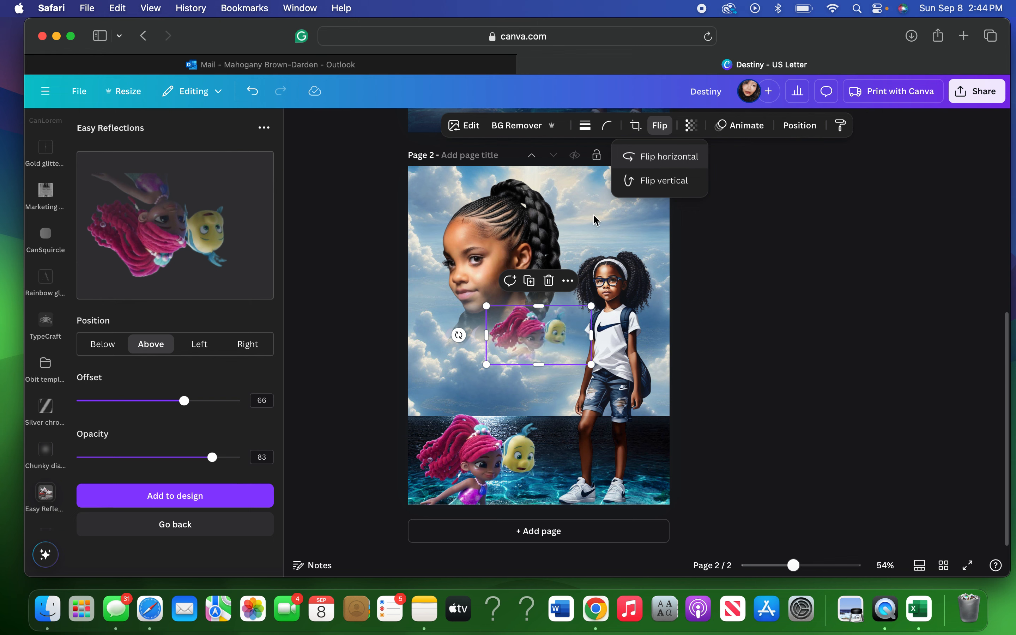
{"action": "left_click", "coordinate": [536, 380]}
{"action": "left_click_drag", "start_coordinate": [538, 338], "coordinate": [513, 406]}
Delete the original mermaid, reposition and enlarge the reflection, then delete the reflection too.
{"action": "left_click", "coordinate": [457, 480]}
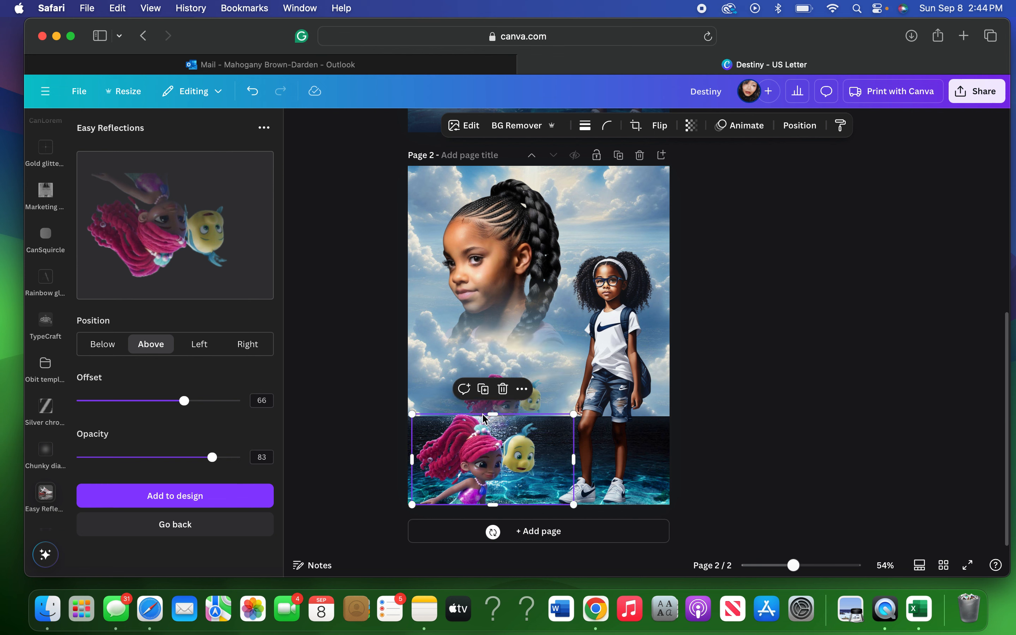
{"action": "left_click", "coordinate": [502, 391]}
{"action": "left_click", "coordinate": [499, 397]}
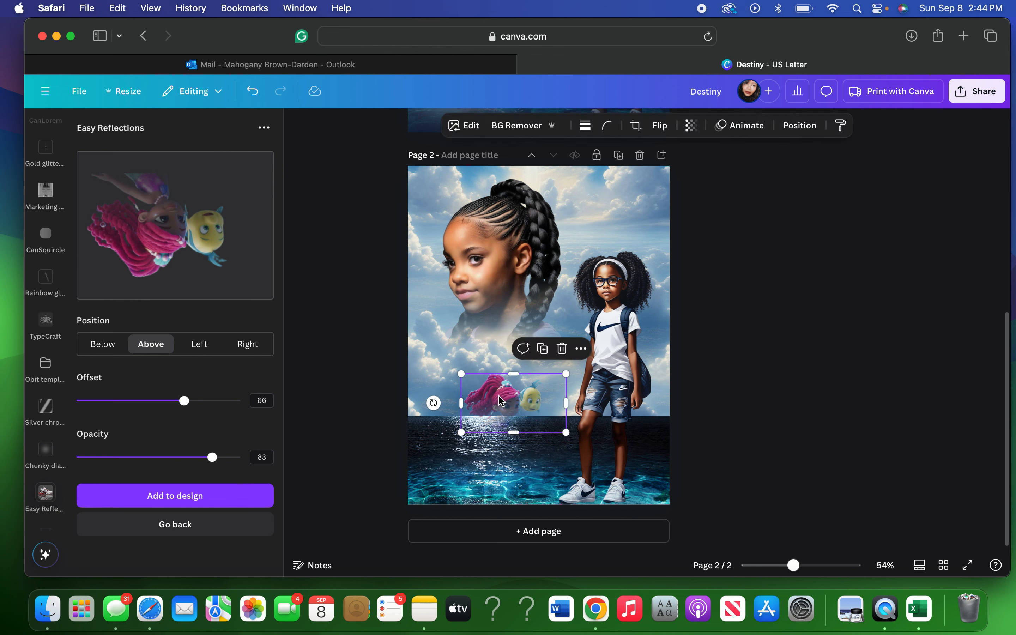
{"action": "left_click_drag", "start_coordinate": [499, 396], "coordinate": [472, 469]}
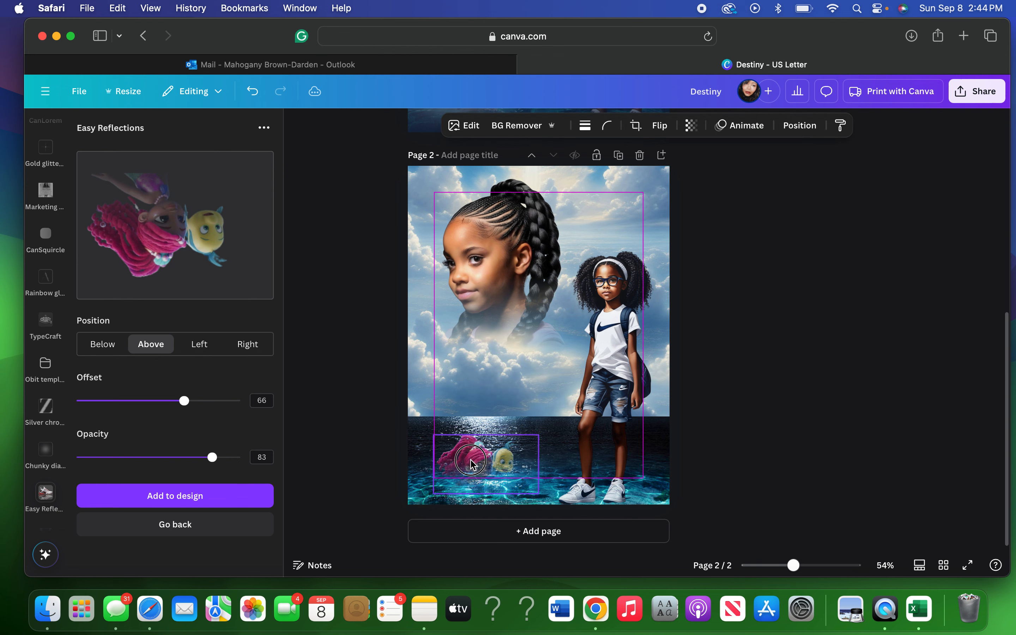
{"action": "left_click_drag", "start_coordinate": [539, 439], "coordinate": [570, 420]}
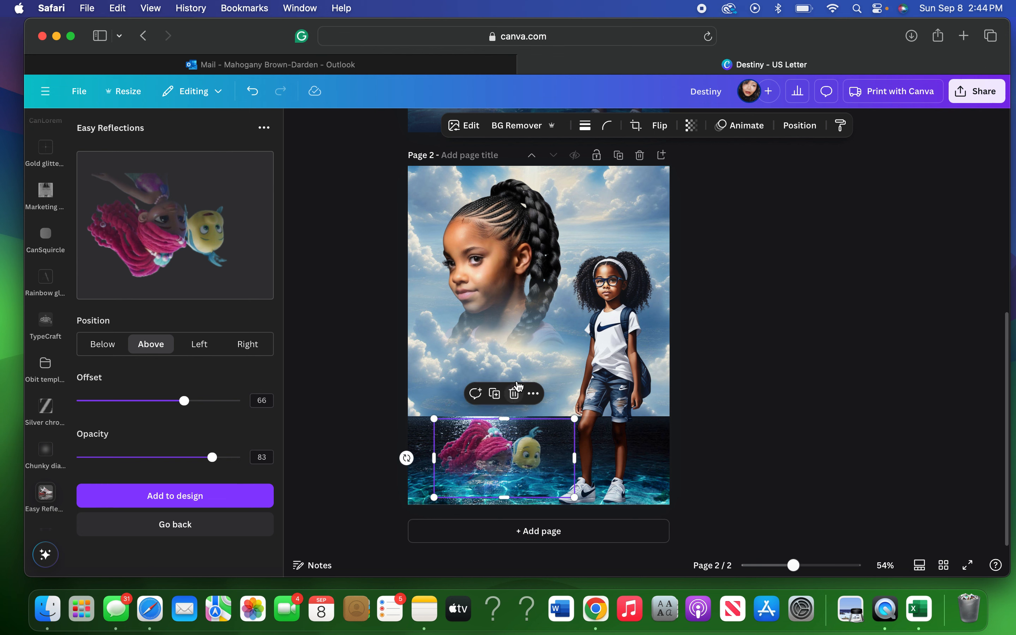
{"action": "left_click", "coordinate": [514, 394]}
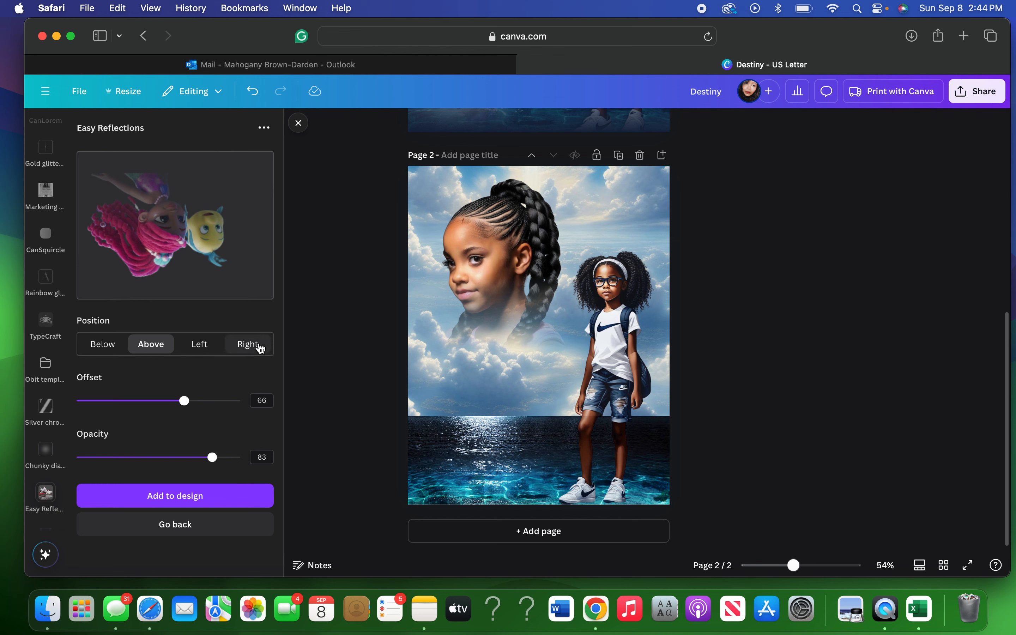
Set the reflection to 100 opacity and about 60 offset, then add it to the design.
{"action": "left_click_drag", "start_coordinate": [212, 459], "coordinate": [243, 457]}
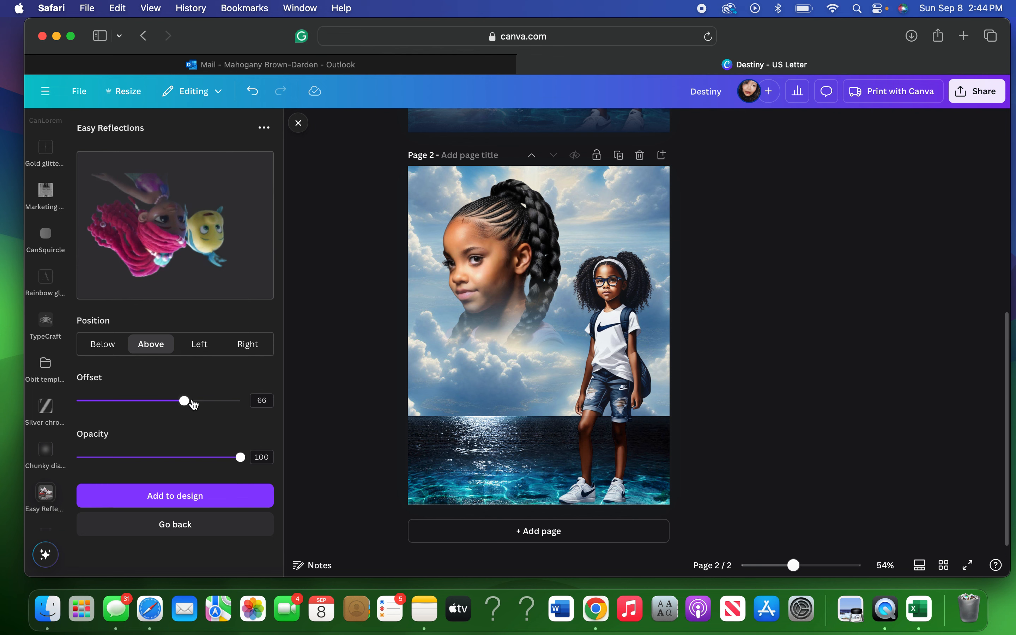
{"action": "left_click_drag", "start_coordinate": [194, 405], "coordinate": [172, 406]}
{"action": "left_click", "coordinate": [195, 495]}
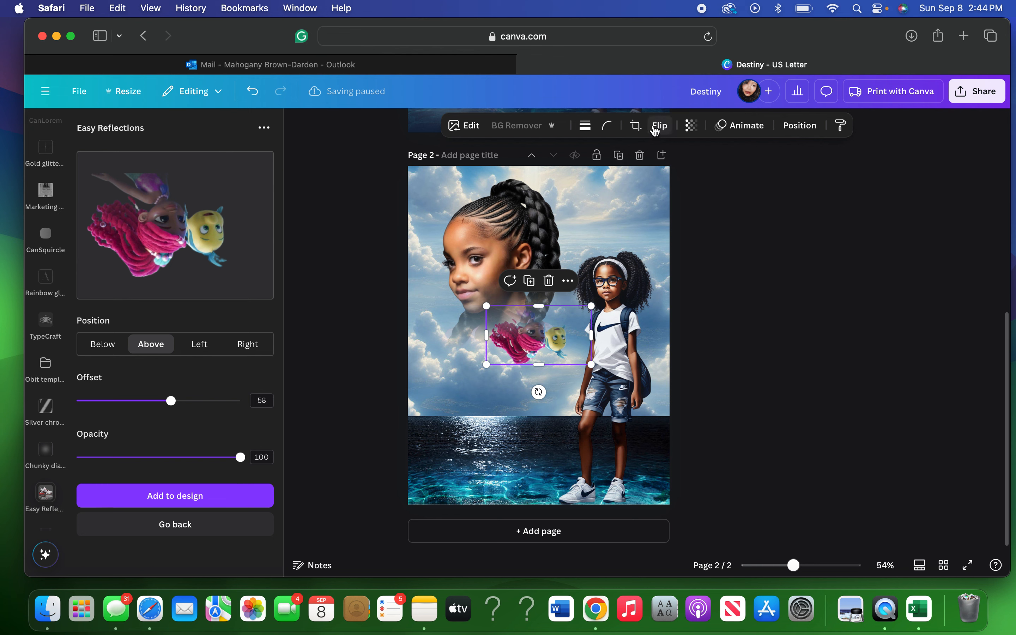
Rotate the mermaid graphic upright, flip it horizontally, and enlarge it onto the water at the left edge.
{"action": "left_click_drag", "start_coordinate": [541, 394], "coordinate": [541, 316]}
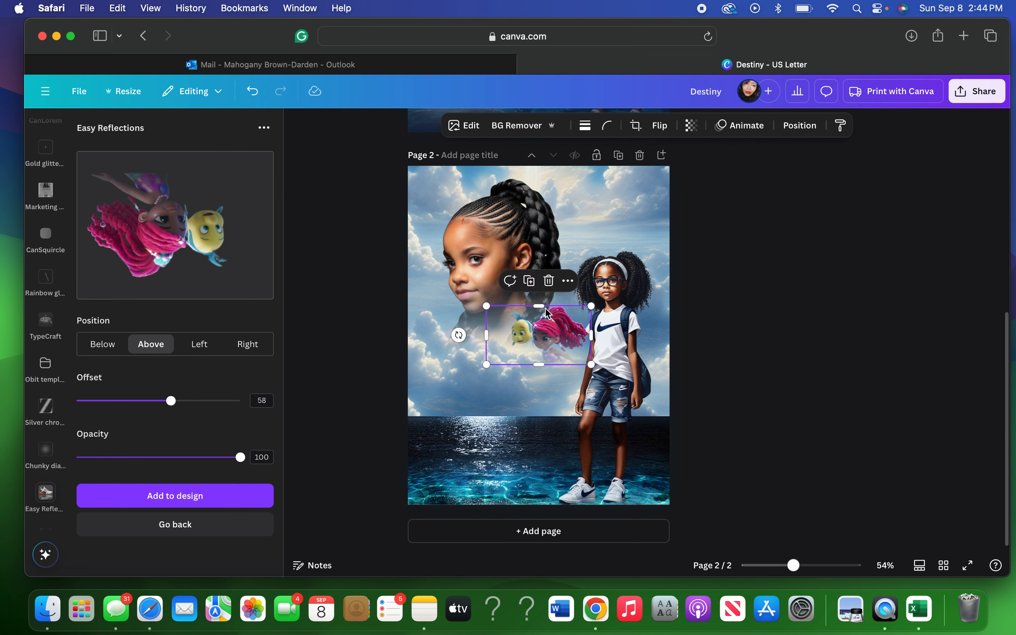
{"action": "left_click", "coordinate": [667, 126]}
{"action": "left_click", "coordinate": [664, 157]}
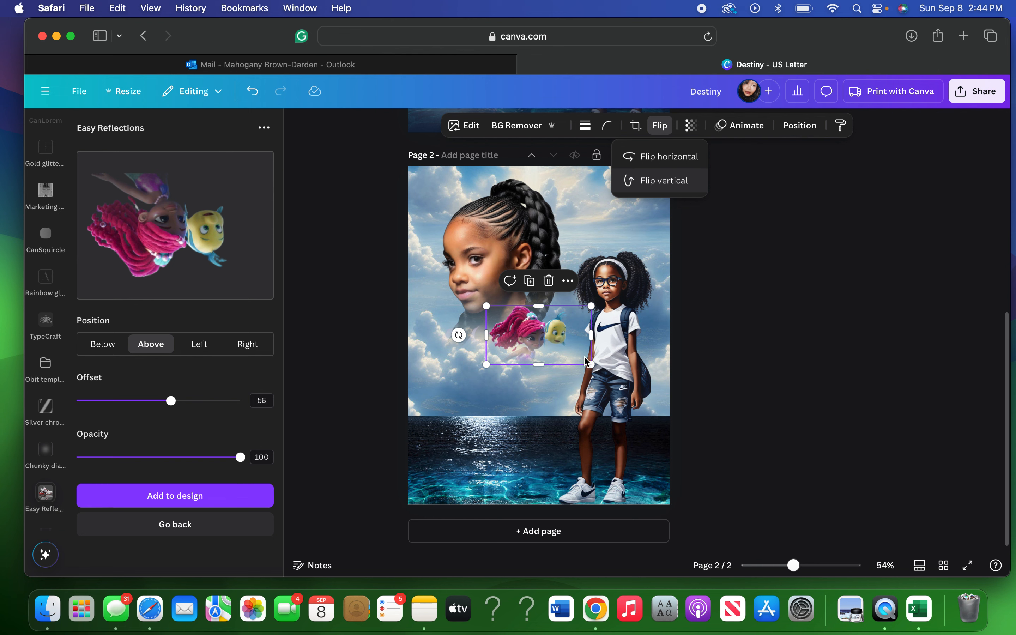
{"action": "left_click_drag", "start_coordinate": [519, 341], "coordinate": [482, 480]}
{"action": "left_click_drag", "start_coordinate": [525, 436], "coordinate": [590, 399]}
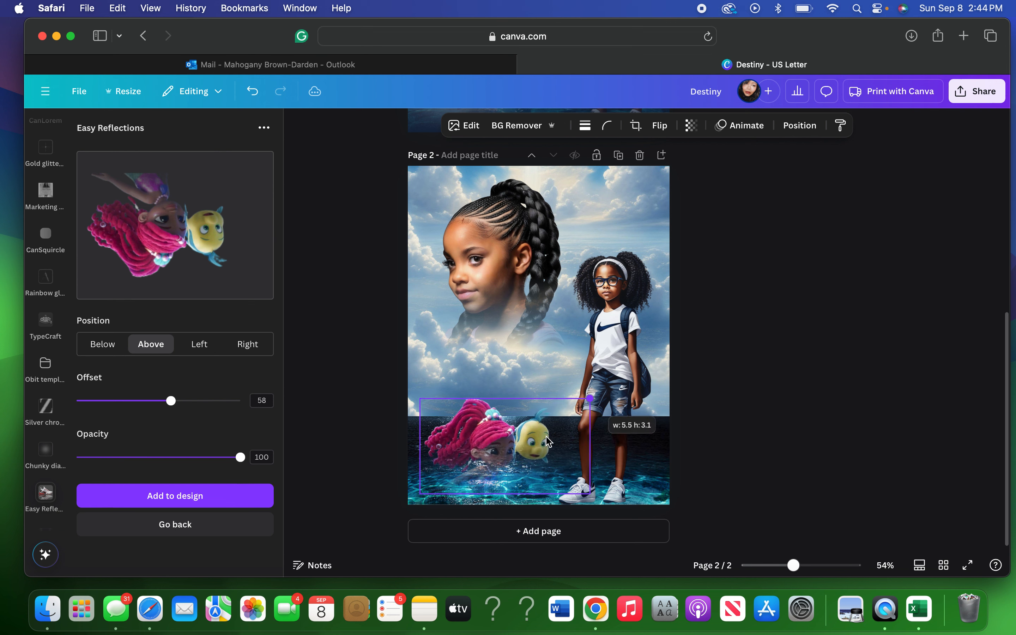
{"action": "left_click_drag", "start_coordinate": [527, 458], "coordinate": [515, 476]}
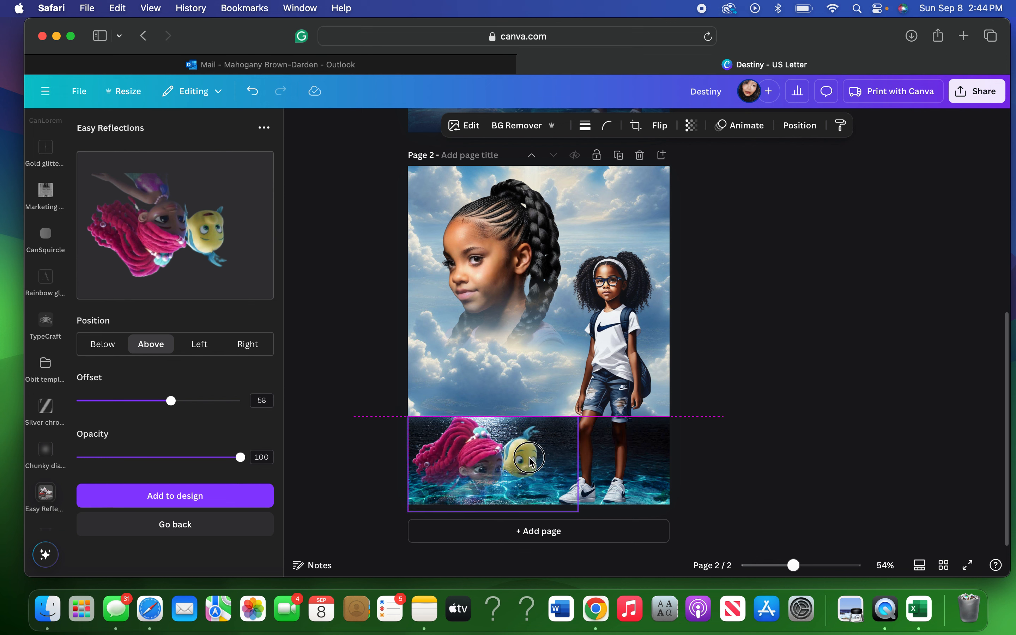
Shrink the mermaid graphic slightly and nudge it into its final spot on the ocean.
{"action": "left_click", "coordinate": [756, 308]}
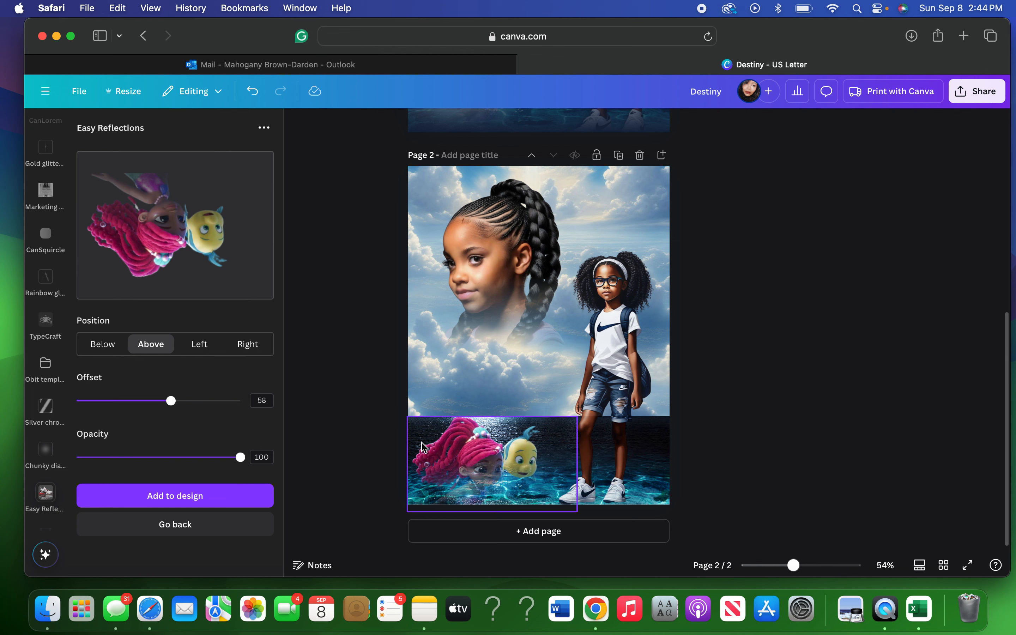
{"action": "left_click", "coordinate": [415, 431]}
{"action": "left_click_drag", "start_coordinate": [409, 417], "coordinate": [417, 433]}
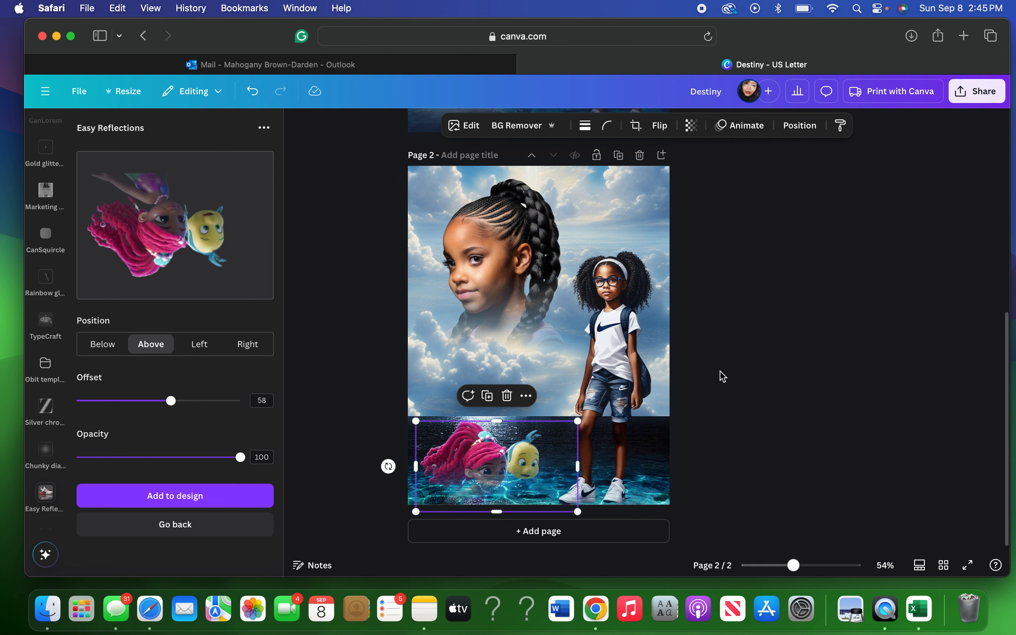
{"action": "left_click", "coordinate": [720, 376]}
{"action": "left_click", "coordinate": [486, 481]}
{"action": "left_click_drag", "start_coordinate": [485, 481], "coordinate": [483, 471]}
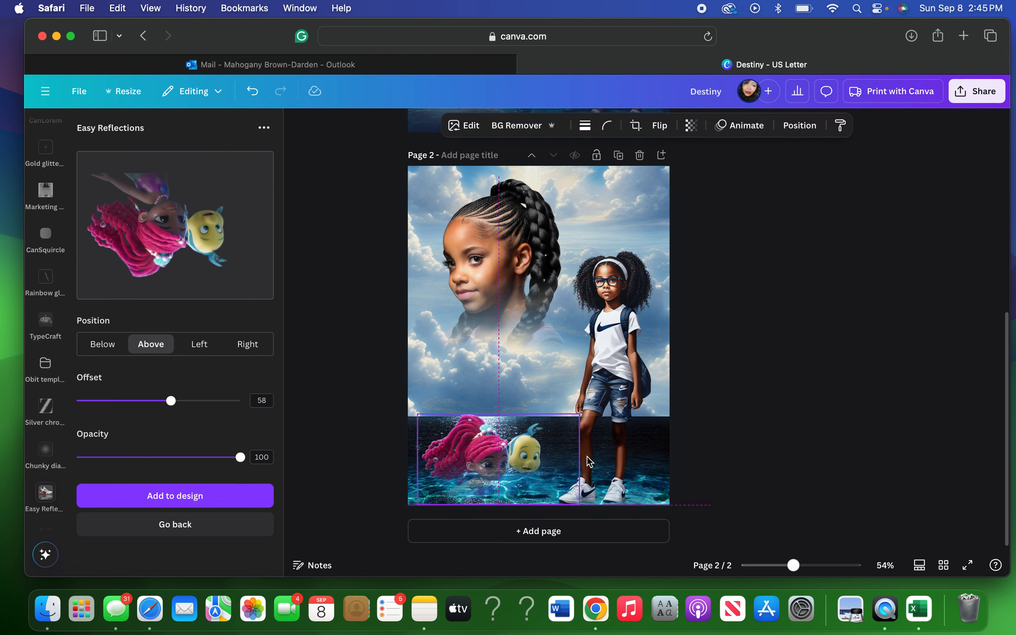
{"action": "left_click", "coordinate": [786, 398]}
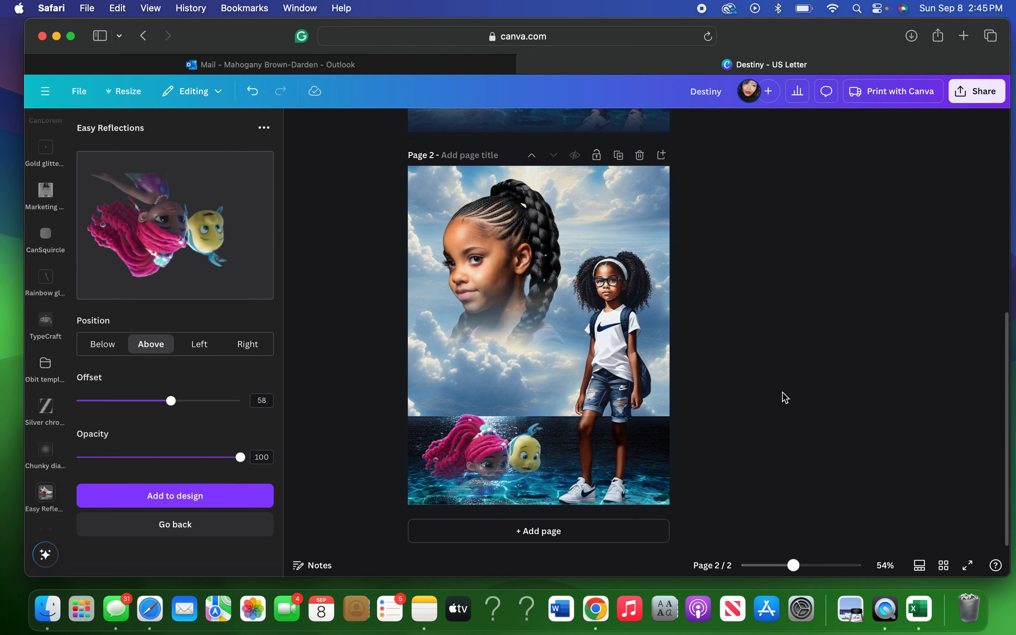
{"action": "mouse_move", "coordinate": [243, 183]}
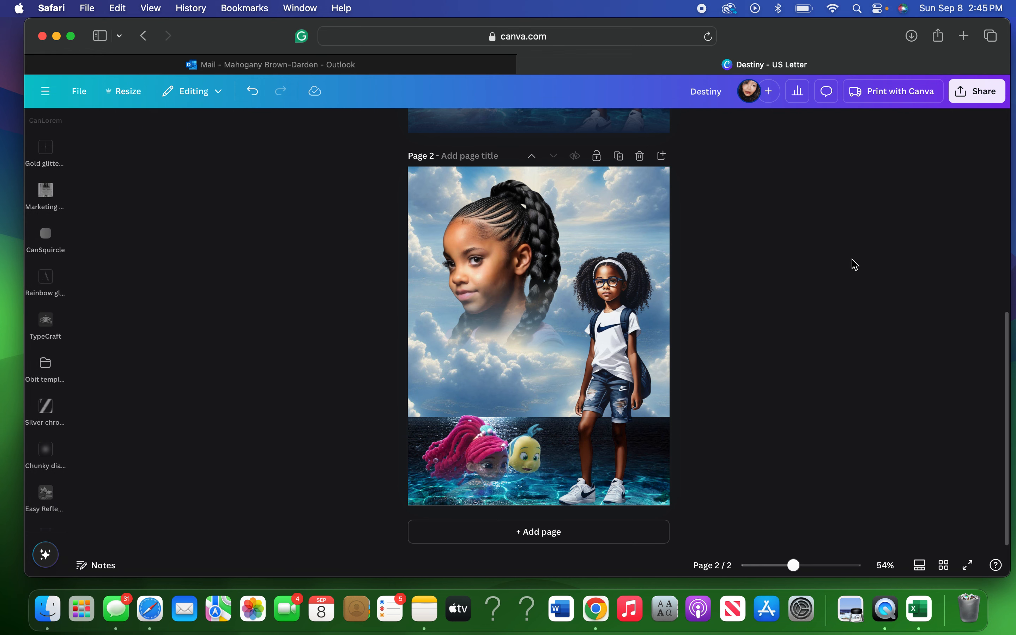
Close the reflections panel and search Elements for 'transparent gradient' graphics.
{"action": "left_click", "coordinate": [56, 204]}
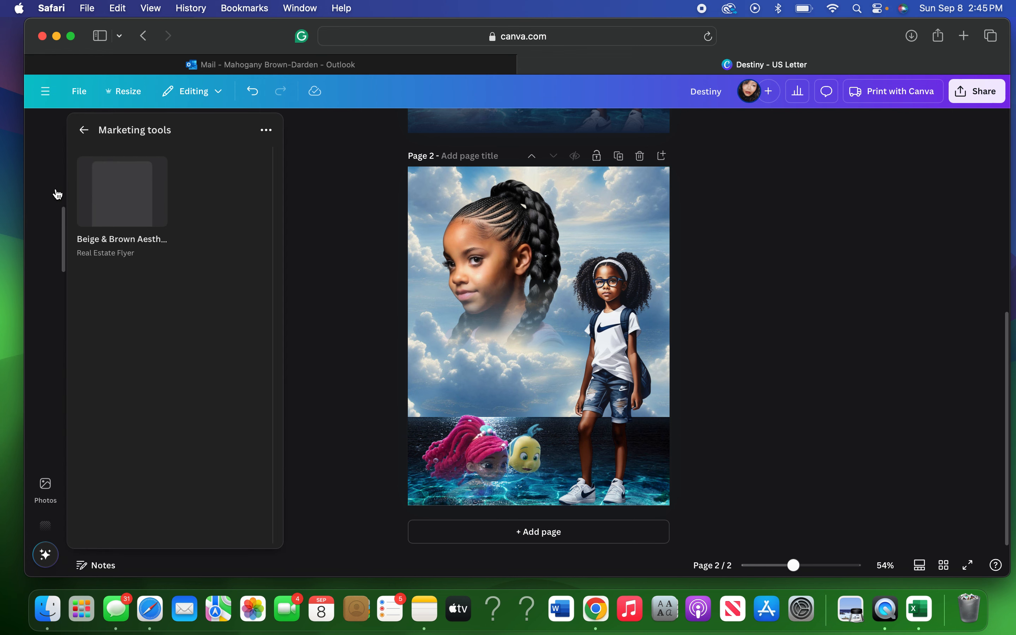
{"action": "left_click", "coordinate": [57, 192]}
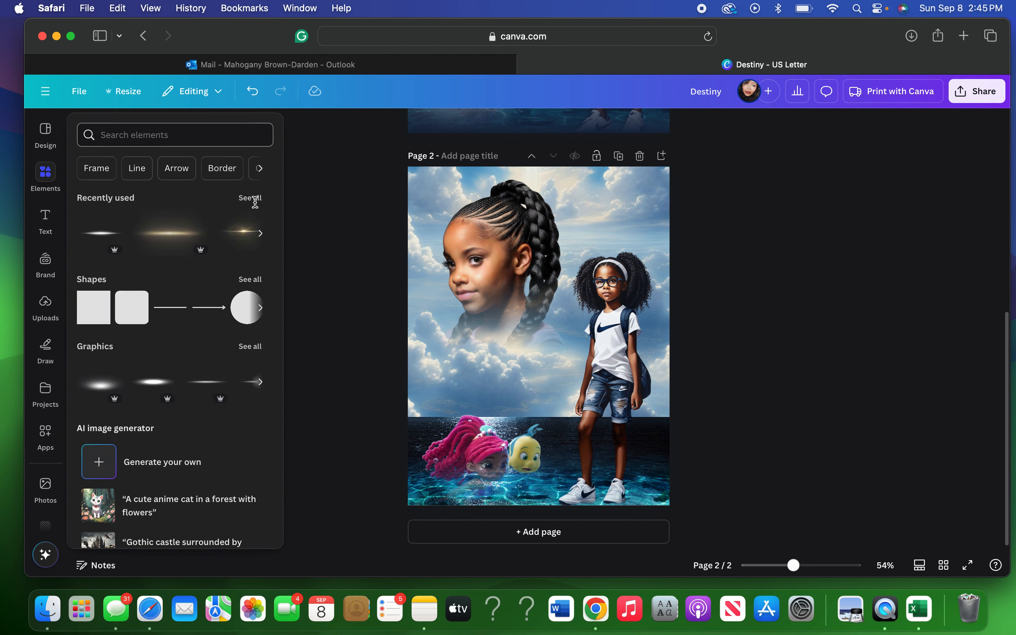
{"action": "left_click", "coordinate": [227, 136]}
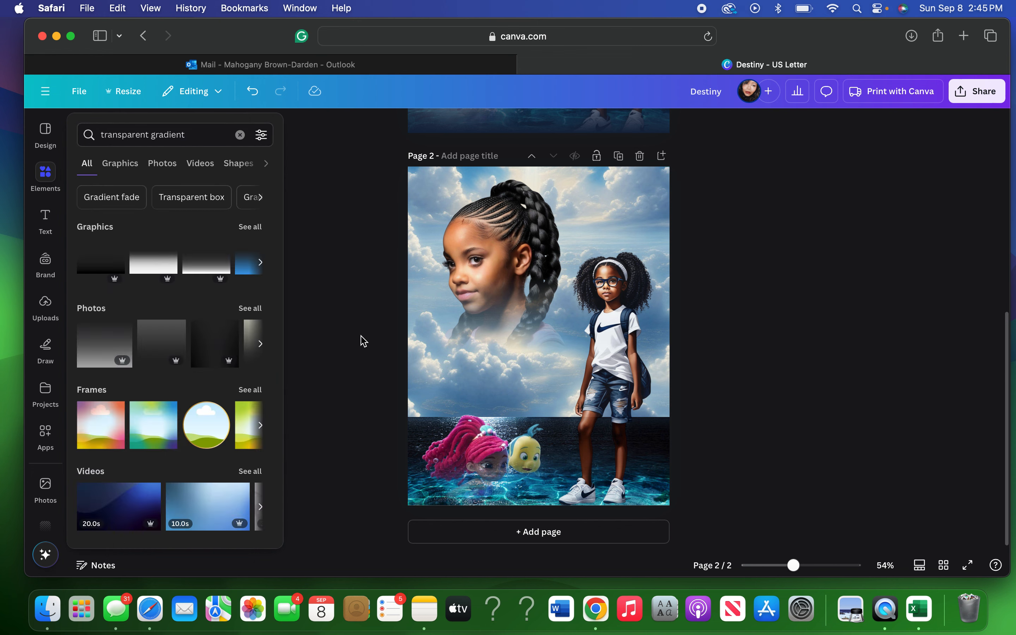
{"action": "left_click", "coordinate": [249, 228]}
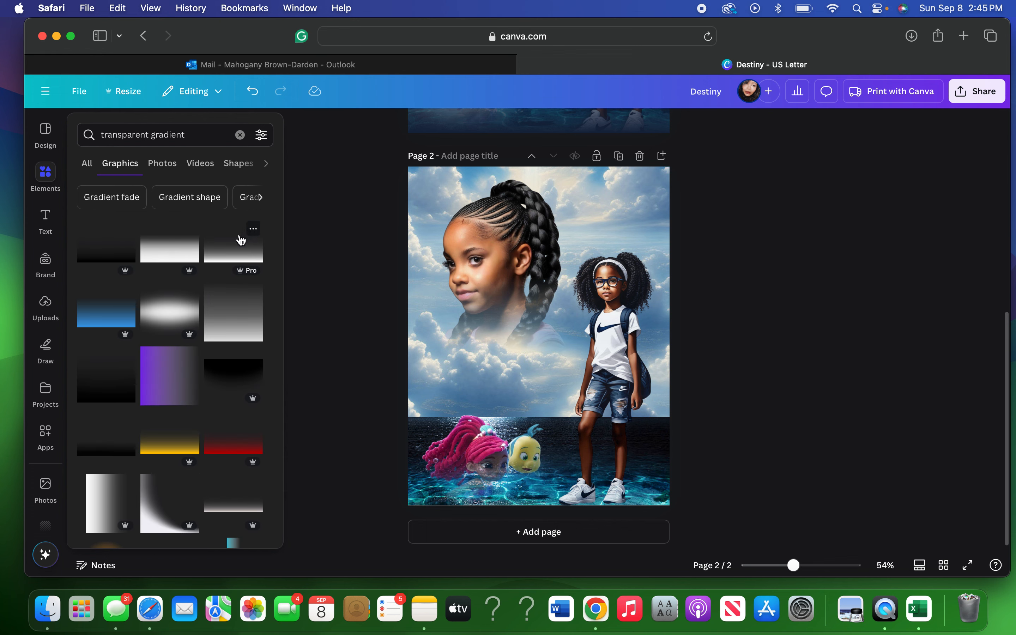
Add the teal gradient graphic and rotate it into a horizontal band at the page bottom.
{"action": "scroll", "coordinate": [205, 402], "scroll_direction": "down", "scroll_amount": 3}
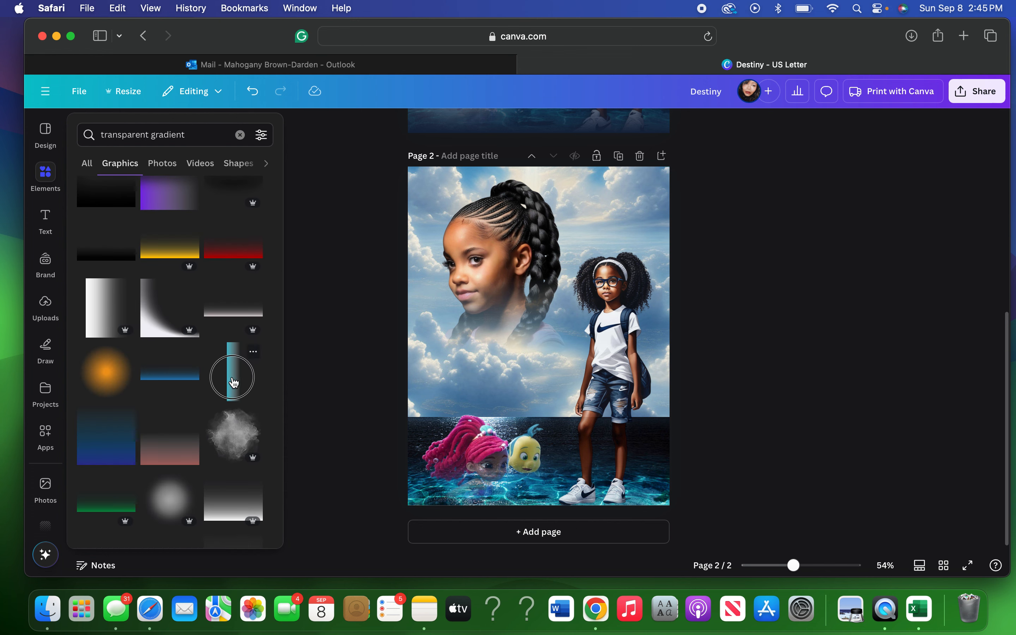
{"action": "left_click", "coordinate": [234, 383]}
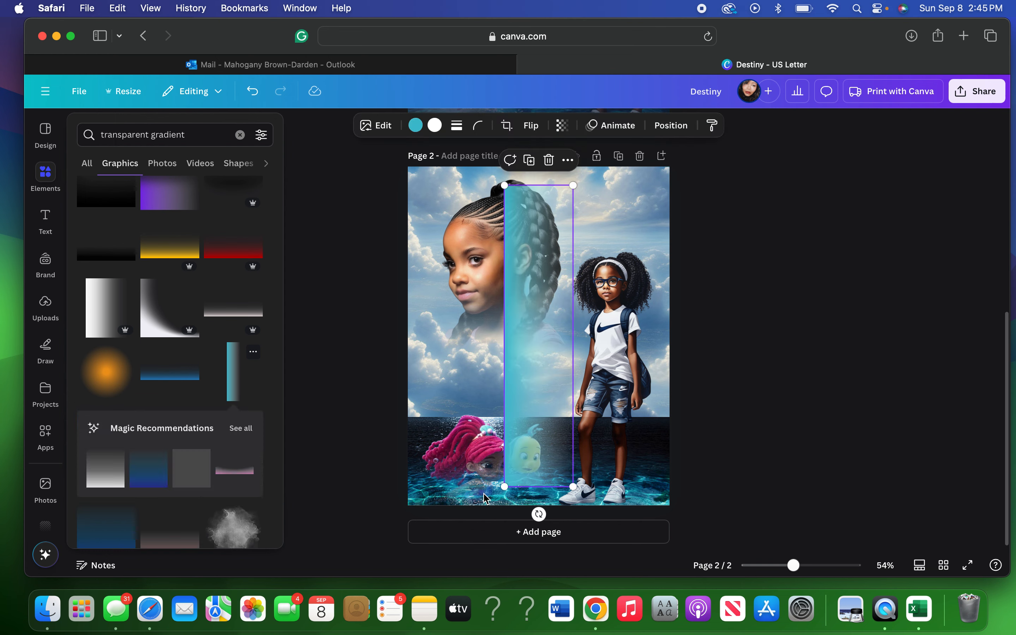
{"action": "left_click_drag", "start_coordinate": [539, 514], "coordinate": [582, 481]}
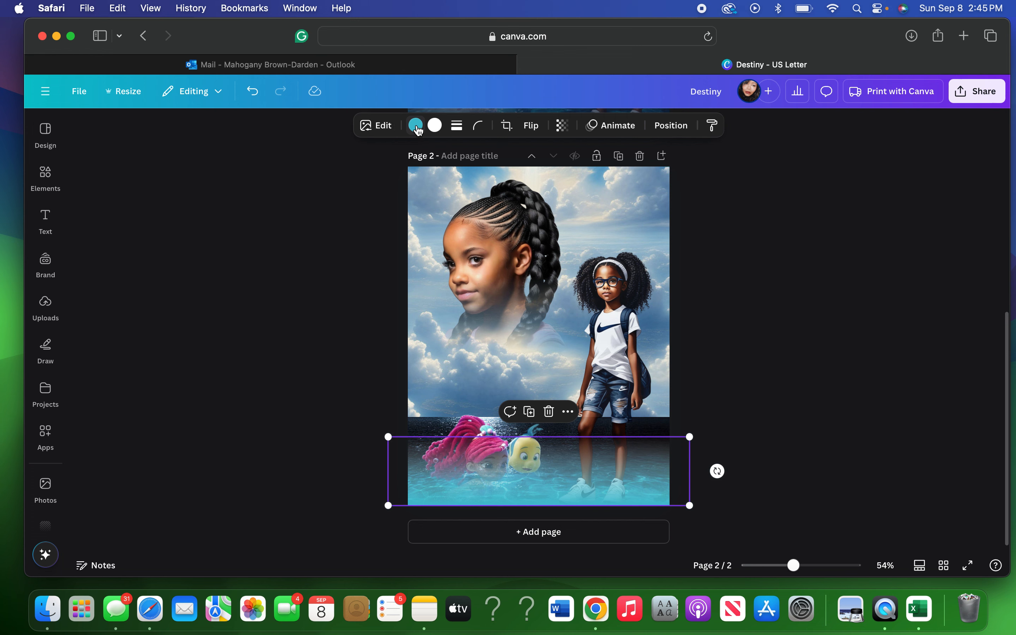
Recolour both gradient stops, teal and white, to the dark navy Photo colors swatch.
{"action": "left_click", "coordinate": [415, 126]}
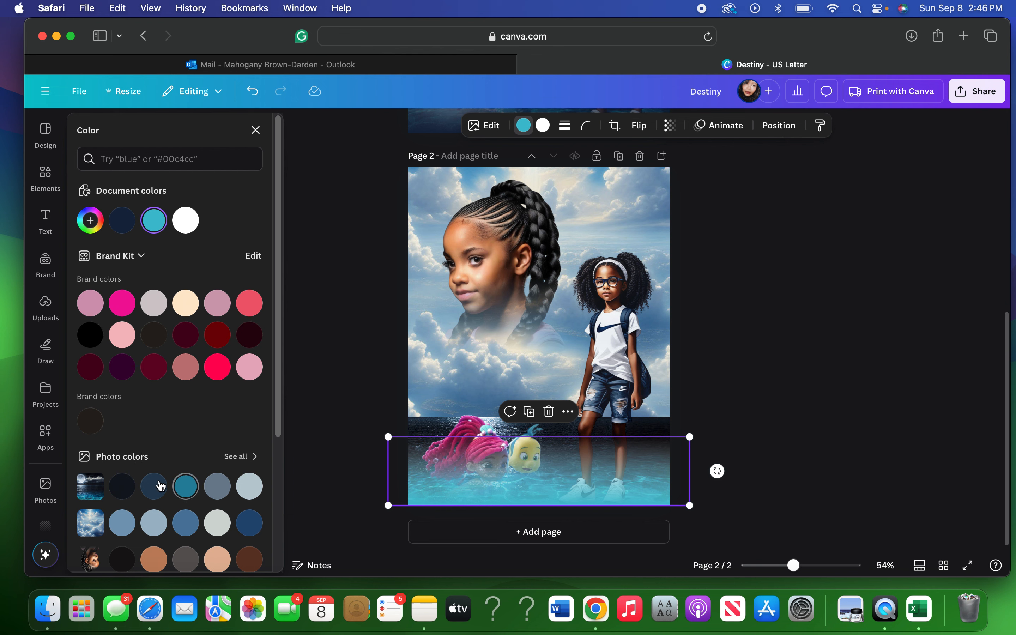
{"action": "left_click", "coordinate": [120, 491]}
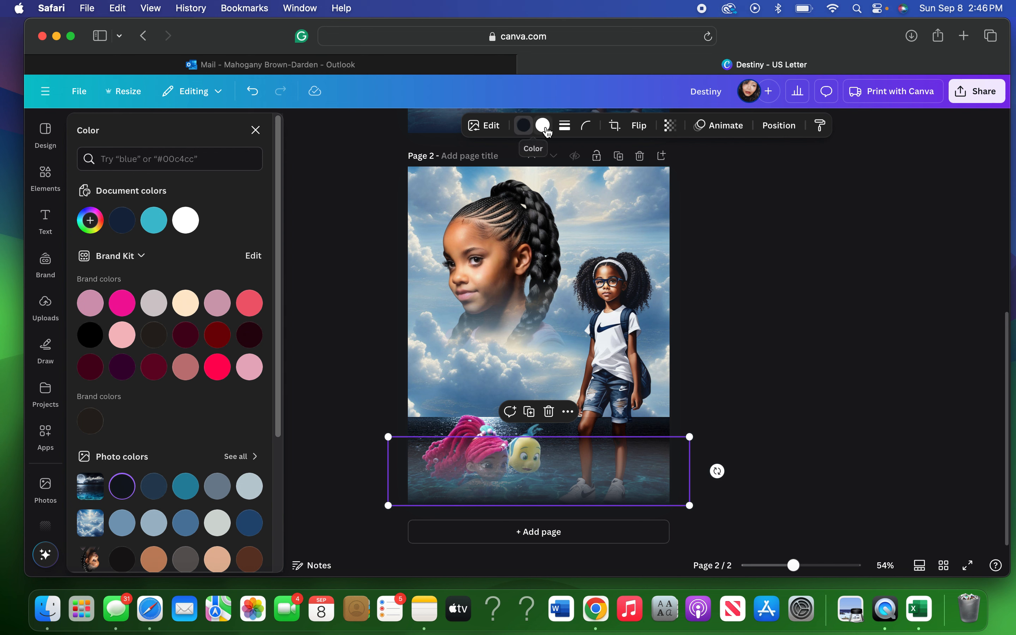
{"action": "double_click", "coordinate": [543, 127]}
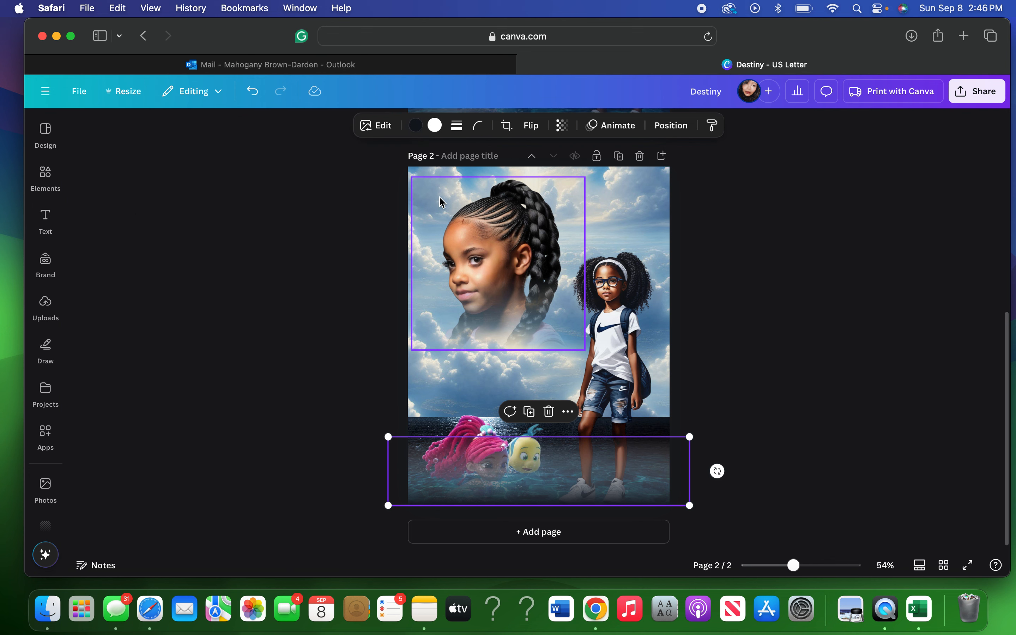
{"action": "left_click", "coordinate": [434, 126]}
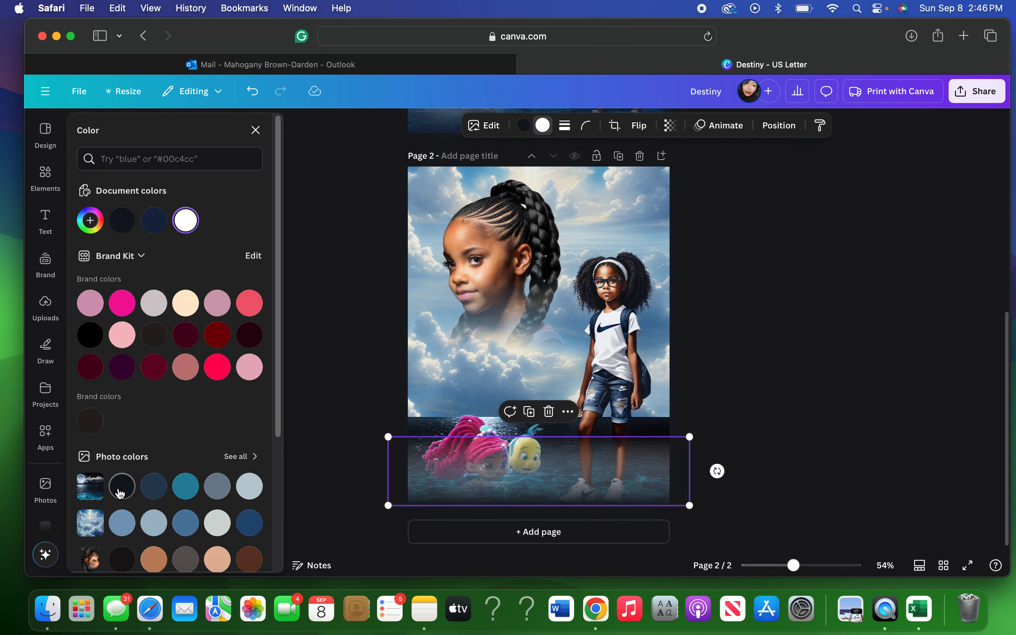
{"action": "left_click", "coordinate": [121, 492]}
{"action": "left_click", "coordinate": [759, 368]}
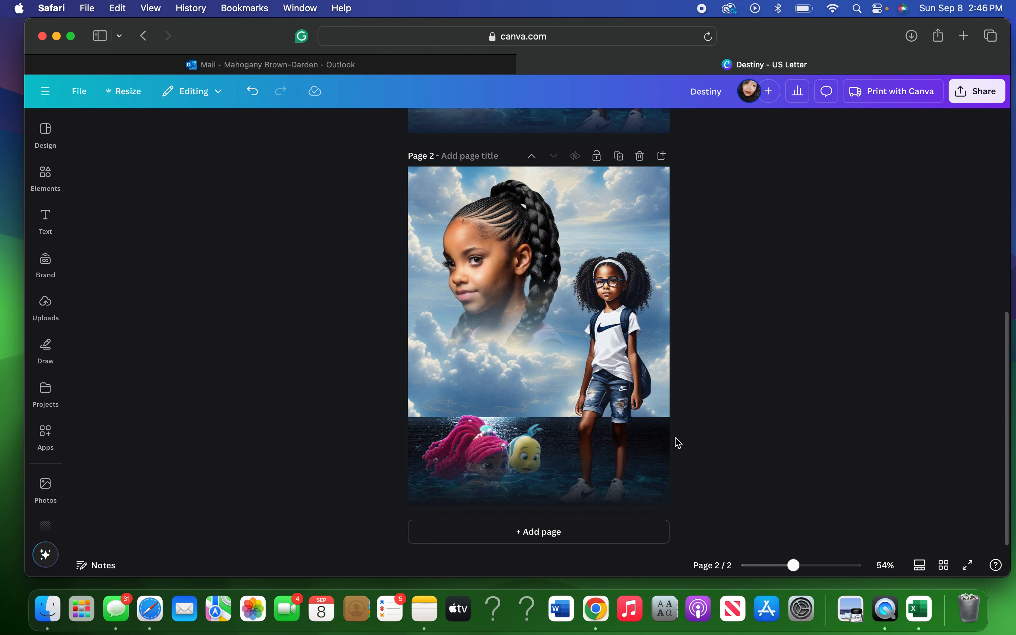
{"action": "left_click", "coordinate": [656, 470]}
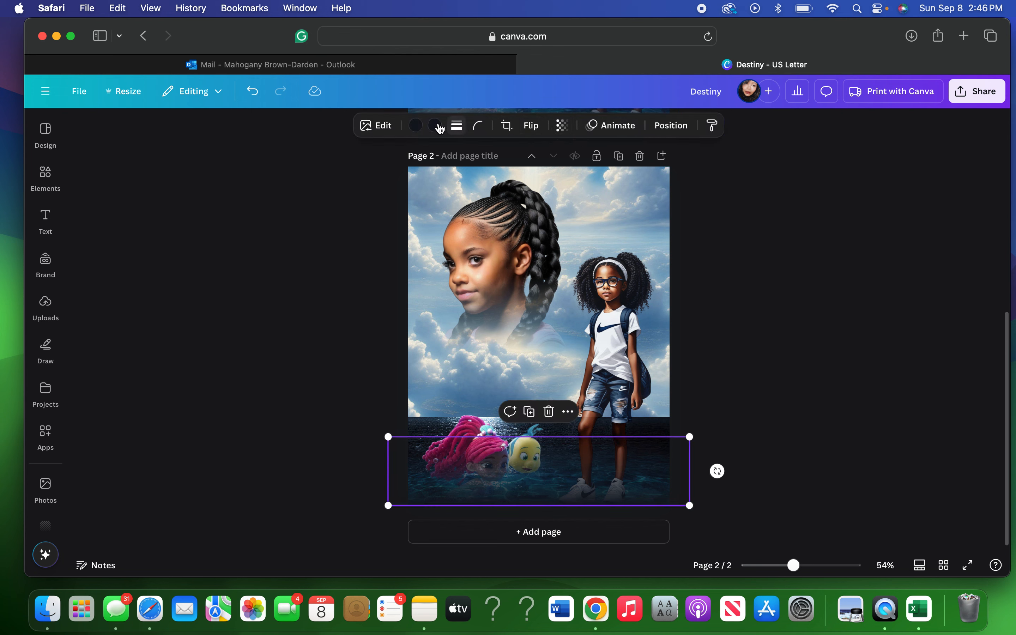
{"action": "left_click", "coordinate": [861, 290]}
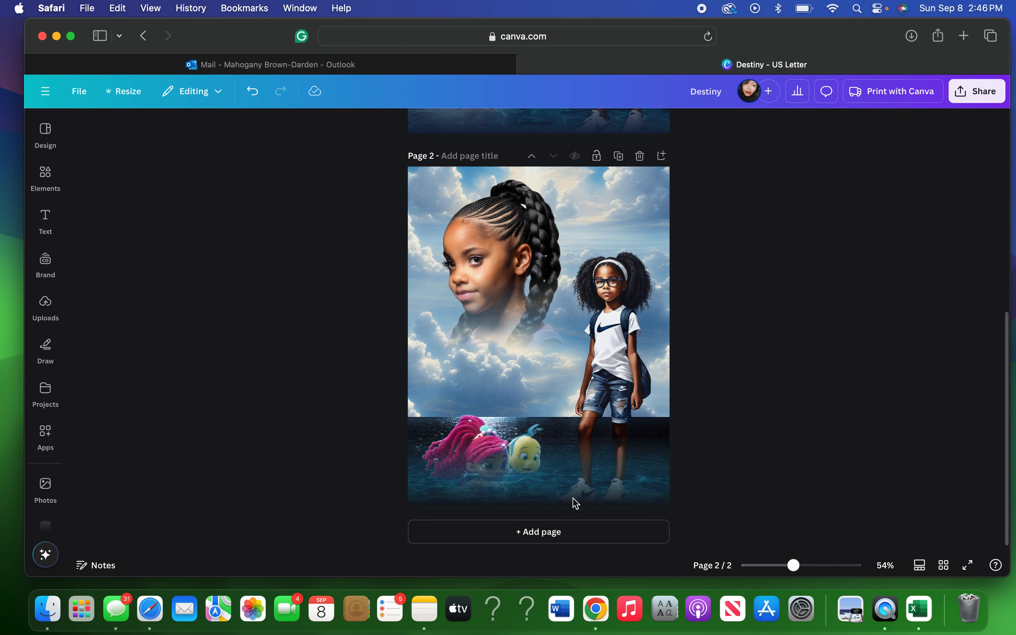
Drag the mermaid-and-fish image upward so it straddles the cloud–ocean horizon.
{"action": "left_click", "coordinate": [585, 499]}
{"action": "left_click", "coordinate": [869, 336]}
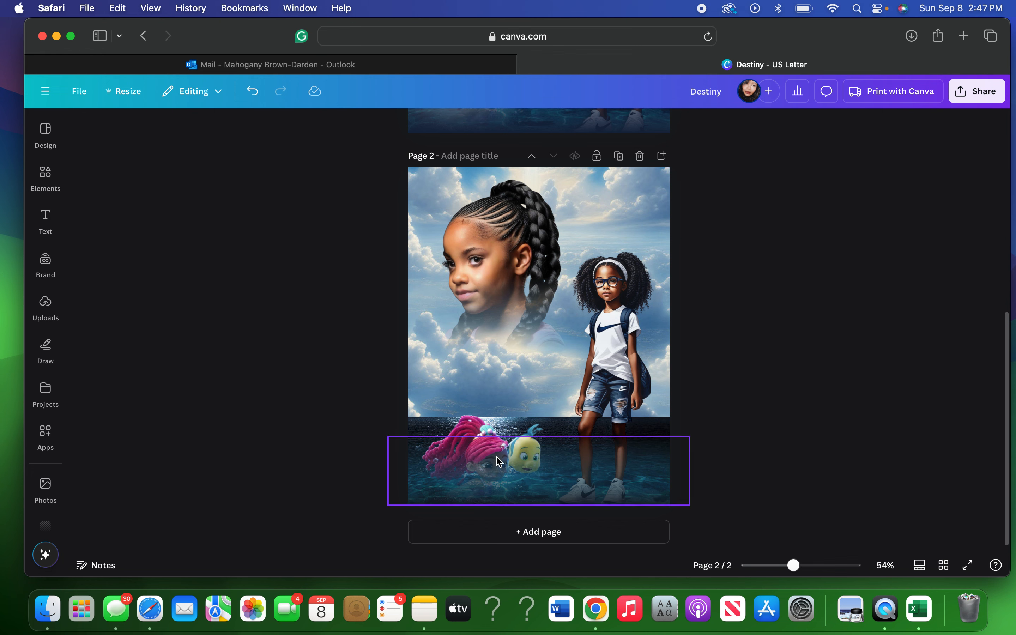
{"action": "left_click_drag", "start_coordinate": [483, 428], "coordinate": [478, 383]}
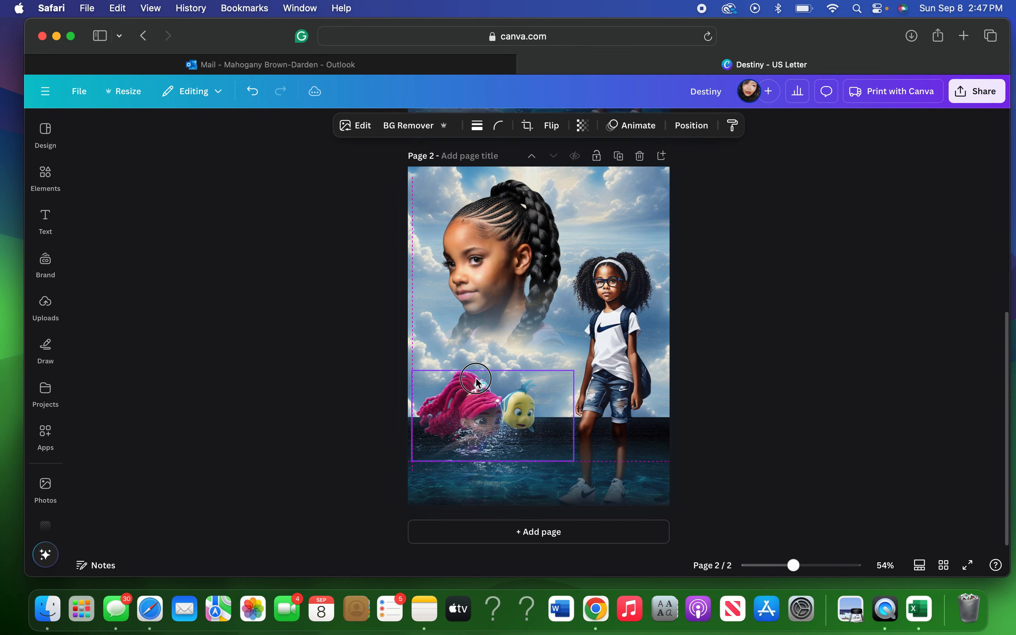
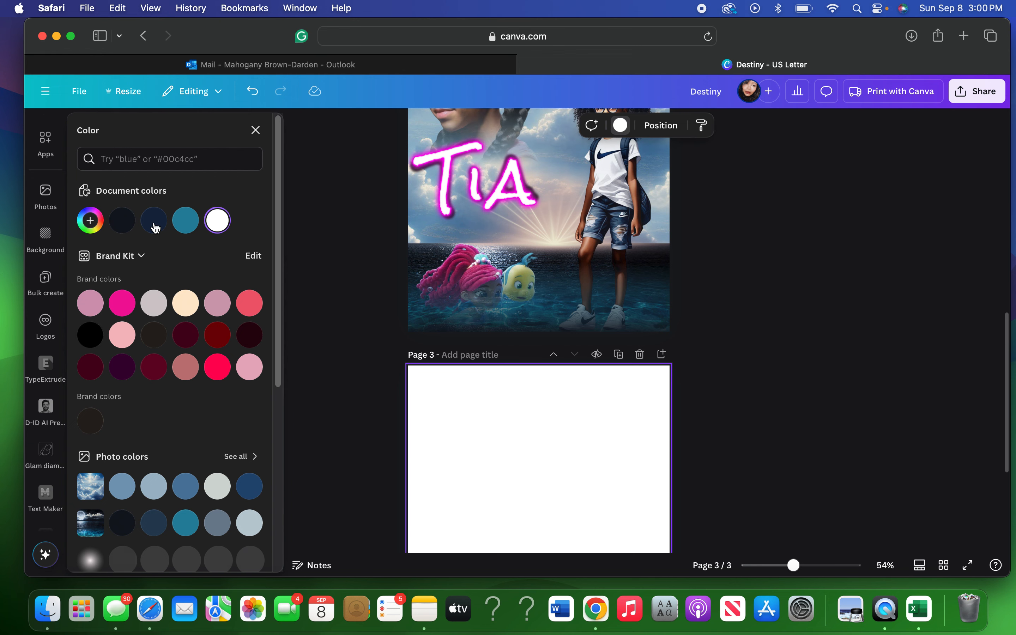
Give page 3 a dark navy background using the Document colors swatch.
{"action": "left_click", "coordinate": [154, 222]}
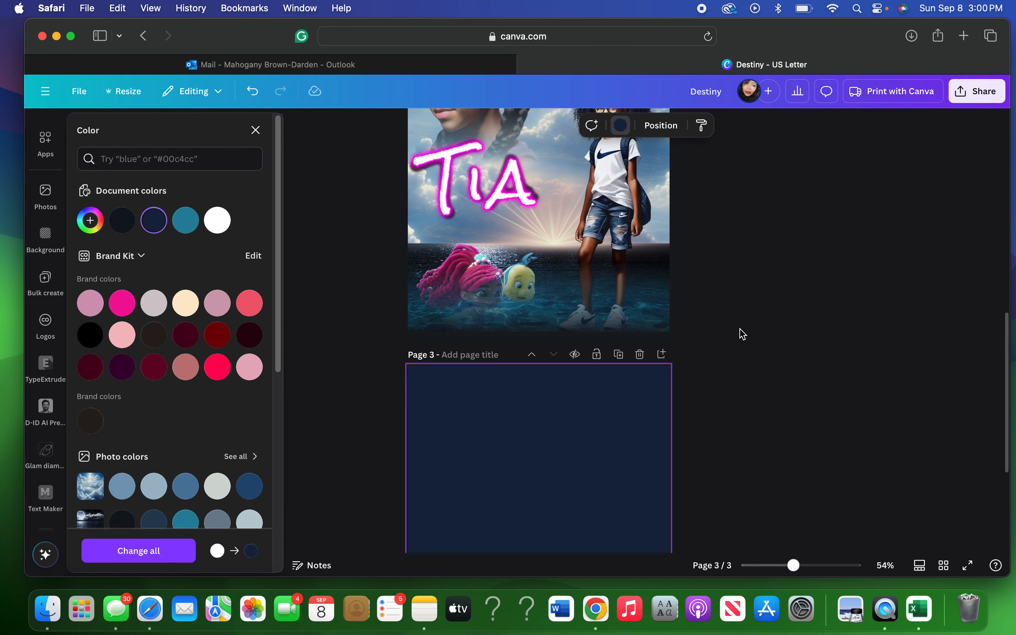
Dismiss the colour panel and bring up the Text options beside navy page 3.
{"action": "scroll", "coordinate": [743, 333], "scroll_direction": "up", "scroll_amount": 4}
{"action": "scroll", "coordinate": [743, 334], "scroll_direction": "up", "scroll_amount": 1}
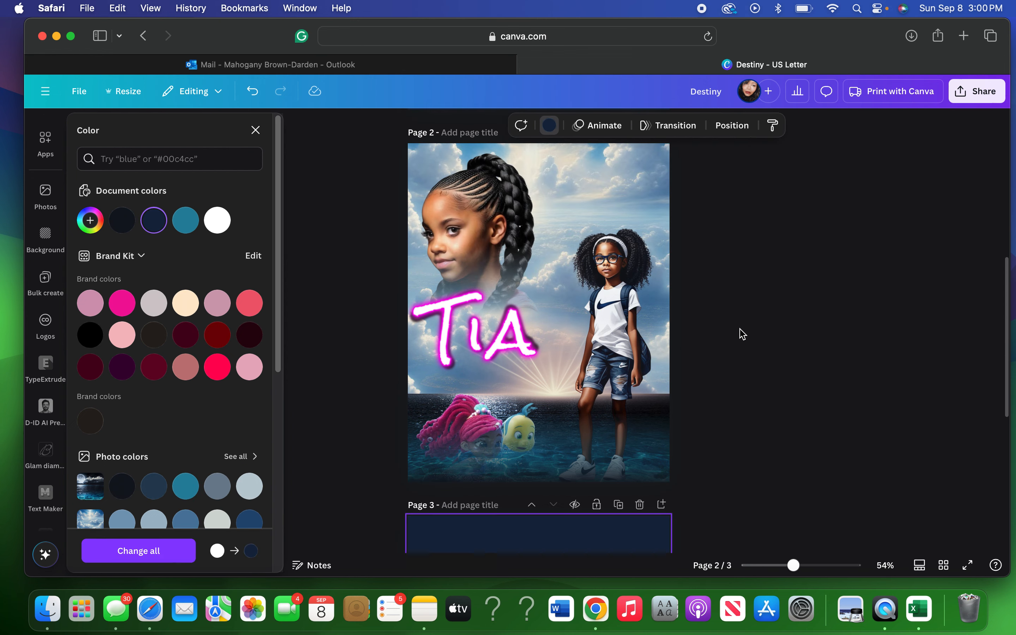
{"action": "scroll", "coordinate": [743, 334], "scroll_direction": "down", "scroll_amount": 1}
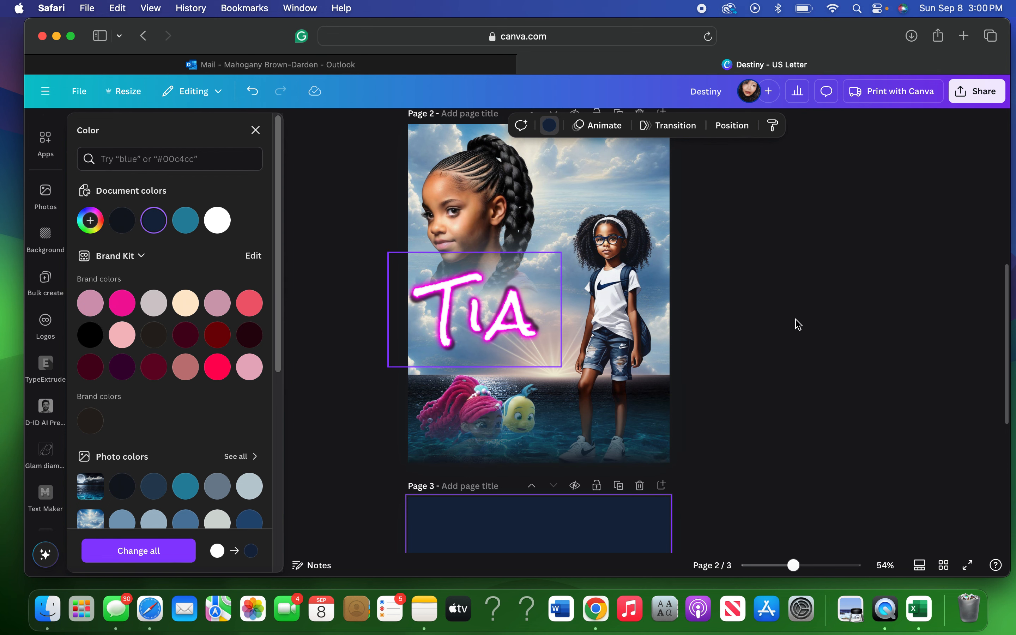
{"action": "scroll", "coordinate": [795, 323], "scroll_direction": "down", "scroll_amount": 3}
{"action": "left_click", "coordinate": [495, 460]}
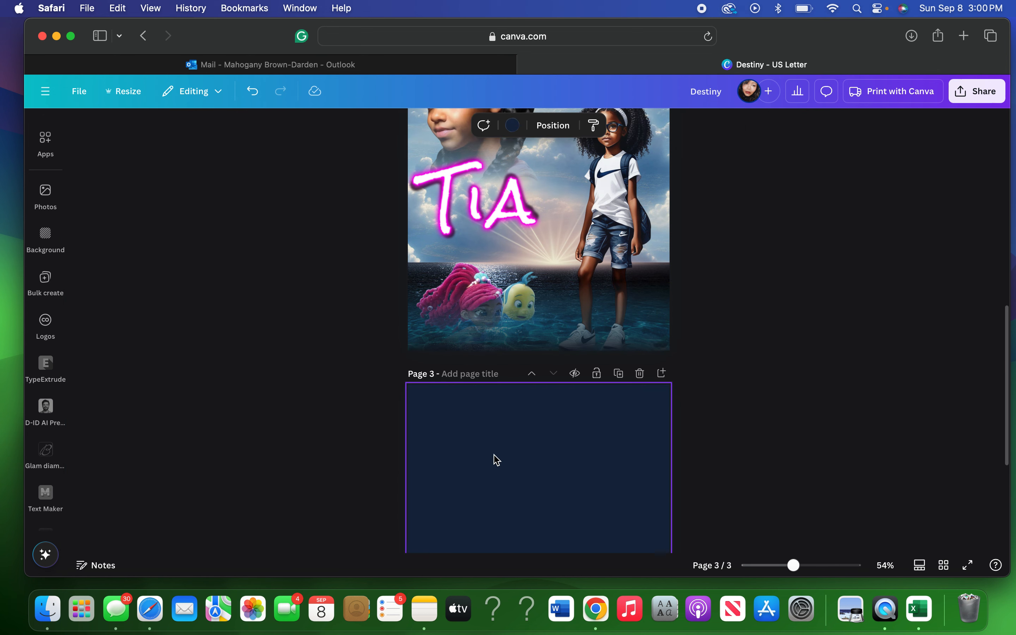
{"action": "left_click", "coordinate": [41, 183]}
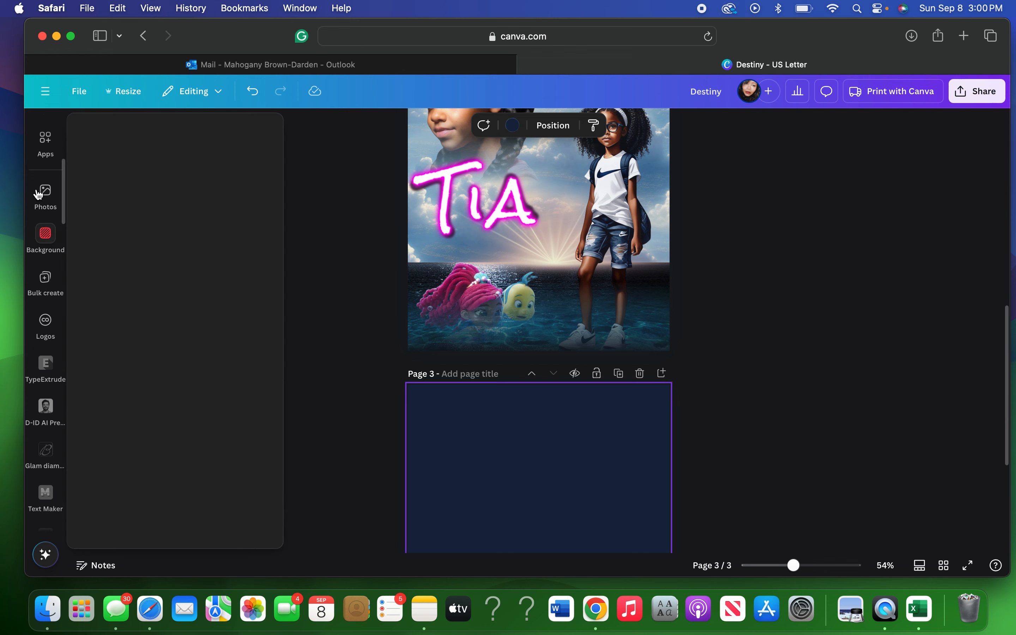
{"action": "left_click", "coordinate": [42, 257]}
{"action": "scroll", "coordinate": [42, 257], "scroll_direction": "up", "scroll_amount": 5}
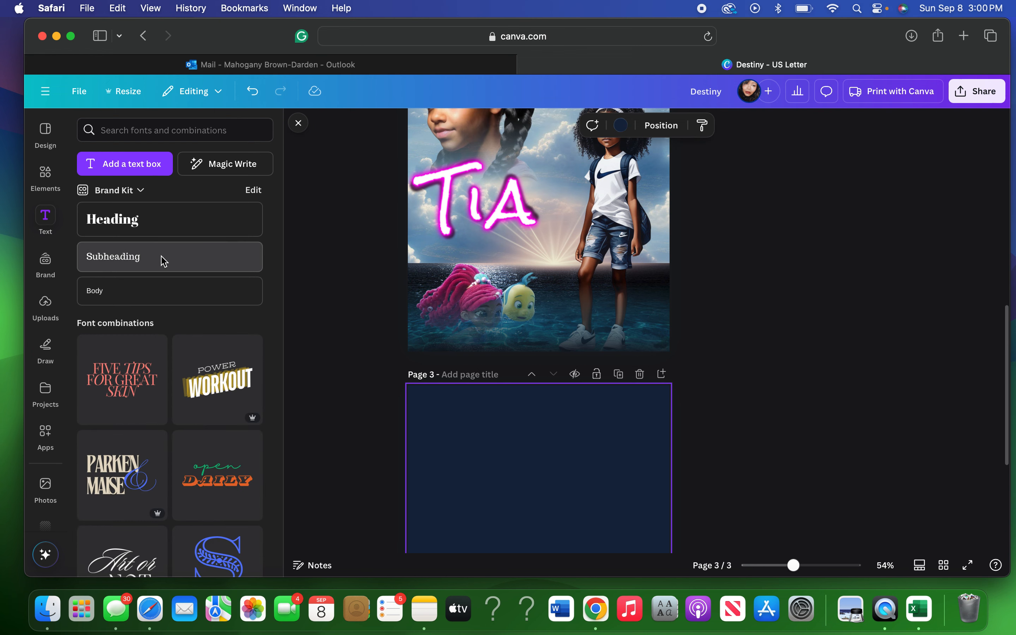
Add a Trocchi subheading reading 'White' to page 3 and enlarge it to size 61.6.
{"action": "left_click", "coordinate": [164, 260]}
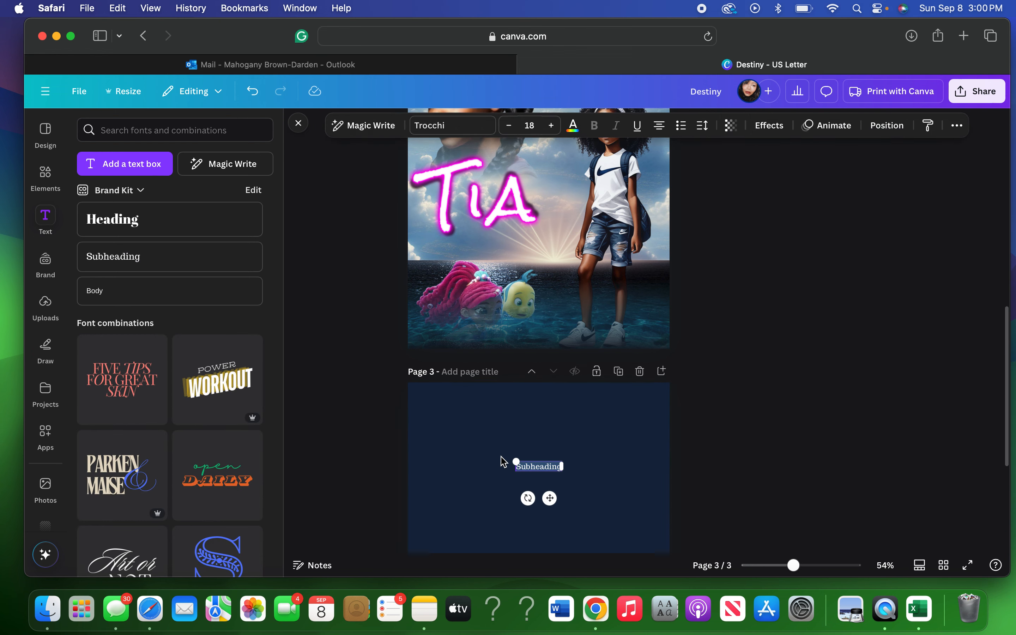
{"action": "scroll", "coordinate": [506, 457], "scroll_direction": "down", "scroll_amount": 3}
{"action": "left_click_drag", "start_coordinate": [516, 357], "coordinate": [456, 334]}
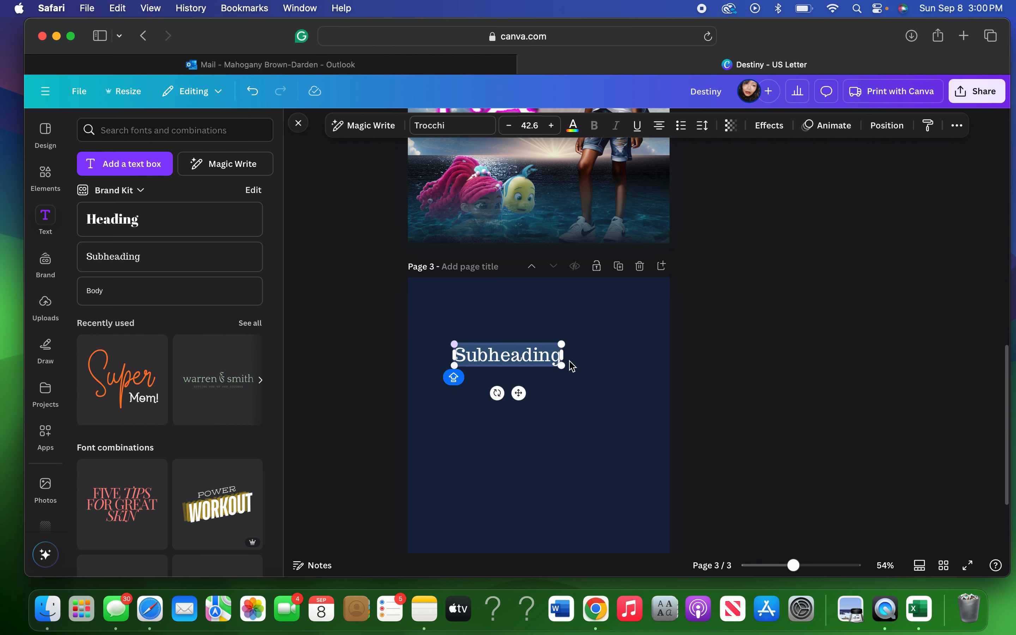
{"action": "left_click", "coordinate": [526, 358]}
{"action": "double_click", "coordinate": [526, 358]}
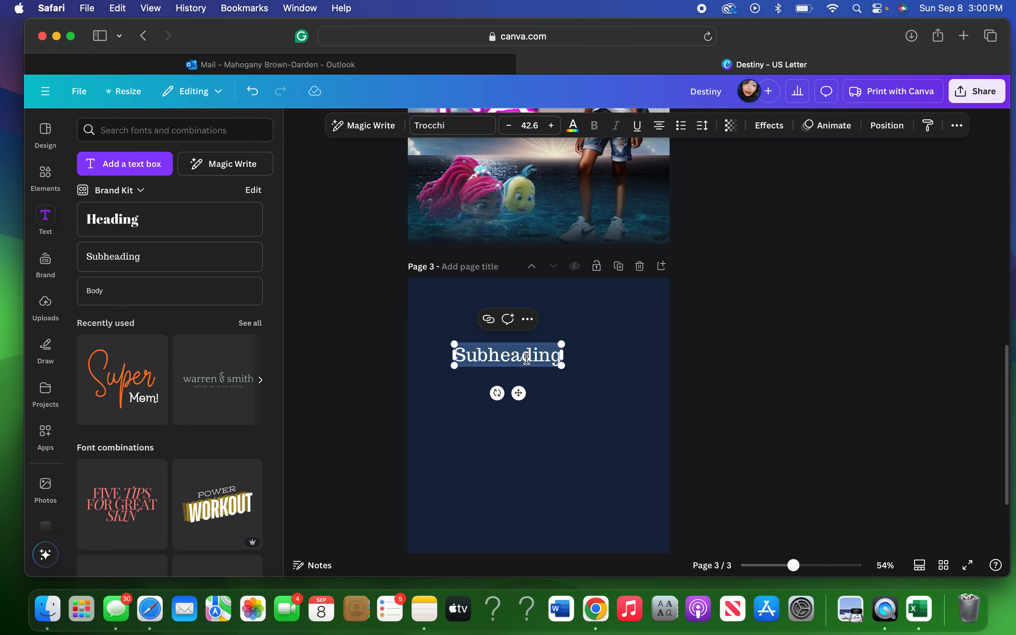
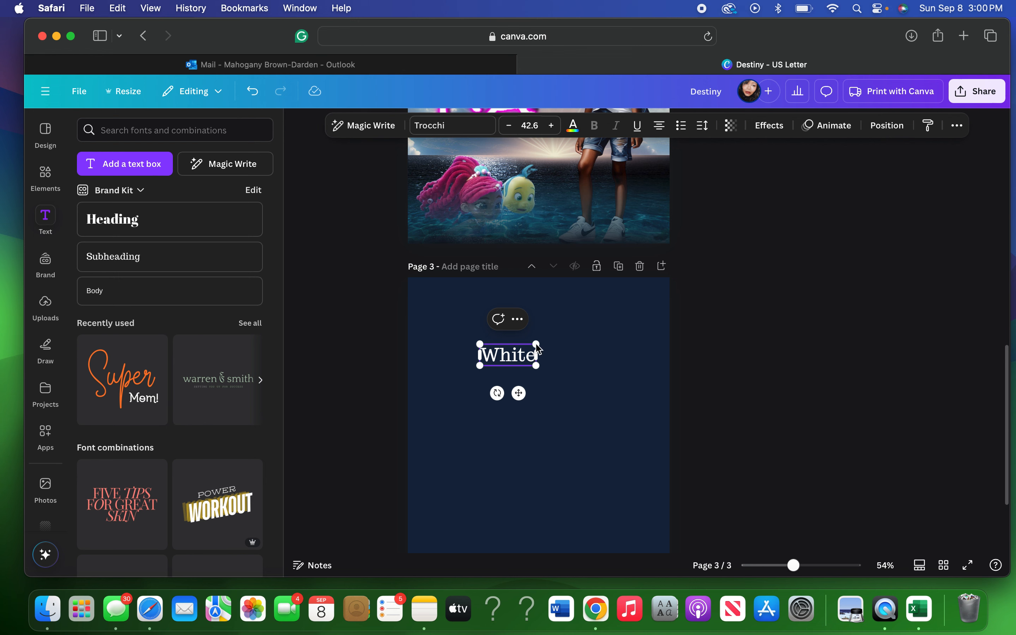
{"action": "left_click_drag", "start_coordinate": [539, 343], "coordinate": [686, 345]}
{"action": "scroll", "coordinate": [686, 344], "scroll_direction": "up", "scroll_amount": 2}
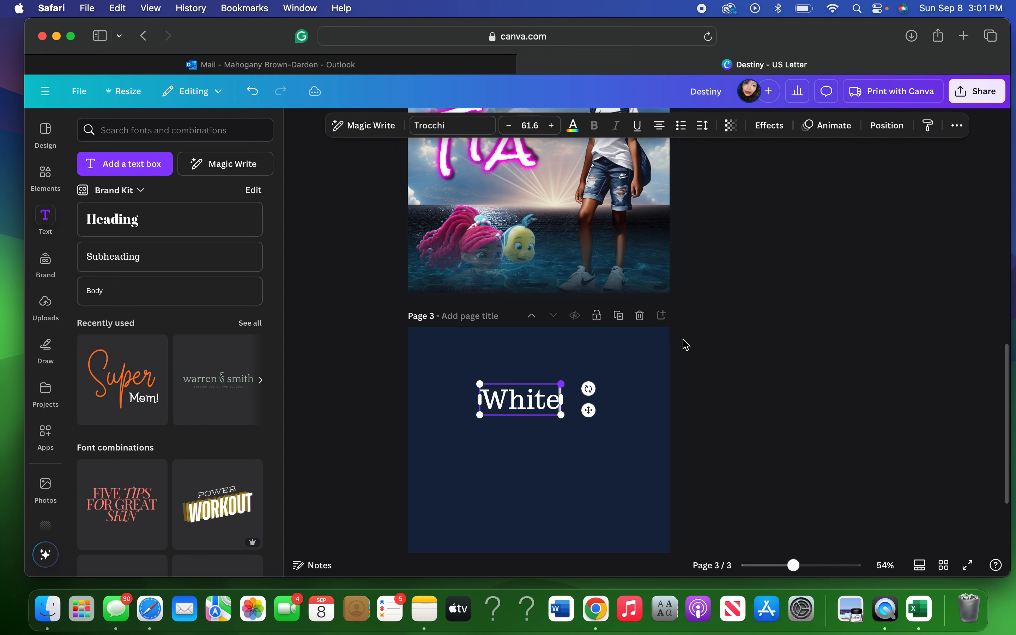
{"action": "scroll", "coordinate": [686, 345], "scroll_direction": "up", "scroll_amount": 2}
{"action": "scroll", "coordinate": [683, 339], "scroll_direction": "up", "scroll_amount": 1}
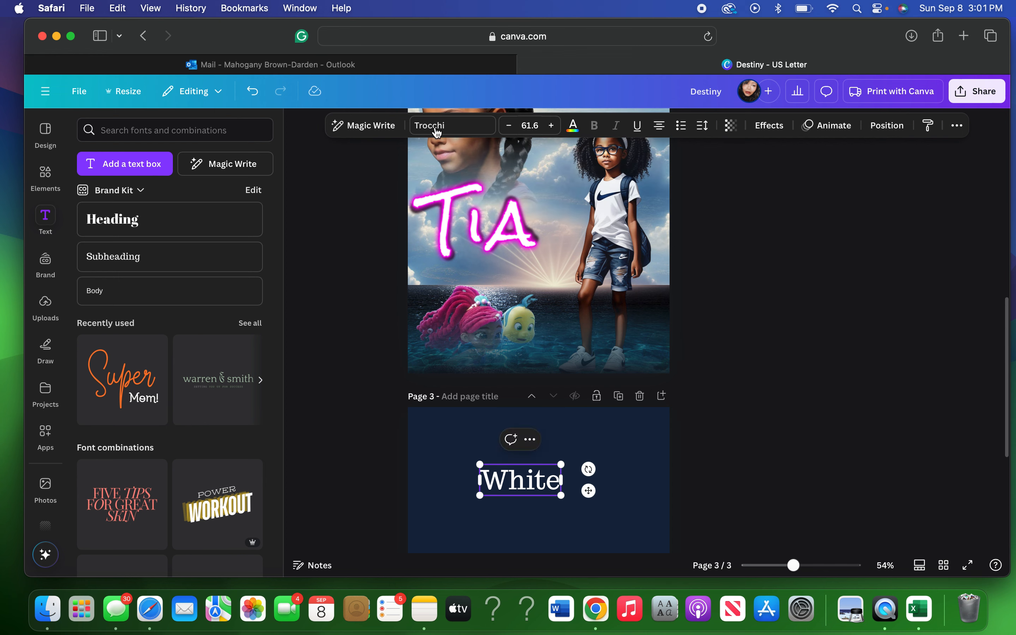
Set 'White' in the Sloop Script Pro font and enlarge it to size 138.
{"action": "left_click", "coordinate": [439, 128]}
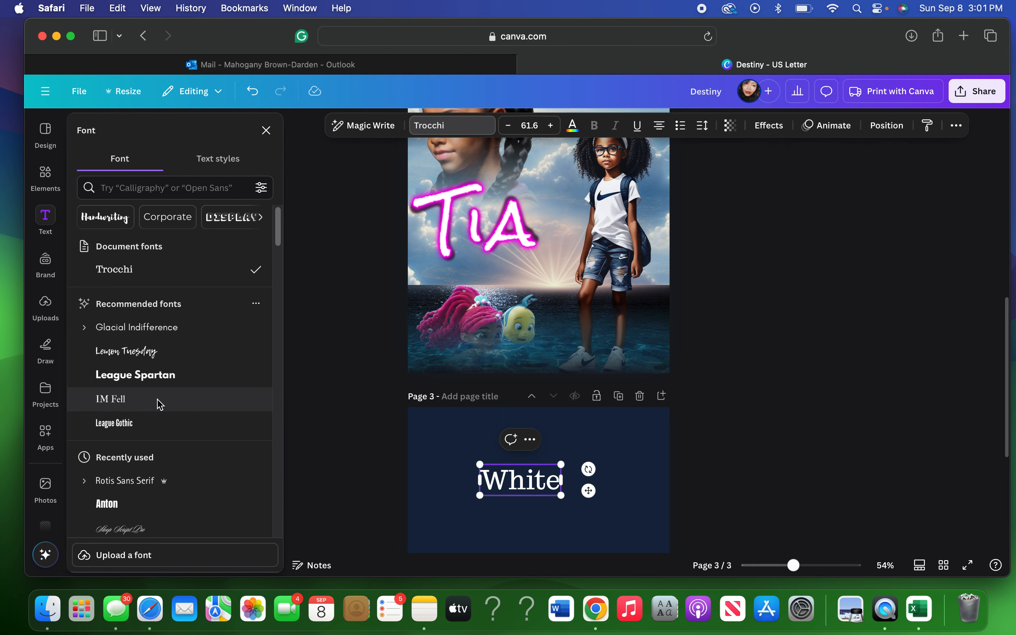
{"action": "left_click", "coordinate": [133, 536]}
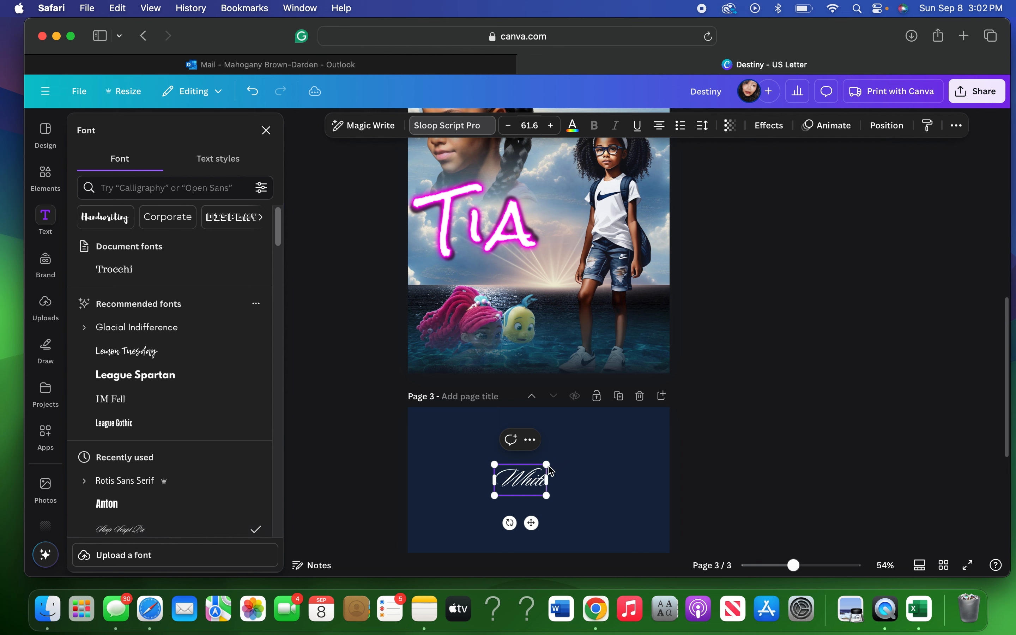
{"action": "left_click_drag", "start_coordinate": [546, 465], "coordinate": [632, 459]}
{"action": "left_click", "coordinate": [570, 483]}
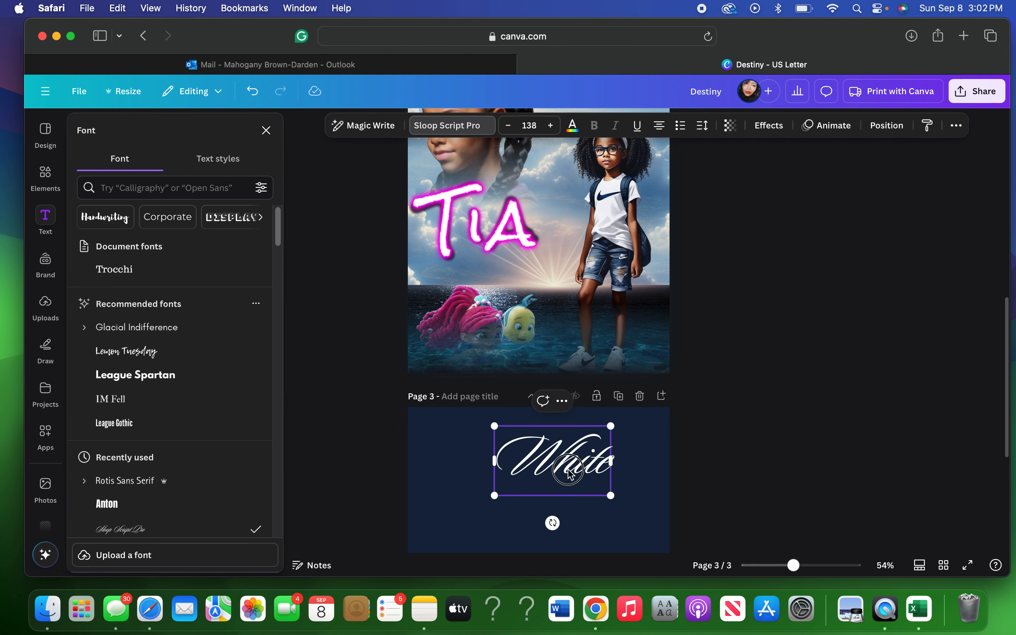
{"action": "left_click_drag", "start_coordinate": [569, 470], "coordinate": [563, 447]}
{"action": "left_click", "coordinate": [590, 513]}
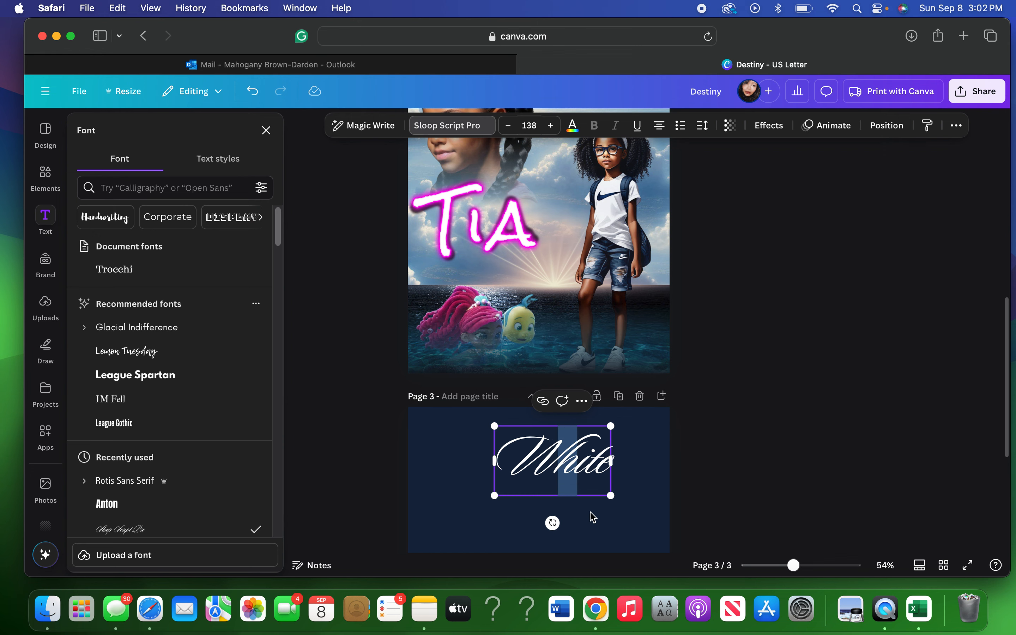
{"action": "left_click", "coordinate": [584, 496]}
{"action": "left_click", "coordinate": [586, 511]}
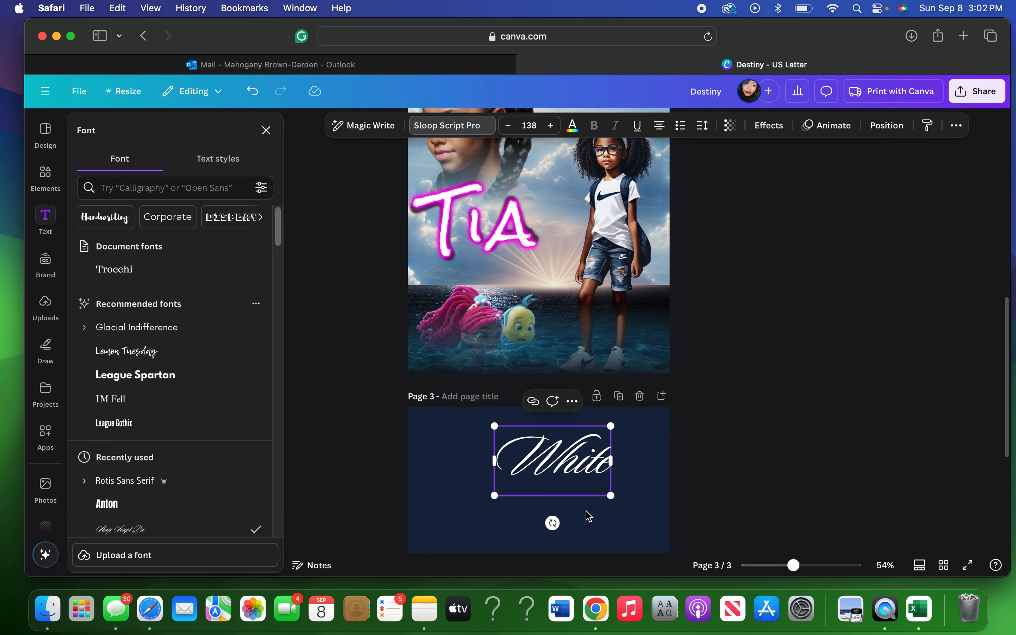
{"action": "left_click", "coordinate": [564, 470]}
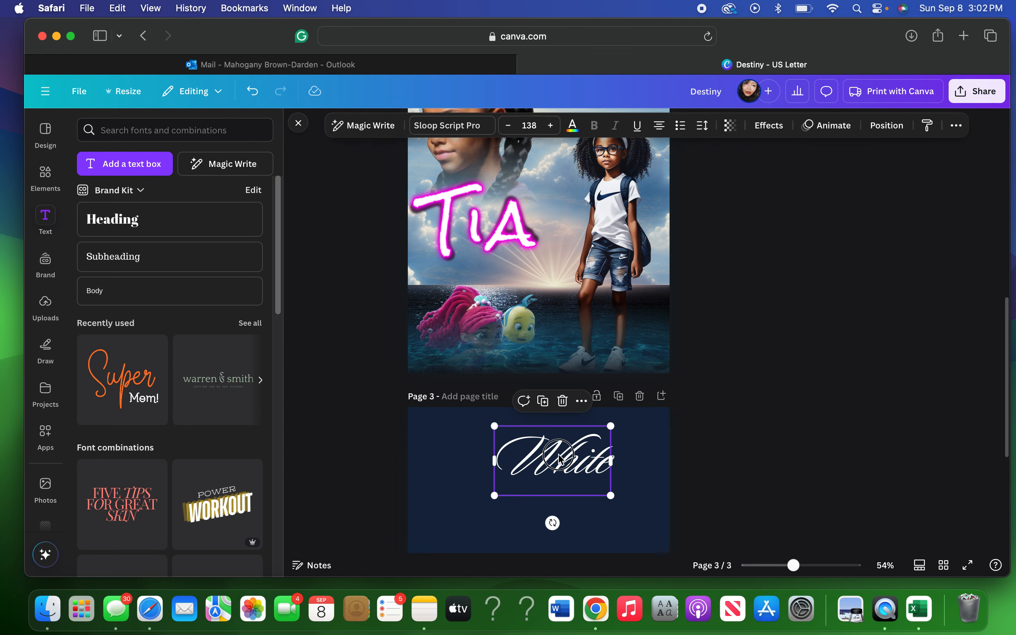
{"action": "left_click_drag", "start_coordinate": [561, 458], "coordinate": [523, 284]}
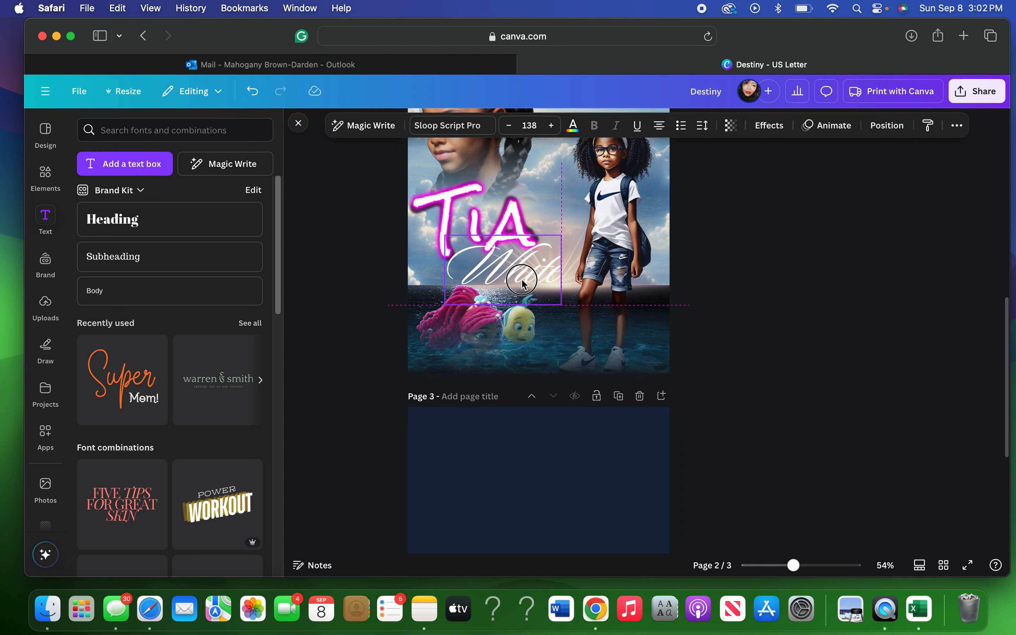
{"action": "left_click_drag", "start_coordinate": [522, 281], "coordinate": [523, 284]}
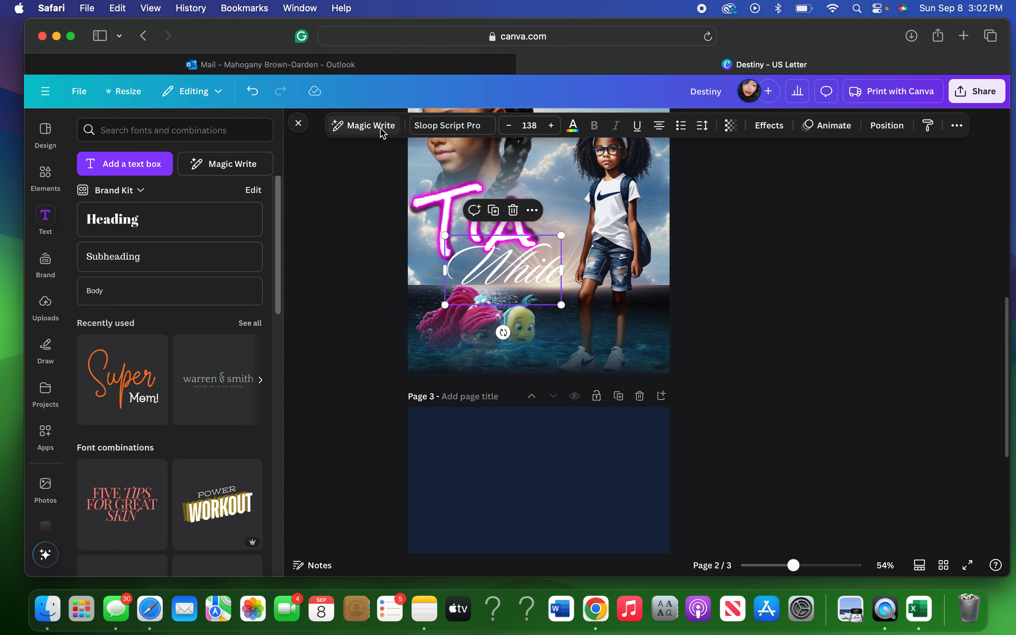
{"action": "left_click", "coordinate": [555, 512]}
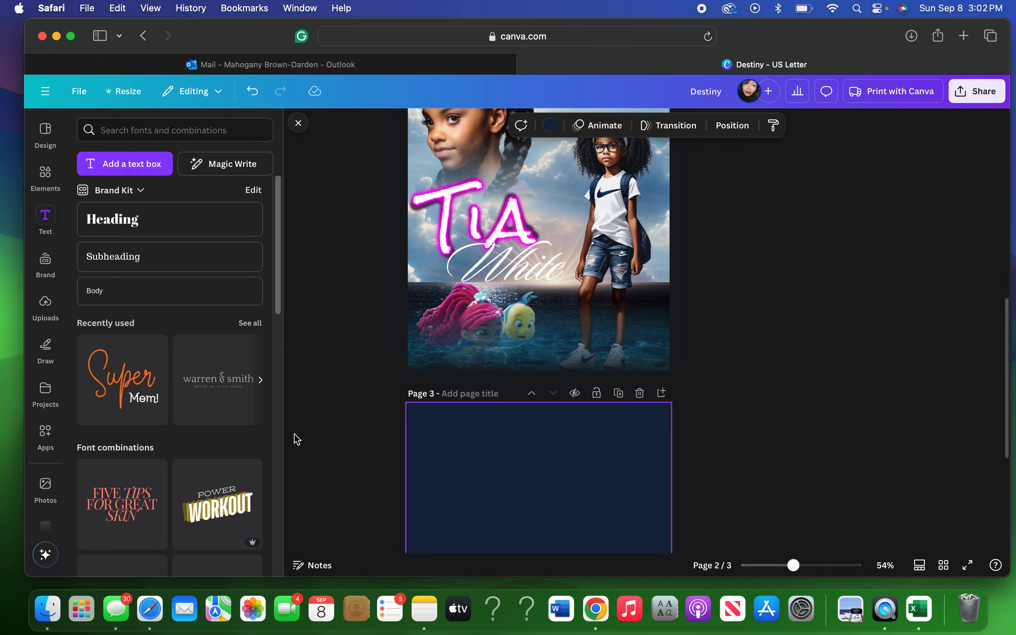
{"action": "left_click", "coordinate": [129, 384]}
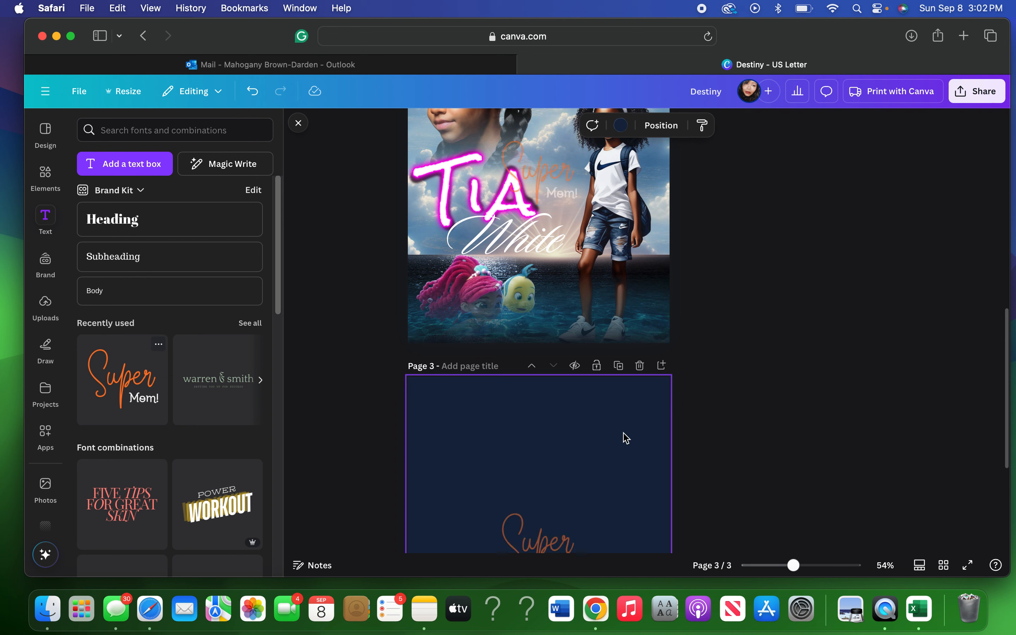
Select page 3's Super Mom! text group and move it lower on the page.
{"action": "scroll", "coordinate": [625, 439], "scroll_direction": "down", "scroll_amount": 1}
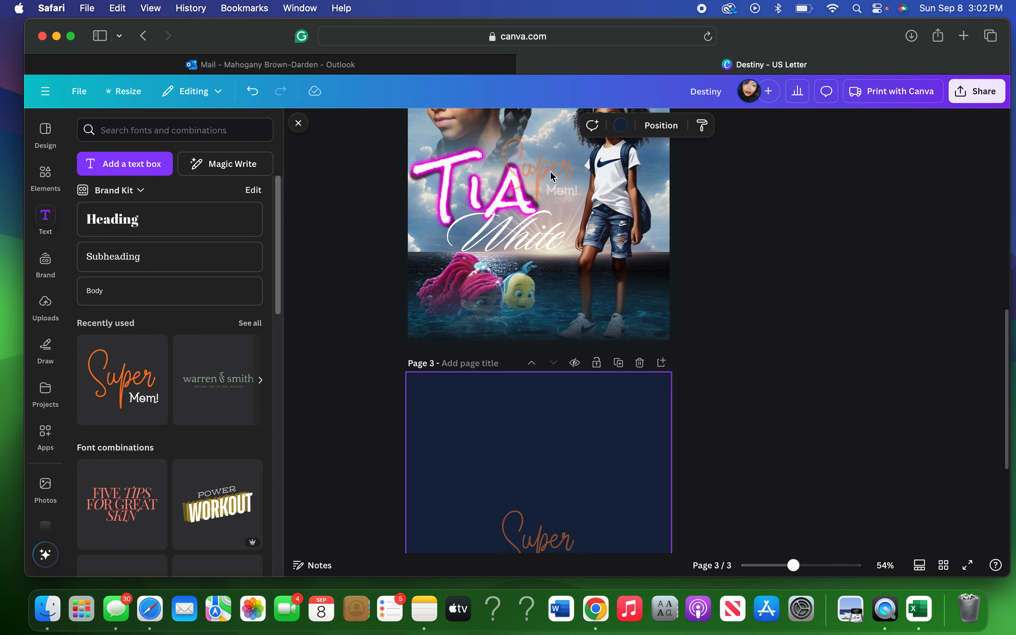
{"action": "left_click", "coordinate": [554, 192]}
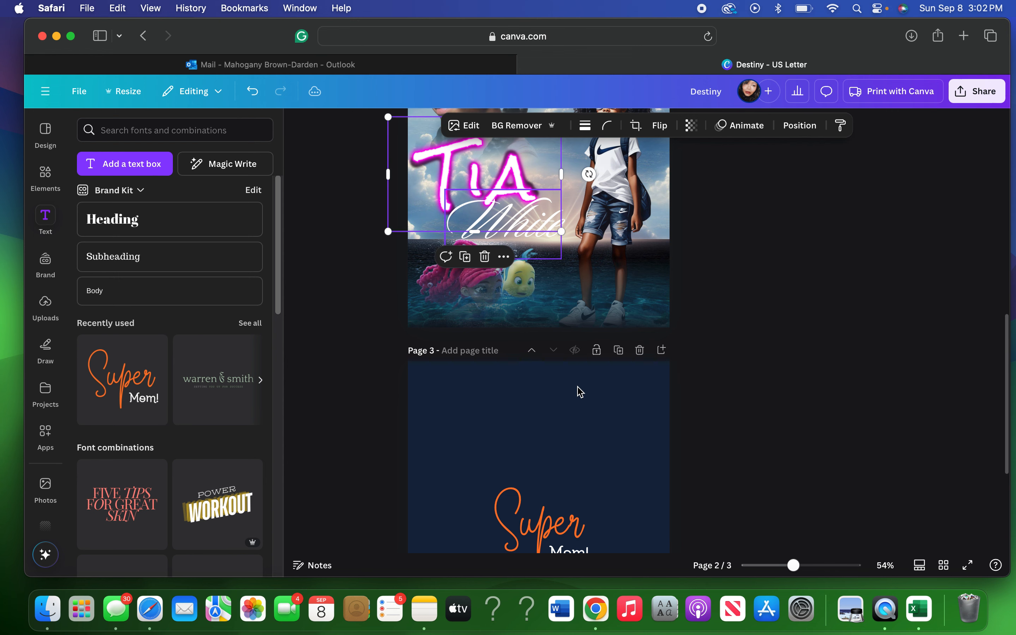
{"action": "scroll", "coordinate": [578, 388], "scroll_direction": "down", "scroll_amount": 3}
{"action": "left_click", "coordinate": [553, 376]}
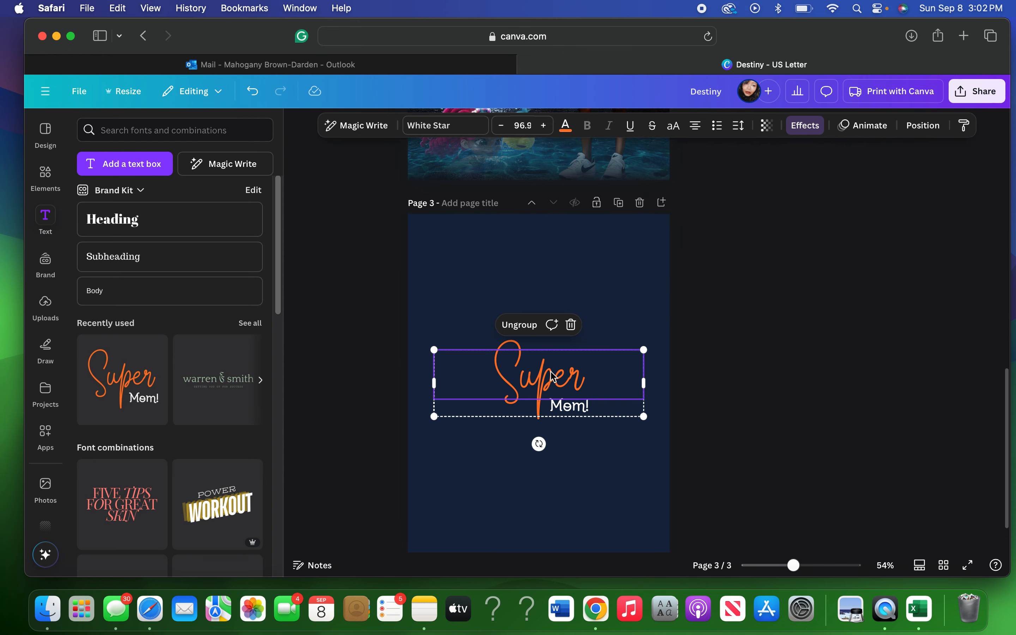
{"action": "double_click", "coordinate": [552, 376]}
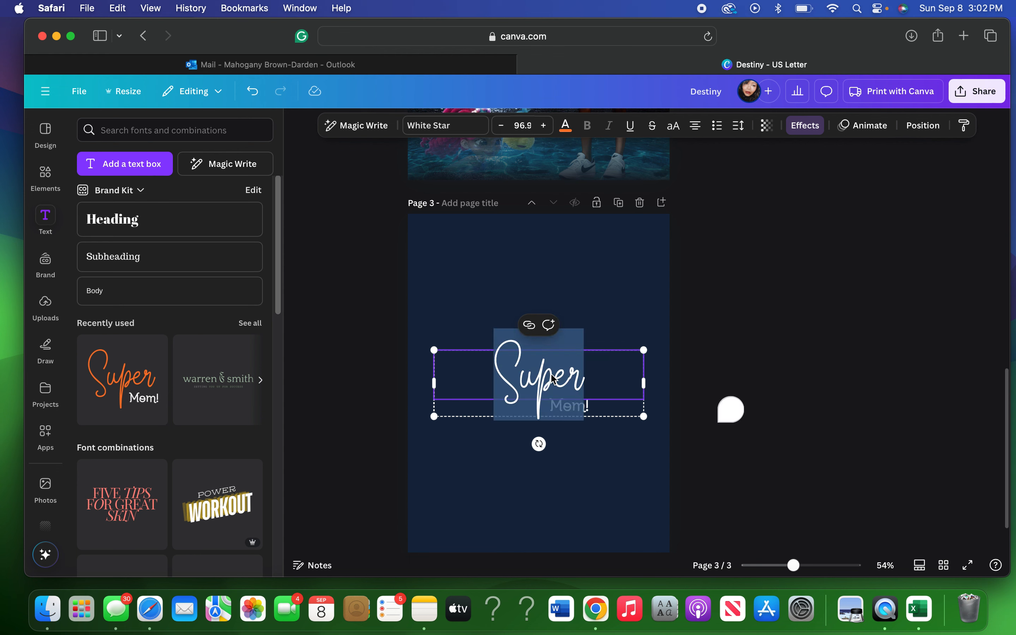
{"action": "left_click", "coordinate": [614, 375]}
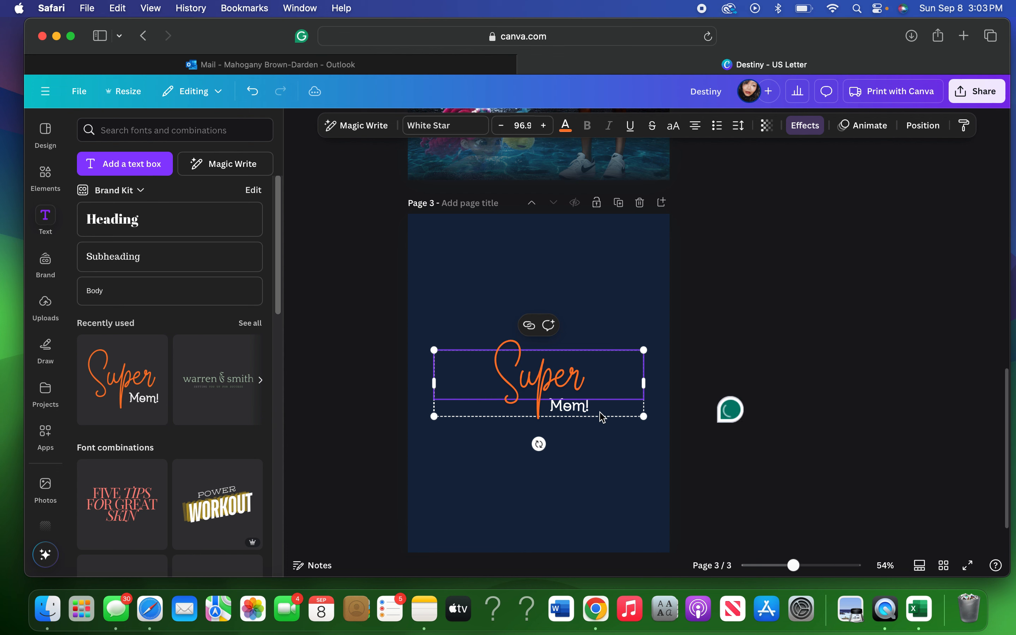
{"action": "left_click", "coordinate": [646, 419]}
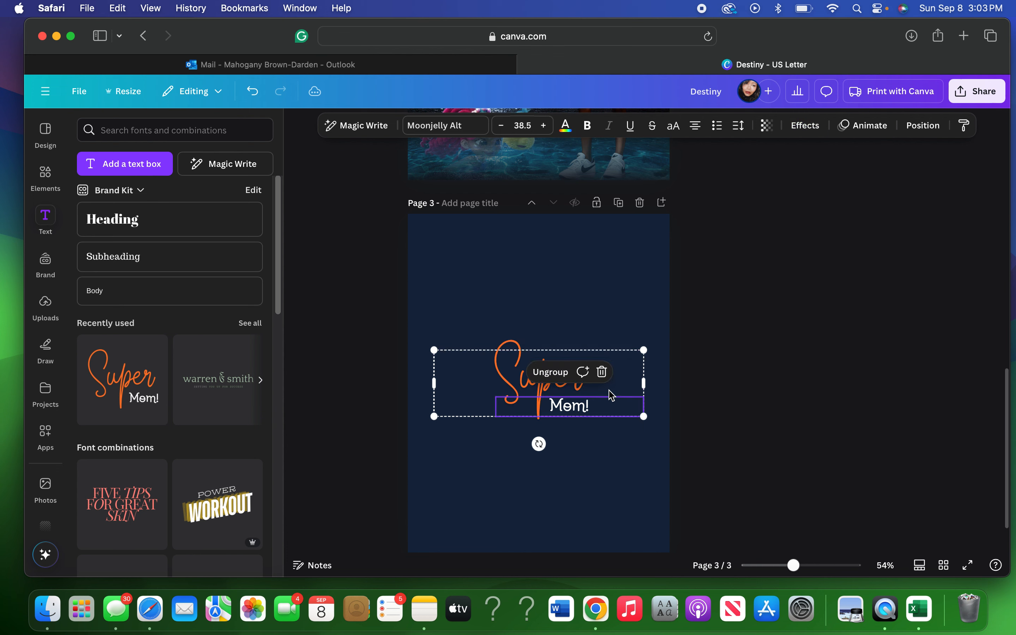
{"action": "left_click", "coordinate": [560, 375]}
{"action": "left_click", "coordinate": [581, 411]}
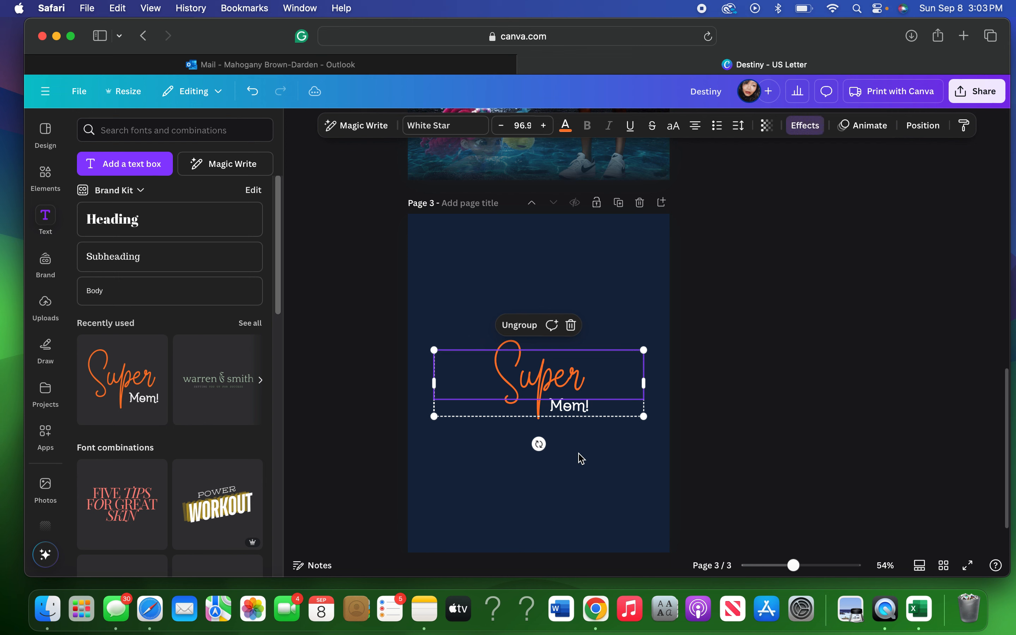
{"action": "left_click", "coordinate": [582, 452]}
{"action": "left_click", "coordinate": [576, 416]}
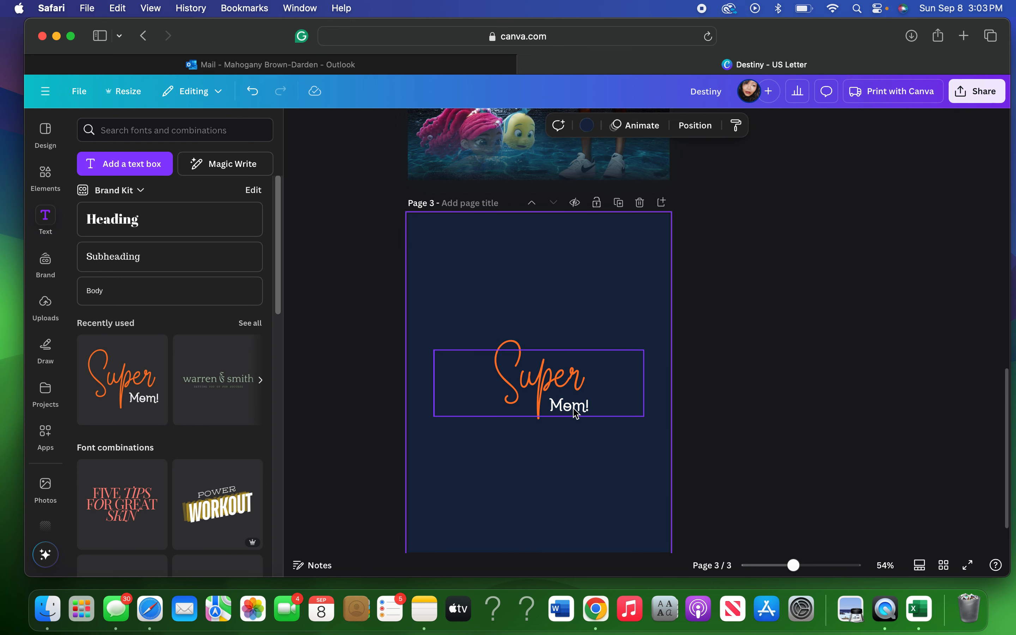
{"action": "left_click", "coordinate": [577, 399]}
{"action": "left_click_drag", "start_coordinate": [577, 424], "coordinate": [579, 444]}
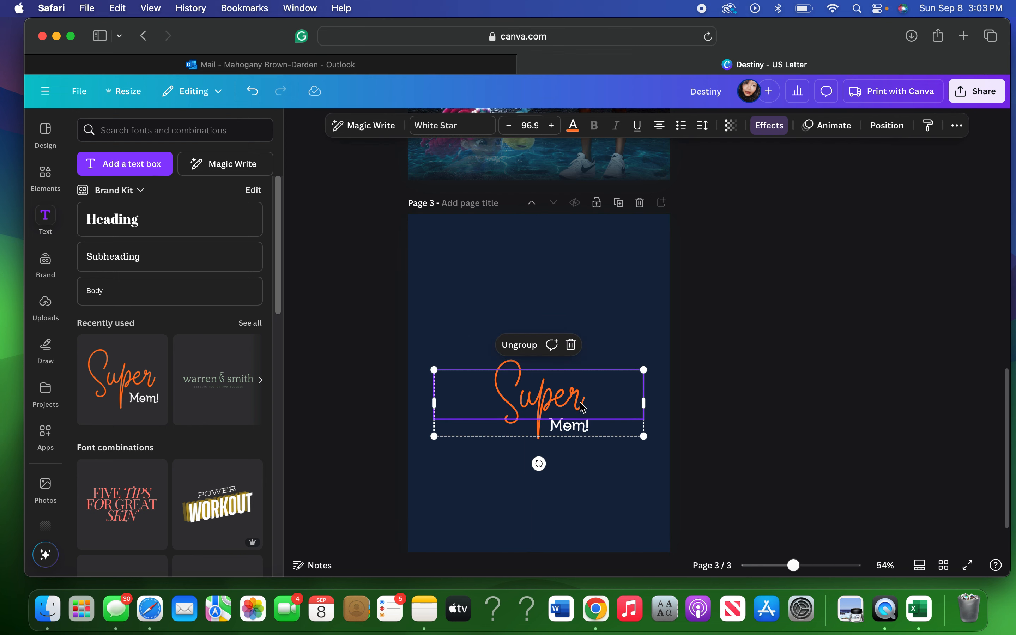
Ungroup Super Mom!, delete 'Mom!', and replace 'Super' with 'White'.
{"action": "left_click", "coordinate": [535, 353]}
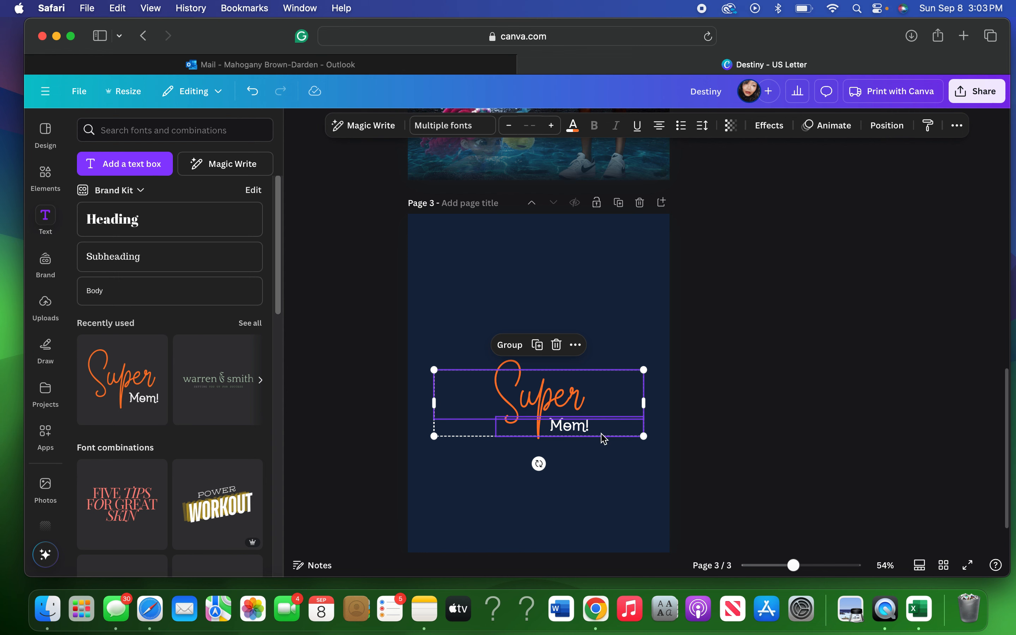
{"action": "left_click", "coordinate": [601, 448]}
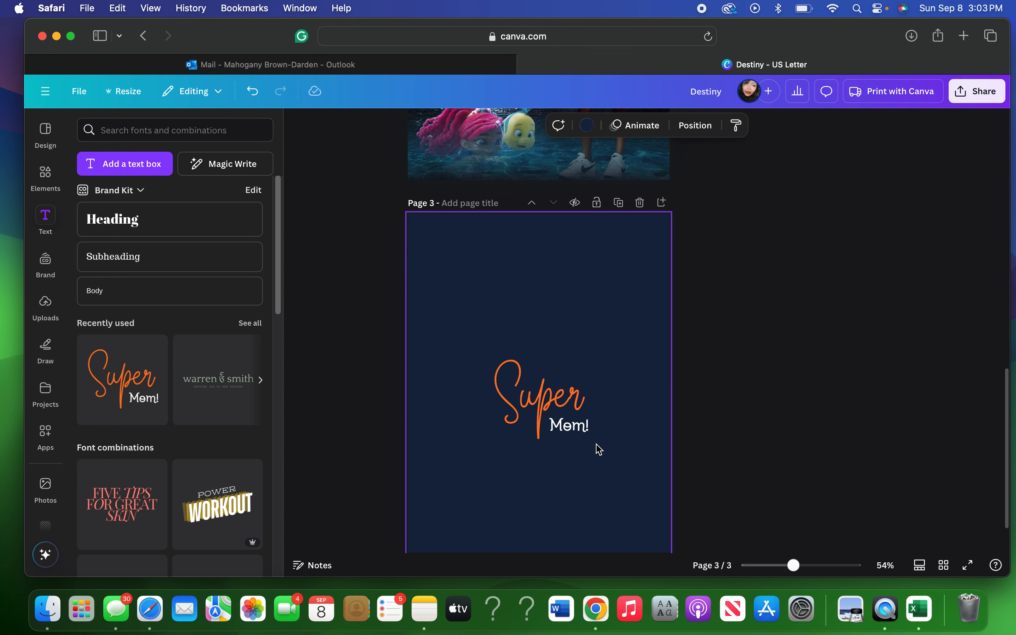
{"action": "left_click", "coordinate": [588, 432]}
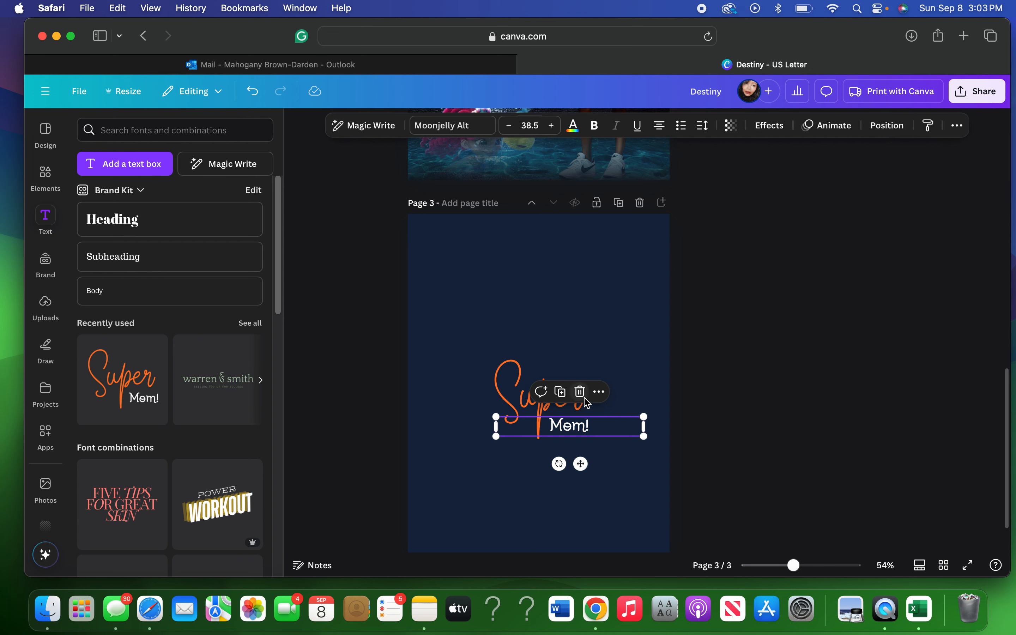
{"action": "key", "text": "Delete"}
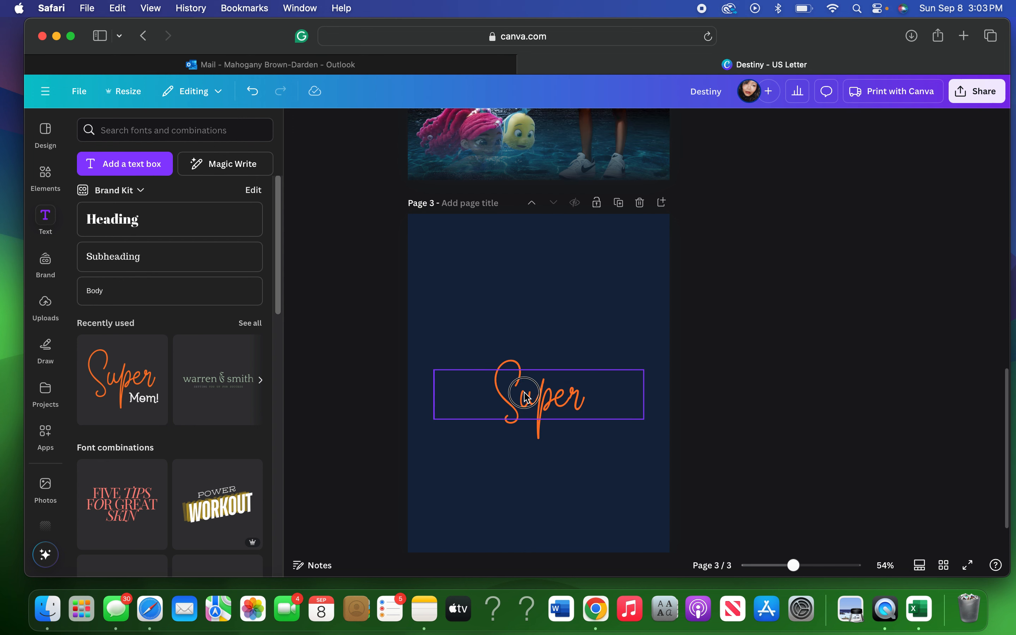
{"action": "left_click", "coordinate": [527, 399]}
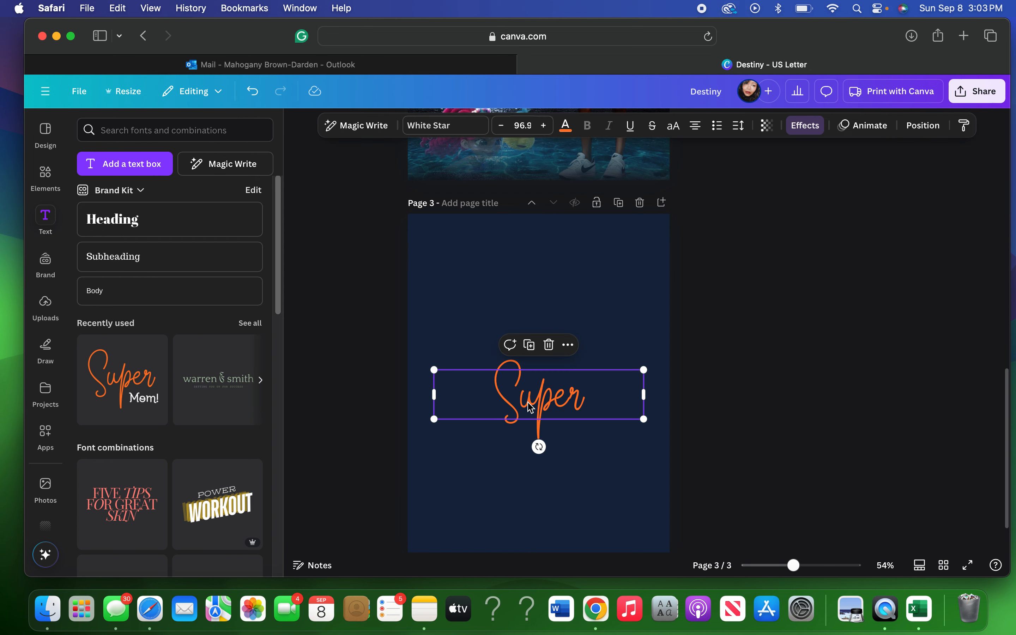
{"action": "double_click", "coordinate": [528, 404]}
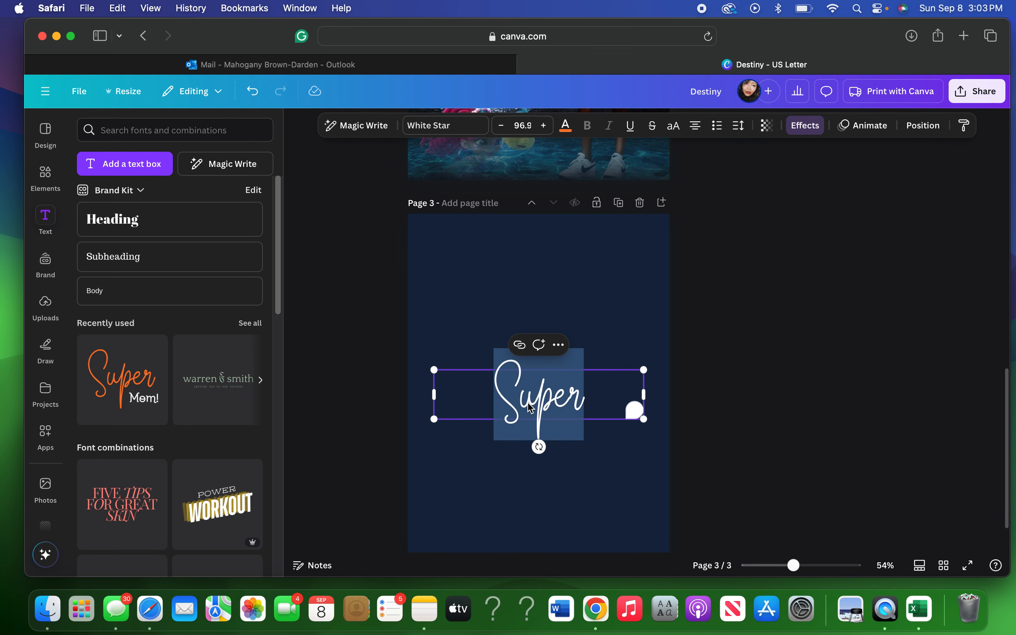
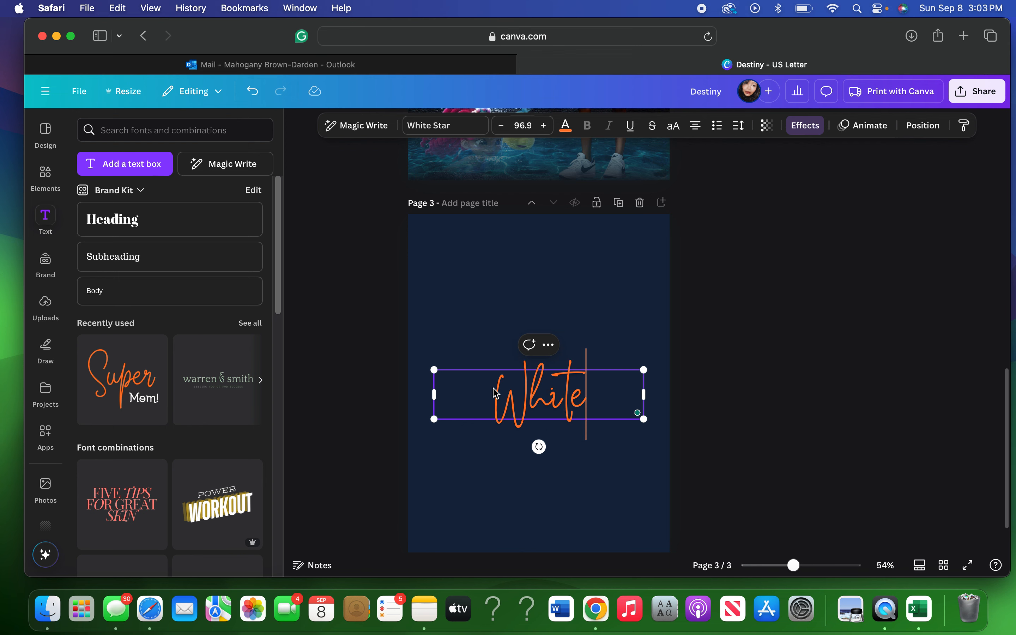
Delete the script 'White' from page 2, then reselect page 3's orange 'White'.
{"action": "scroll", "coordinate": [542, 318], "scroll_direction": "up", "scroll_amount": 5}
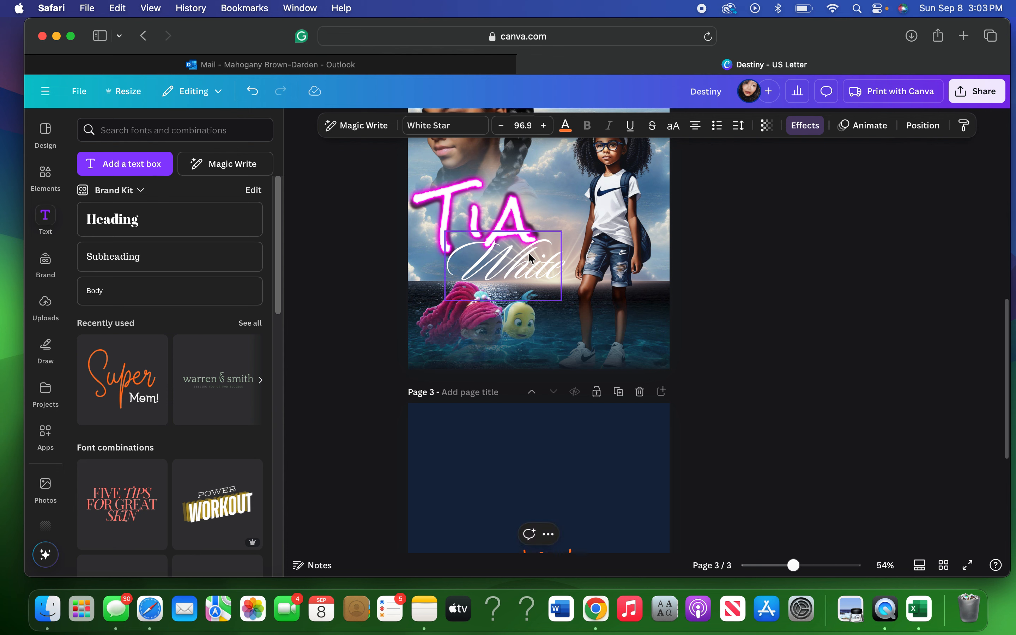
{"action": "left_click", "coordinate": [508, 237]}
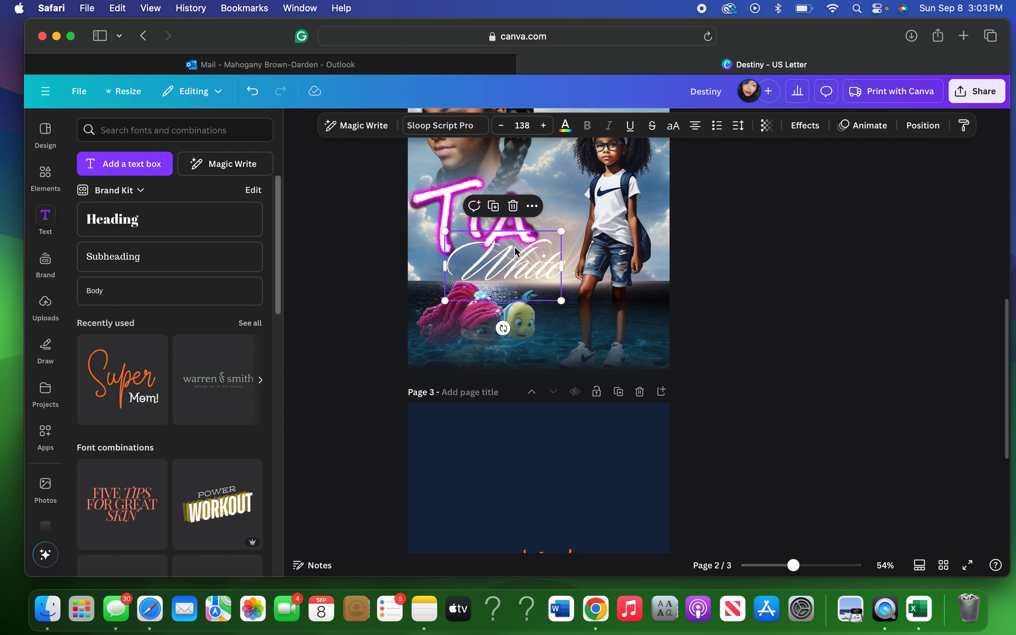
{"action": "left_click", "coordinate": [513, 206]}
{"action": "scroll", "coordinate": [538, 336], "scroll_direction": "down", "scroll_amount": 3}
{"action": "left_click", "coordinate": [539, 496]}
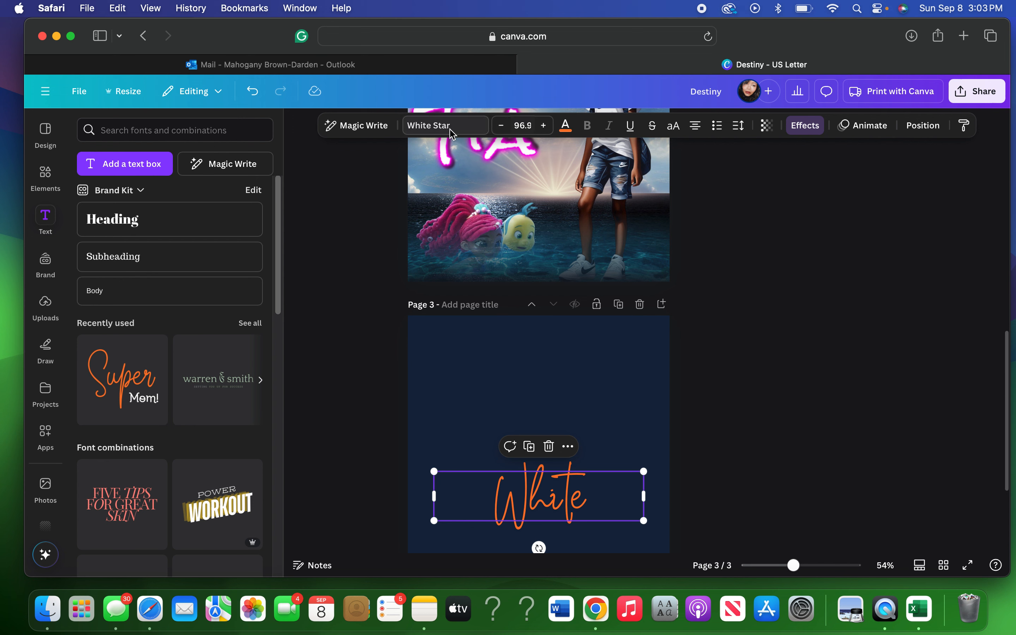
Colour page 3's 'White' brand pink and add a Neon effect at intensity 100.
{"action": "left_click", "coordinate": [566, 126]}
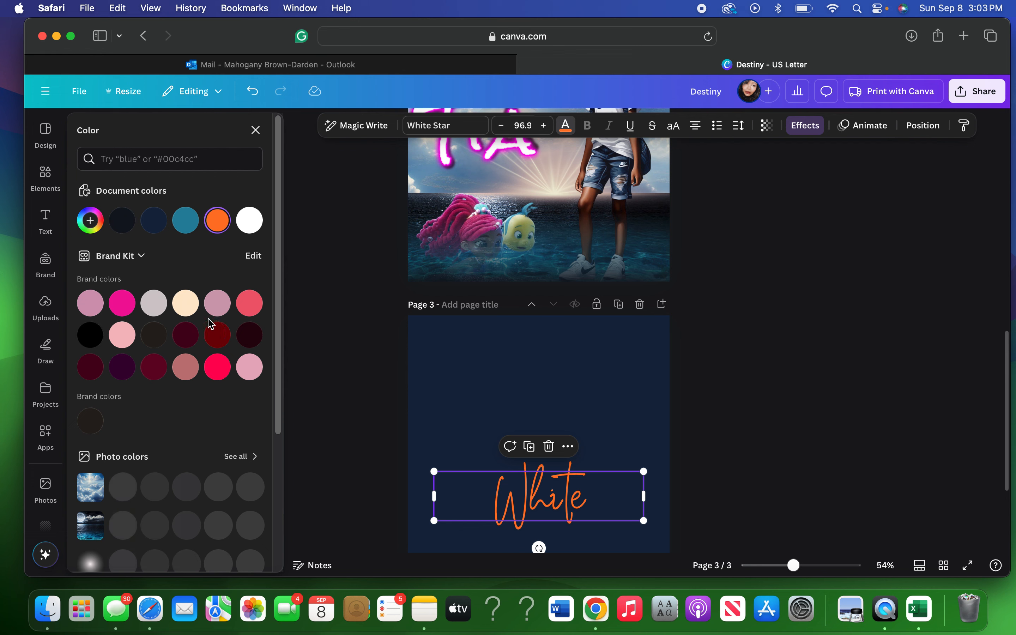
{"action": "left_click", "coordinate": [121, 306]}
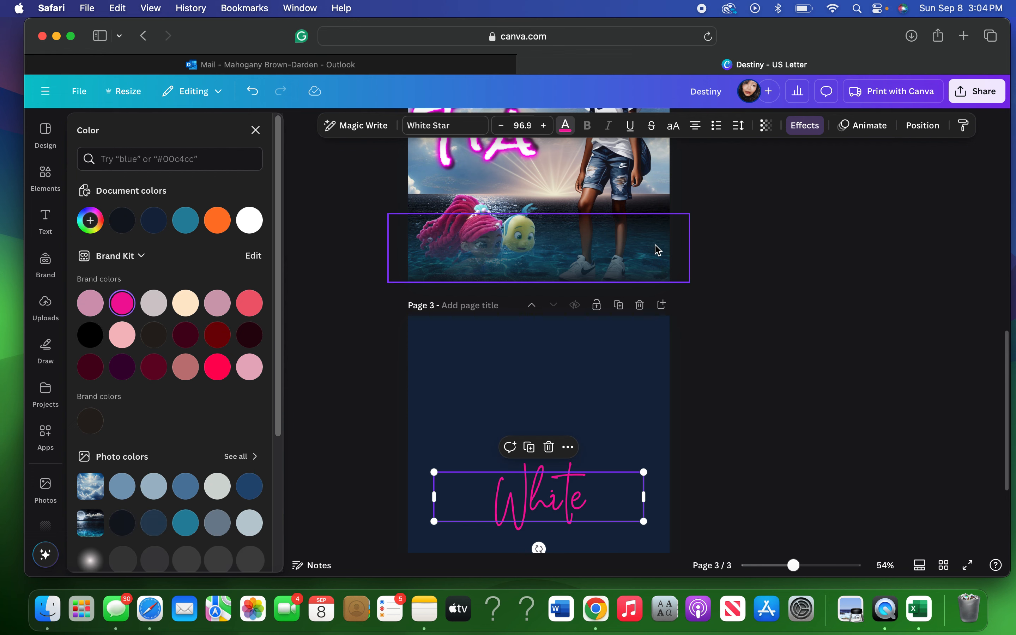
{"action": "left_click", "coordinate": [794, 131]}
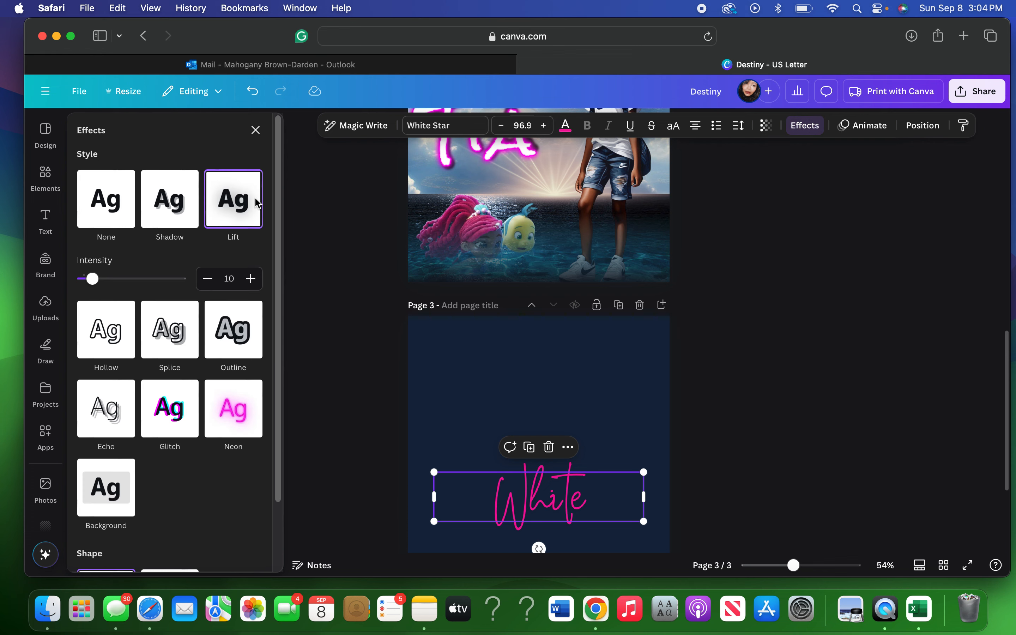
{"action": "left_click", "coordinate": [227, 404]}
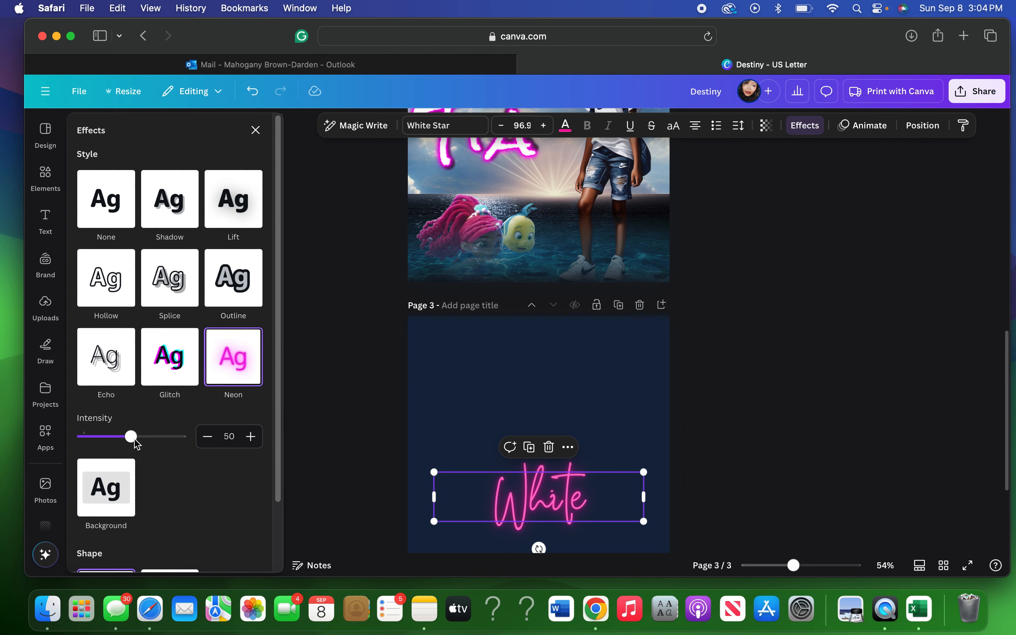
{"action": "left_click_drag", "start_coordinate": [131, 436], "coordinate": [187, 445]}
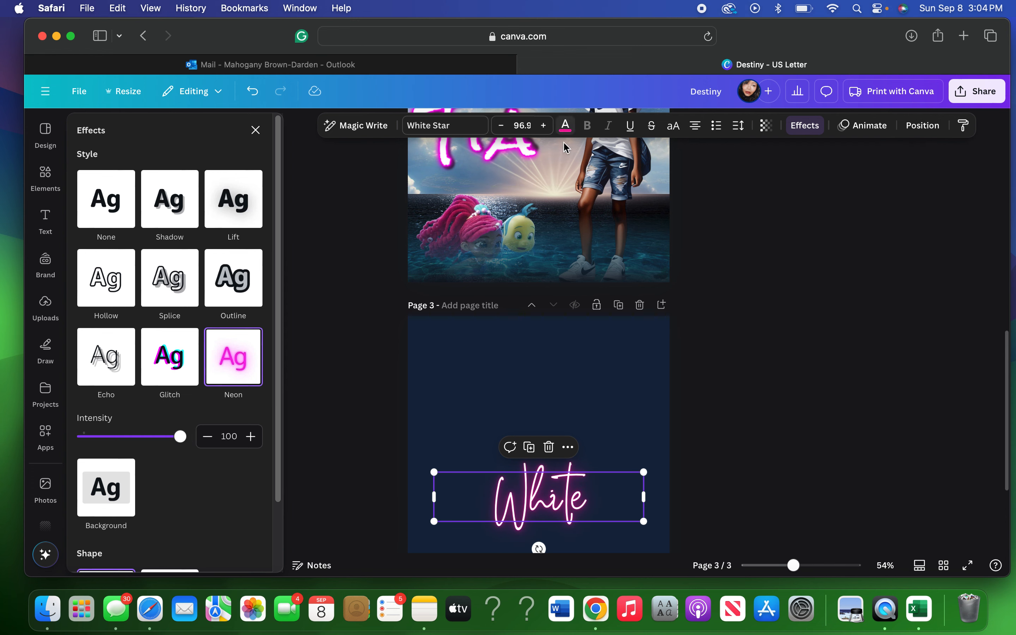
{"action": "left_click", "coordinate": [565, 127]}
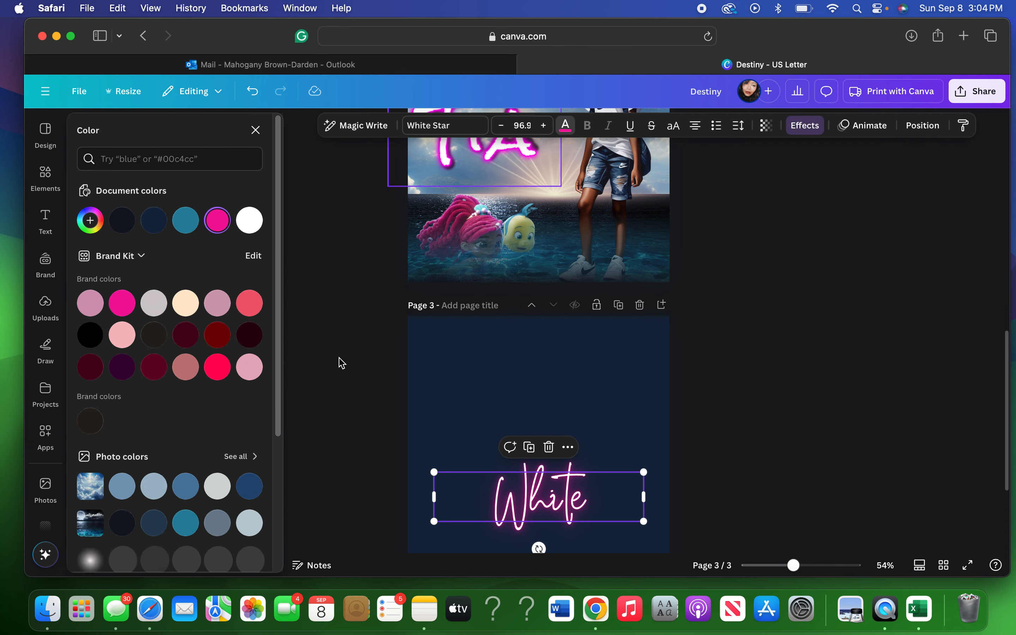
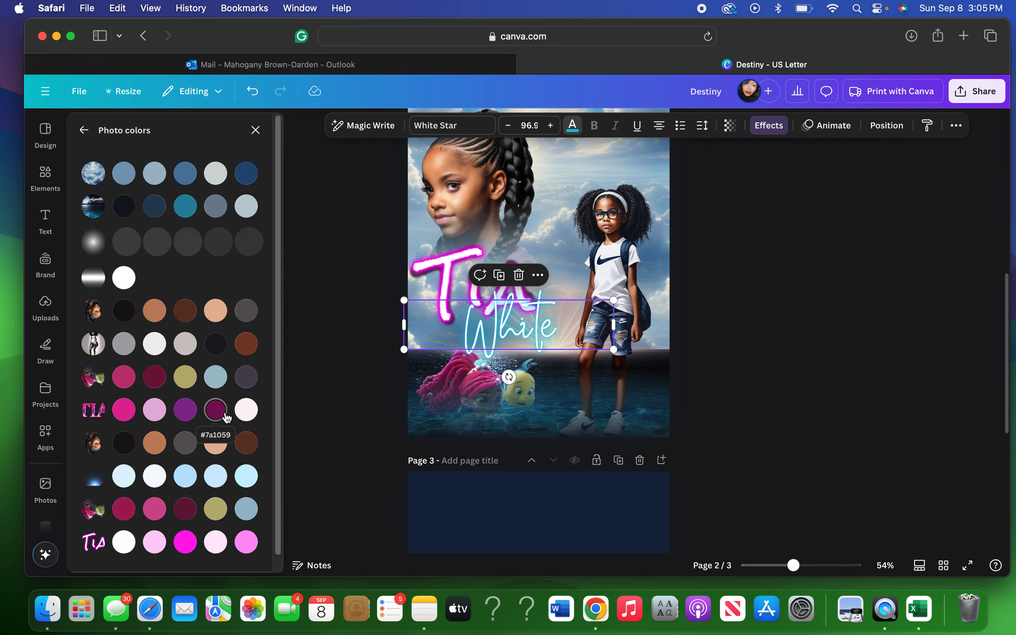
Recolour page 2's 'White' script to olive cream #b8b376 from the Photo colors palette.
{"action": "left_click", "coordinate": [125, 409]}
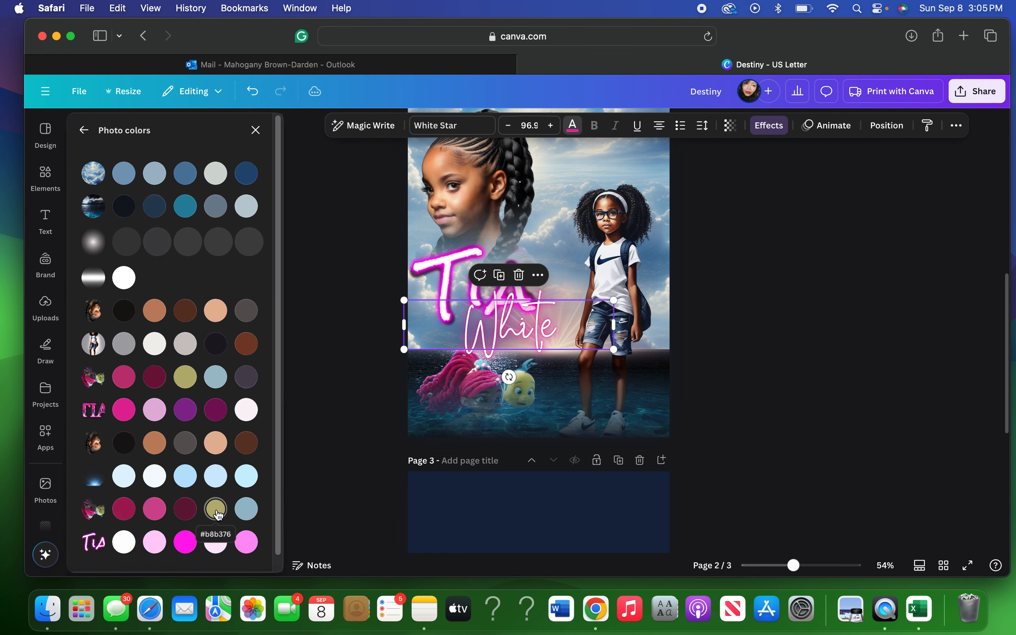
{"action": "left_click", "coordinate": [216, 509]}
{"action": "left_click", "coordinate": [46, 221]}
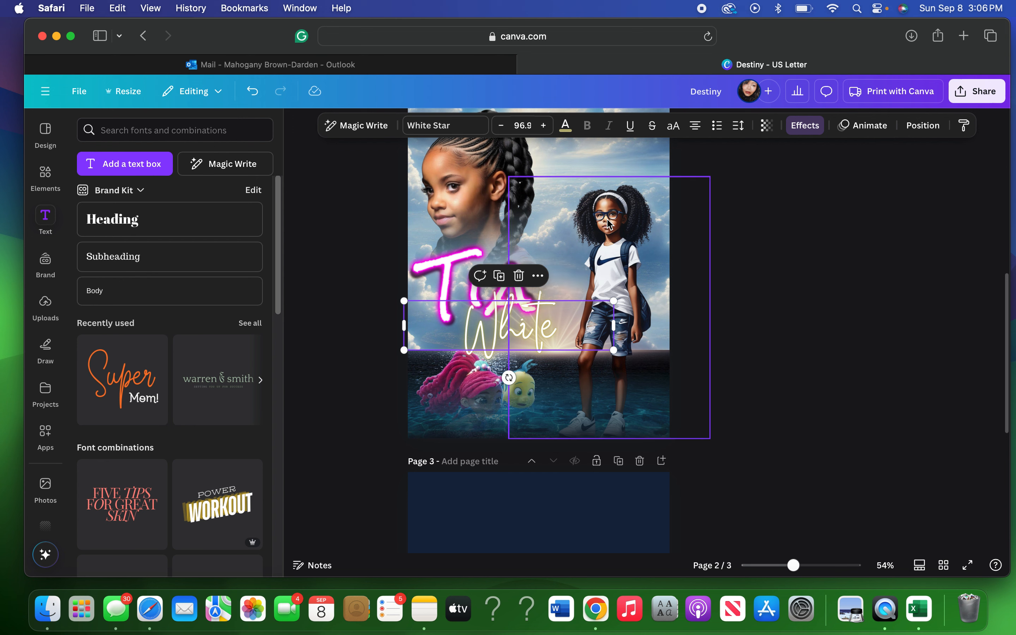
Try the Lift effect on 'White' and change its text colour to yellow.
{"action": "left_click", "coordinate": [804, 126]}
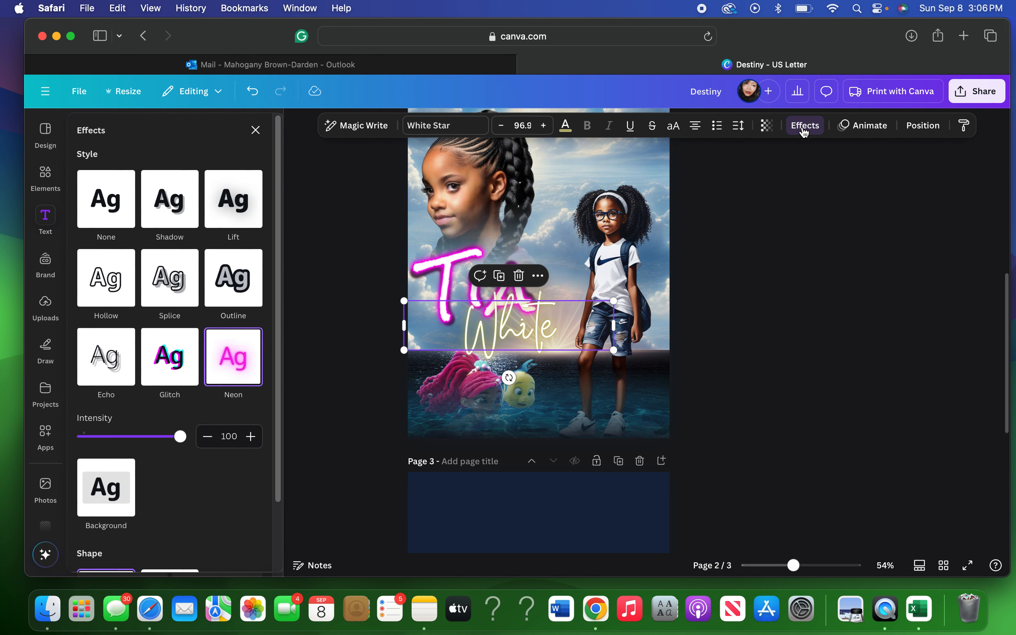
{"action": "left_click", "coordinate": [228, 209]}
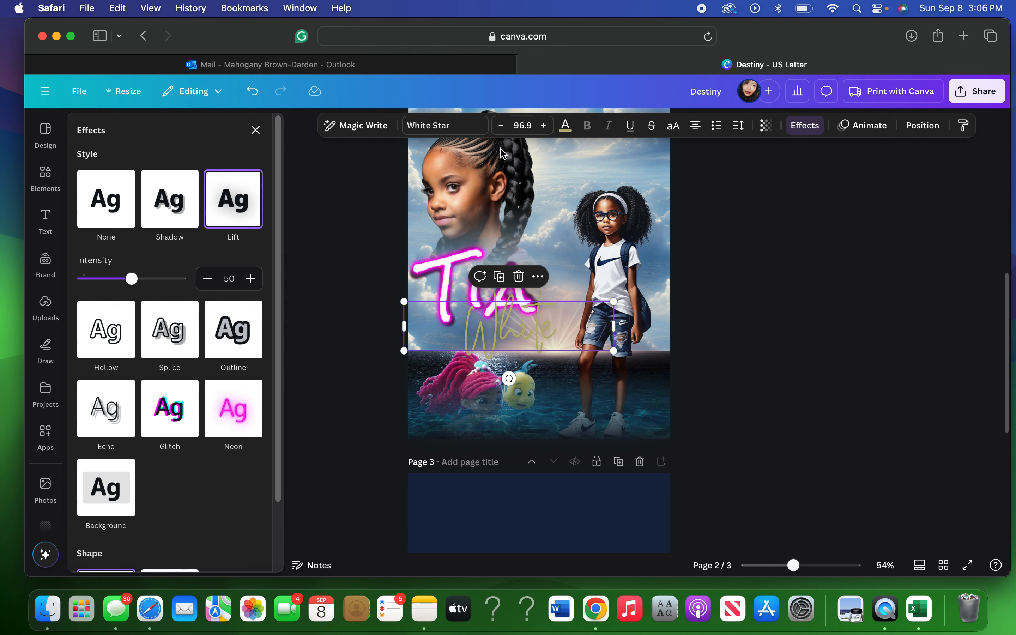
{"action": "left_click", "coordinate": [566, 126]}
{"action": "scroll", "coordinate": [170, 378], "scroll_direction": "down", "scroll_amount": 5}
{"action": "left_click", "coordinate": [185, 549]}
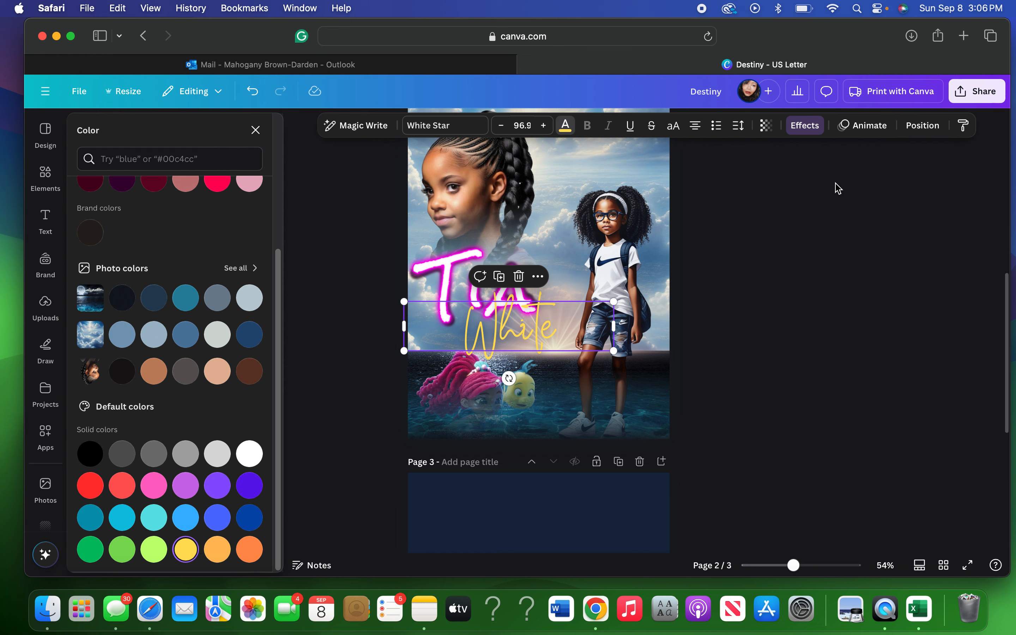
Switch 'White' back to Neon at intensity 95 and shrink it slightly.
{"action": "left_click", "coordinate": [809, 132]}
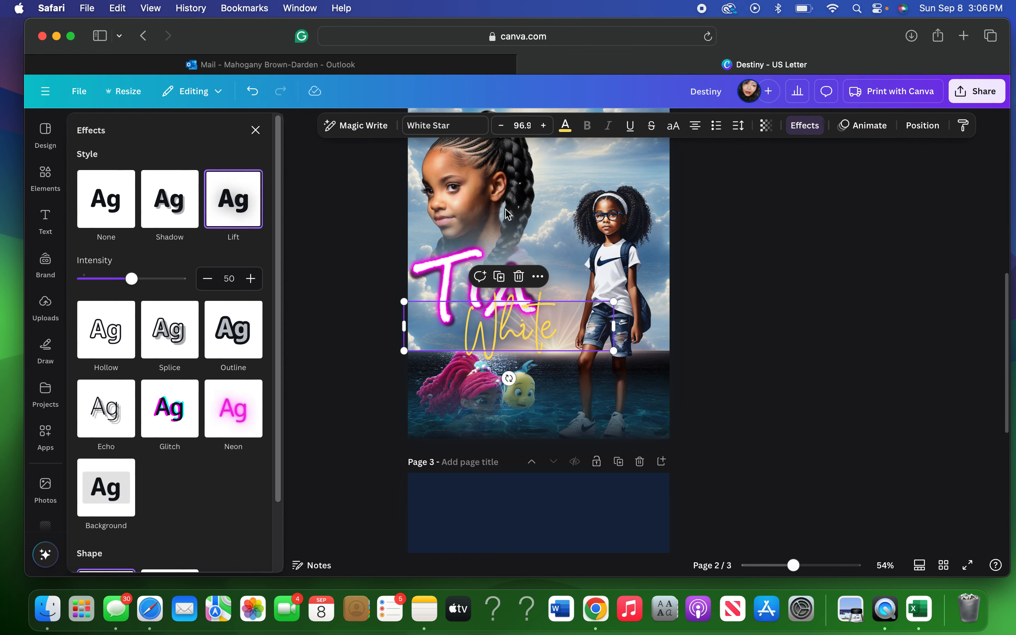
{"action": "left_click", "coordinate": [225, 426]}
{"action": "left_click_drag", "start_coordinate": [131, 437], "coordinate": [175, 436]}
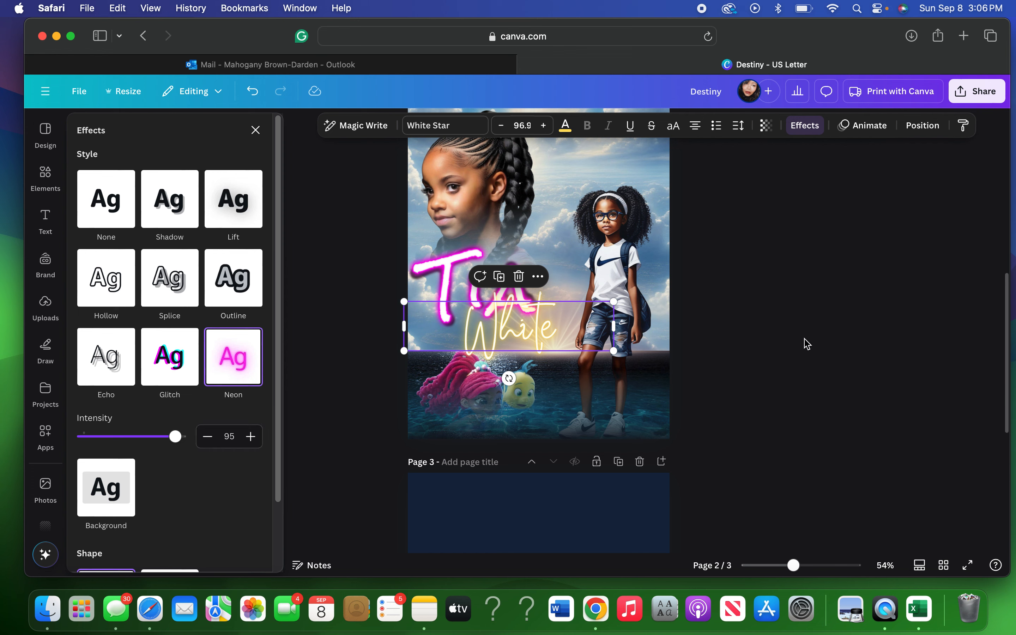
{"action": "left_click", "coordinate": [804, 339]}
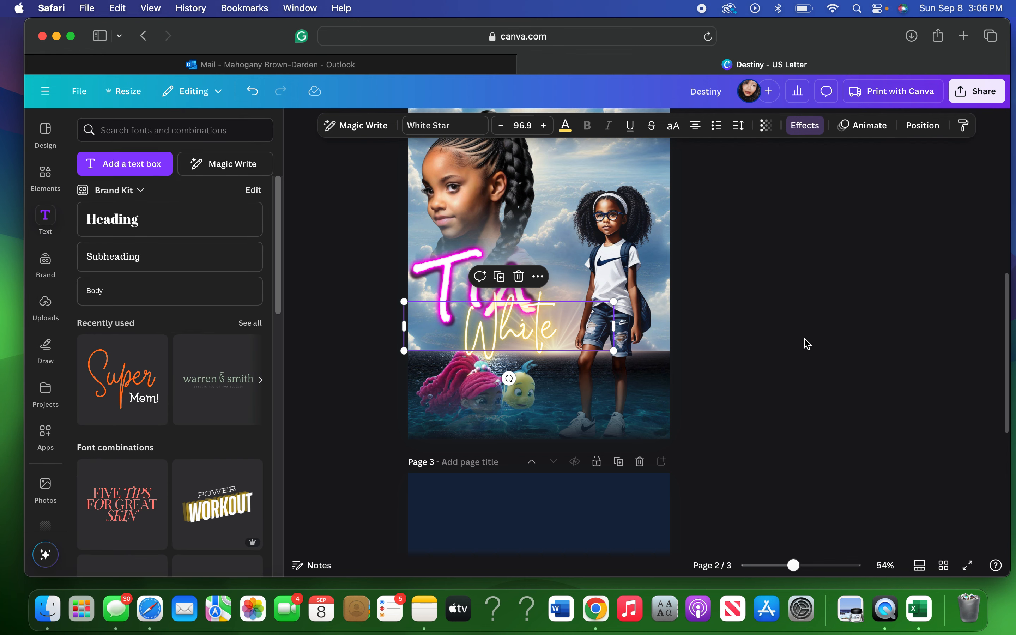
{"action": "left_click", "coordinate": [807, 344]}
{"action": "left_click", "coordinate": [452, 280]}
{"action": "mouse_move", "coordinate": [601, 345]}
{"action": "left_mouse_down"}
{"action": "mouse_move", "coordinate": [585, 337]}
{"action": "mouse_move", "coordinate": [612, 341]}
{"action": "left_mouse_up"}
Bring page 2's 'White' script to font size 87.3, then scroll up to page 1.
{"action": "left_click", "coordinate": [533, 330]}
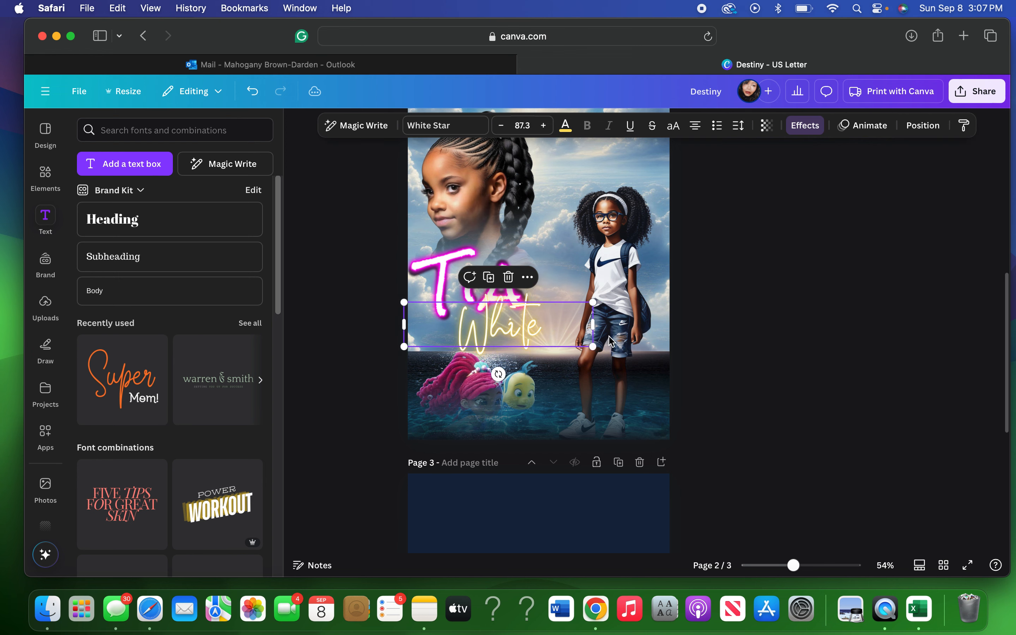
{"action": "left_click", "coordinate": [767, 233]}
{"action": "scroll", "coordinate": [714, 284], "scroll_direction": "up", "scroll_amount": 5}
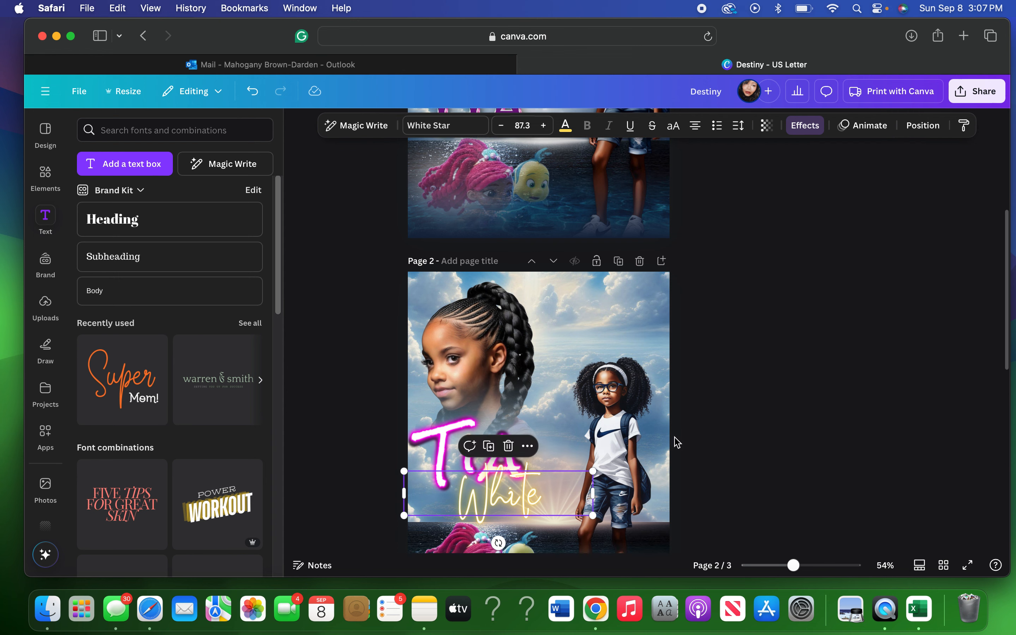
{"action": "scroll", "coordinate": [676, 442], "scroll_direction": "up", "scroll_amount": 6}
{"action": "left_click", "coordinate": [528, 281]}
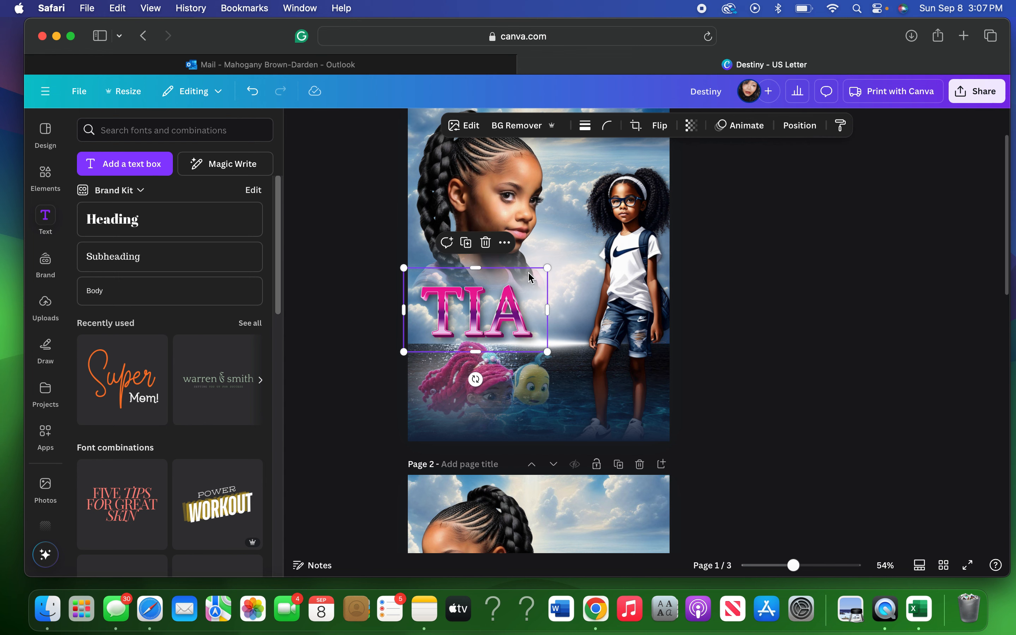
{"action": "left_click", "coordinate": [505, 243]}
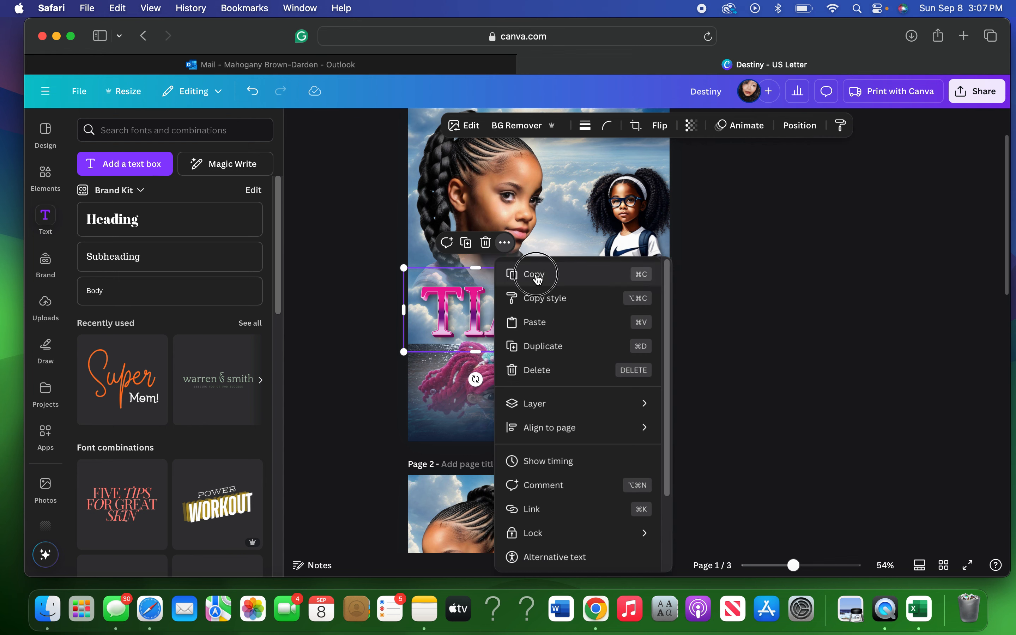
{"action": "left_click", "coordinate": [538, 277]}
{"action": "scroll", "coordinate": [677, 378], "scroll_direction": "down", "scroll_amount": 5}
{"action": "key", "text": "super+v"}
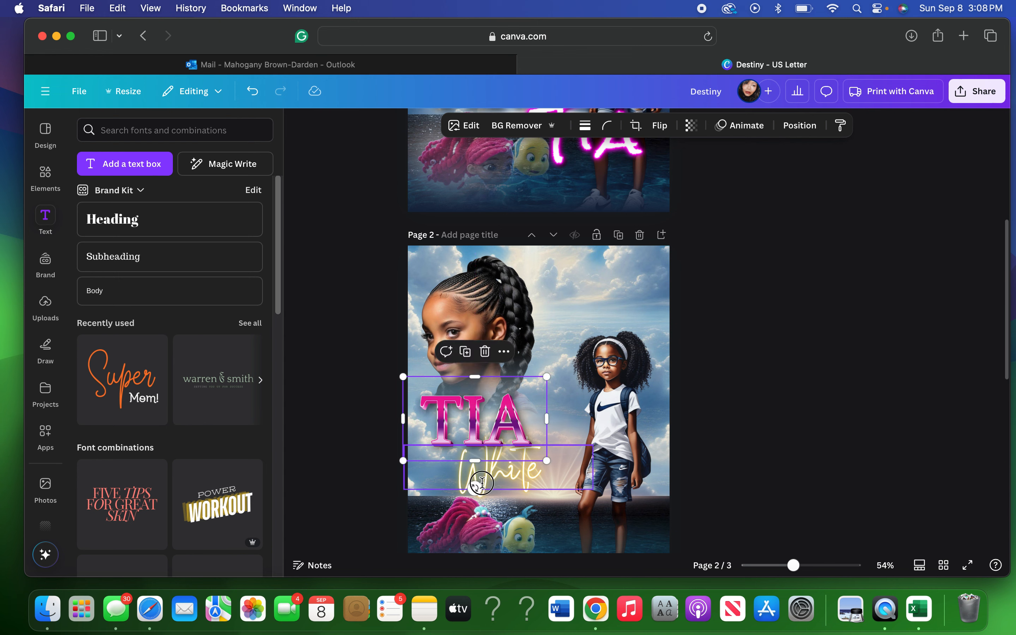
{"action": "left_click", "coordinate": [483, 479]}
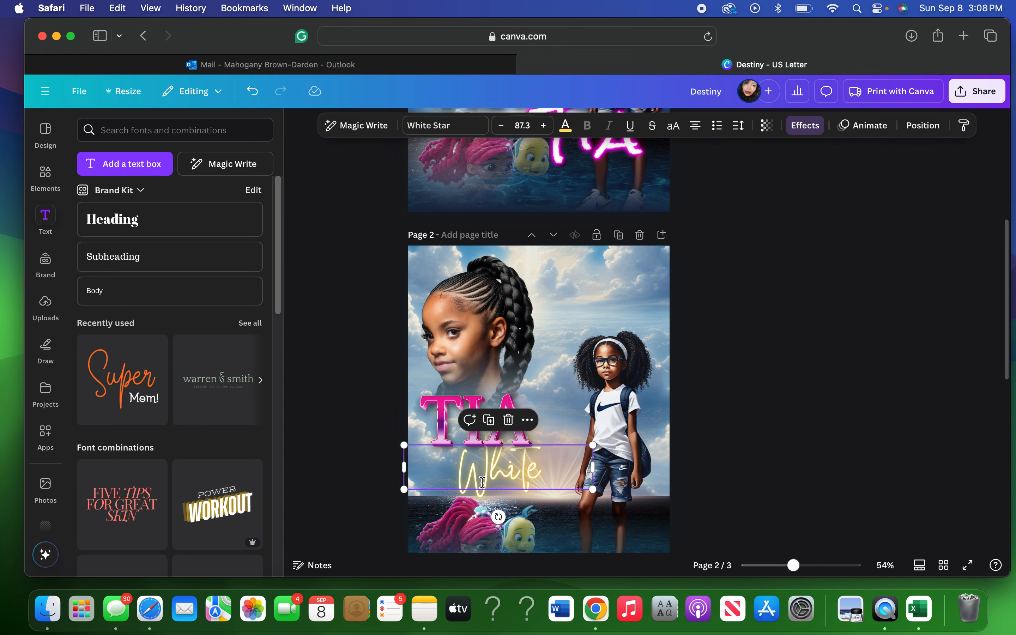
{"action": "left_click", "coordinate": [572, 133]}
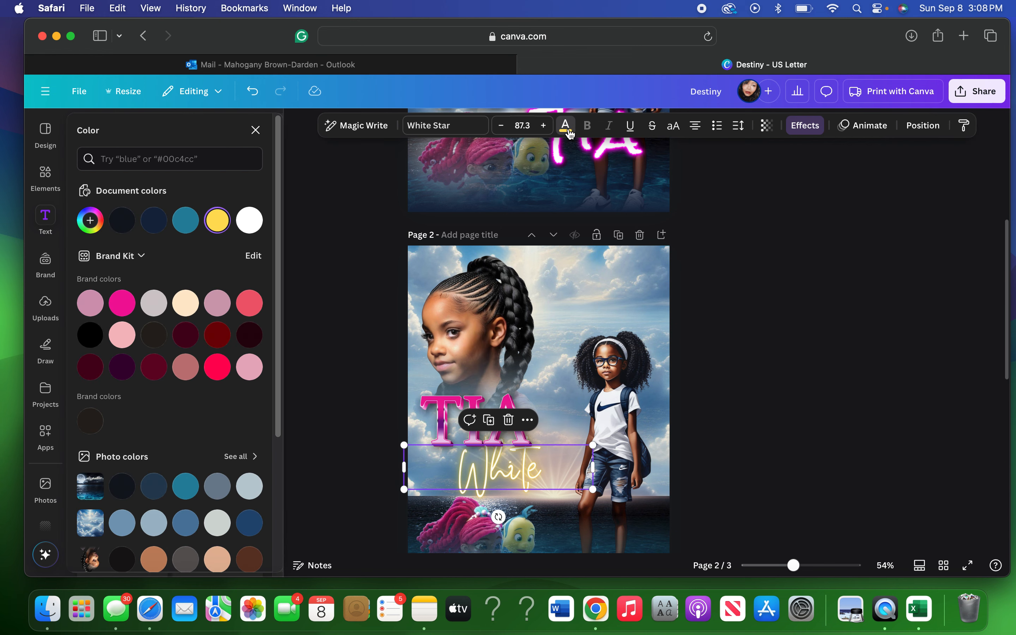
{"action": "left_click", "coordinate": [250, 223]}
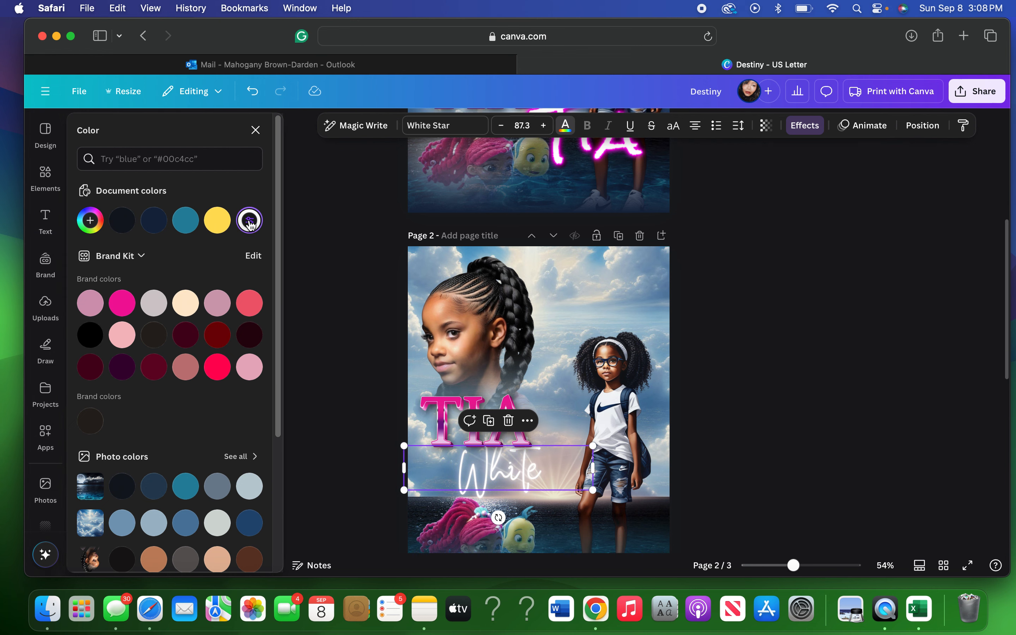
{"action": "left_click", "coordinate": [803, 126]}
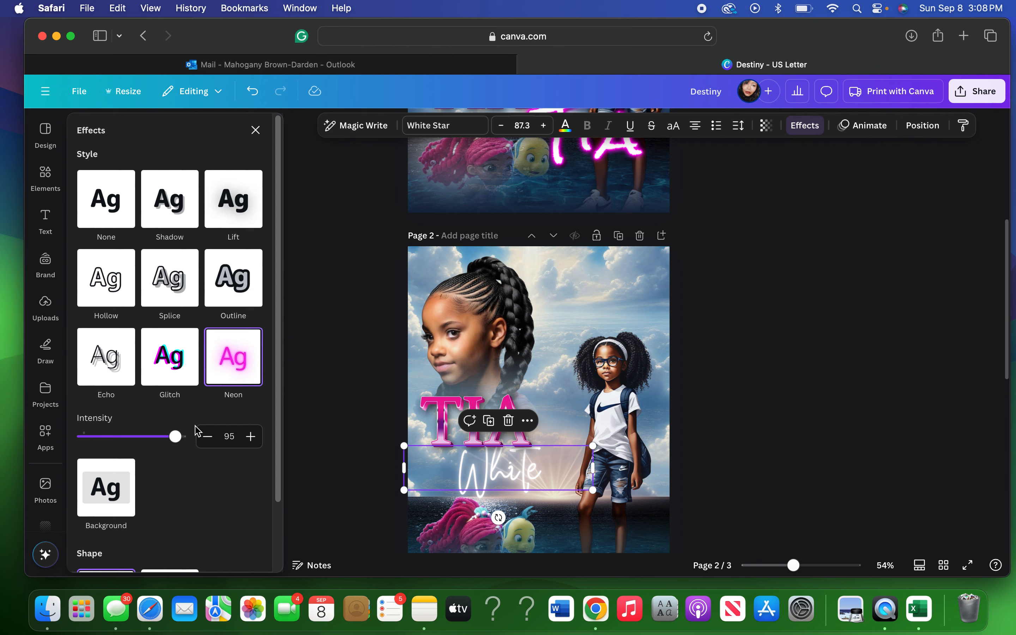
{"action": "left_click_drag", "start_coordinate": [181, 445], "coordinate": [88, 439]}
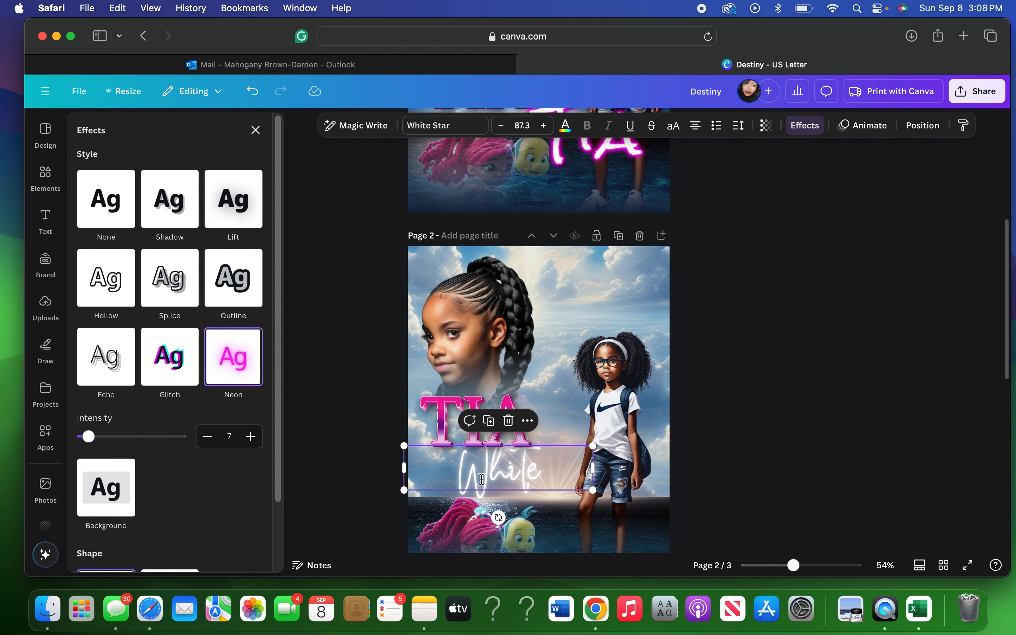
{"action": "left_click_drag", "start_coordinate": [481, 480], "coordinate": [482, 471]}
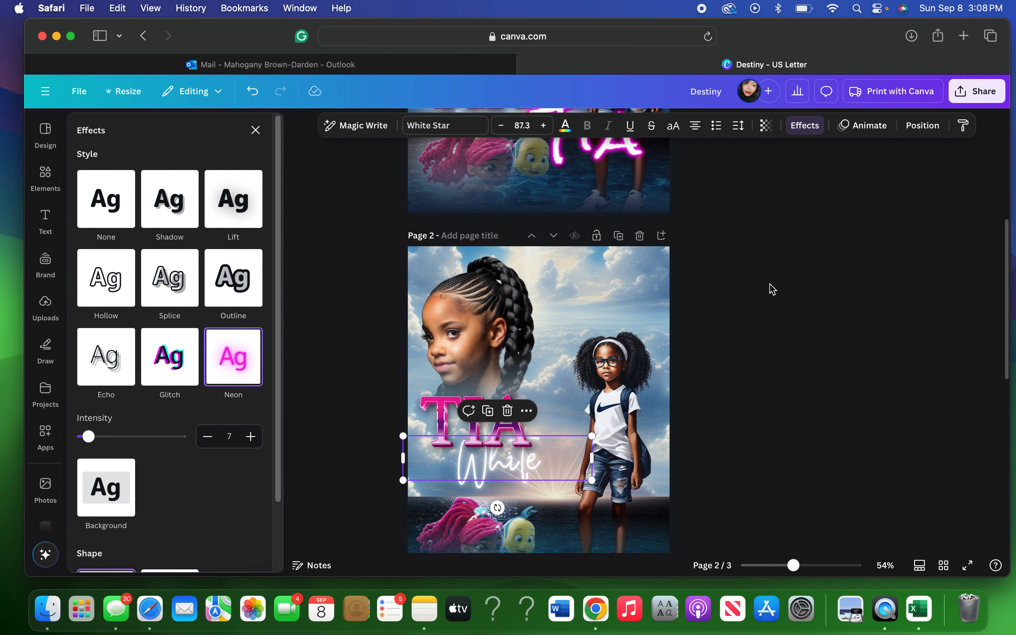
{"action": "left_click", "coordinate": [169, 199]}
{"action": "scroll", "coordinate": [728, 334], "scroll_direction": "down", "scroll_amount": 2}
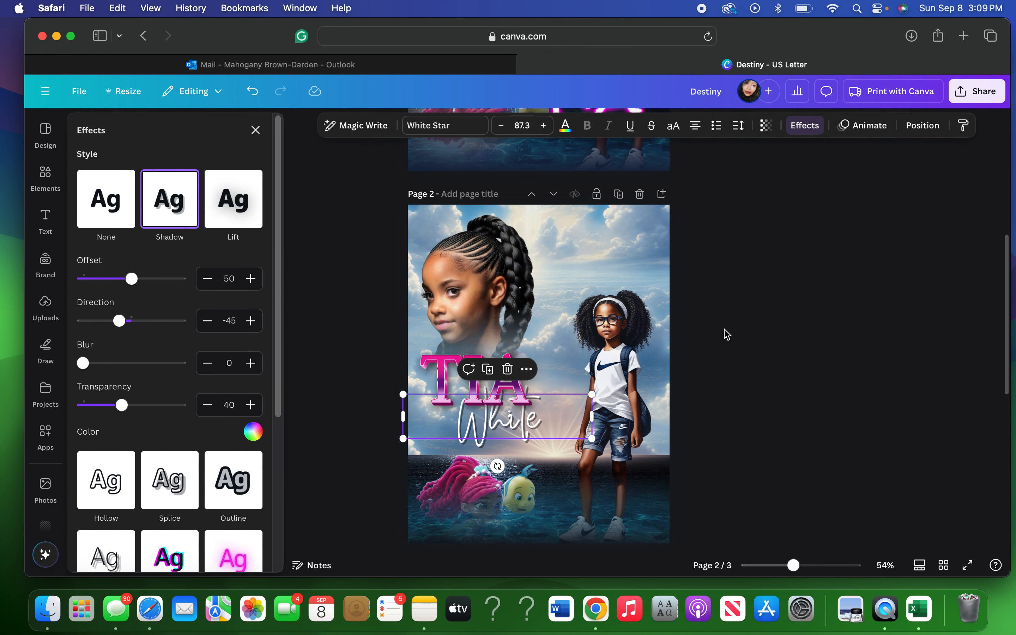
Shrink the standing-girl photo on page 2 to about 6.3 × 8.2.
{"action": "scroll", "coordinate": [728, 336], "scroll_direction": "down", "scroll_amount": 2}
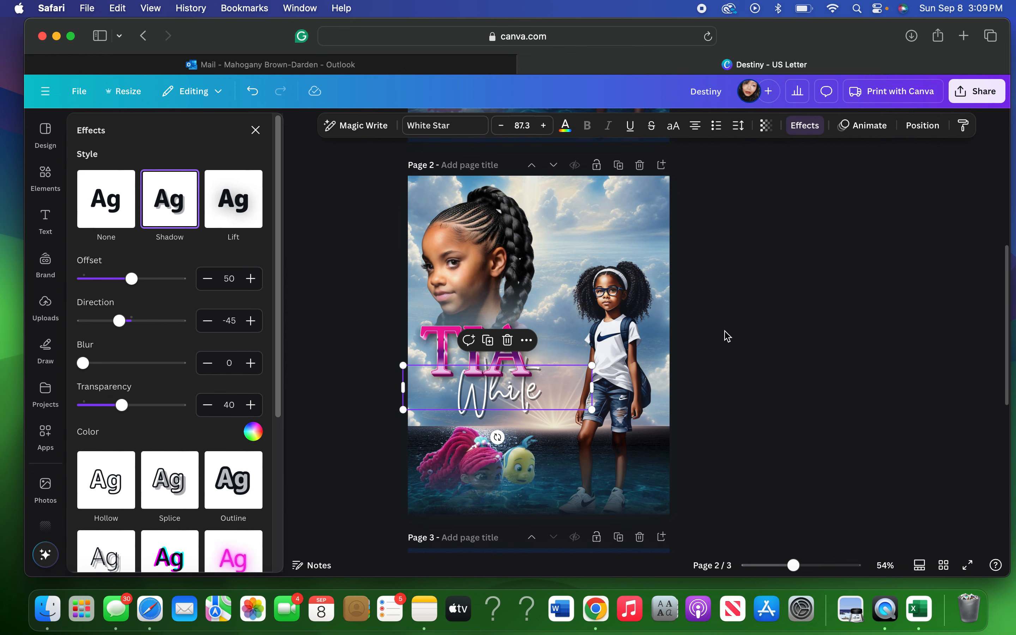
{"action": "scroll", "coordinate": [727, 336], "scroll_direction": "up", "scroll_amount": 2}
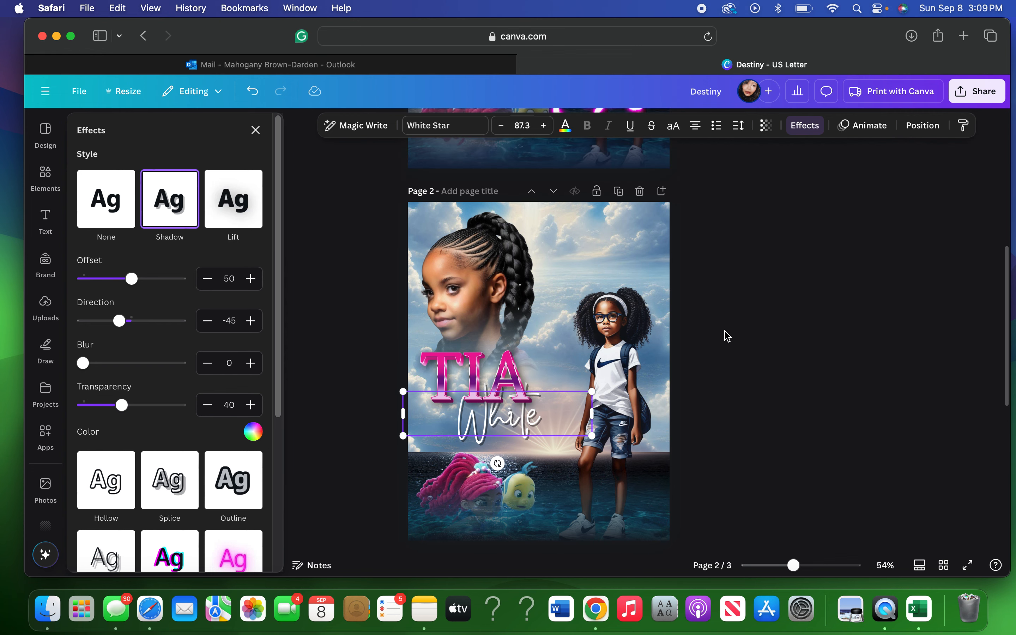
{"action": "scroll", "coordinate": [728, 336], "scroll_direction": "down", "scroll_amount": 10}
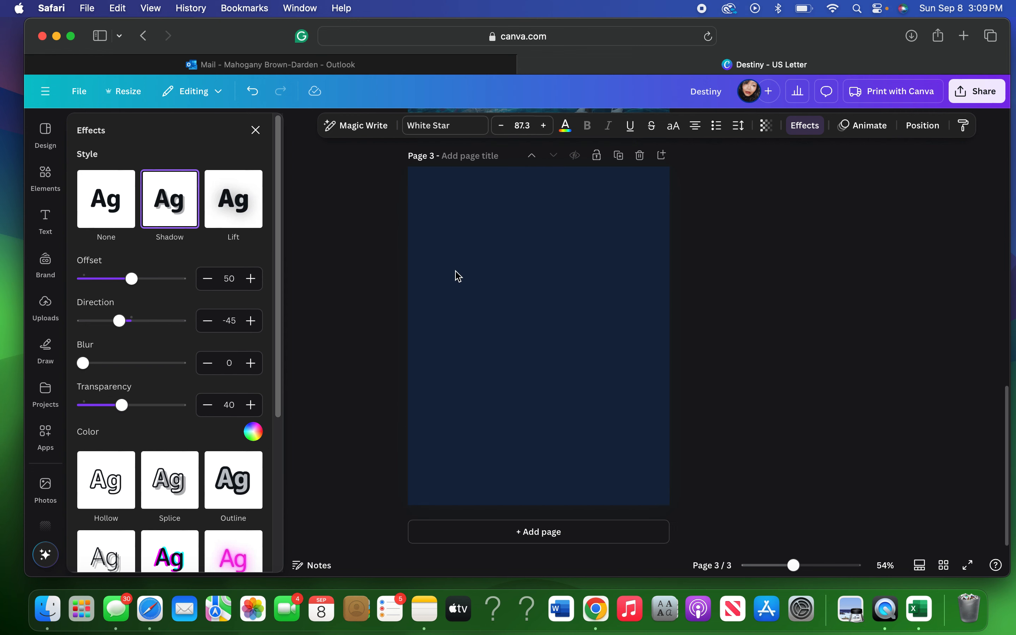
{"action": "scroll", "coordinate": [731, 281], "scroll_direction": "up", "scroll_amount": 15}
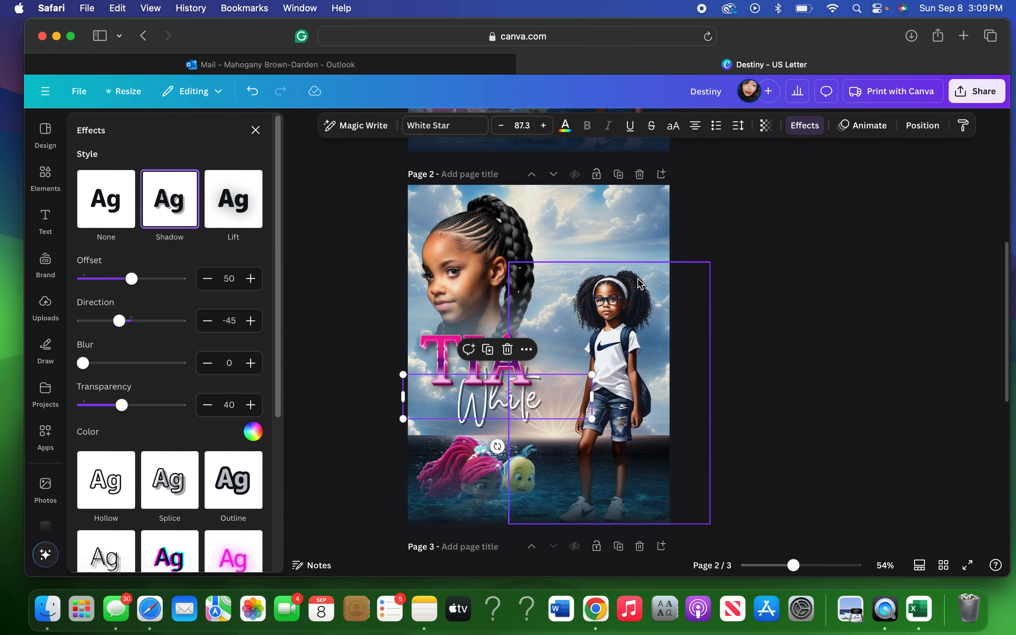
{"action": "left_click", "coordinate": [710, 265]}
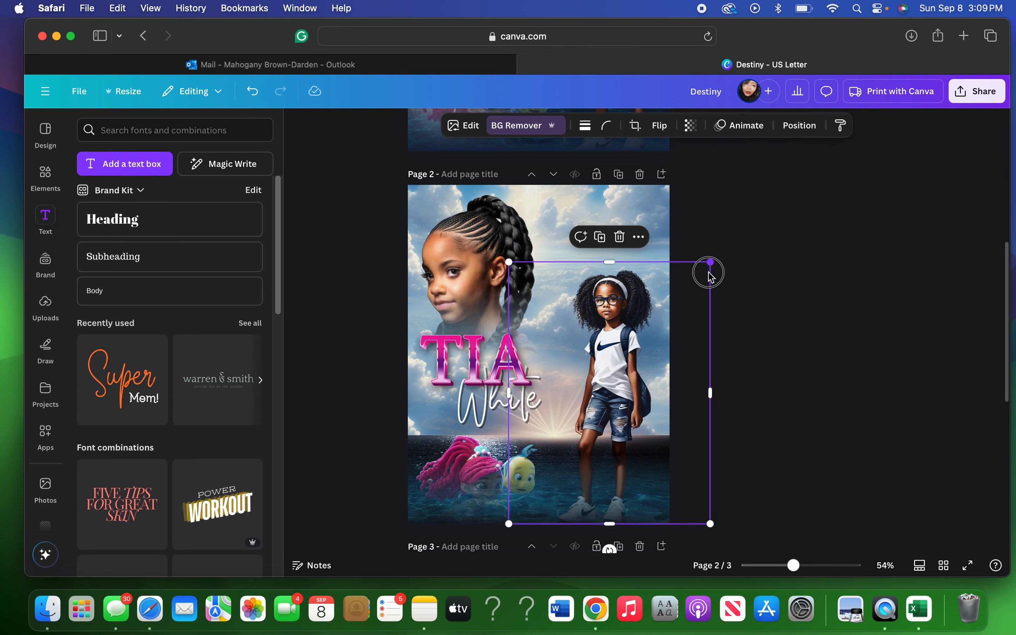
{"action": "left_click_drag", "start_coordinate": [710, 275], "coordinate": [709, 280]}
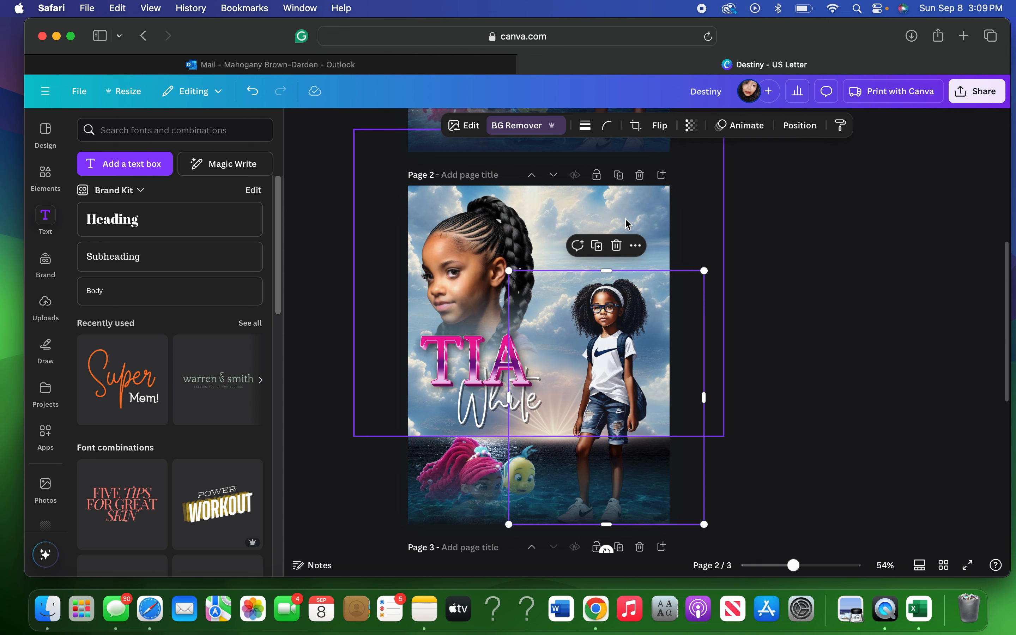
Duplicate the 'White' script with Cmd+D and drag the copy onto navy page 3.
{"action": "left_click", "coordinate": [775, 296]}
{"action": "scroll", "coordinate": [775, 297], "scroll_direction": "down", "scroll_amount": 3}
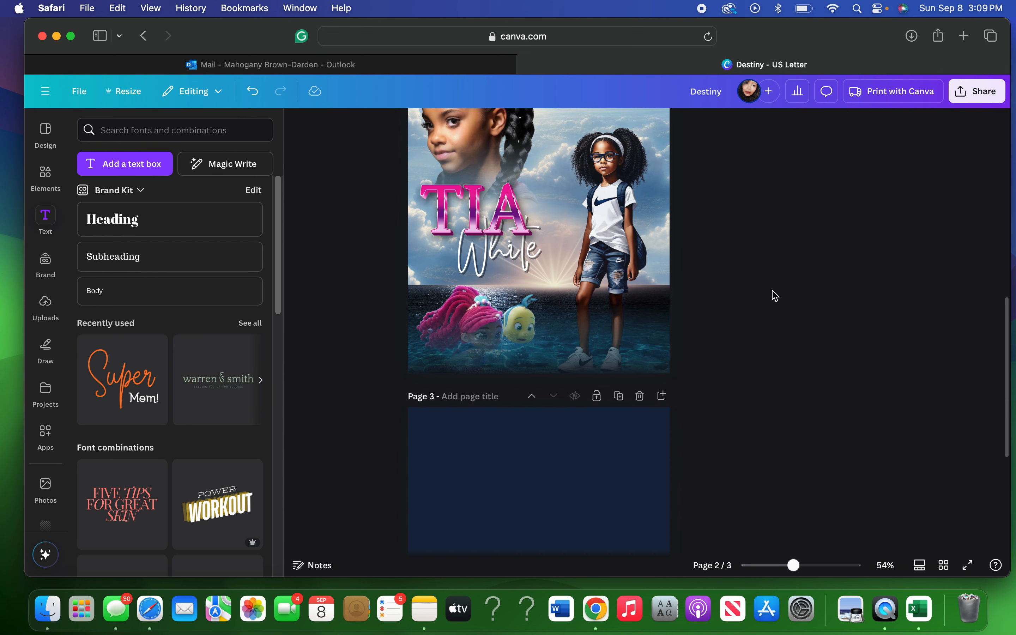
{"action": "scroll", "coordinate": [775, 296], "scroll_direction": "down", "scroll_amount": 1}
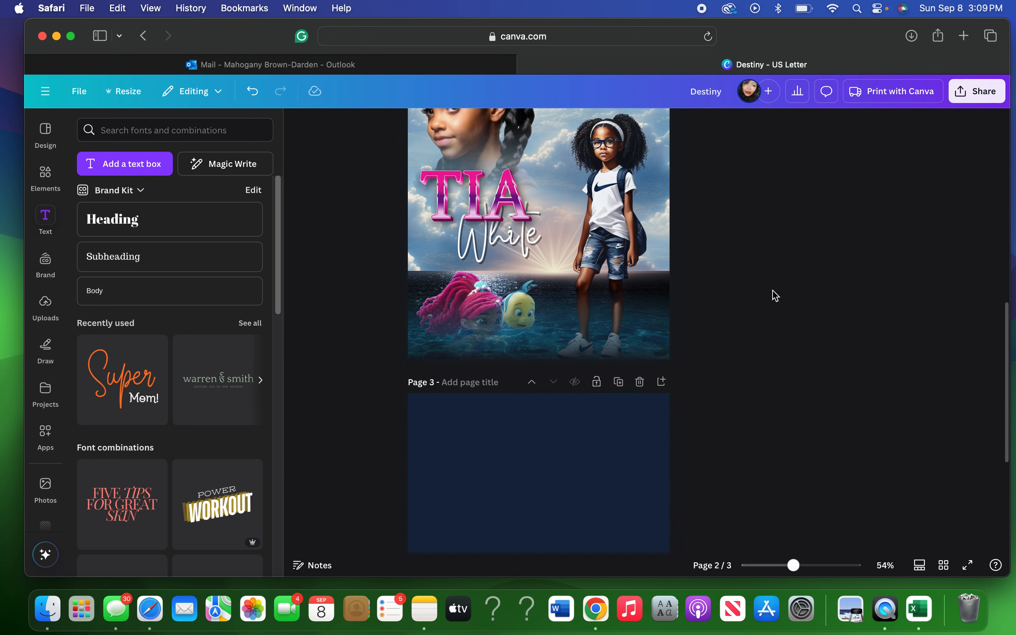
{"action": "scroll", "coordinate": [775, 296], "scroll_direction": "down", "scroll_amount": 2}
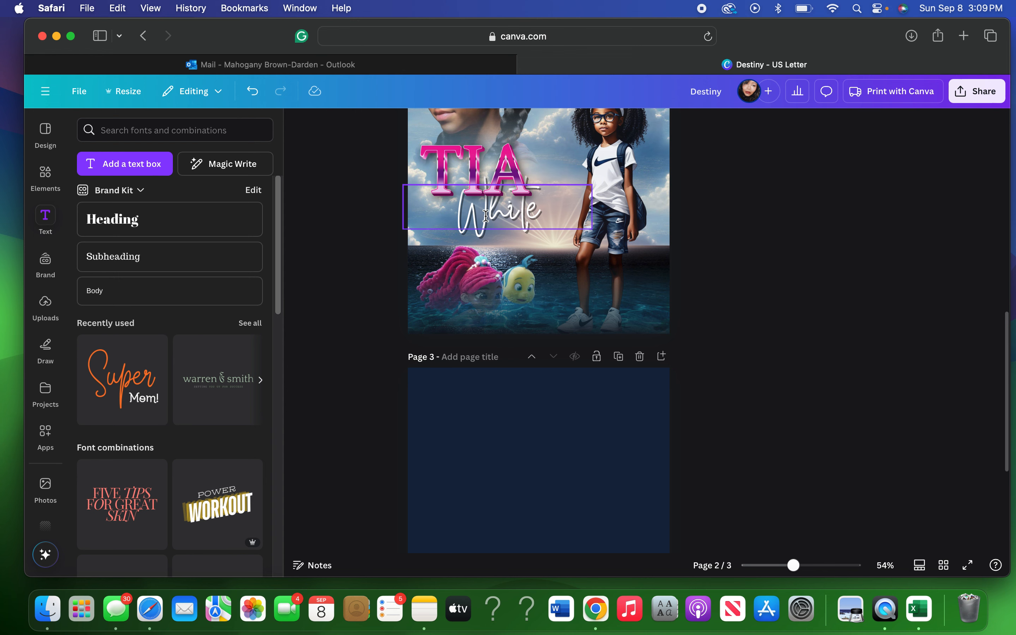
{"action": "left_click", "coordinate": [484, 223]}
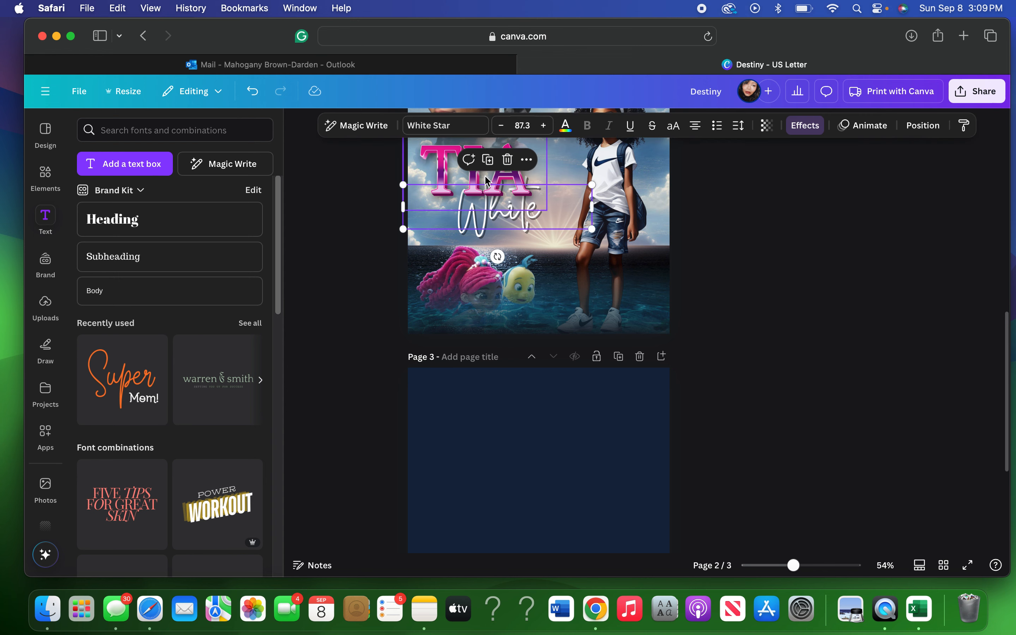
{"action": "key", "text": "super+d"}
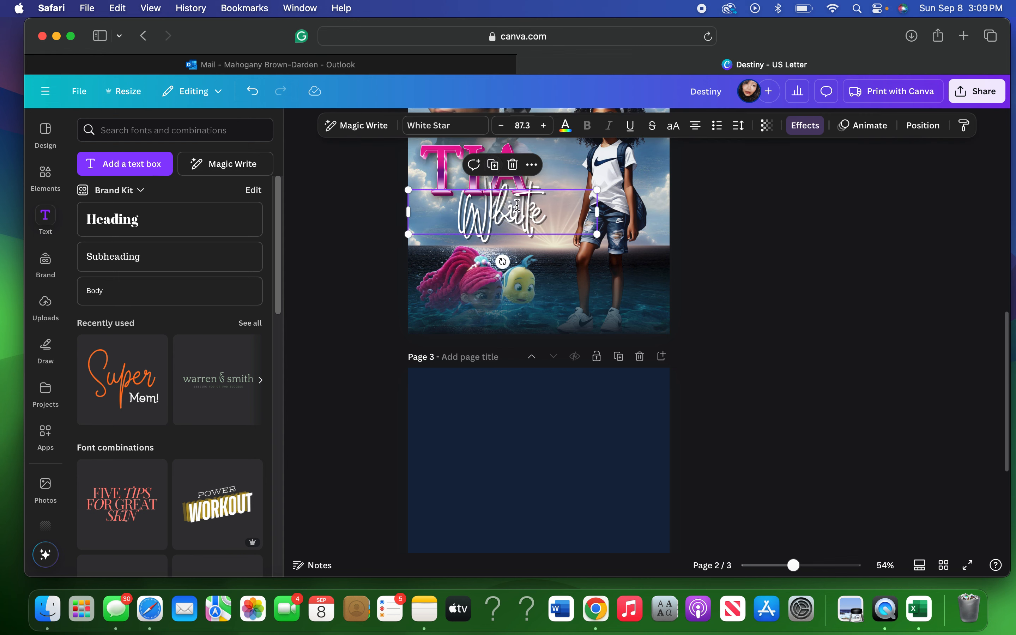
{"action": "left_click_drag", "start_coordinate": [508, 218], "coordinate": [508, 420]}
{"action": "key", "text": "Return"}
Retype the page 3 copy as 'In', then delete the box and restore it with Undo.
{"action": "key", "text": "BackSpace"}
{"action": "type", "text": "In"}
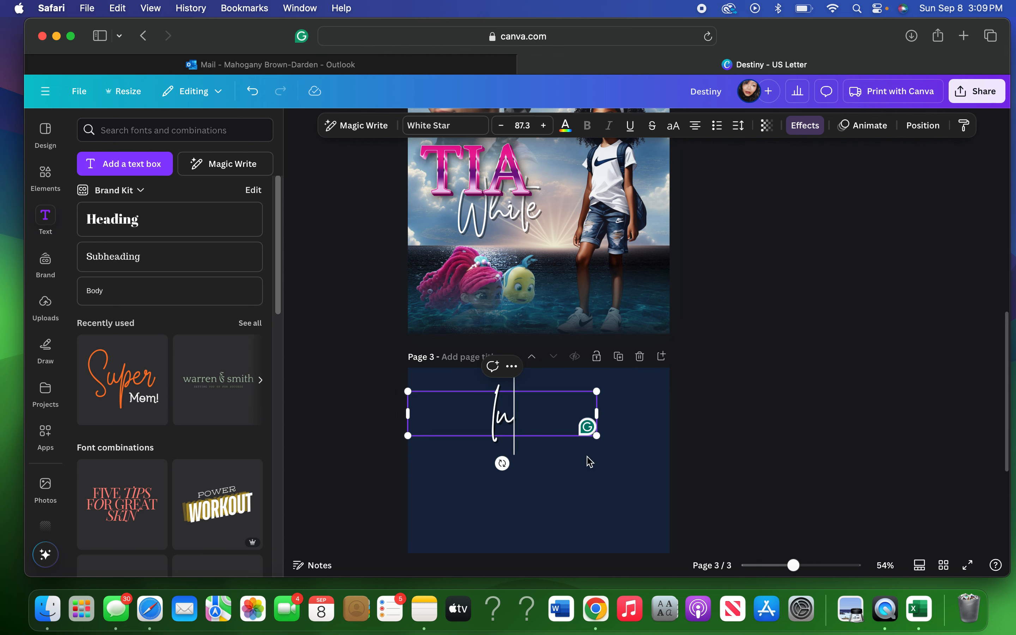
{"action": "left_click", "coordinate": [551, 457]}
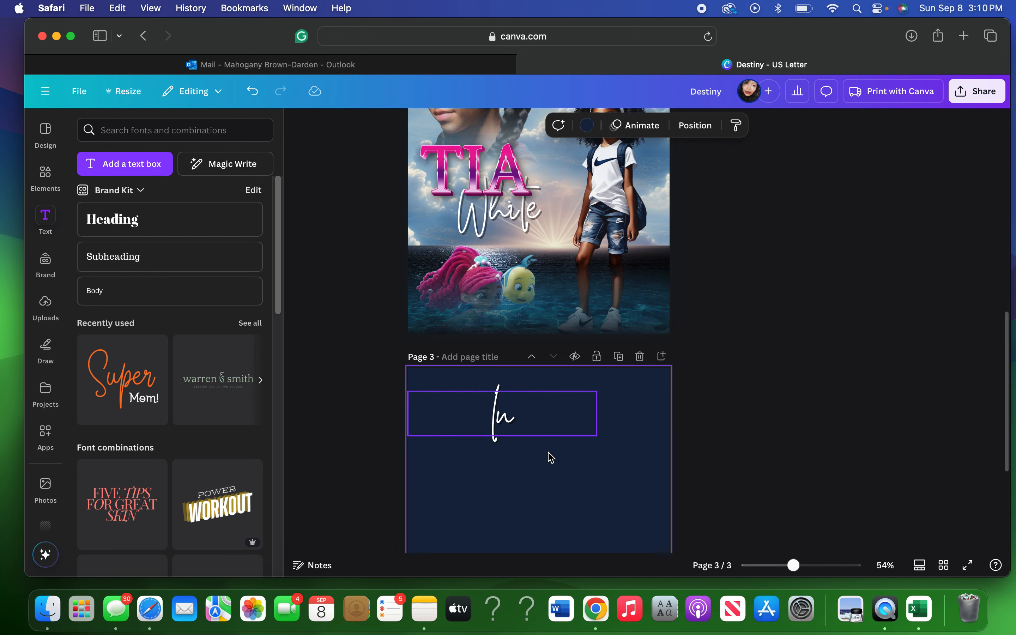
{"action": "left_click", "coordinate": [515, 417]}
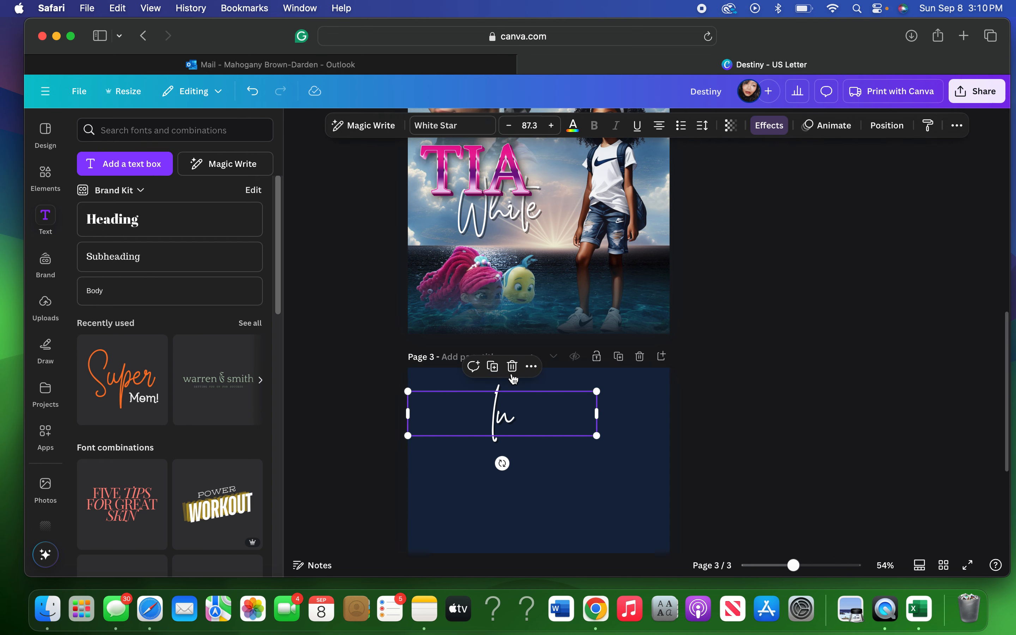
{"action": "left_click", "coordinate": [512, 367]}
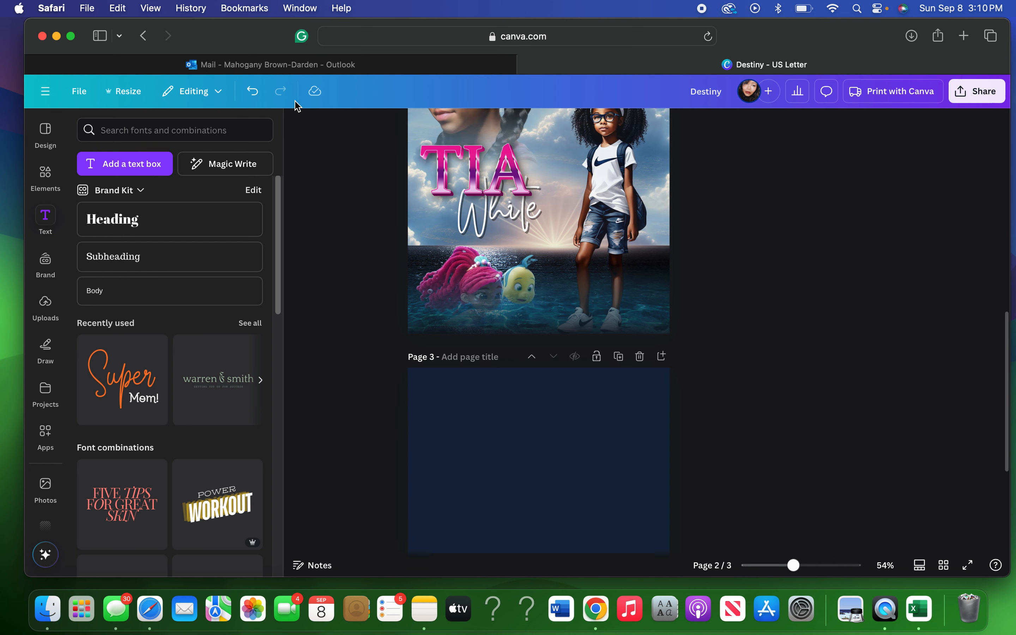
{"action": "left_click", "coordinate": [252, 100]}
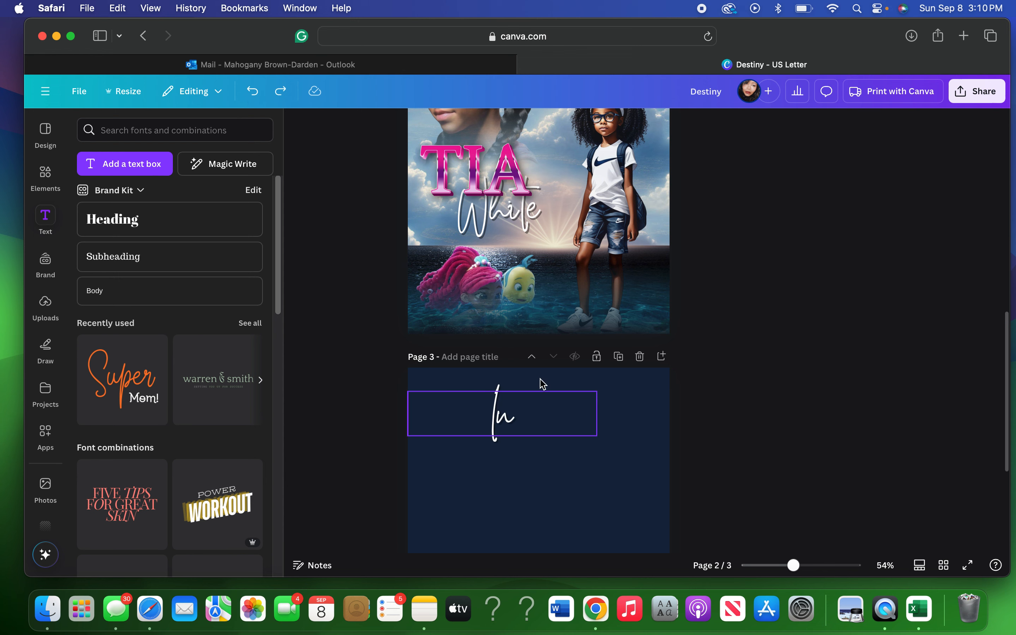
{"action": "left_click", "coordinate": [518, 371]}
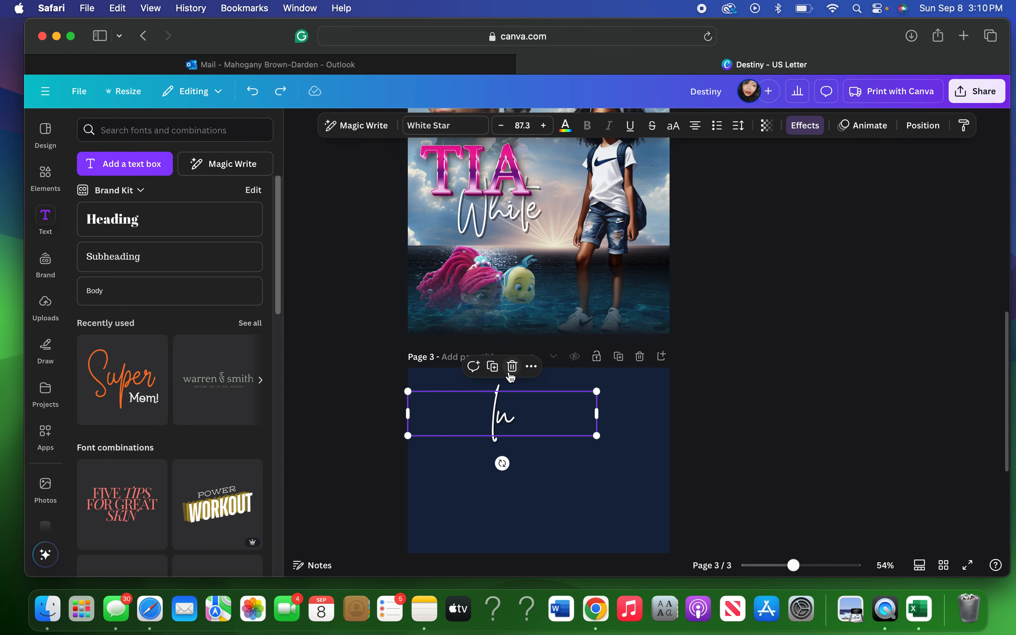
Duplicate 'In', move the copy lower and retype it as 'Loving'.
{"action": "left_click", "coordinate": [495, 368]}
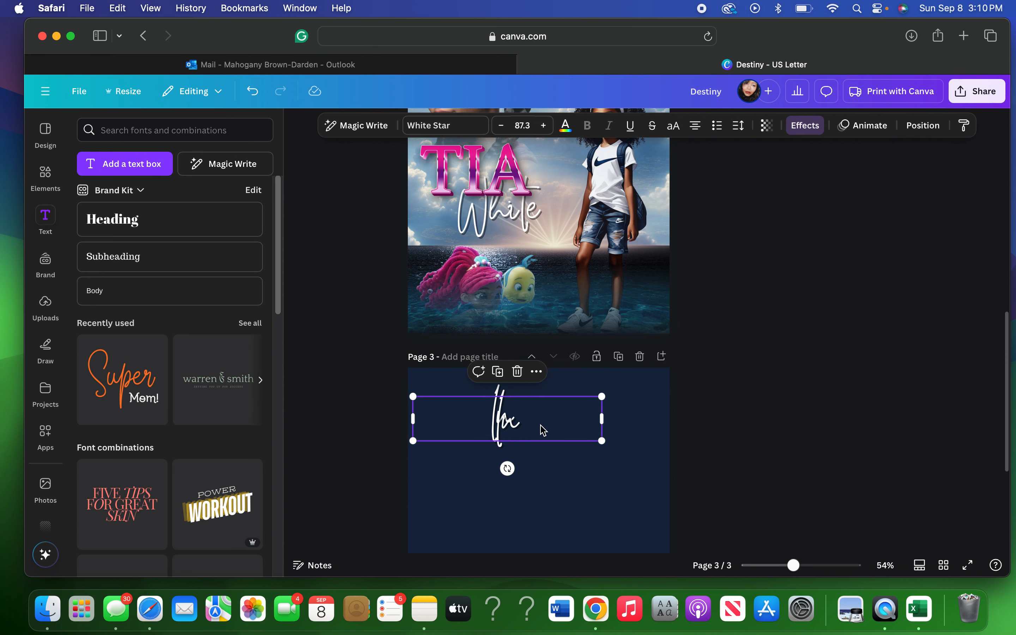
{"action": "left_click_drag", "start_coordinate": [548, 450], "coordinate": [546, 458]}
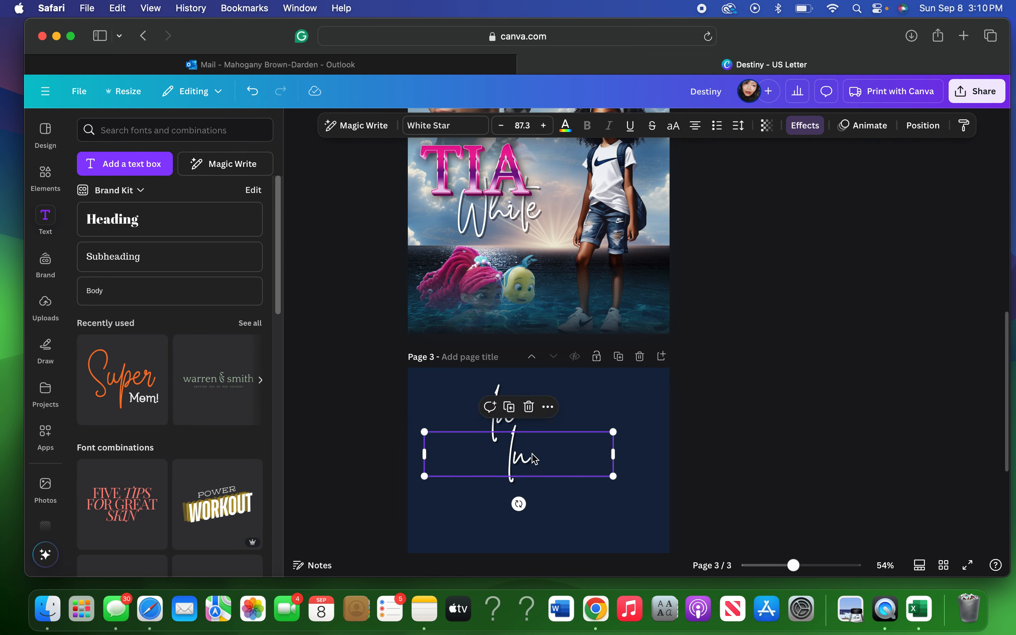
{"action": "left_click", "coordinate": [531, 454]}
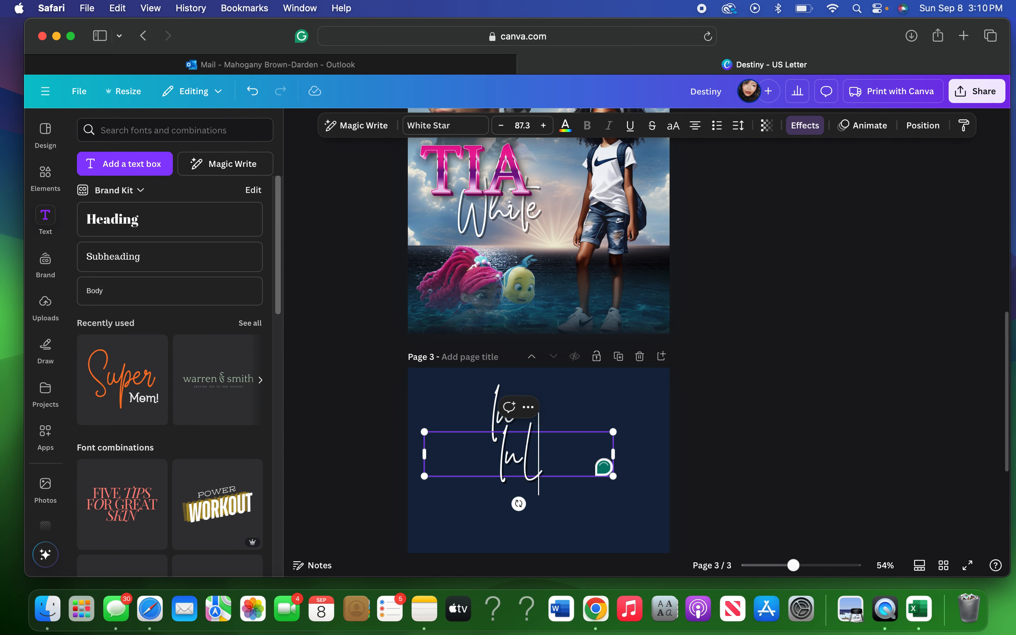
{"action": "key", "text": "BackSpace"}
{"action": "key", "text": "BackSpace"}
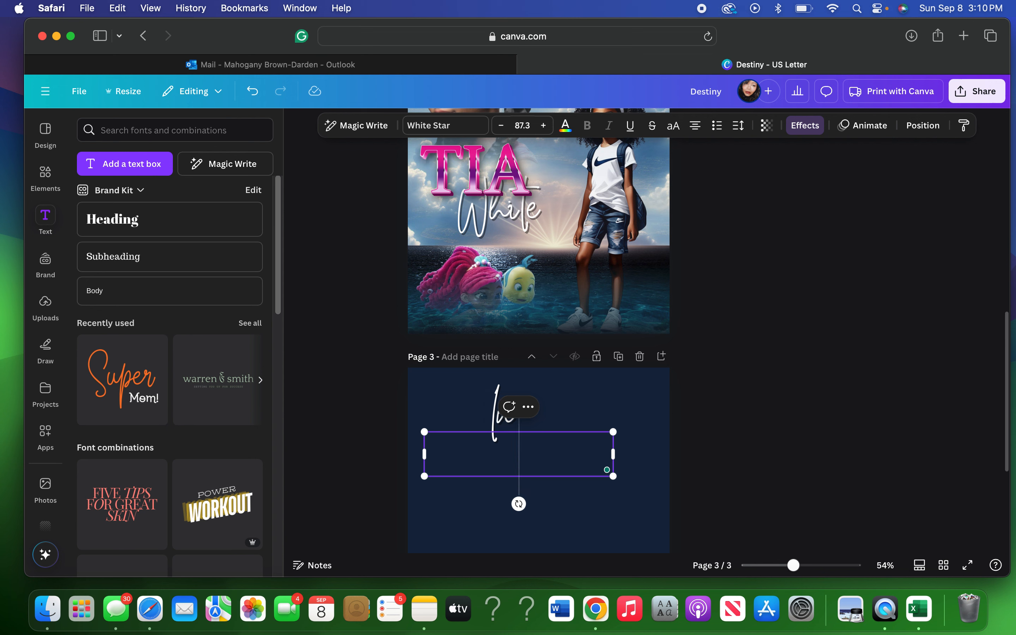
{"action": "type", "text": "Loving"}
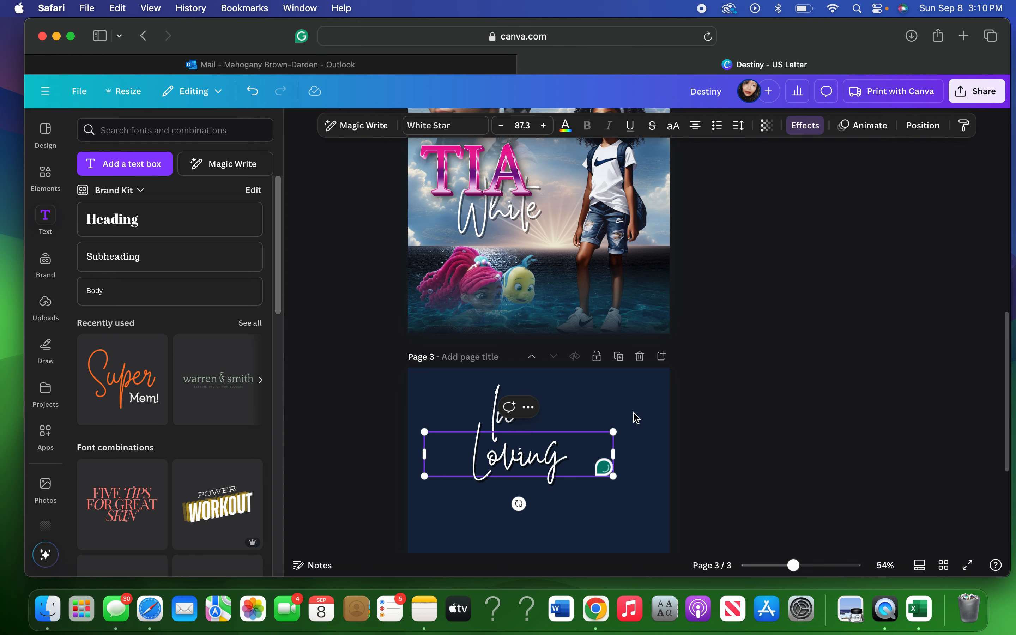
{"action": "left_click", "coordinate": [634, 418]}
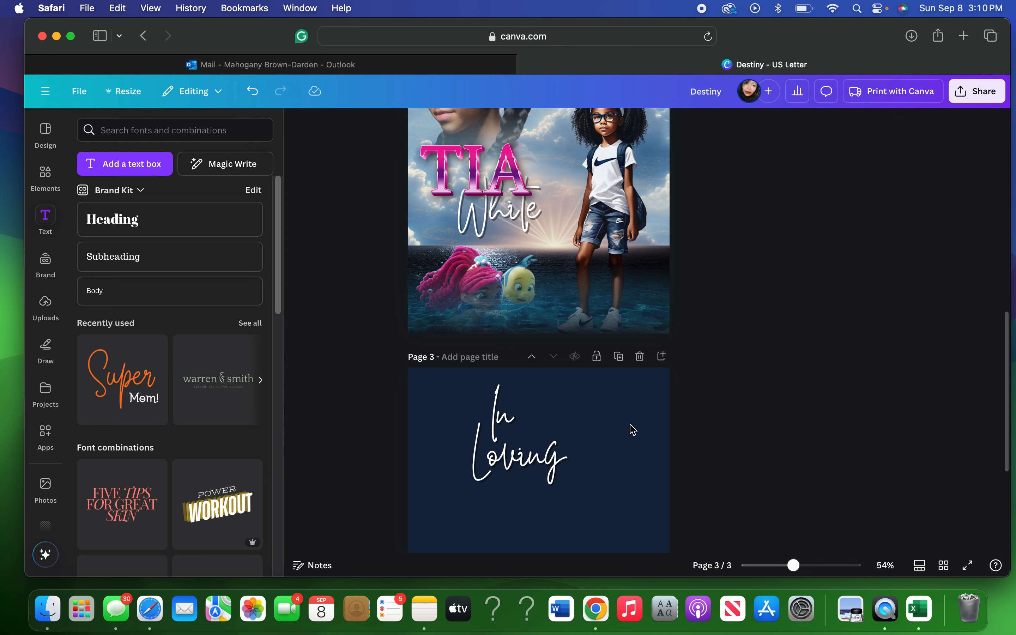
Copy 'Loving' below itself and change the copy's text to 'Memory'.
{"action": "left_click", "coordinate": [546, 456]}
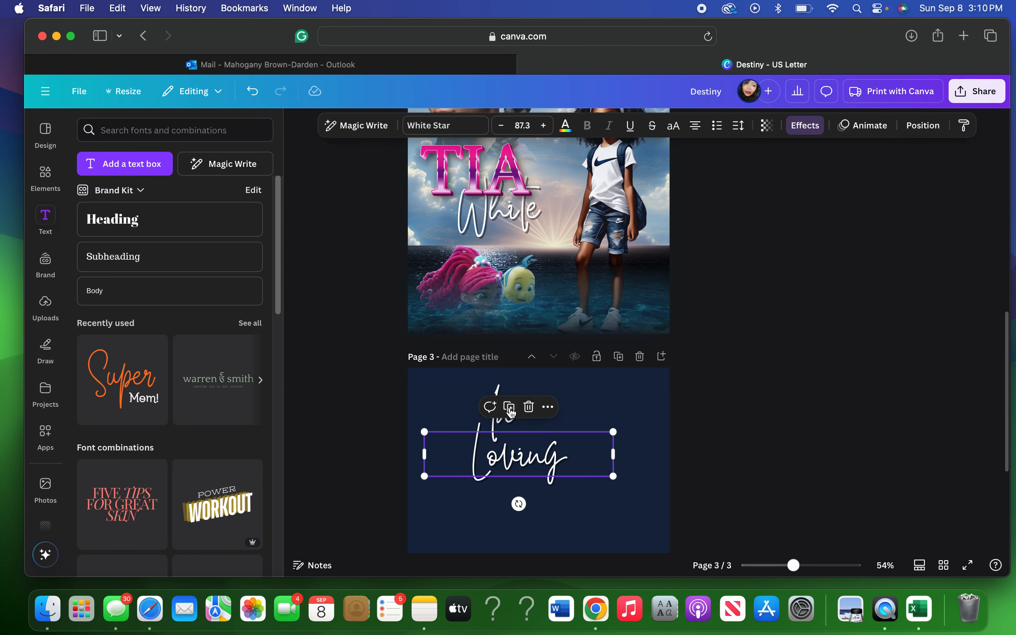
{"action": "left_click_drag", "start_coordinate": [515, 449], "coordinate": [517, 521]}
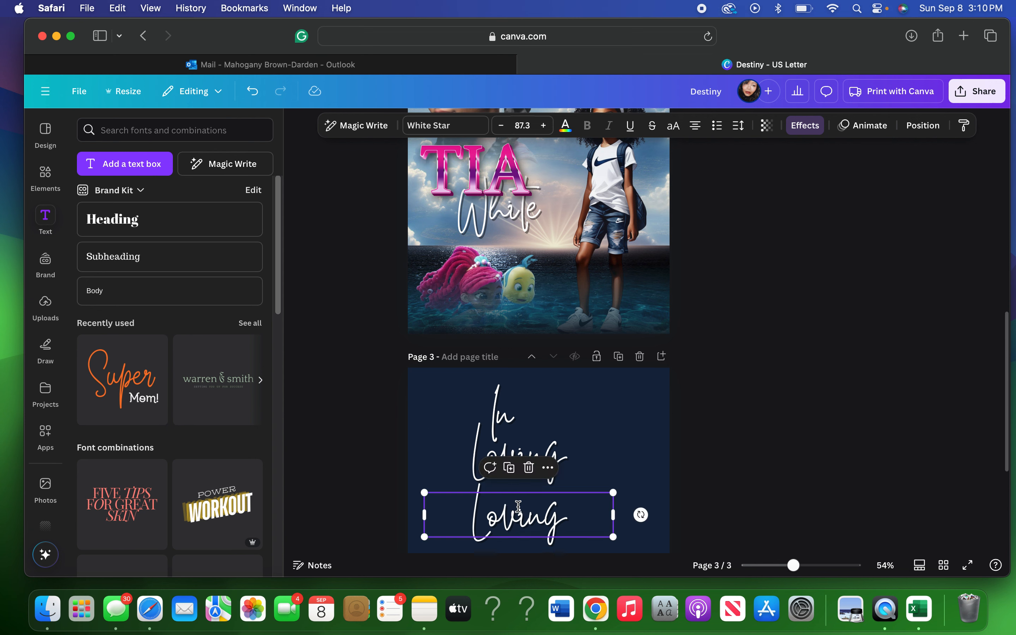
{"action": "double_click", "coordinate": [518, 512]}
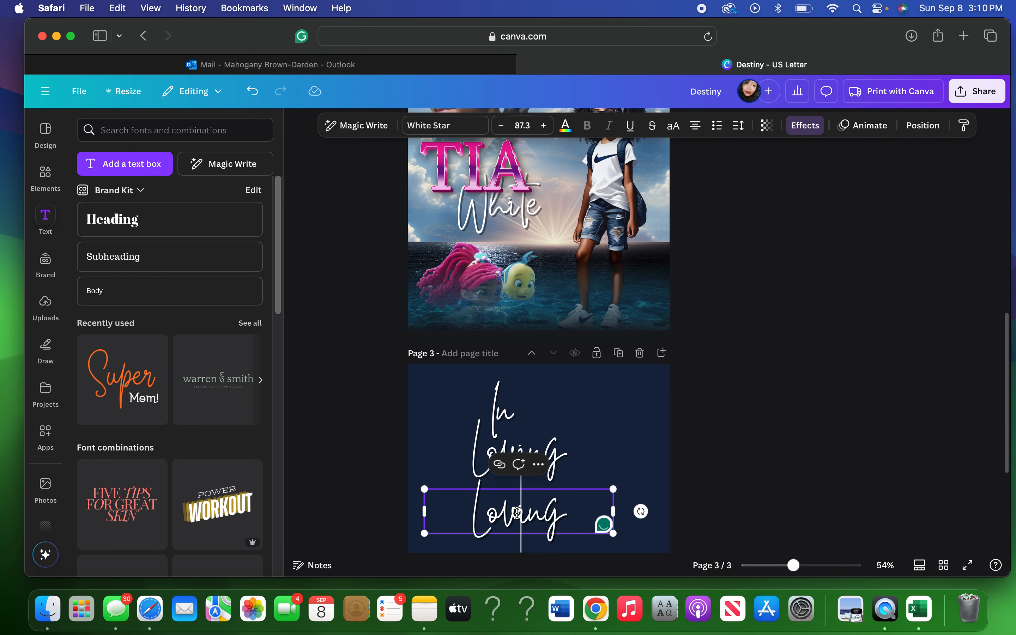
{"action": "type", "text": "Memory"}
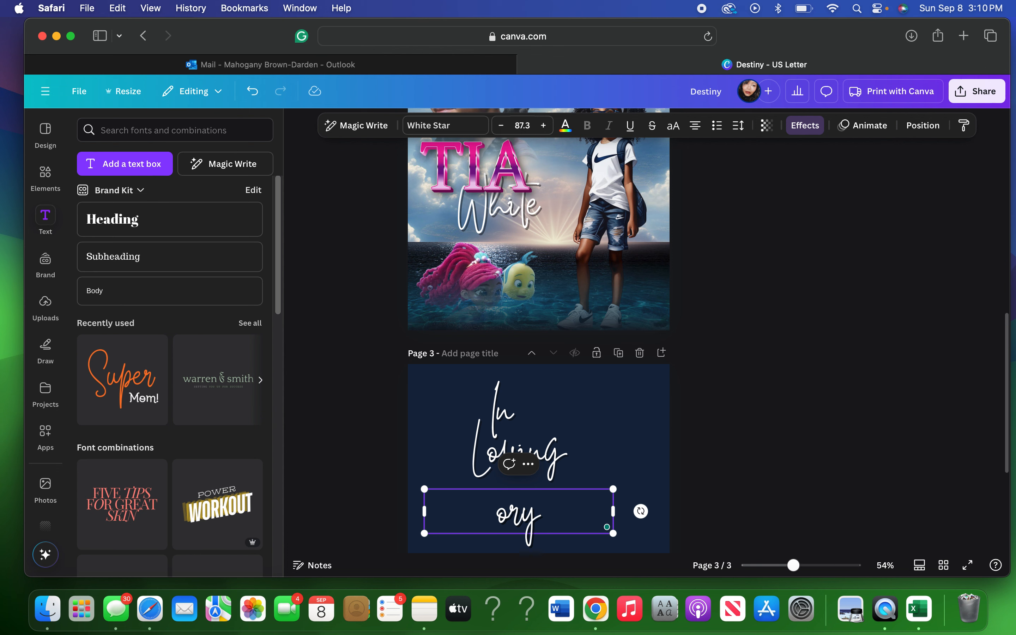
{"action": "key", "text": "BackSpace"}
{"action": "key", "text": "BackSpace"}
{"action": "key", "text": "BackSpace"}
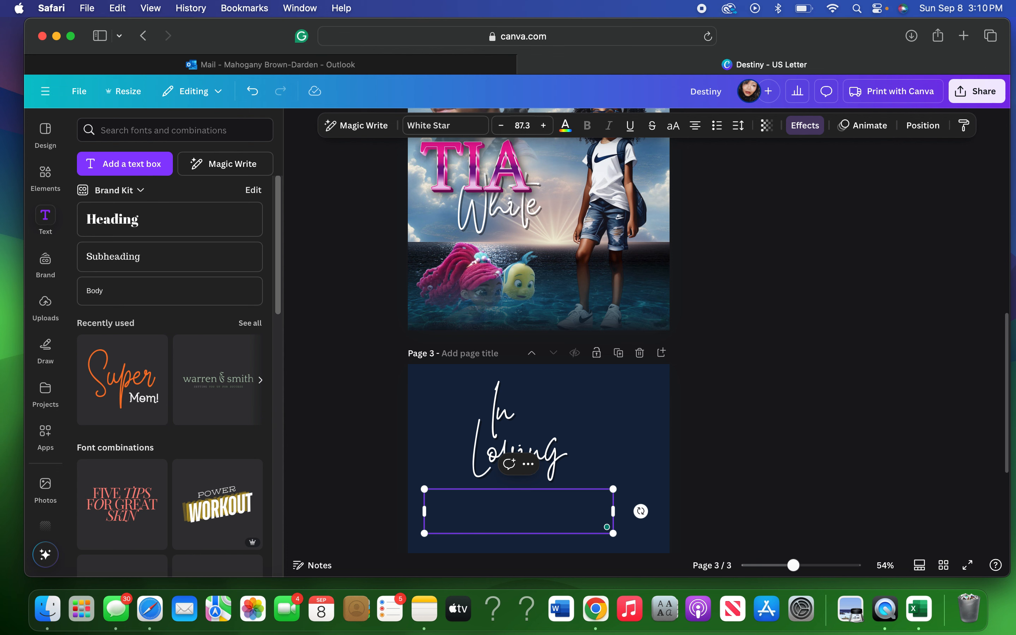
{"action": "type", "text": "Memory"}
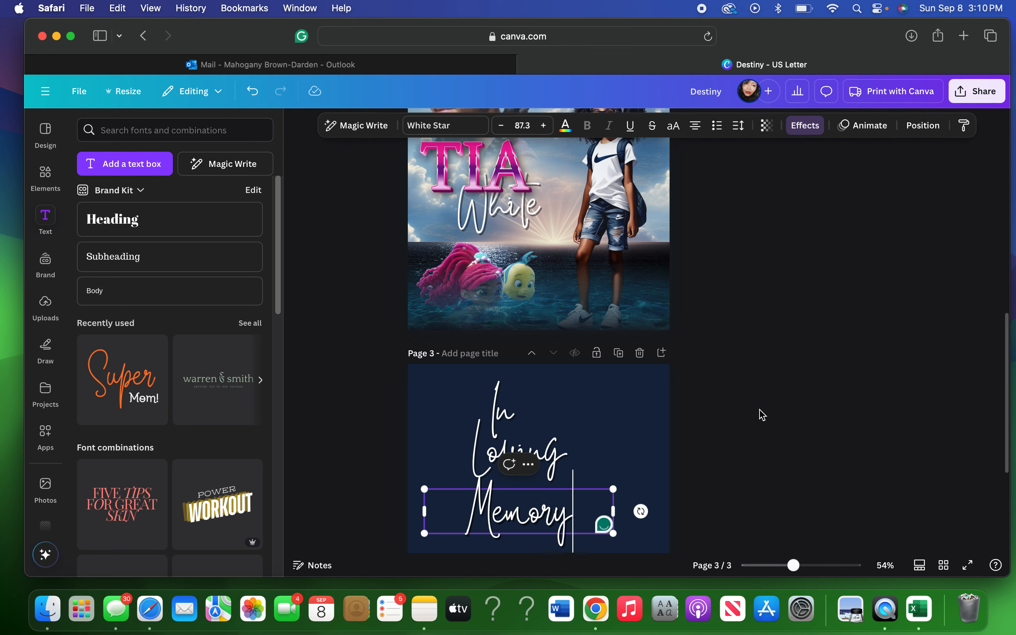
{"action": "scroll", "coordinate": [763, 415], "scroll_direction": "down", "scroll_amount": 1}
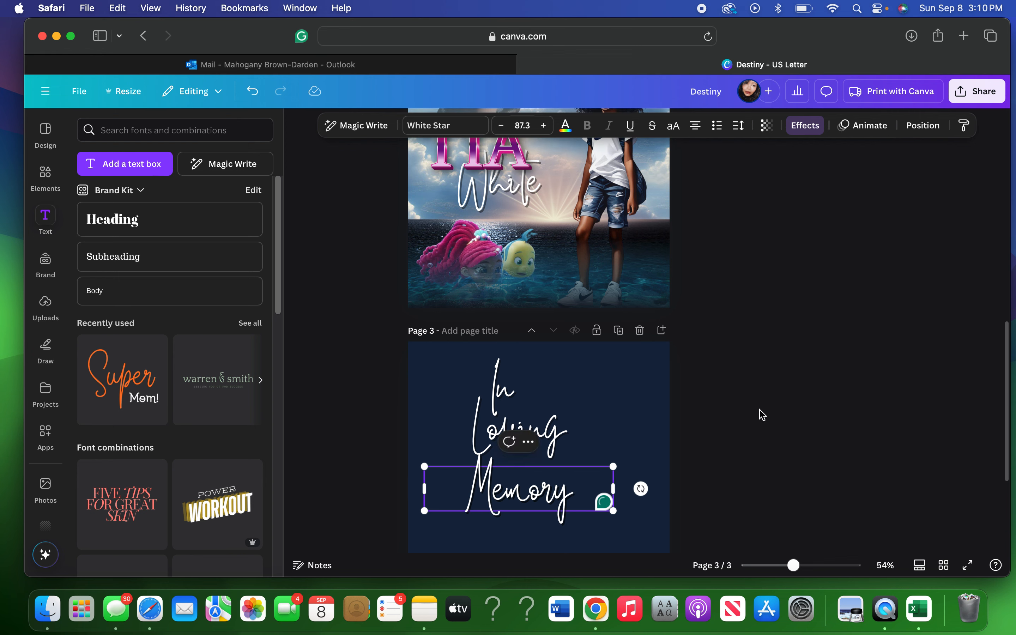
{"action": "scroll", "coordinate": [748, 404], "scroll_direction": "down", "scroll_amount": 1}
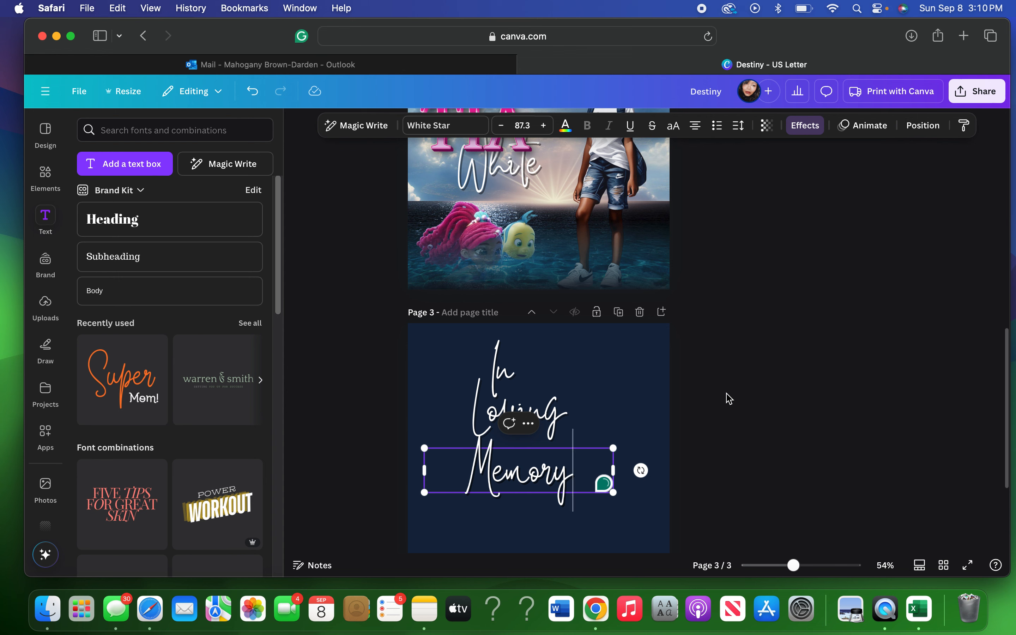
{"action": "left_click", "coordinate": [714, 388]}
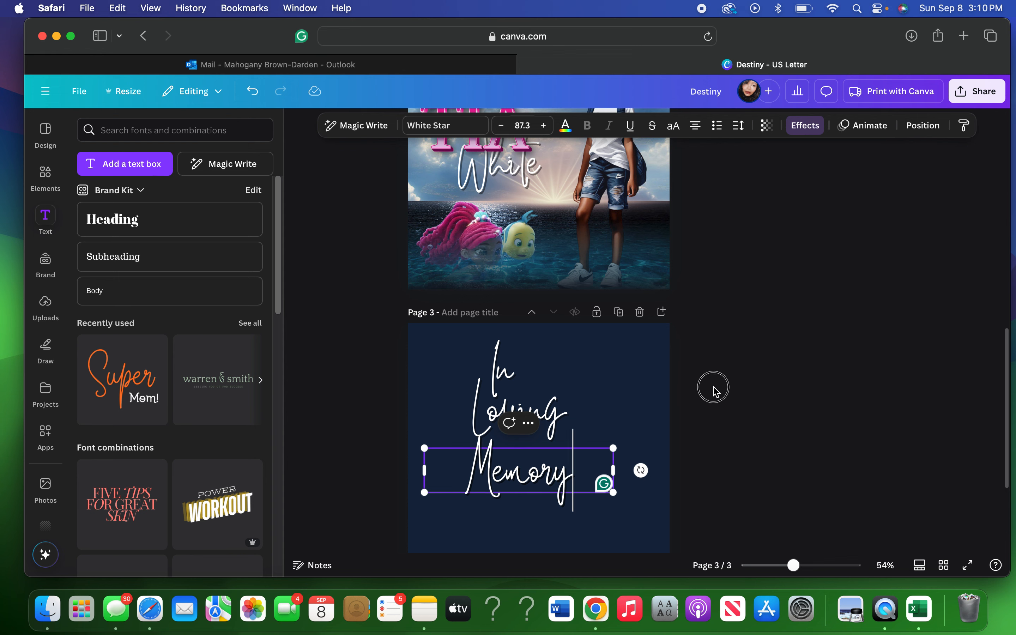
{"action": "left_click", "coordinate": [711, 375]}
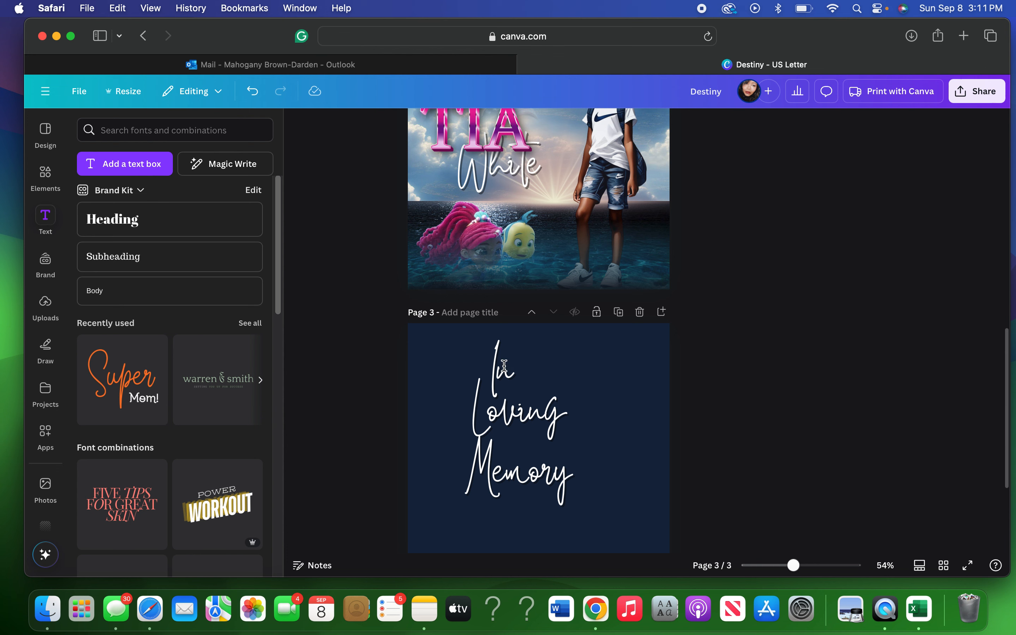
Stagger the lines: shift 'In' and 'Memory' left, and 'Loving' up and right.
{"action": "left_click", "coordinate": [494, 365]}
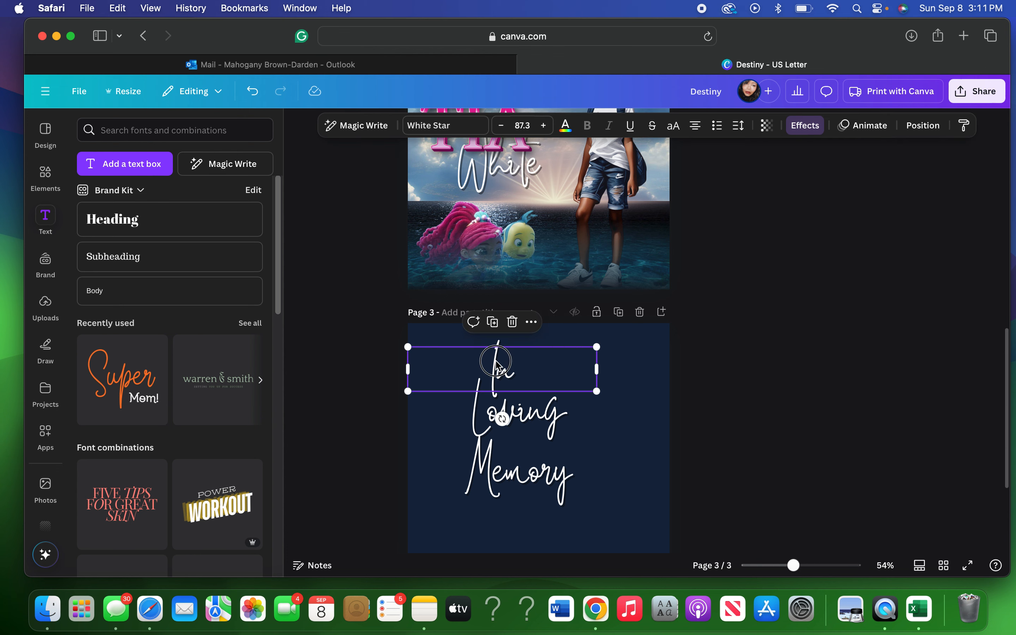
{"action": "left_click_drag", "start_coordinate": [490, 361], "coordinate": [483, 360]}
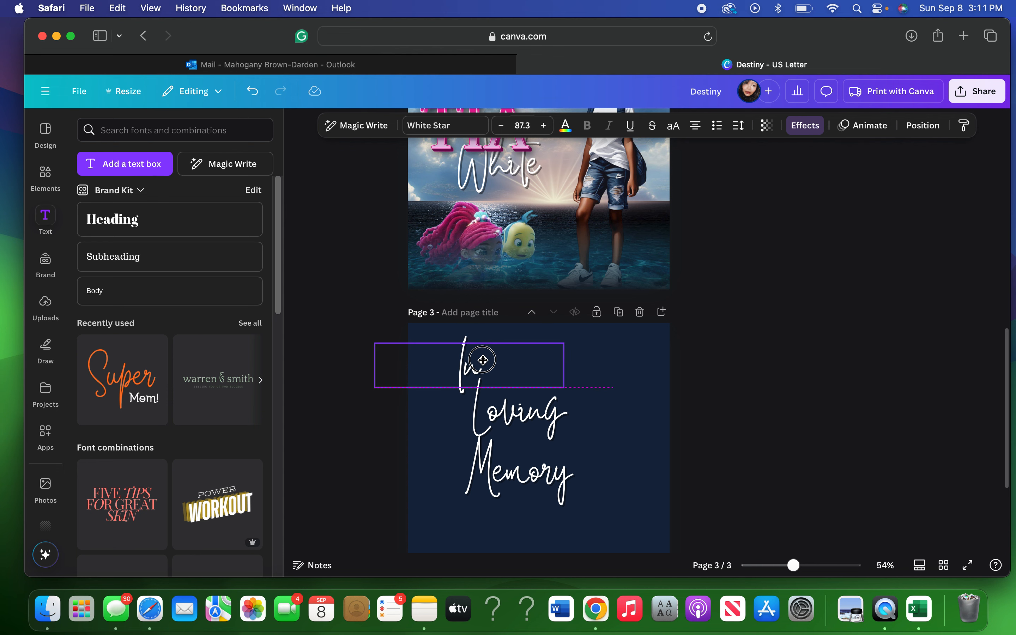
{"action": "left_click", "coordinate": [517, 427]}
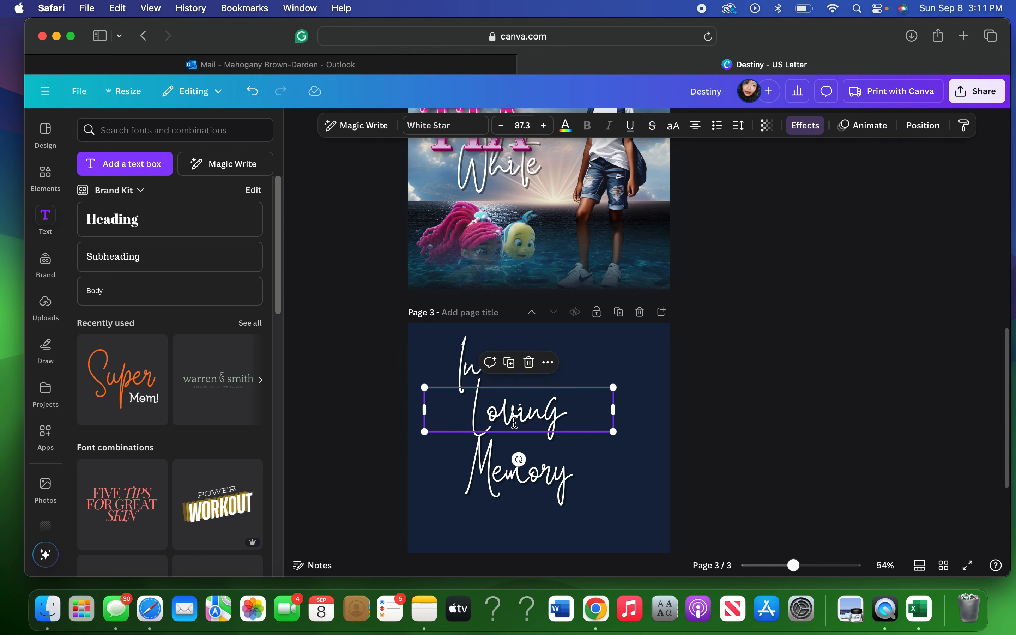
{"action": "left_click_drag", "start_coordinate": [515, 423], "coordinate": [523, 413]}
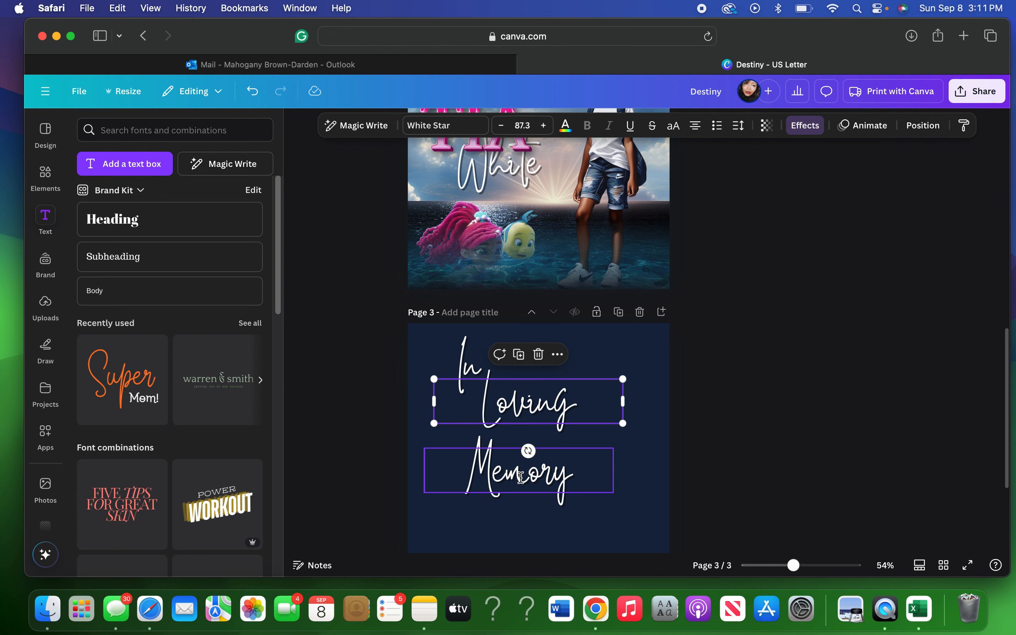
{"action": "left_click", "coordinate": [522, 470]}
{"action": "left_click_drag", "start_coordinate": [522, 470], "coordinate": [504, 465]}
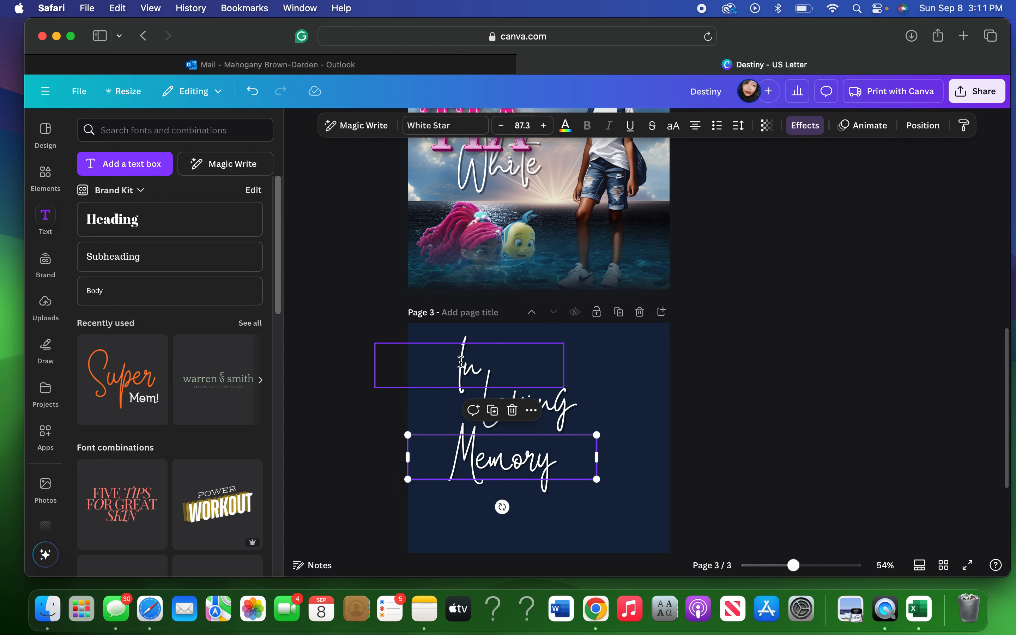
{"action": "left_click_drag", "start_coordinate": [464, 352], "coordinate": [459, 354]}
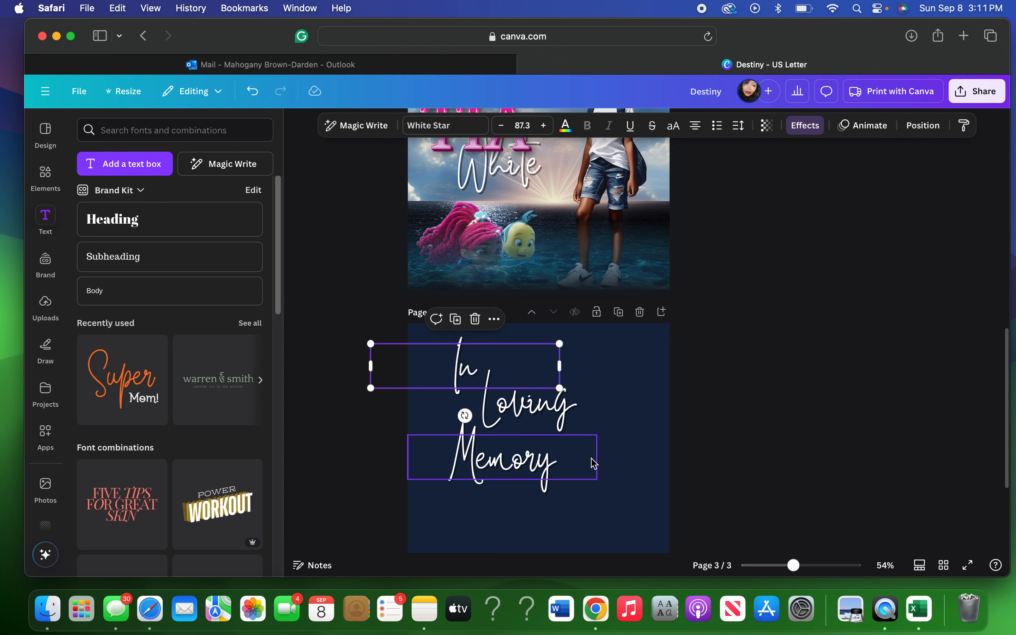
{"action": "left_click", "coordinate": [550, 470]}
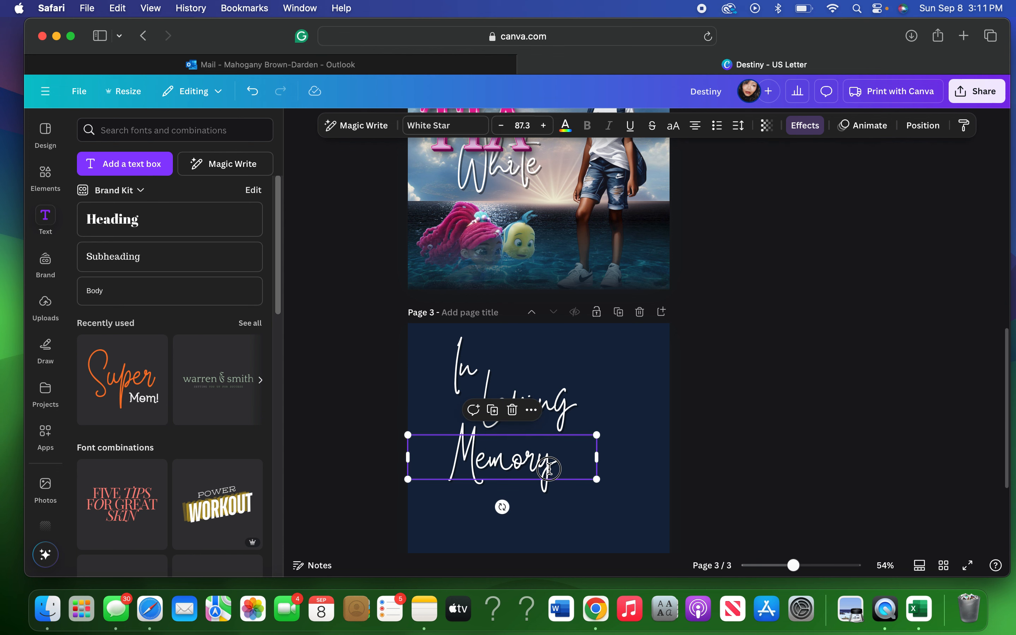
{"action": "left_click_drag", "start_coordinate": [550, 470], "coordinate": [548, 465]}
{"action": "left_click_drag", "start_coordinate": [470, 360], "coordinate": [471, 366]}
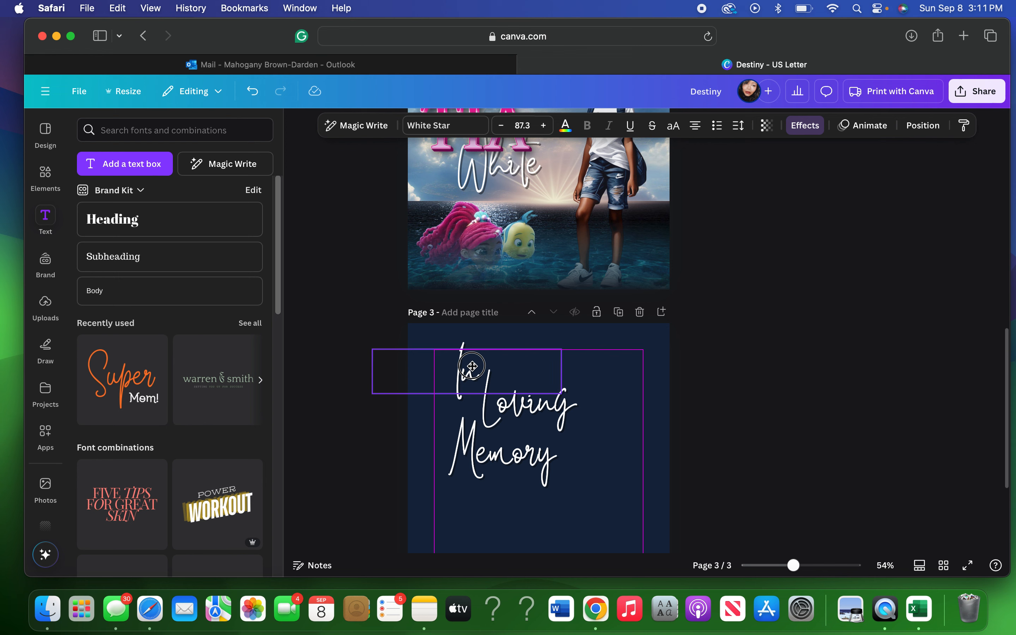
{"action": "left_click", "coordinate": [784, 363]}
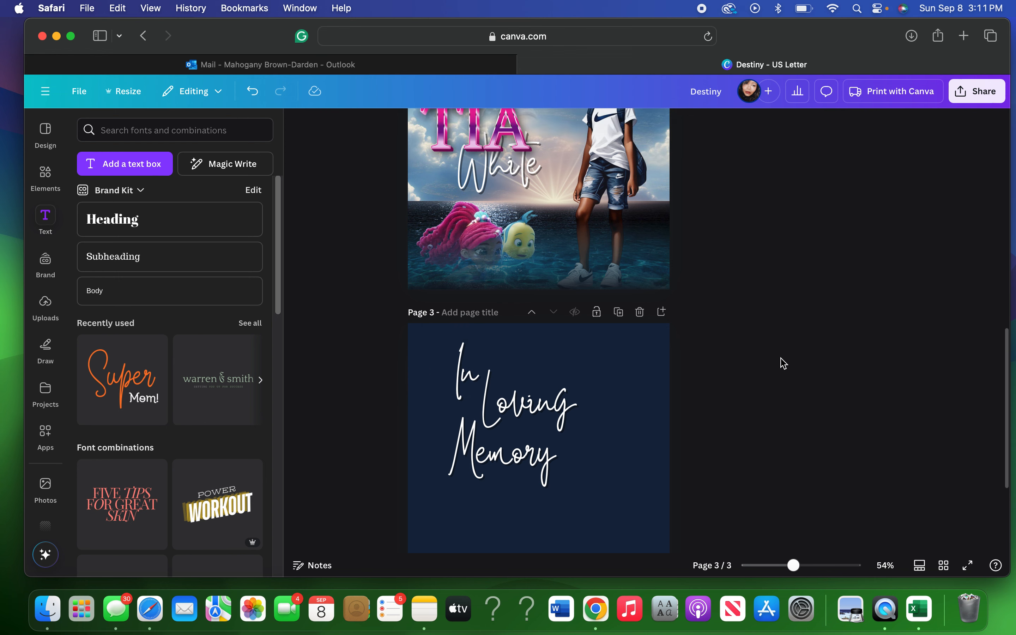
Move the new text box below Memory and replace its placeholder text with 'of'.
{"action": "scroll", "coordinate": [784, 363], "scroll_direction": "down", "scroll_amount": 2}
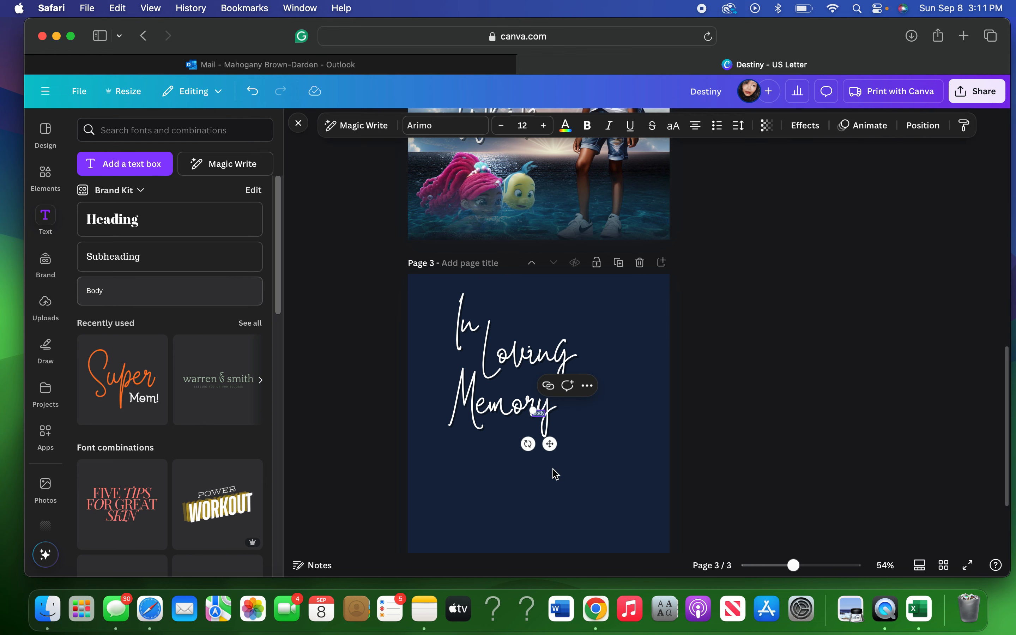
{"action": "left_click_drag", "start_coordinate": [550, 448], "coordinate": [550, 488]}
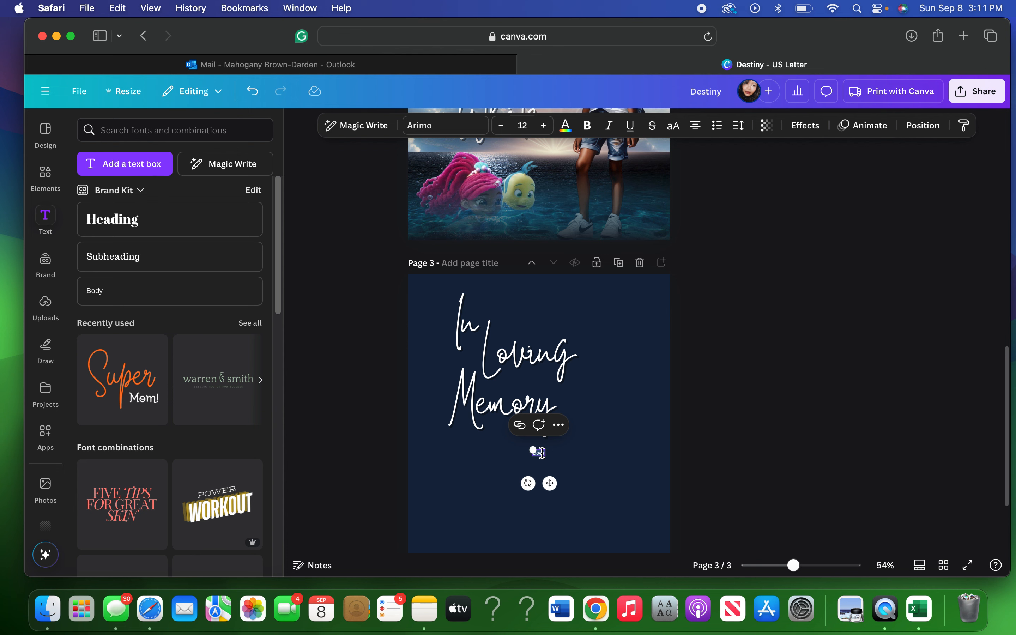
{"action": "key", "text": "BackSpace"}
Scale the white 'of' up to size 52.2 and centre it just under Memory.
{"action": "left_click_drag", "start_coordinate": [537, 450], "coordinate": [511, 439]}
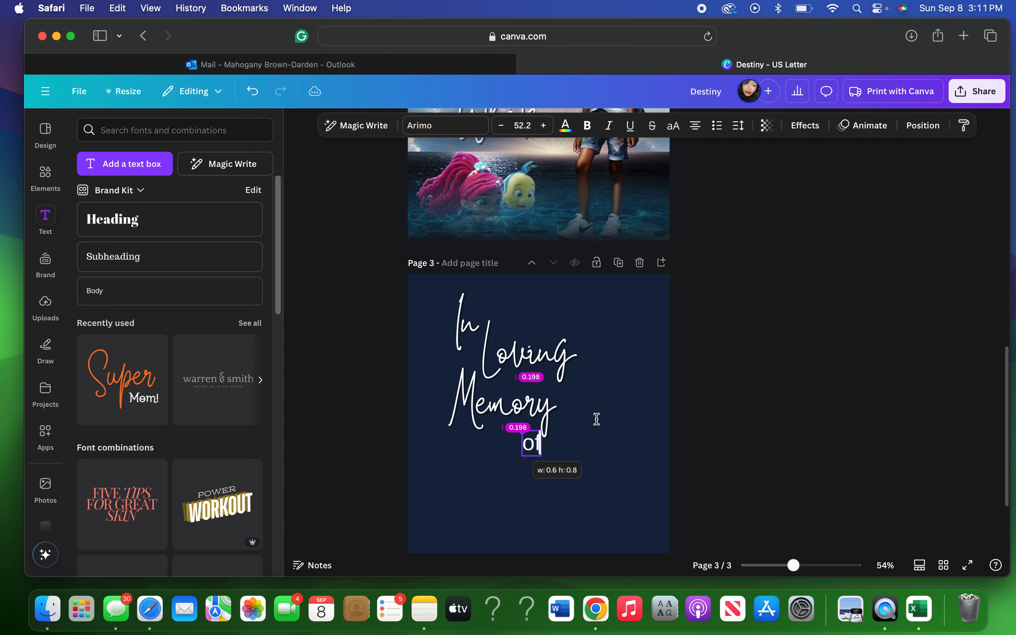
{"action": "left_click", "coordinate": [530, 414]}
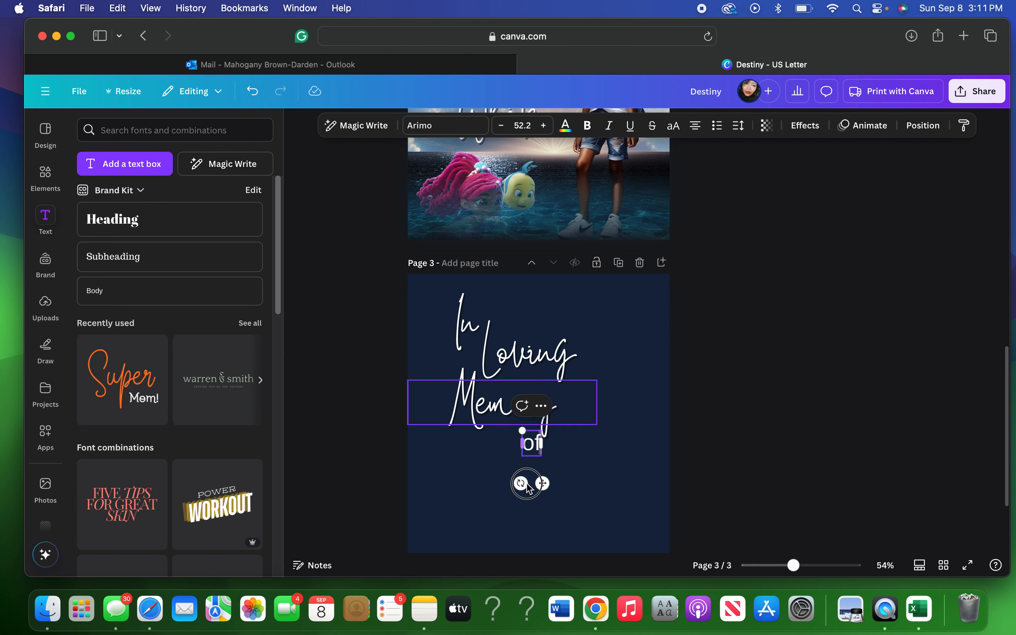
{"action": "left_click", "coordinate": [612, 472]}
{"action": "left_click", "coordinate": [534, 445]}
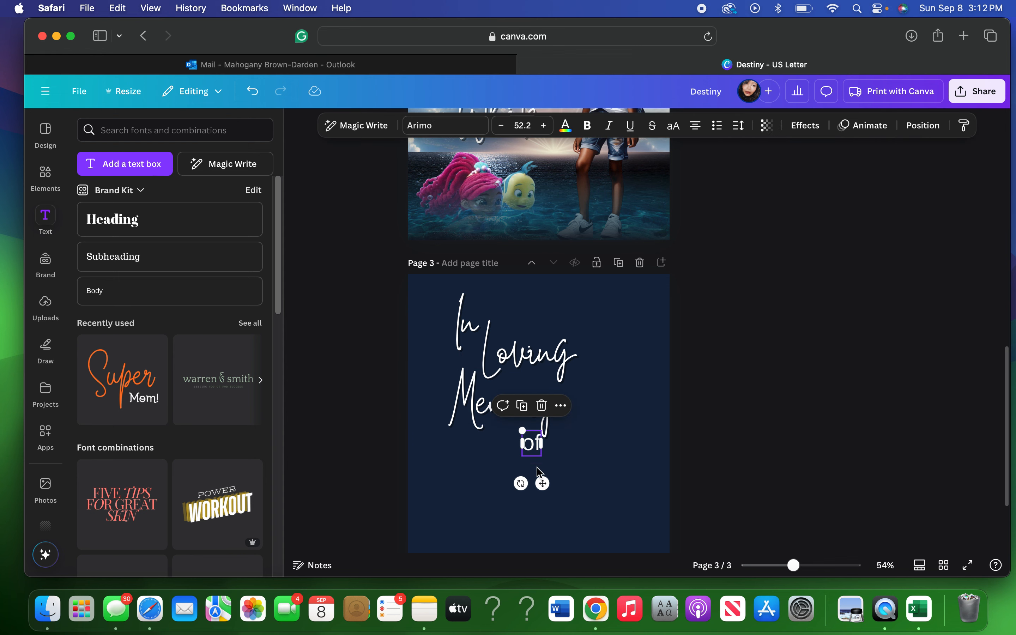
{"action": "mouse_move", "coordinate": [545, 484]}
{"action": "left_mouse_down"}
{"action": "mouse_move", "coordinate": [528, 481]}
{"action": "mouse_move", "coordinate": [532, 471]}
{"action": "left_mouse_up"}
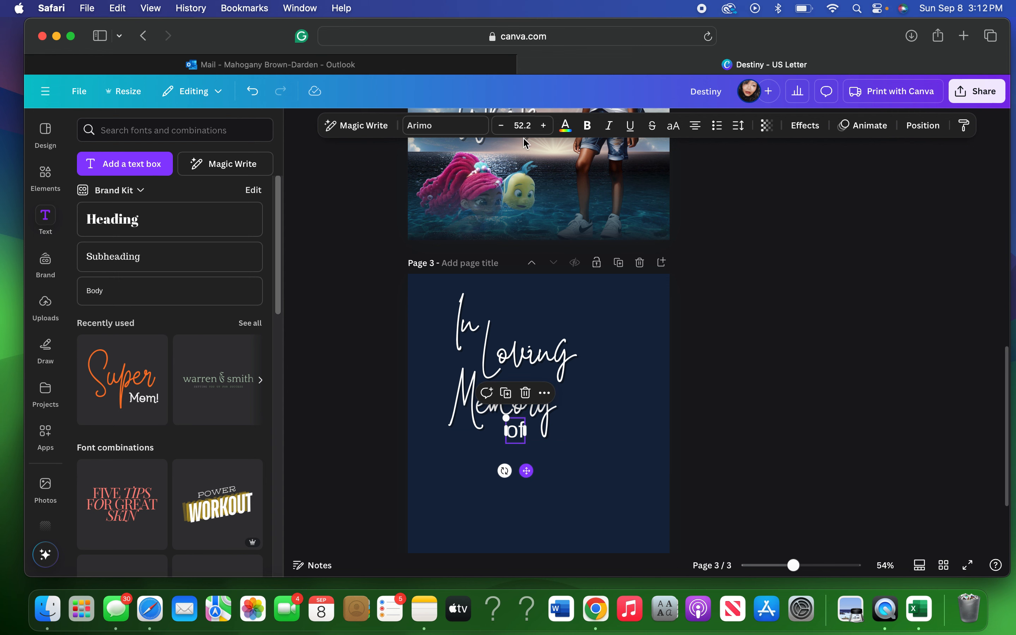
After trying Maharlika, set 'of' to the Lora font and make it bold.
{"action": "left_click", "coordinate": [458, 132]}
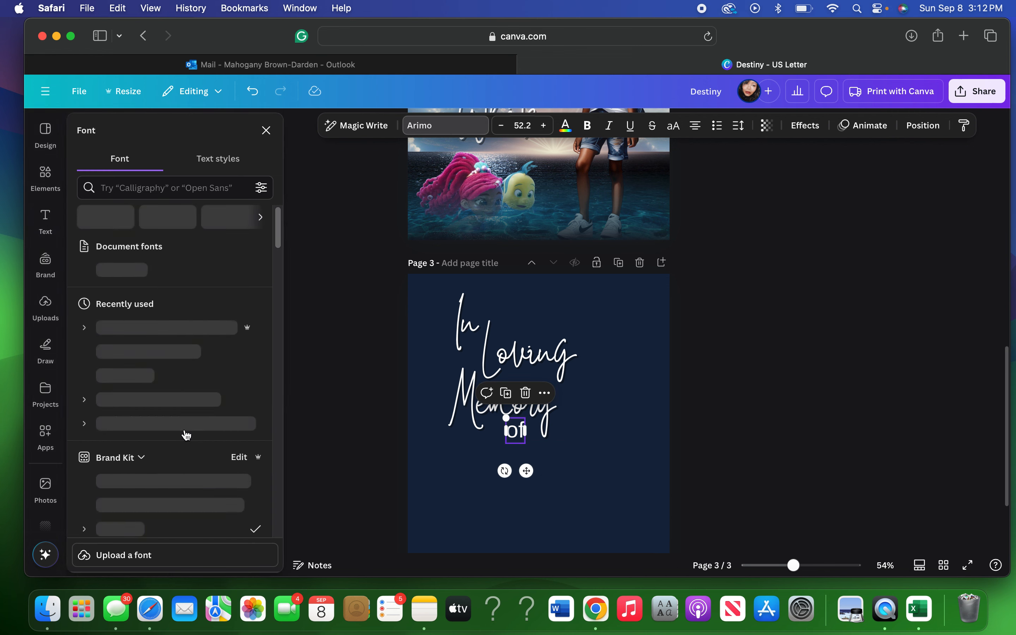
{"action": "left_click", "coordinate": [152, 451]}
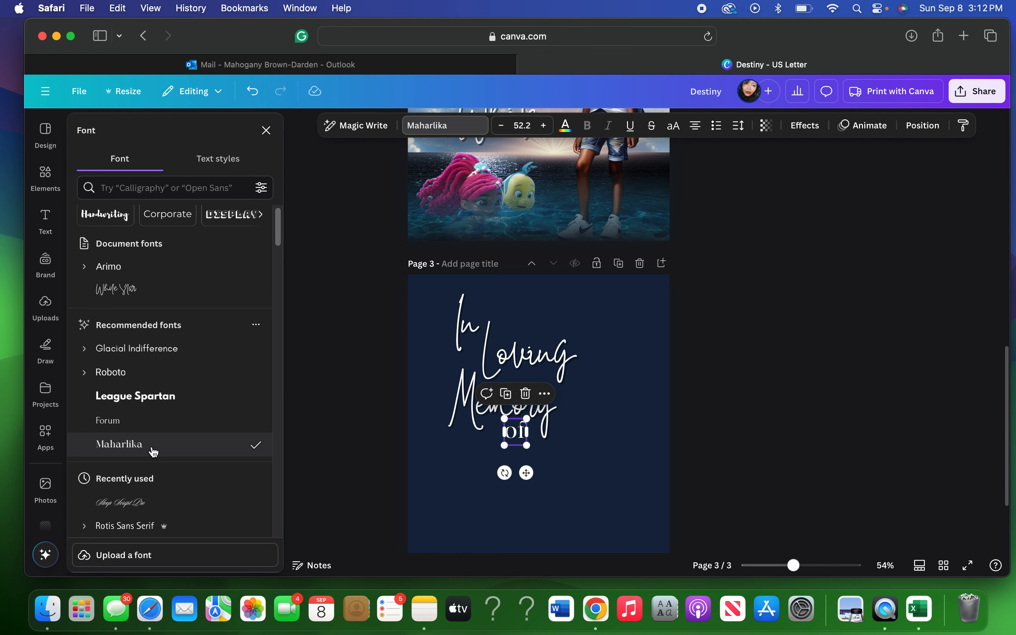
{"action": "scroll", "coordinate": [153, 451], "scroll_direction": "down", "scroll_amount": 3}
{"action": "scroll", "coordinate": [153, 451], "scroll_direction": "down", "scroll_amount": 2}
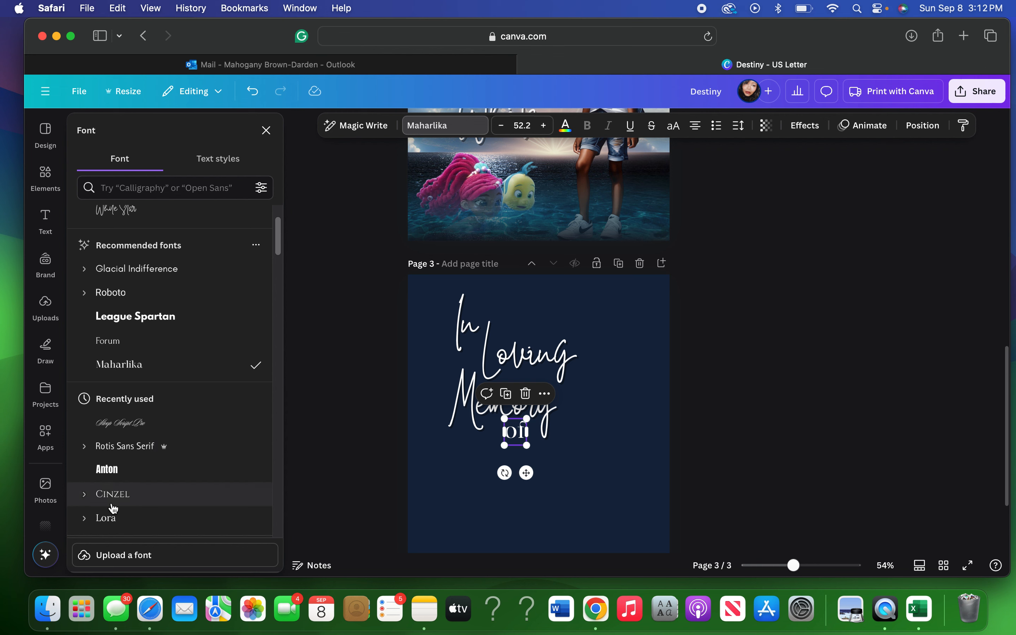
{"action": "left_click", "coordinate": [107, 521]}
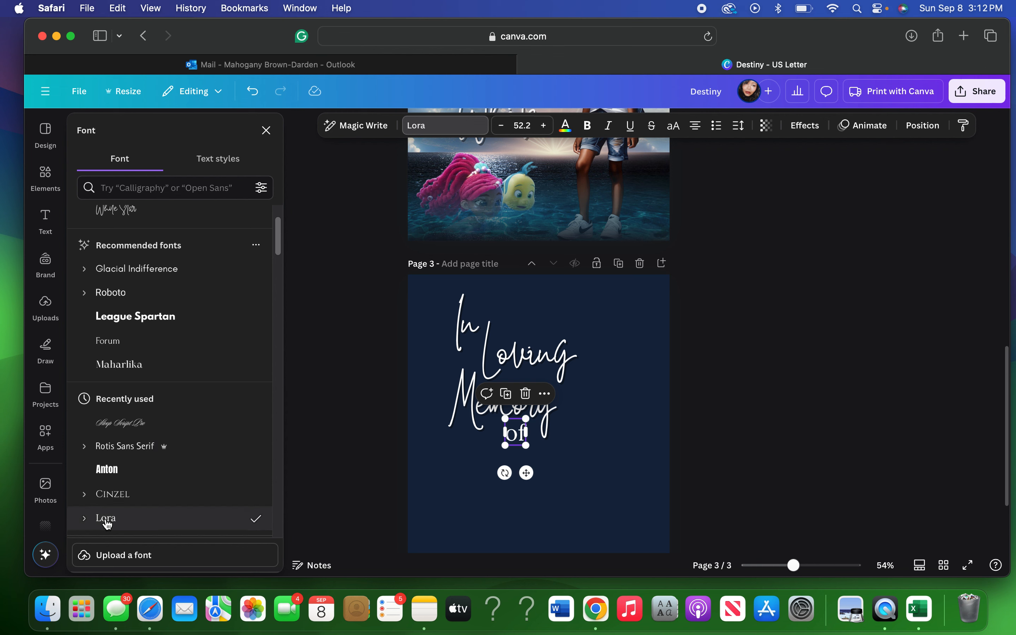
{"action": "left_click", "coordinate": [589, 128]}
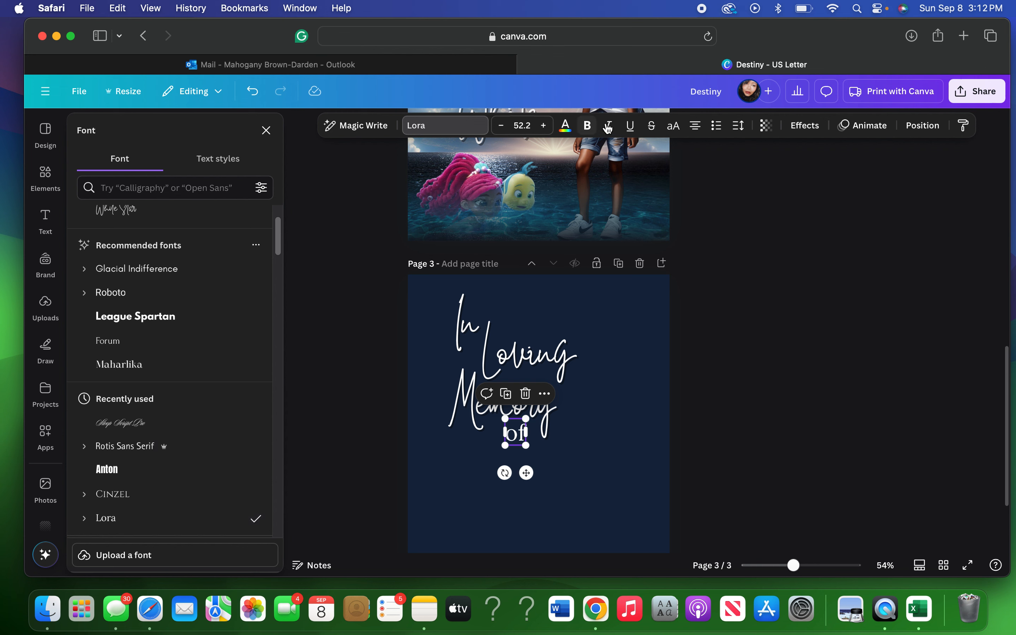
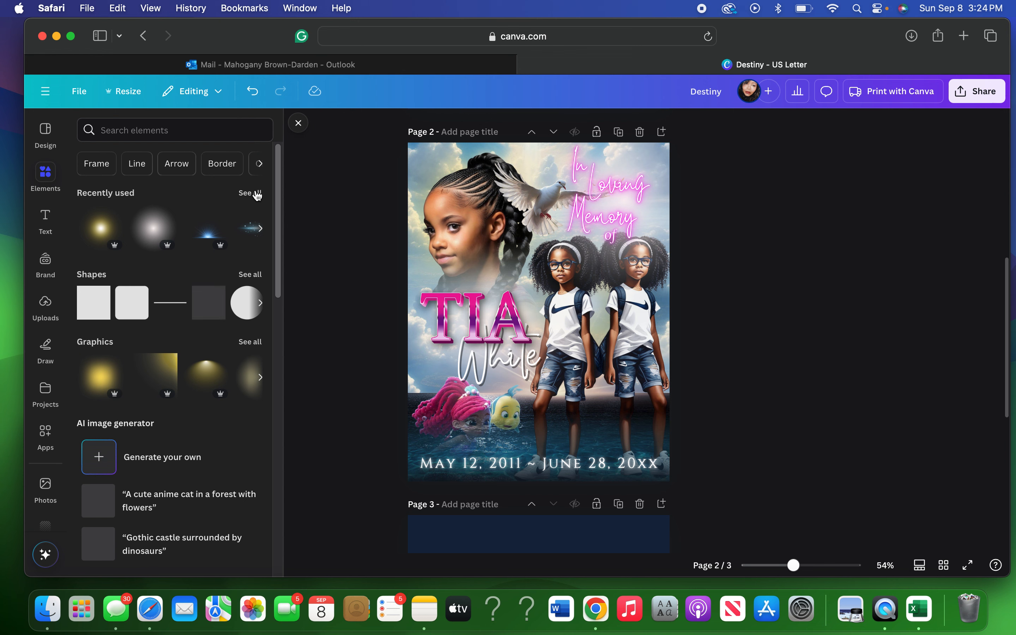
Expand the Recently used section to show all recently used elements.
{"action": "left_click", "coordinate": [251, 194]}
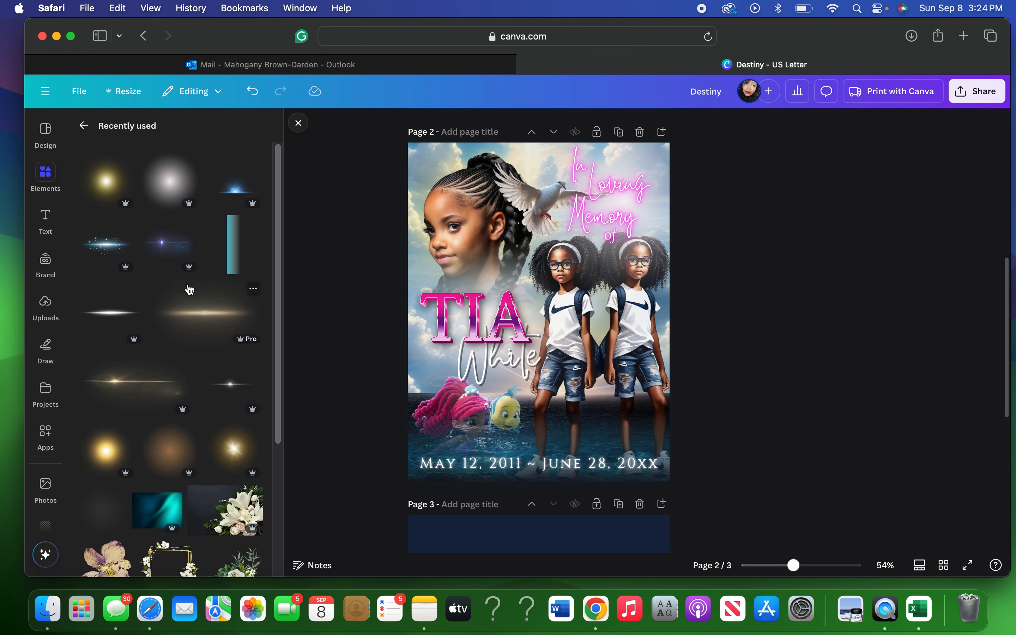
Place the light-streak flare from Recently used onto page 2, just below the name.
{"action": "scroll", "coordinate": [189, 289], "scroll_direction": "down", "scroll_amount": 3}
{"action": "scroll", "coordinate": [190, 289], "scroll_direction": "down", "scroll_amount": 6}
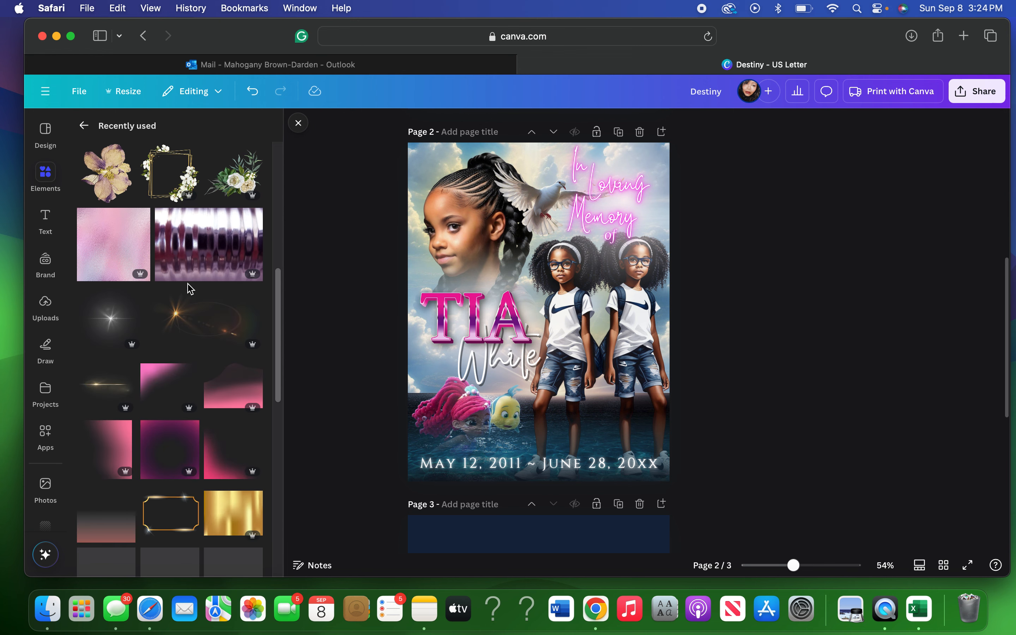
{"action": "scroll", "coordinate": [190, 289], "scroll_direction": "down", "scroll_amount": 1}
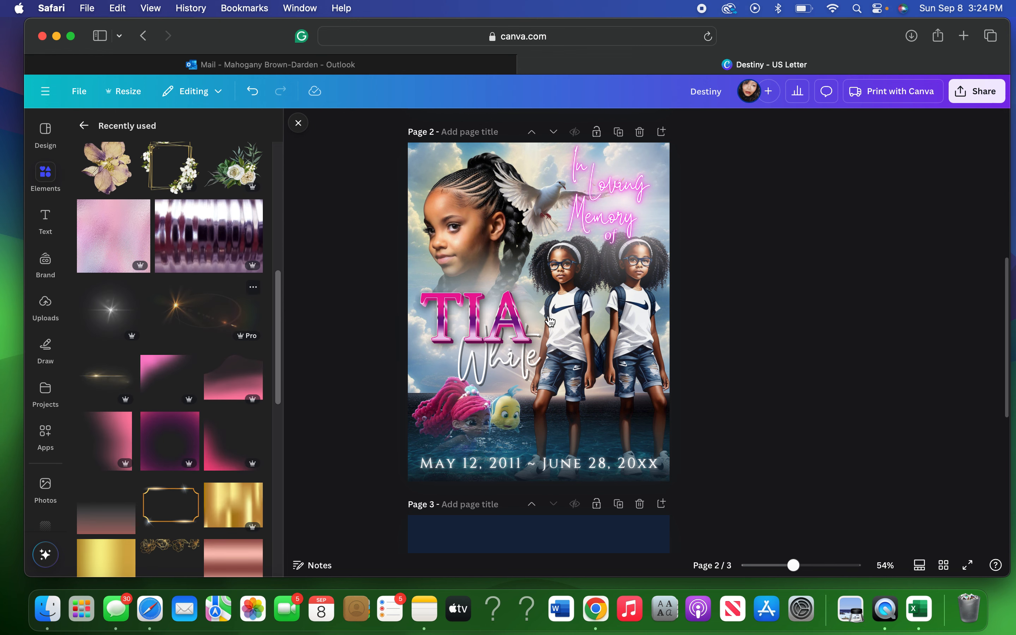
{"action": "left_click_drag", "start_coordinate": [550, 322], "coordinate": [550, 321]}
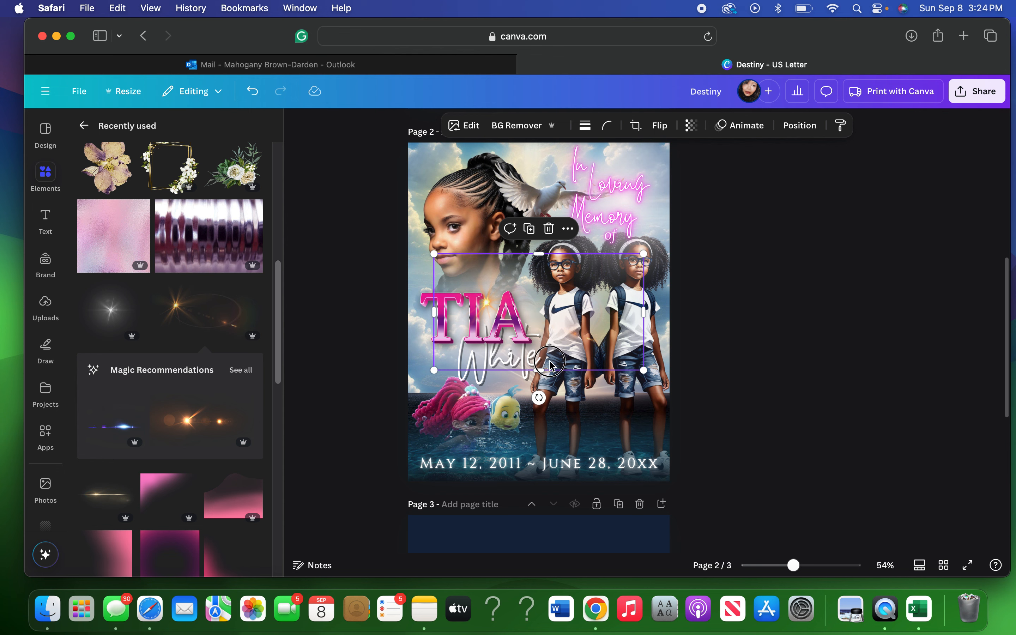
{"action": "left_click_drag", "start_coordinate": [550, 364], "coordinate": [558, 410]}
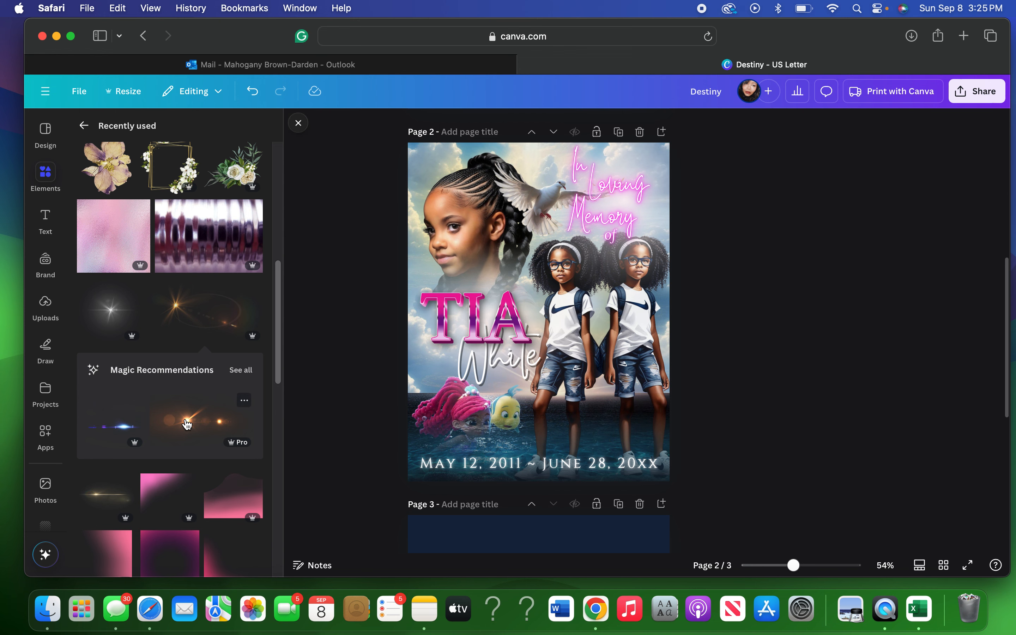
{"action": "scroll", "coordinate": [187, 424], "scroll_direction": "down", "scroll_amount": 5}
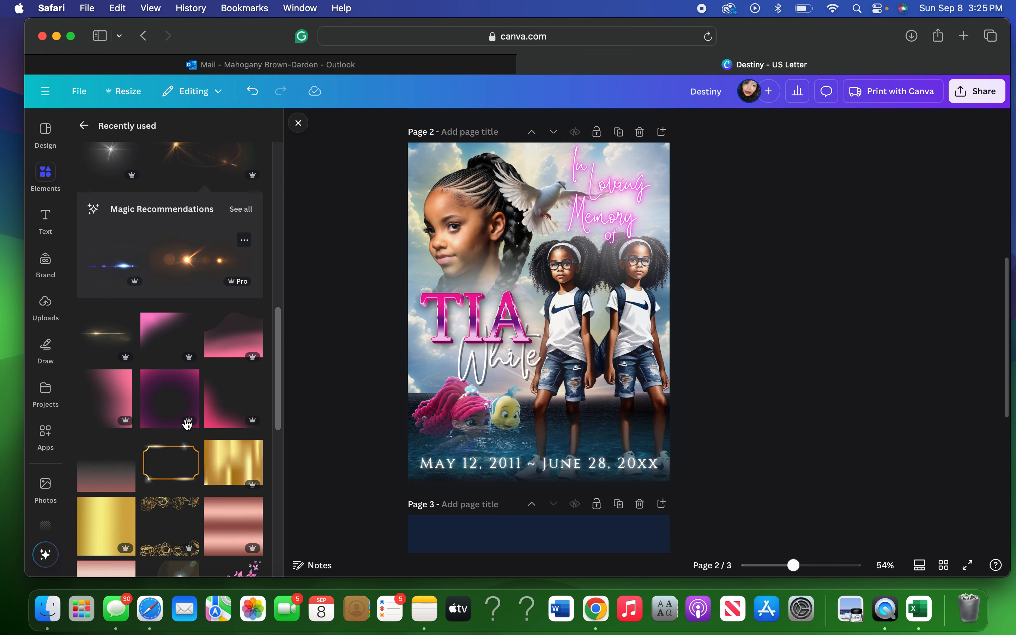
{"action": "scroll", "coordinate": [187, 424], "scroll_direction": "down", "scroll_amount": 6}
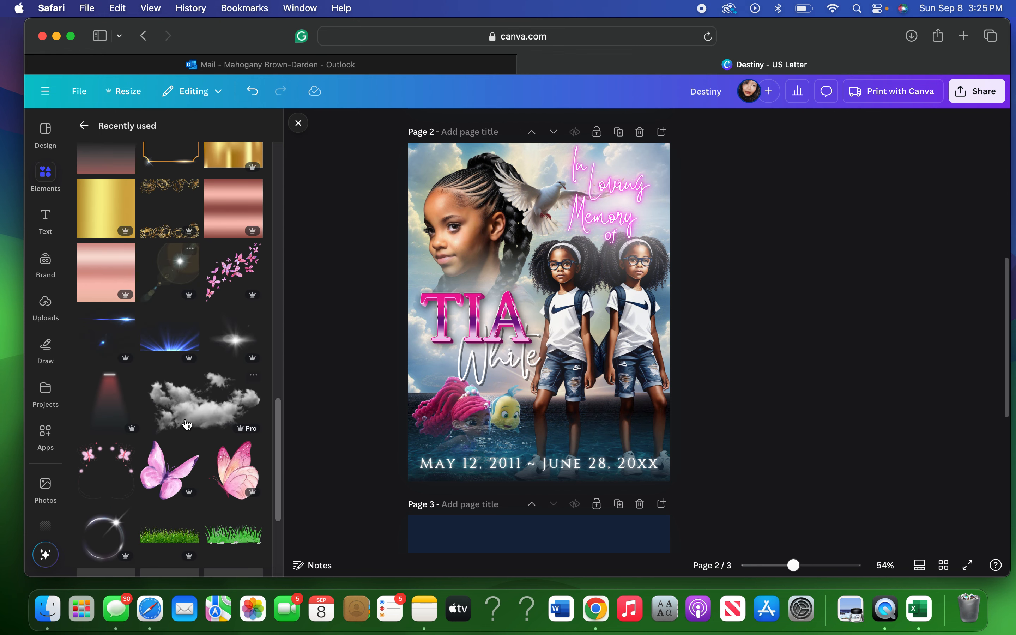
{"action": "scroll", "coordinate": [187, 425], "scroll_direction": "down", "scroll_amount": 2}
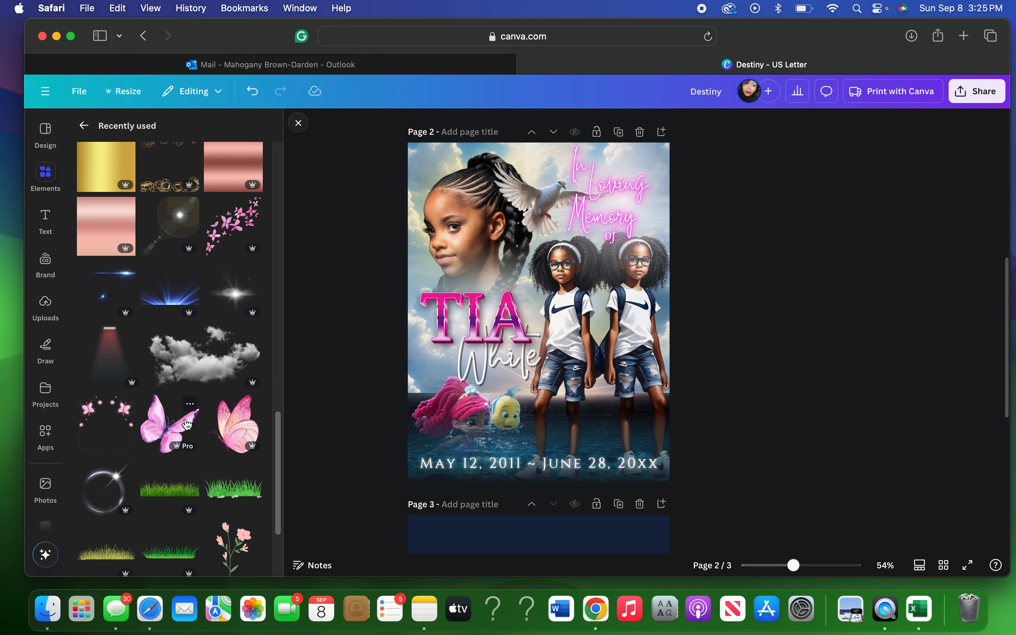
{"action": "scroll", "coordinate": [187, 425], "scroll_direction": "down", "scroll_amount": 2}
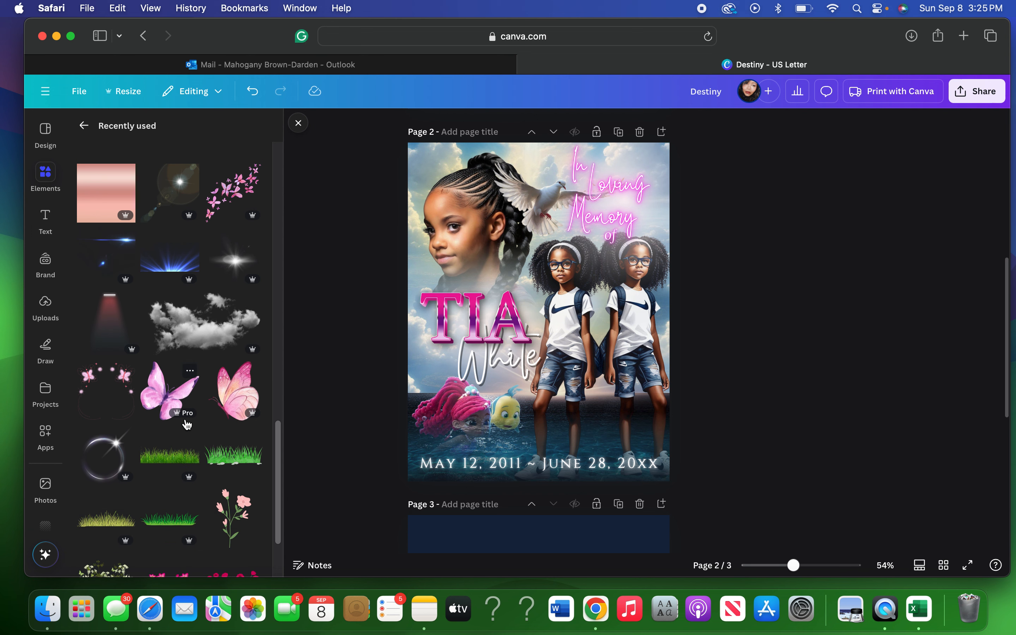
{"action": "scroll", "coordinate": [188, 424], "scroll_direction": "down", "scroll_amount": 5}
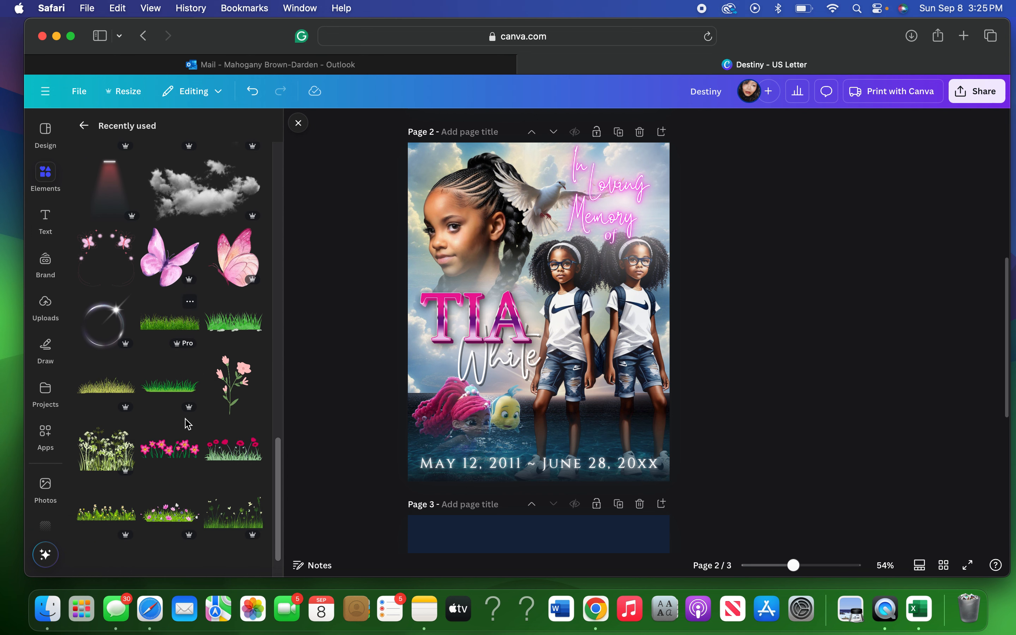
{"action": "scroll", "coordinate": [188, 425], "scroll_direction": "down", "scroll_amount": 2}
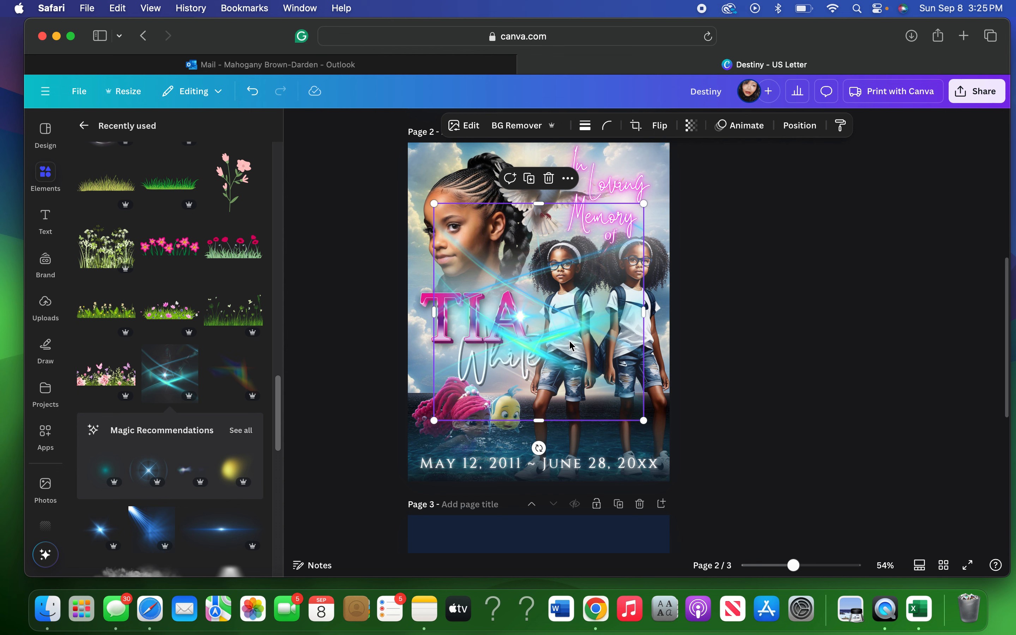
Enlarge the cyan light streak toward both lower corners and raise it over the page's upper half.
{"action": "left_click_drag", "start_coordinate": [570, 342], "coordinate": [570, 354]}
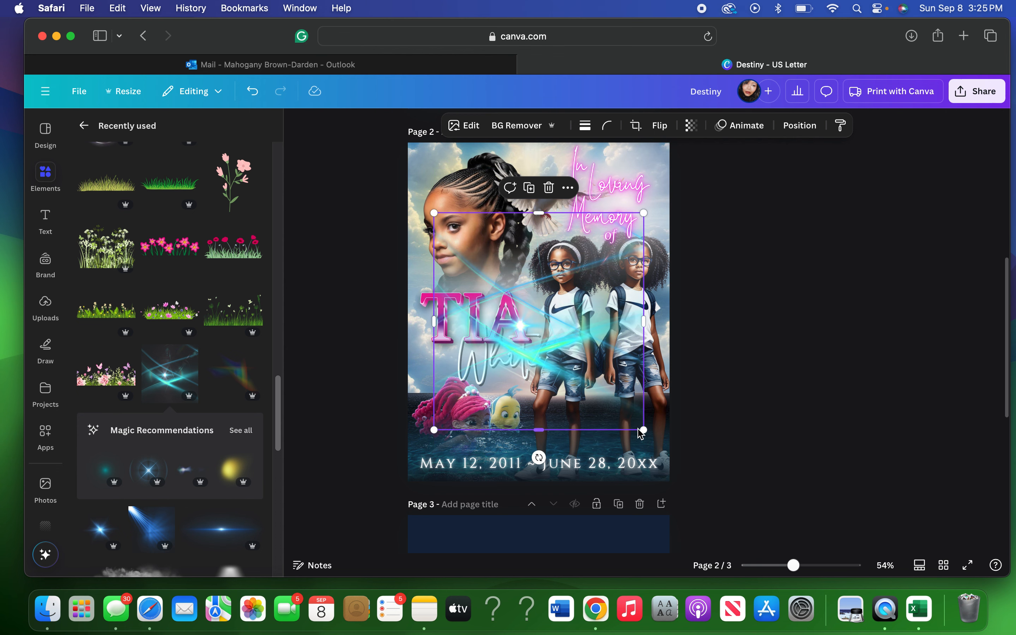
{"action": "left_click_drag", "start_coordinate": [645, 433], "coordinate": [670, 456]}
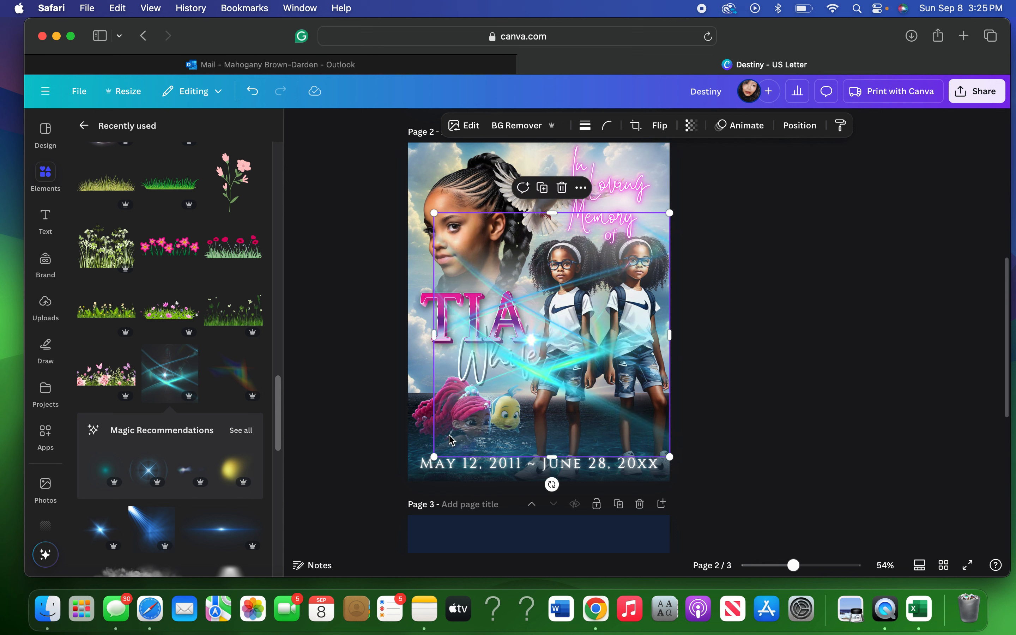
{"action": "left_click_drag", "start_coordinate": [434, 457], "coordinate": [370, 469]}
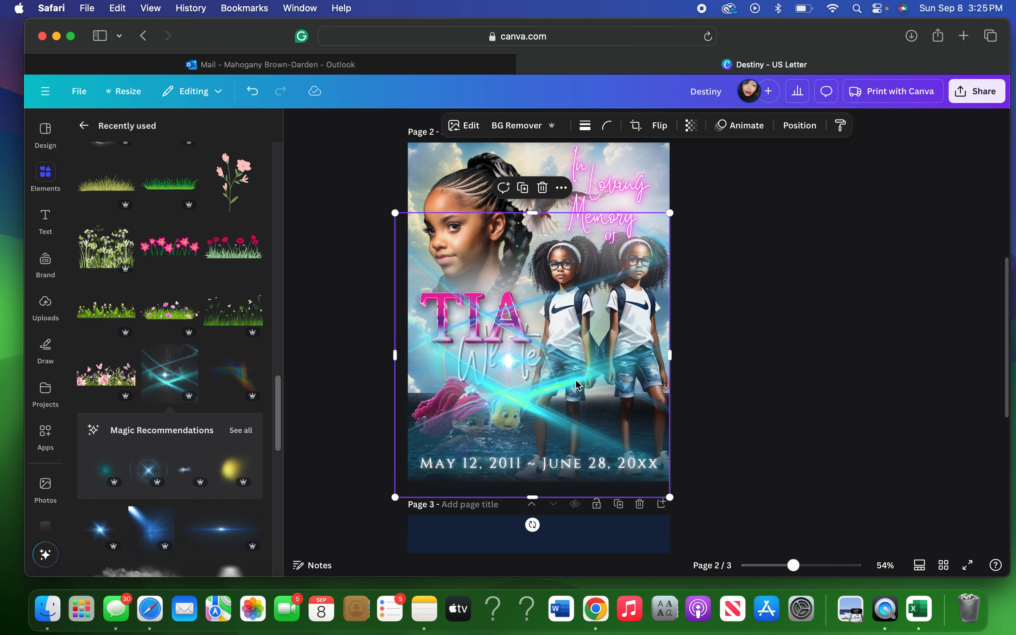
{"action": "left_click_drag", "start_coordinate": [567, 393], "coordinate": [566, 290]}
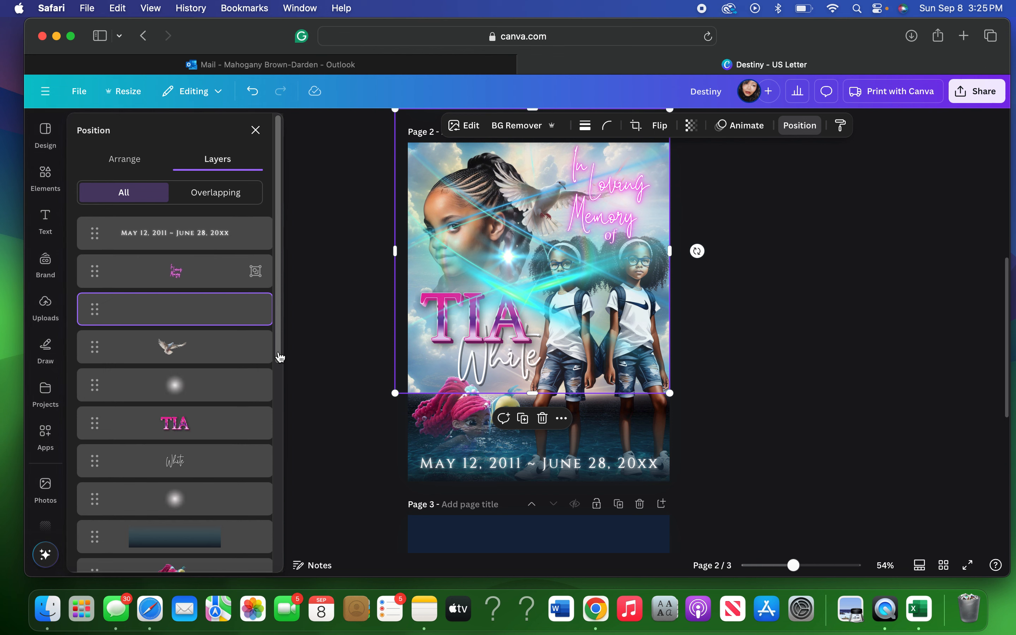
Drop the cyan light layer near the bottom of the stack and stretch it to the left edge.
{"action": "left_click_drag", "start_coordinate": [203, 311], "coordinate": [196, 483]}
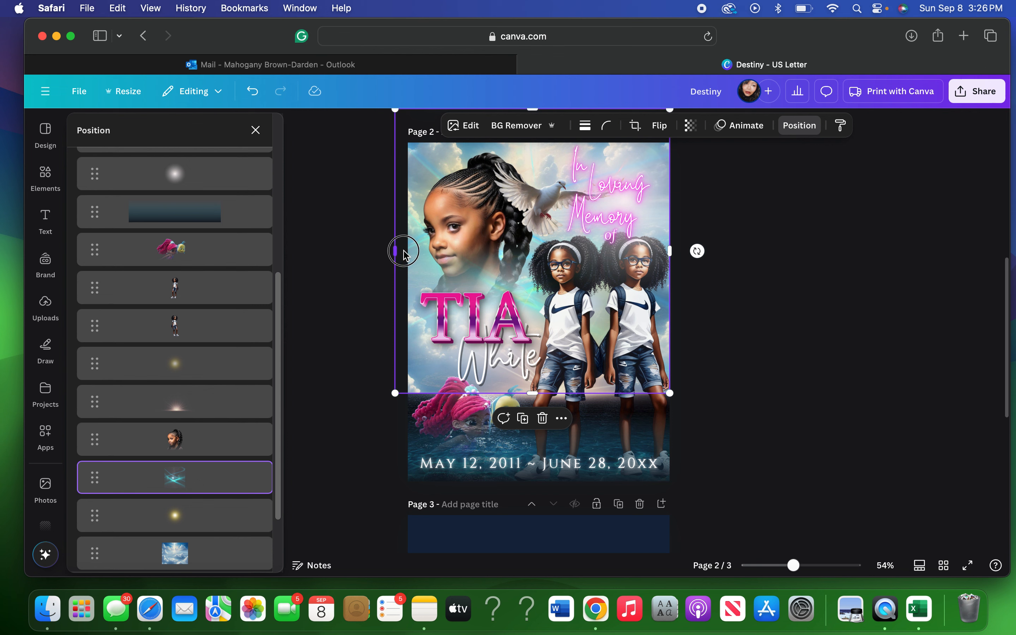
{"action": "left_click_drag", "start_coordinate": [395, 252], "coordinate": [406, 251]}
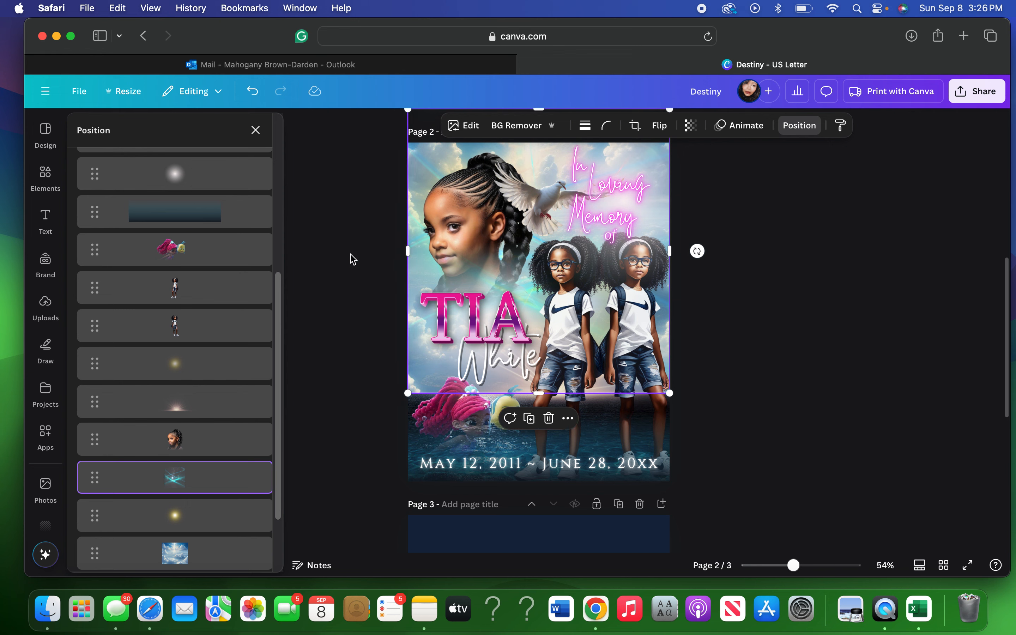
Browse the Recently used graphics and add the pink butterflies cluster to page 2.
{"action": "left_click", "coordinate": [59, 184]}
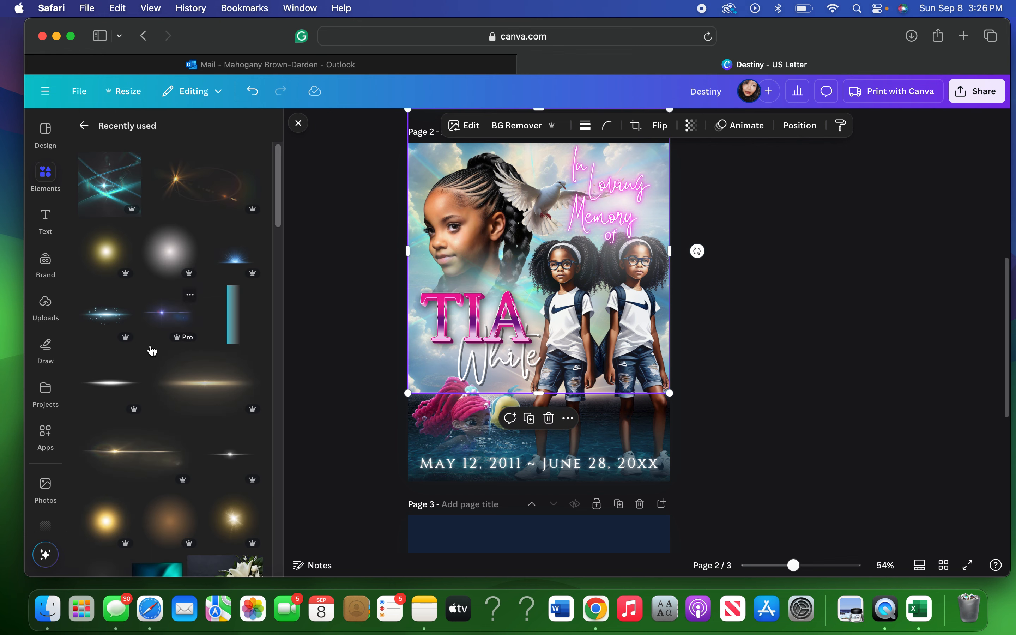
{"action": "scroll", "coordinate": [152, 352], "scroll_direction": "down", "scroll_amount": 10}
{"action": "scroll", "coordinate": [152, 351], "scroll_direction": "down", "scroll_amount": 9}
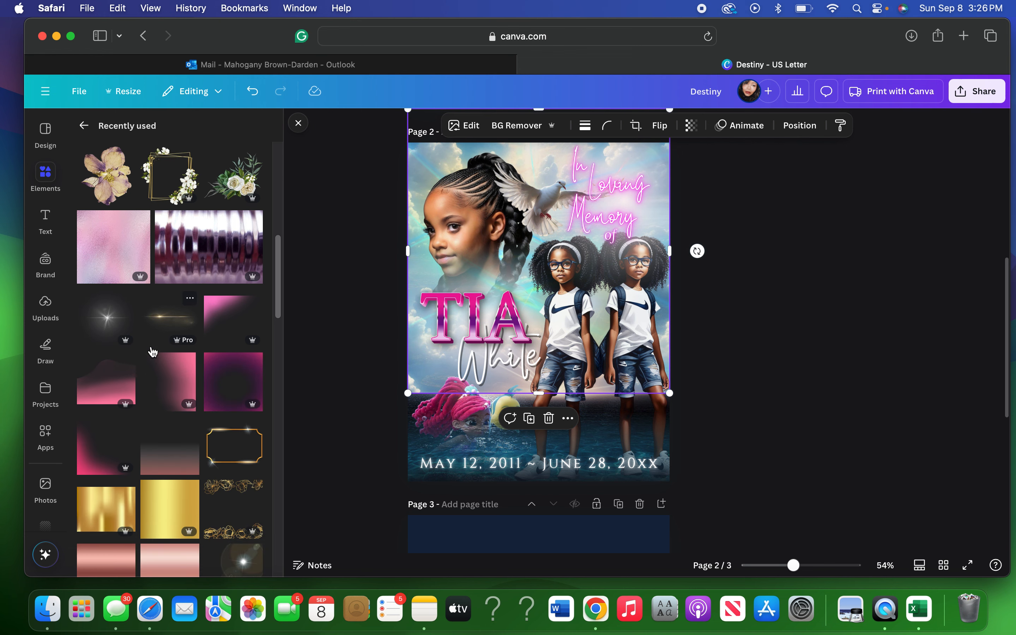
{"action": "scroll", "coordinate": [152, 351], "scroll_direction": "down", "scroll_amount": 19}
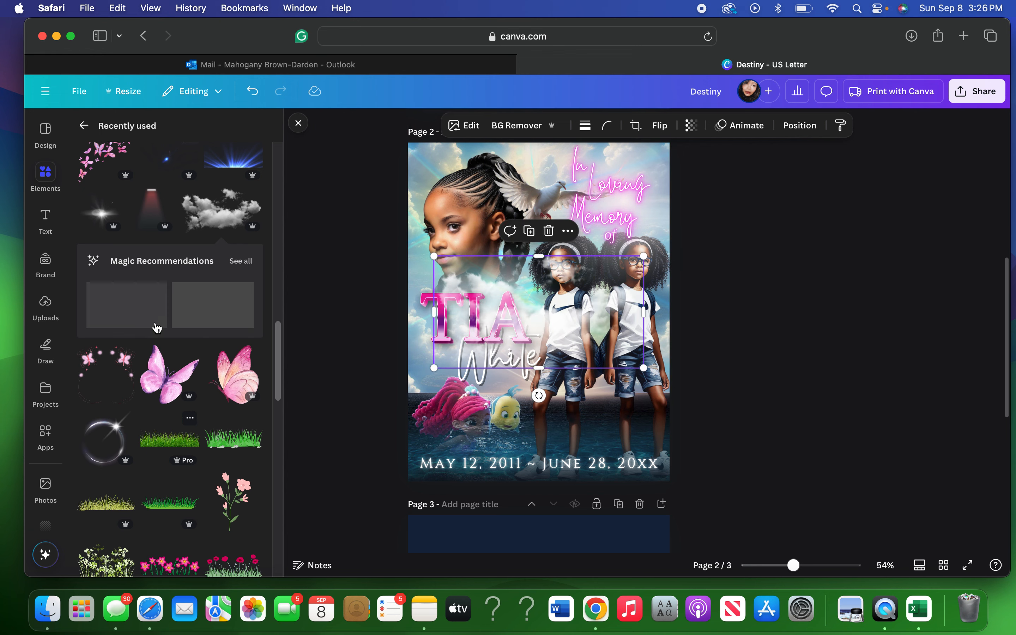
{"action": "scroll", "coordinate": [149, 377], "scroll_direction": "down", "scroll_amount": 3}
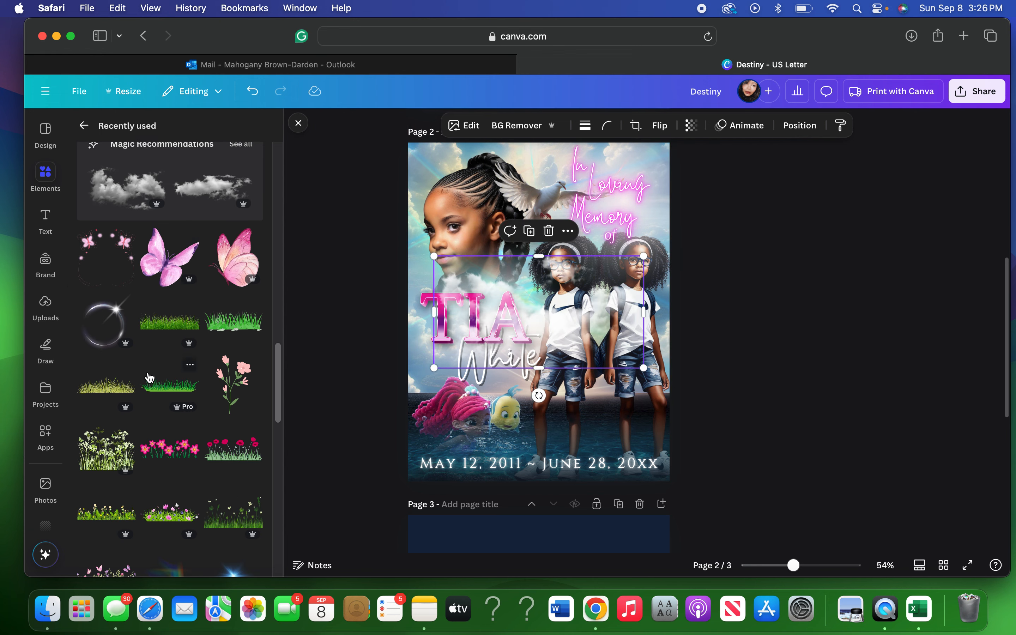
{"action": "scroll", "coordinate": [149, 377], "scroll_direction": "down", "scroll_amount": 3}
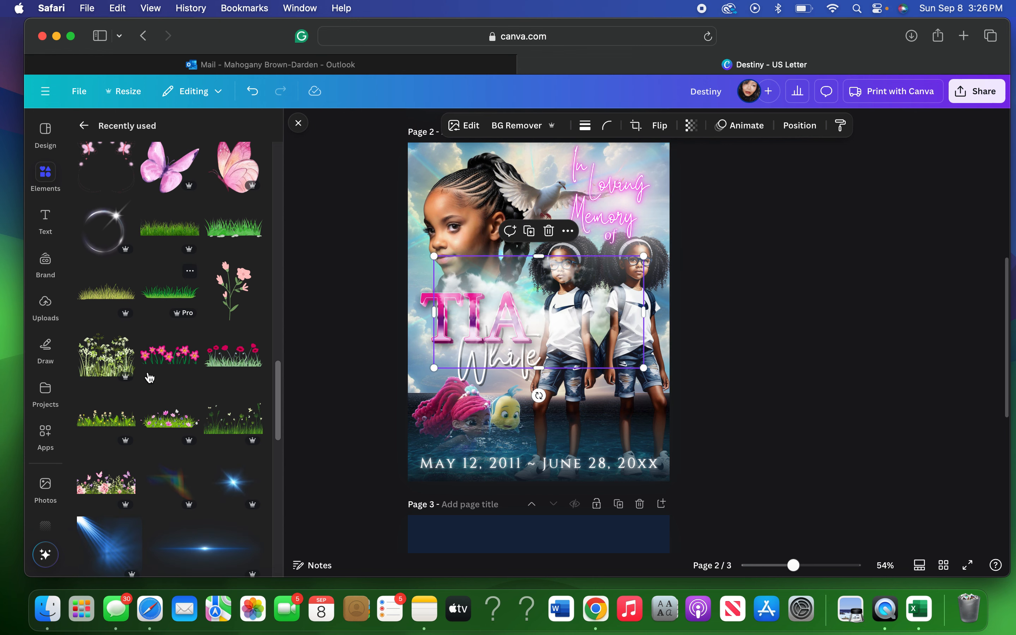
{"action": "scroll", "coordinate": [149, 377], "scroll_direction": "down", "scroll_amount": 4}
{"action": "scroll", "coordinate": [148, 377], "scroll_direction": "down", "scroll_amount": 3}
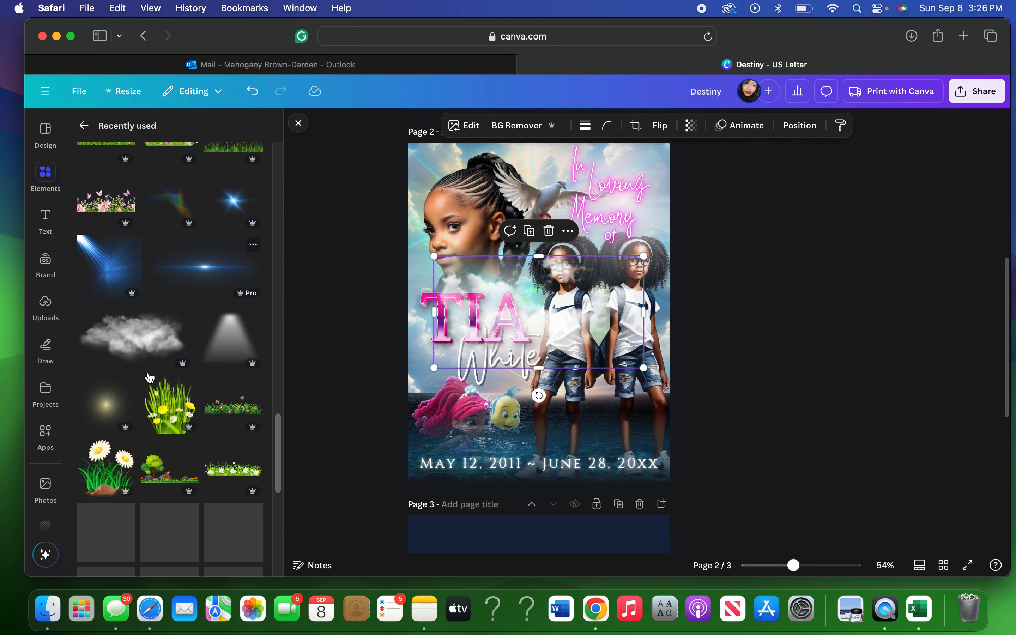
{"action": "scroll", "coordinate": [149, 377], "scroll_direction": "down", "scroll_amount": 2}
{"action": "scroll", "coordinate": [150, 377], "scroll_direction": "down", "scroll_amount": 2}
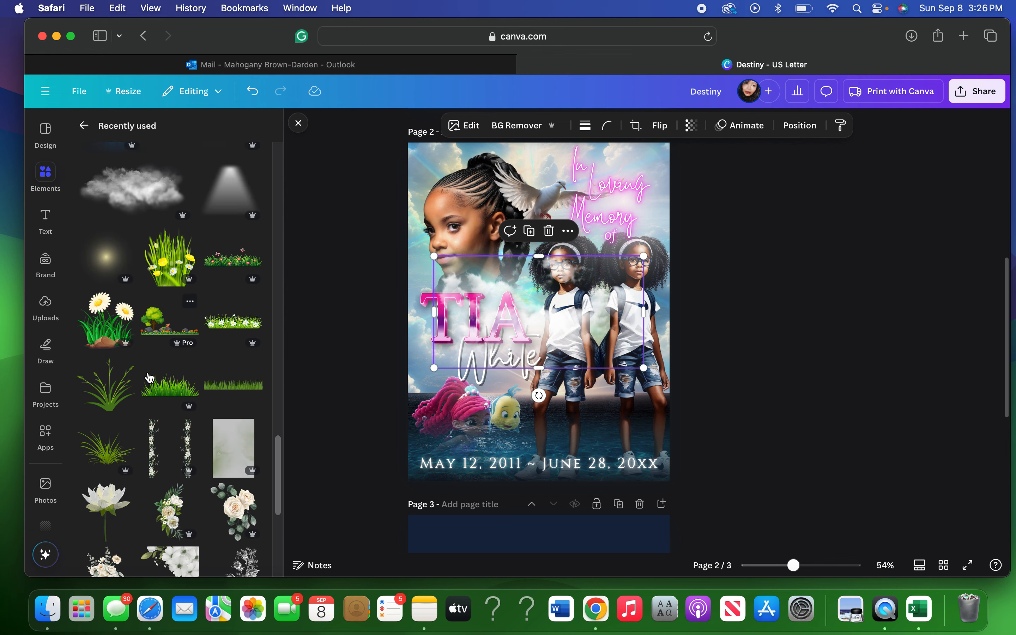
{"action": "scroll", "coordinate": [150, 377], "scroll_direction": "down", "scroll_amount": 5}
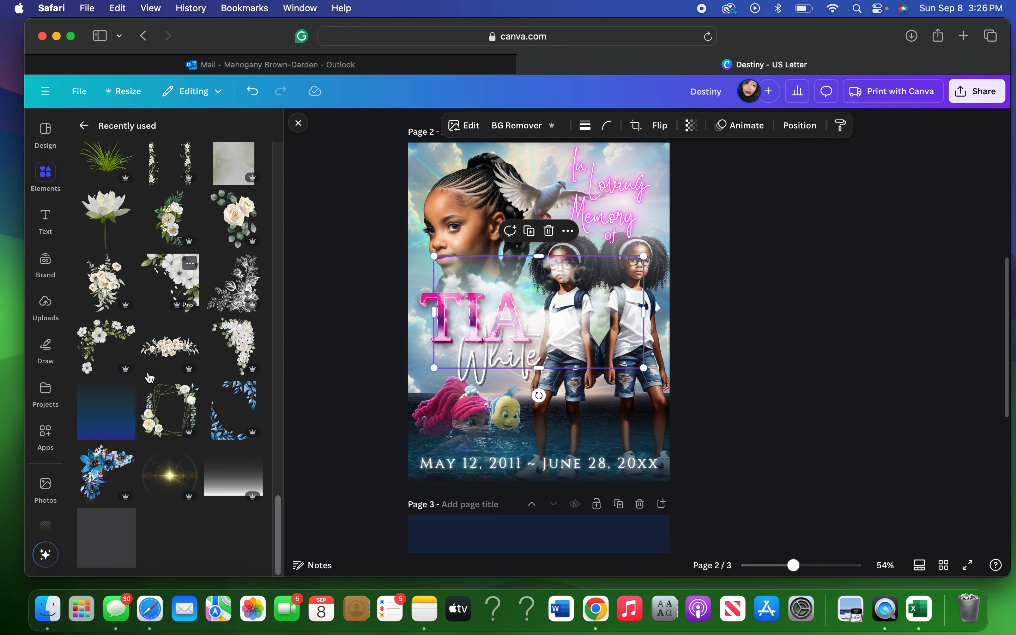
{"action": "scroll", "coordinate": [149, 377], "scroll_direction": "down", "scroll_amount": 1}
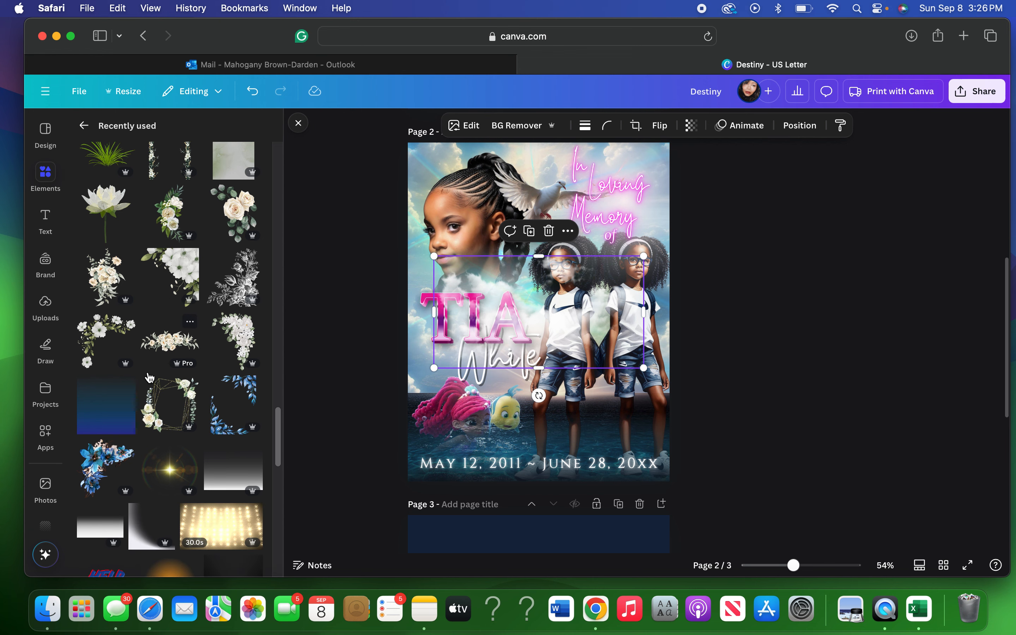
{"action": "scroll", "coordinate": [148, 377], "scroll_direction": "down", "scroll_amount": 7}
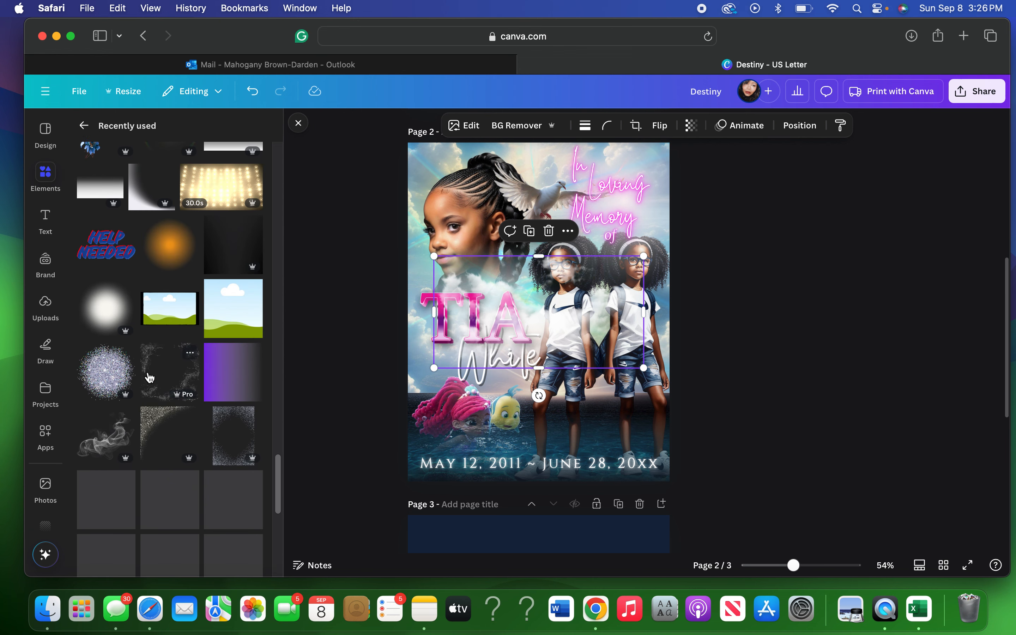
{"action": "scroll", "coordinate": [149, 377], "scroll_direction": "down", "scroll_amount": 4}
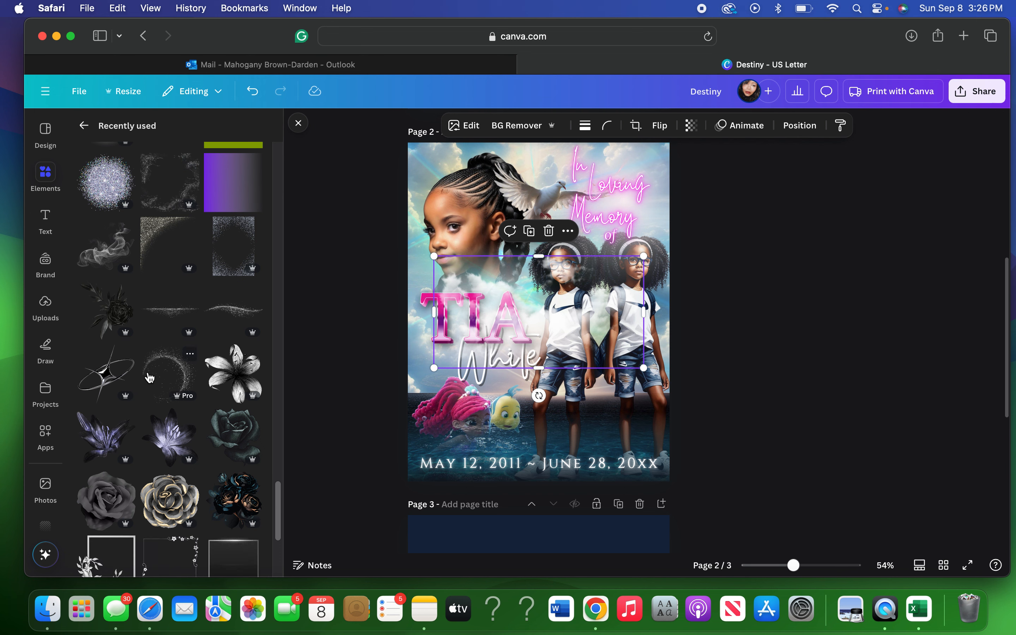
{"action": "scroll", "coordinate": [149, 377], "scroll_direction": "down", "scroll_amount": 5}
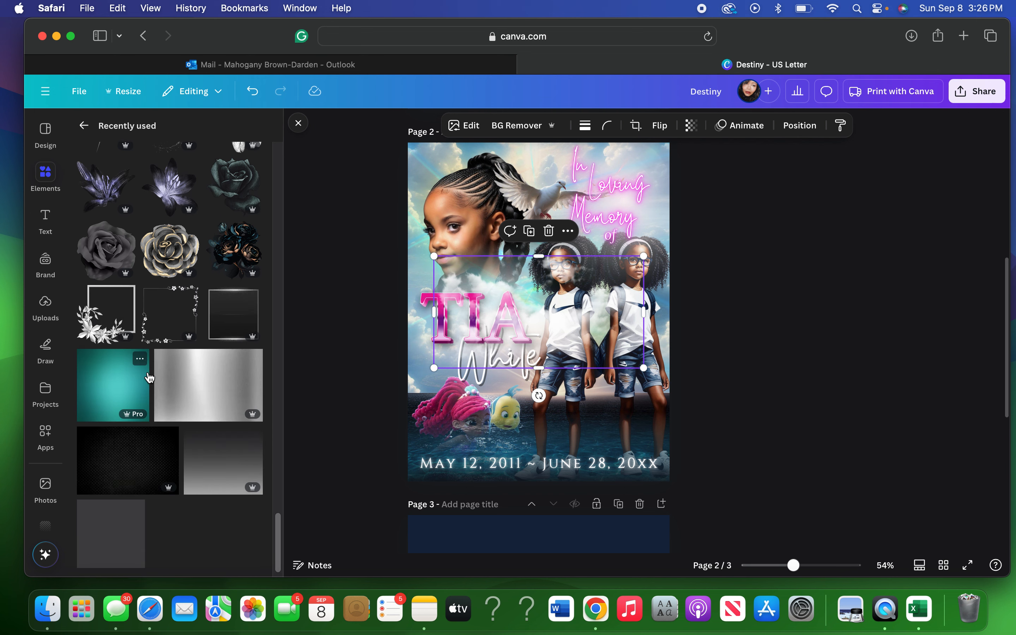
{"action": "scroll", "coordinate": [149, 377], "scroll_direction": "down", "scroll_amount": 4}
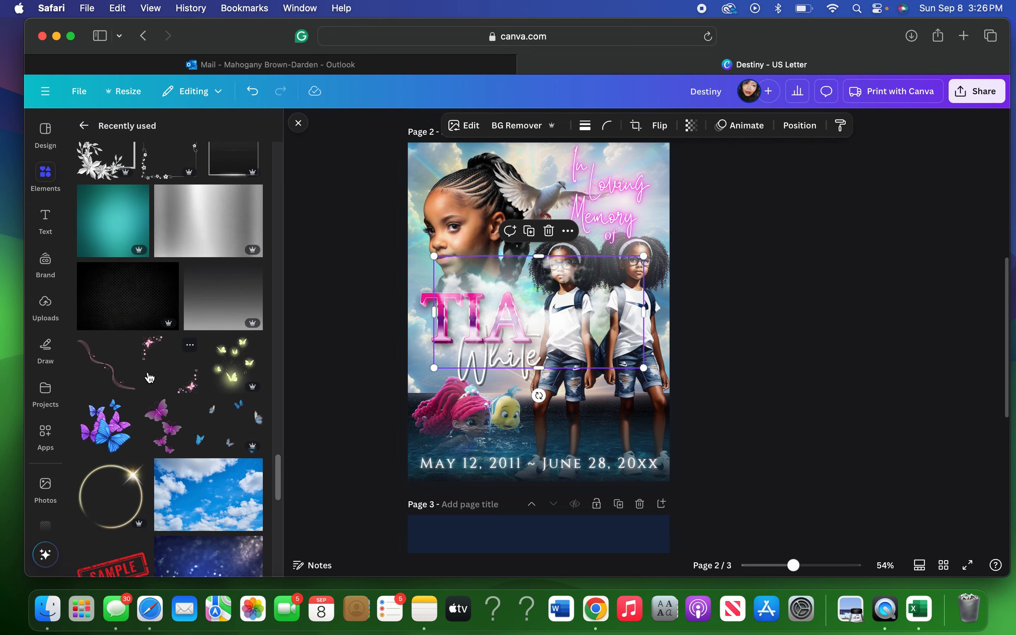
{"action": "scroll", "coordinate": [149, 378], "scroll_direction": "down", "scroll_amount": 1}
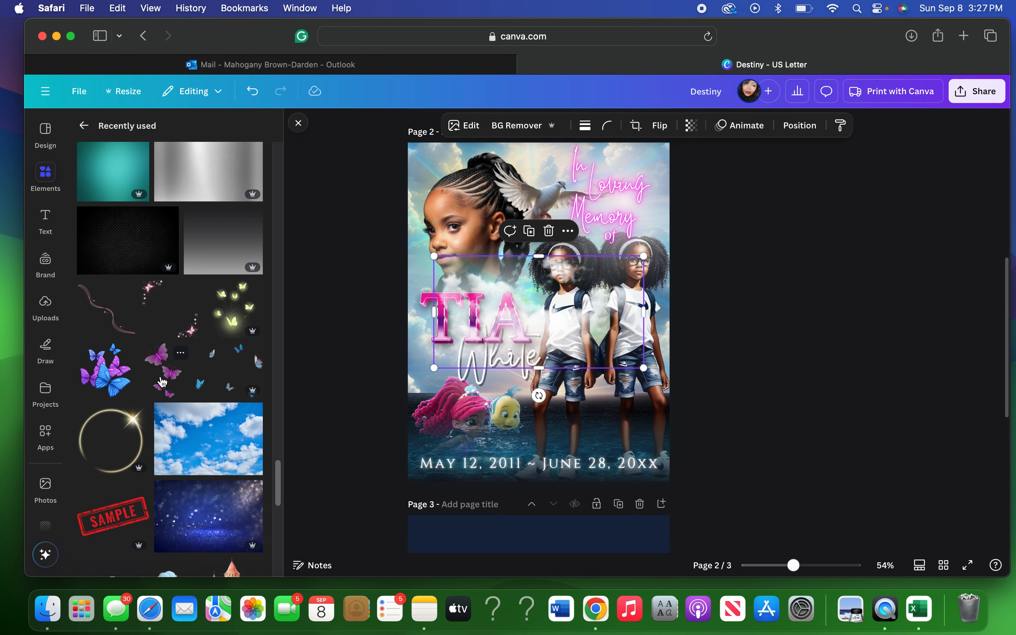
{"action": "left_click", "coordinate": [163, 383]}
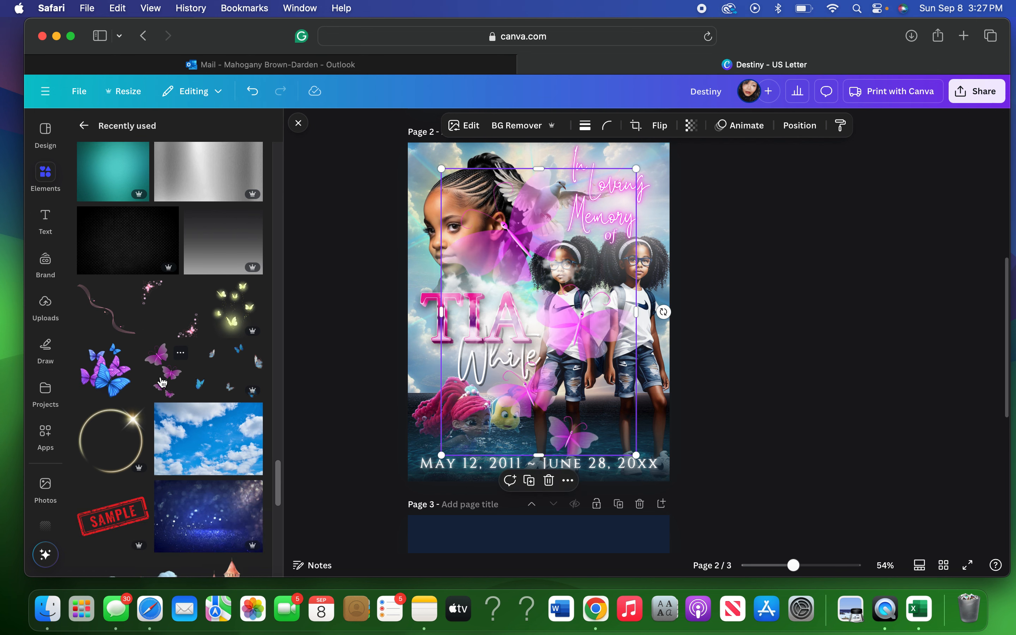
Add the starry sparkle overlay from Recently used across the name and twins.
{"action": "scroll", "coordinate": [163, 382], "scroll_direction": "down", "scroll_amount": 4}
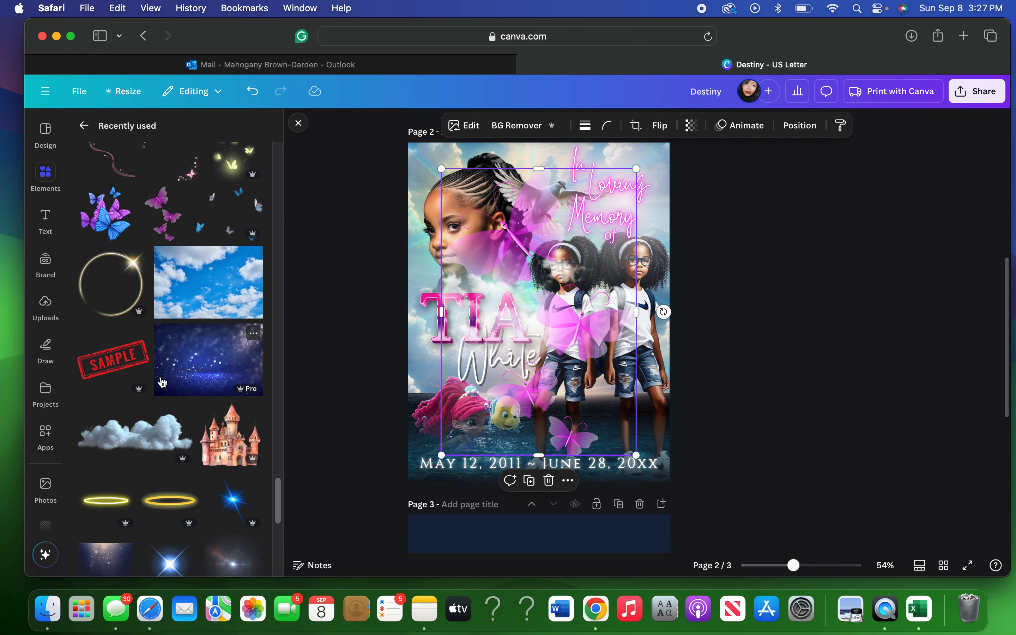
{"action": "scroll", "coordinate": [163, 382], "scroll_direction": "down", "scroll_amount": 4}
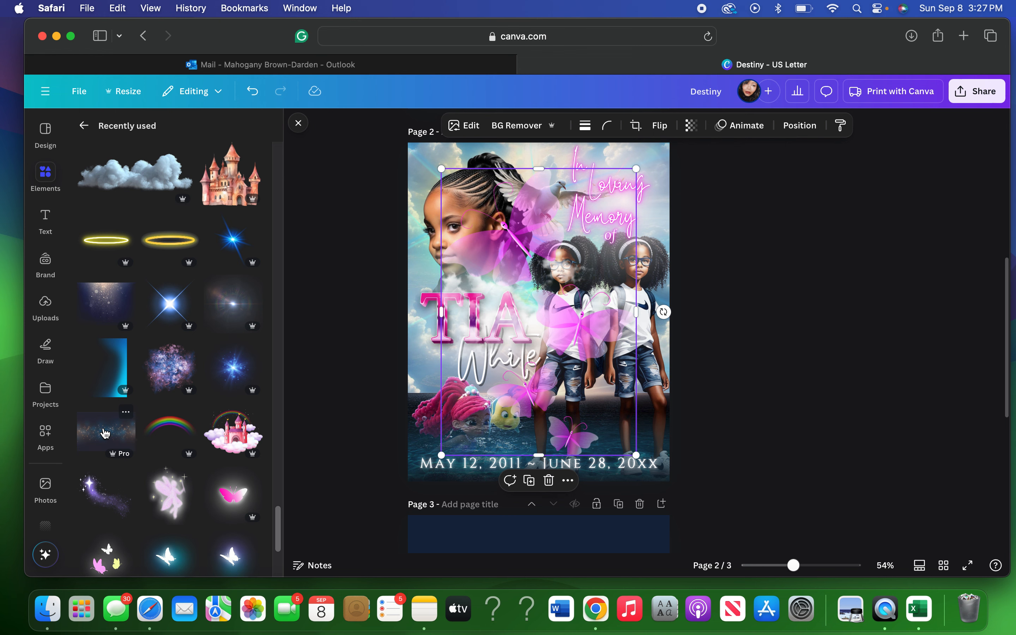
{"action": "left_click", "coordinate": [105, 433]}
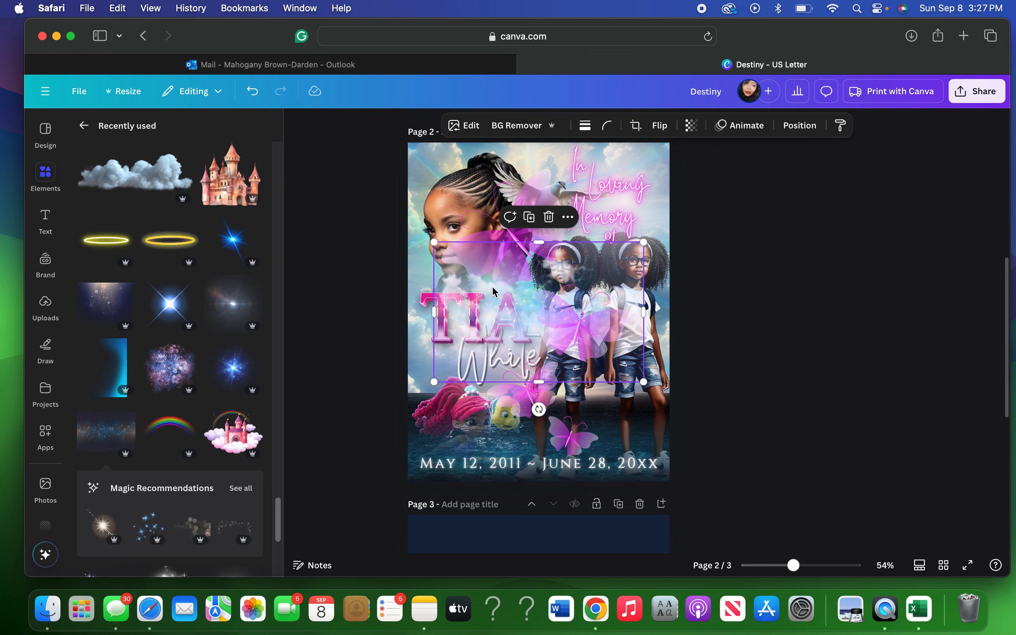
{"action": "scroll", "coordinate": [169, 420], "scroll_direction": "down", "scroll_amount": 5}
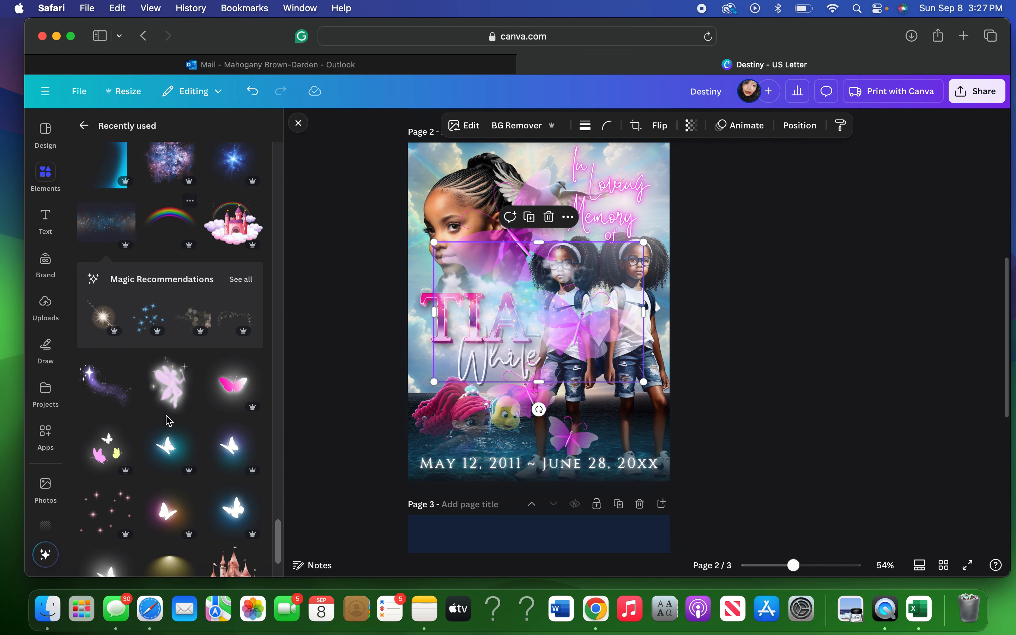
{"action": "scroll", "coordinate": [168, 420], "scroll_direction": "down", "scroll_amount": 3}
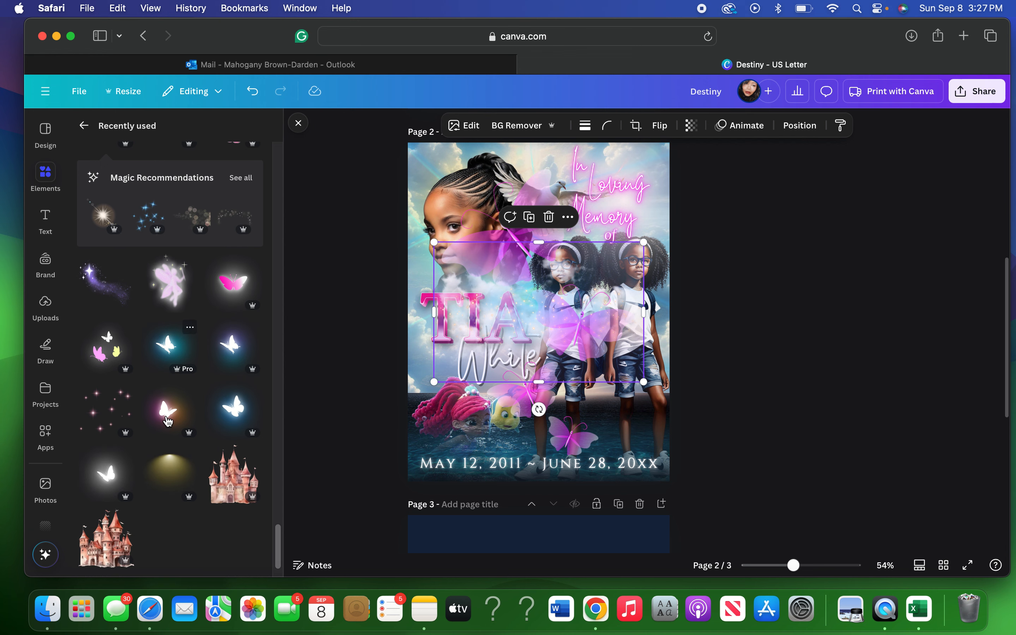
Add the dark purple-and-orange neon frame and drag it down to the top of page 3.
{"action": "scroll", "coordinate": [168, 420], "scroll_direction": "down", "scroll_amount": 4}
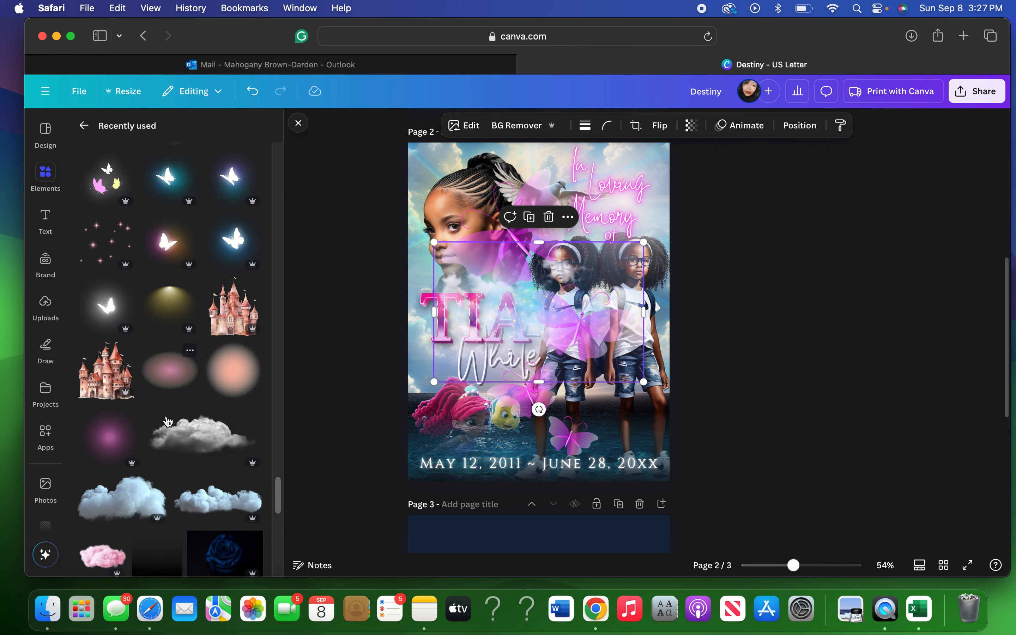
{"action": "scroll", "coordinate": [168, 420], "scroll_direction": "down", "scroll_amount": 5}
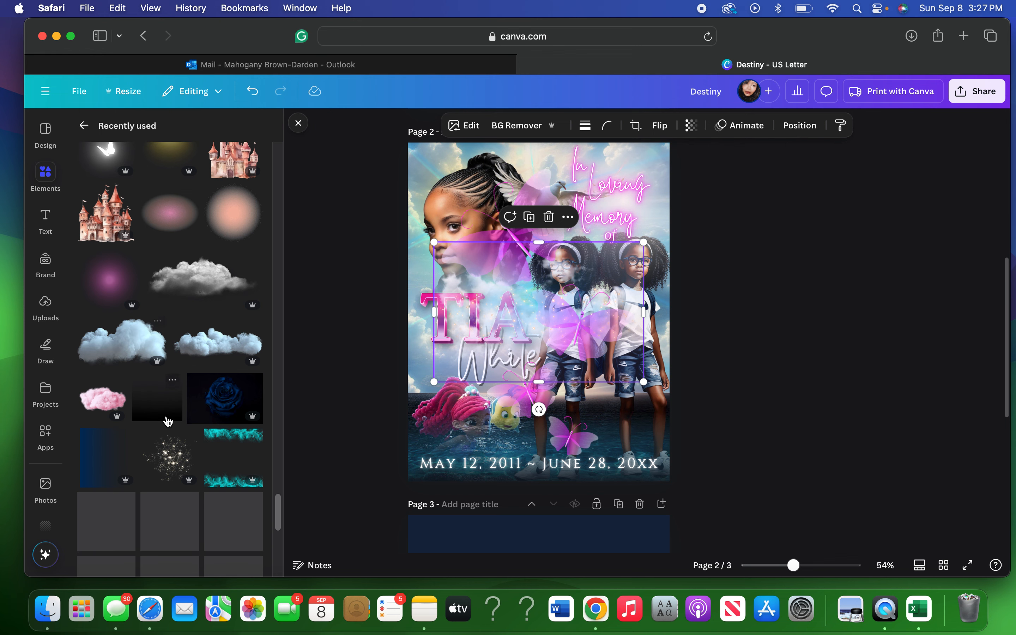
{"action": "scroll", "coordinate": [168, 421], "scroll_direction": "down", "scroll_amount": 2}
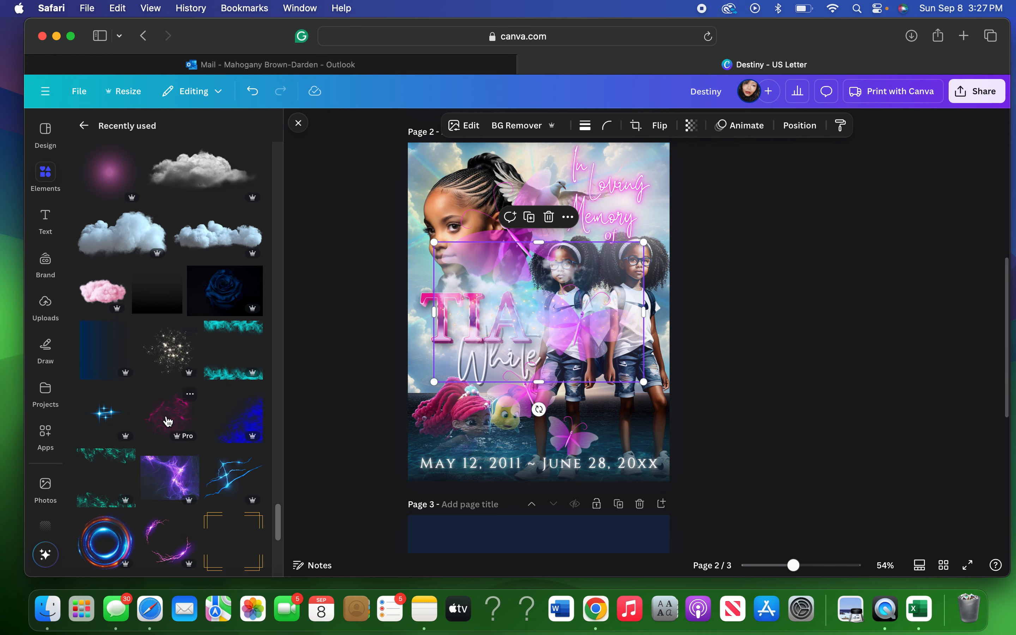
{"action": "scroll", "coordinate": [168, 421], "scroll_direction": "down", "scroll_amount": 3}
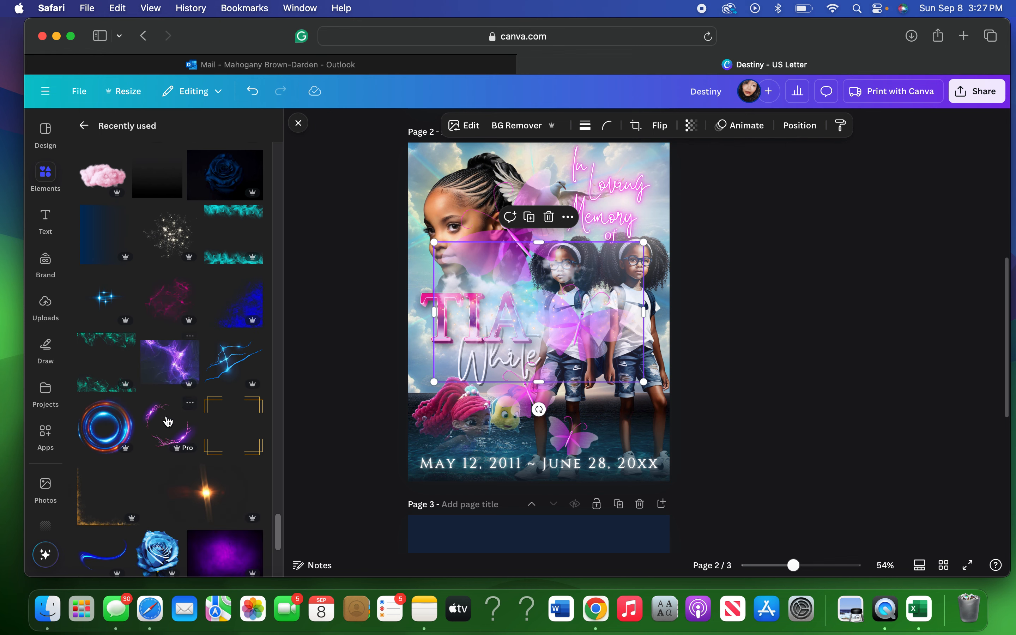
{"action": "scroll", "coordinate": [168, 422], "scroll_direction": "down", "scroll_amount": 7}
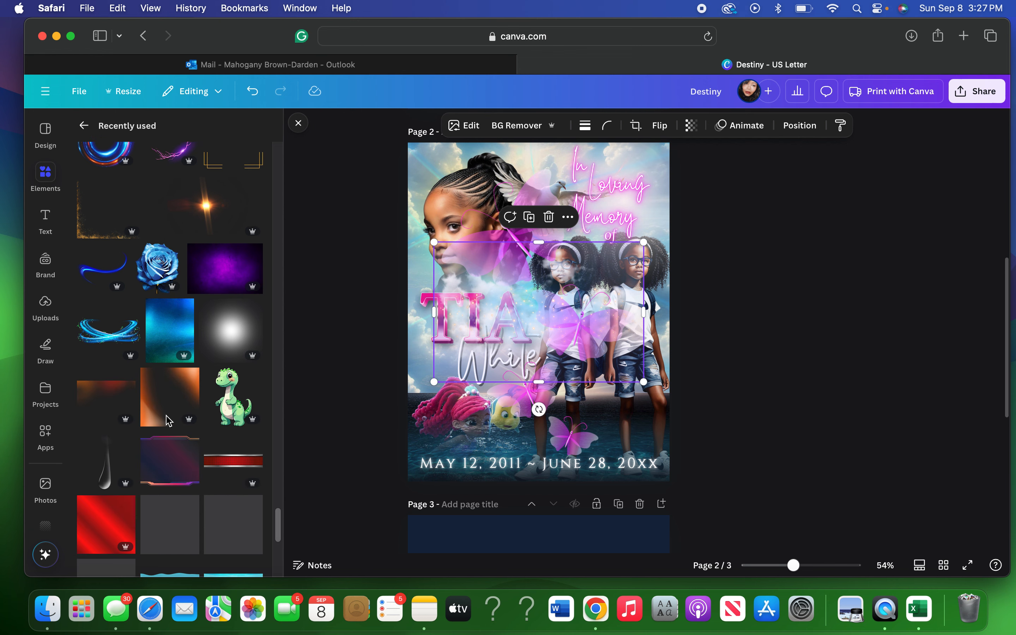
{"action": "scroll", "coordinate": [169, 420], "scroll_direction": "down", "scroll_amount": 1}
{"action": "scroll", "coordinate": [168, 422], "scroll_direction": "down", "scroll_amount": 1}
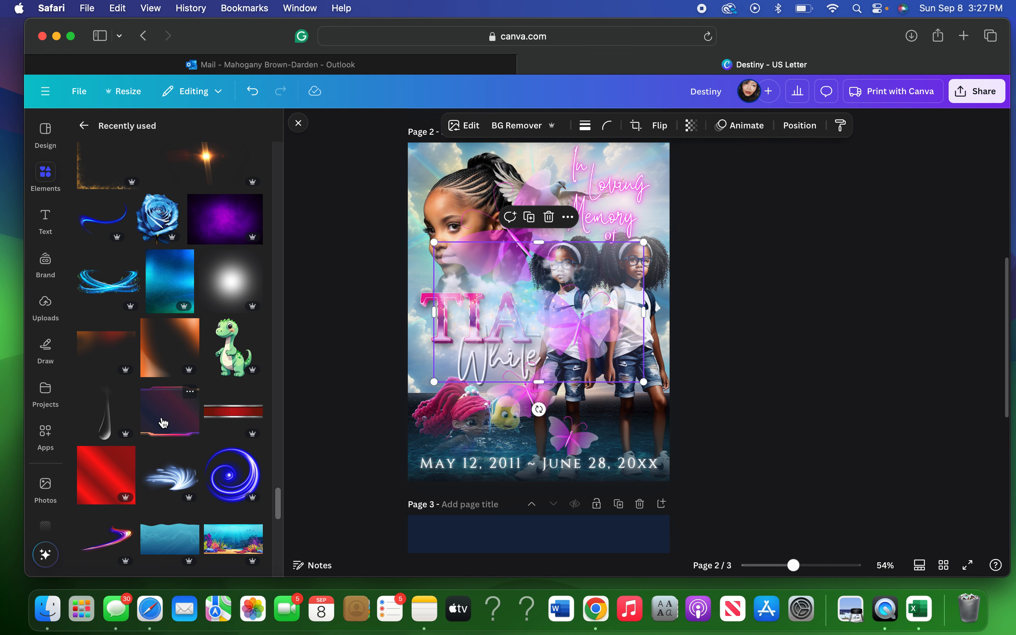
{"action": "left_click", "coordinate": [164, 423]}
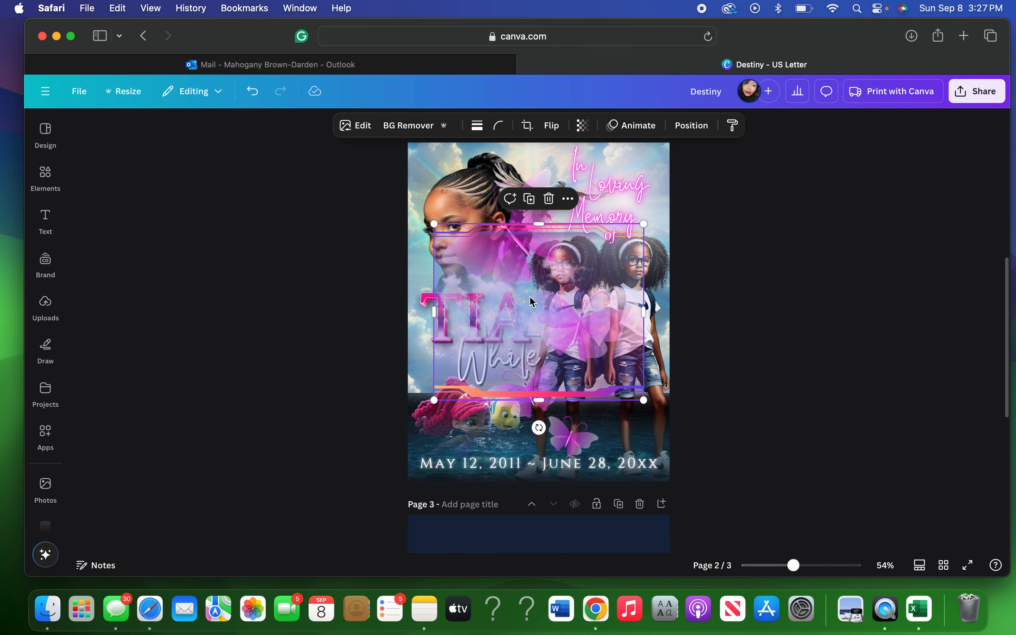
{"action": "left_click_drag", "start_coordinate": [519, 302], "coordinate": [494, 611]}
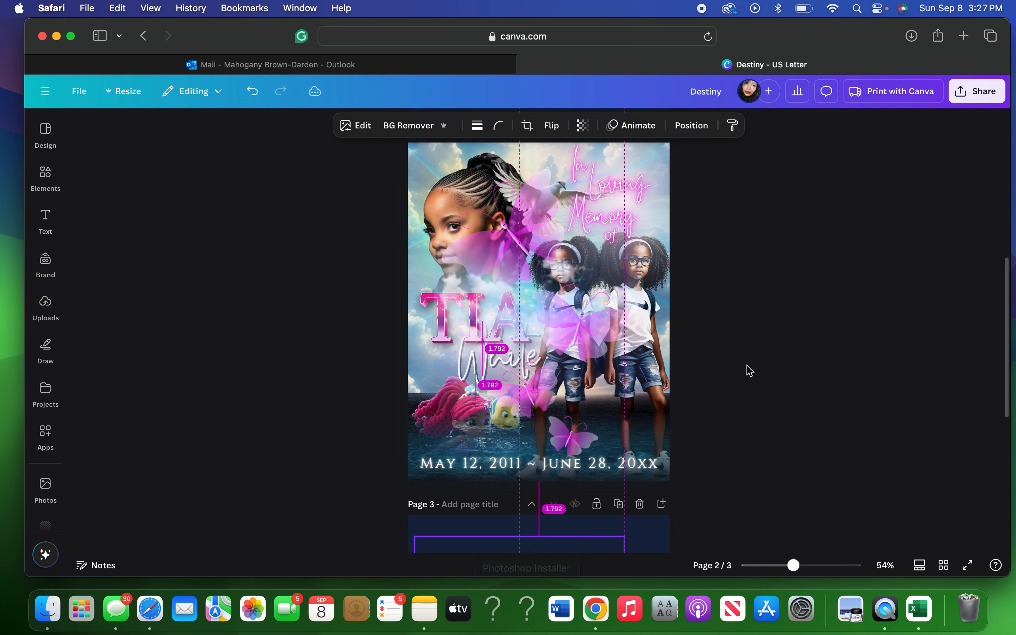
{"action": "scroll", "coordinate": [778, 331], "scroll_direction": "down", "scroll_amount": 1}
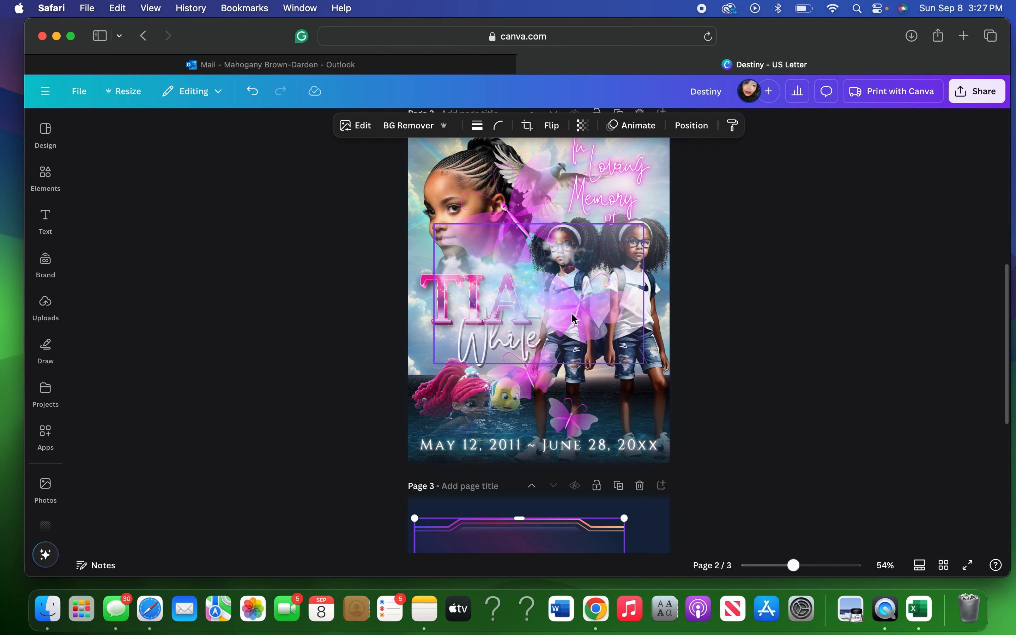
Shrink the pink butterflies to about 3.4 by 5 and delete the dove beside In Loving Memory.
{"action": "left_click", "coordinate": [632, 440]}
{"action": "left_click_drag", "start_coordinate": [637, 438], "coordinate": [555, 299]}
{"action": "left_click_drag", "start_coordinate": [541, 251], "coordinate": [542, 248]}
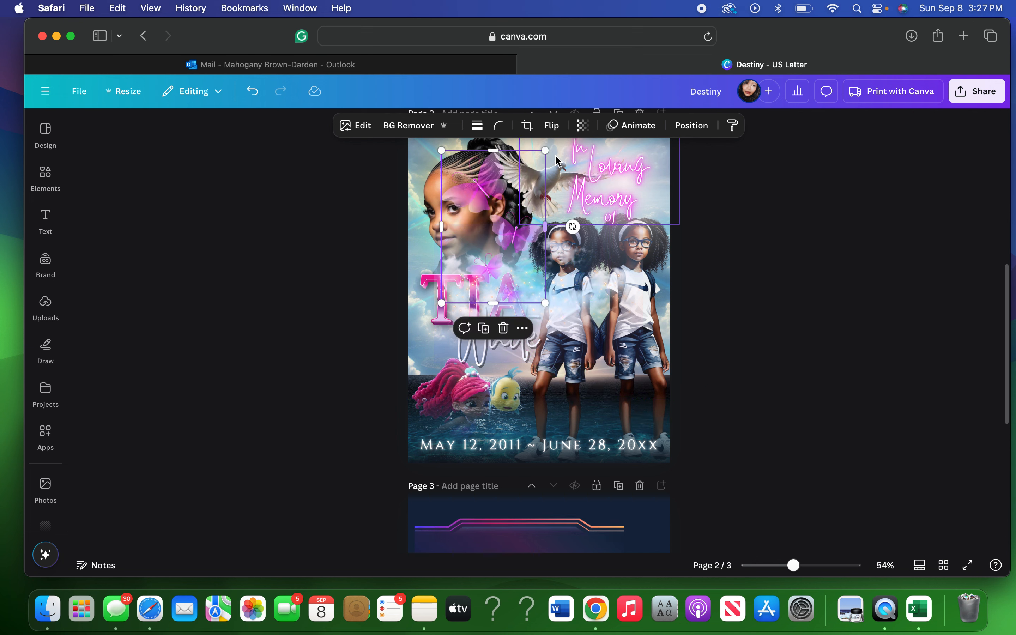
{"action": "left_click", "coordinate": [511, 149]}
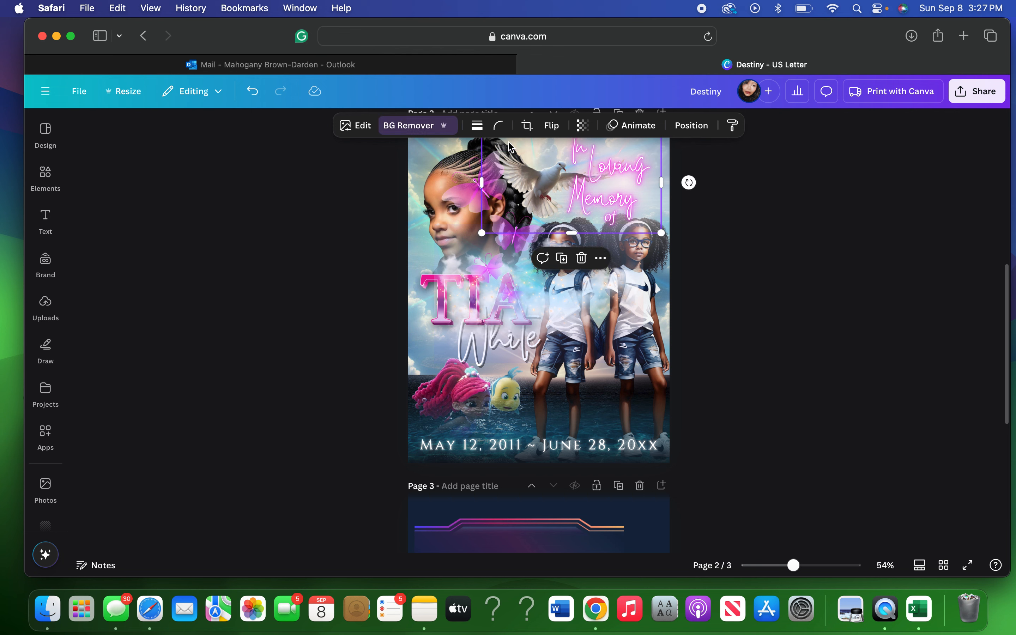
{"action": "left_click", "coordinate": [581, 259]}
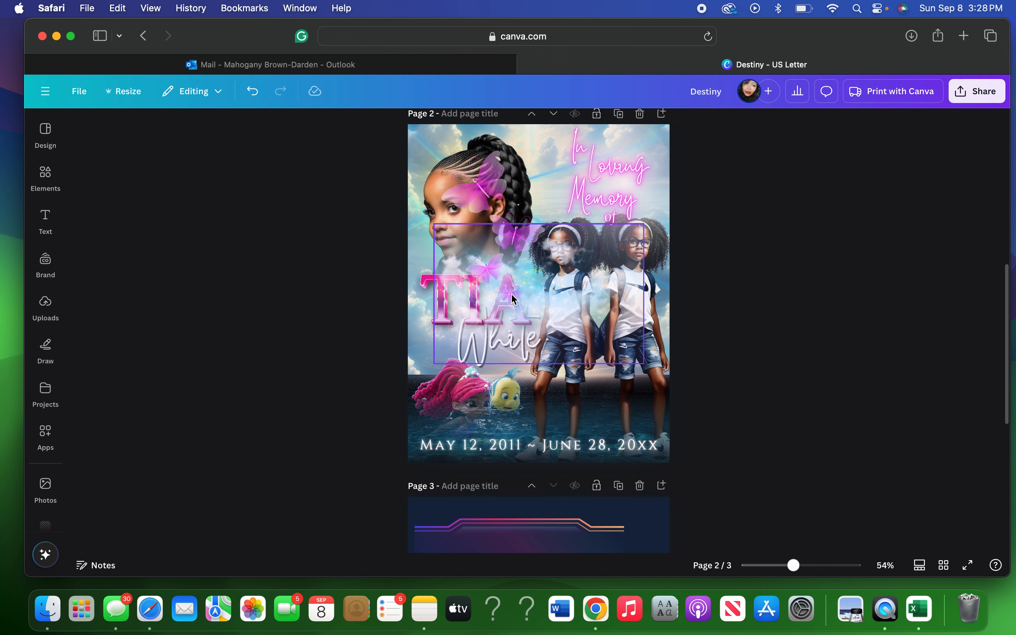
Move the butterfly by the girl's head toward In Loving Memory, undoing trial moves of TIA and the image.
{"action": "left_click", "coordinate": [483, 189]}
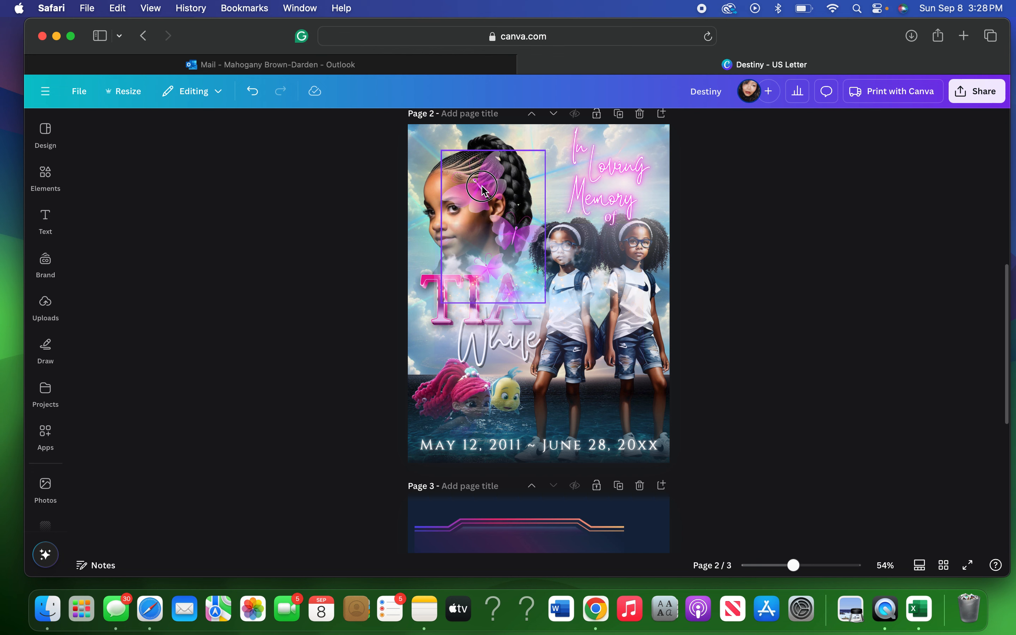
{"action": "left_click_drag", "start_coordinate": [495, 176], "coordinate": [528, 170]}
{"action": "left_click_drag", "start_coordinate": [528, 170], "coordinate": [548, 168]}
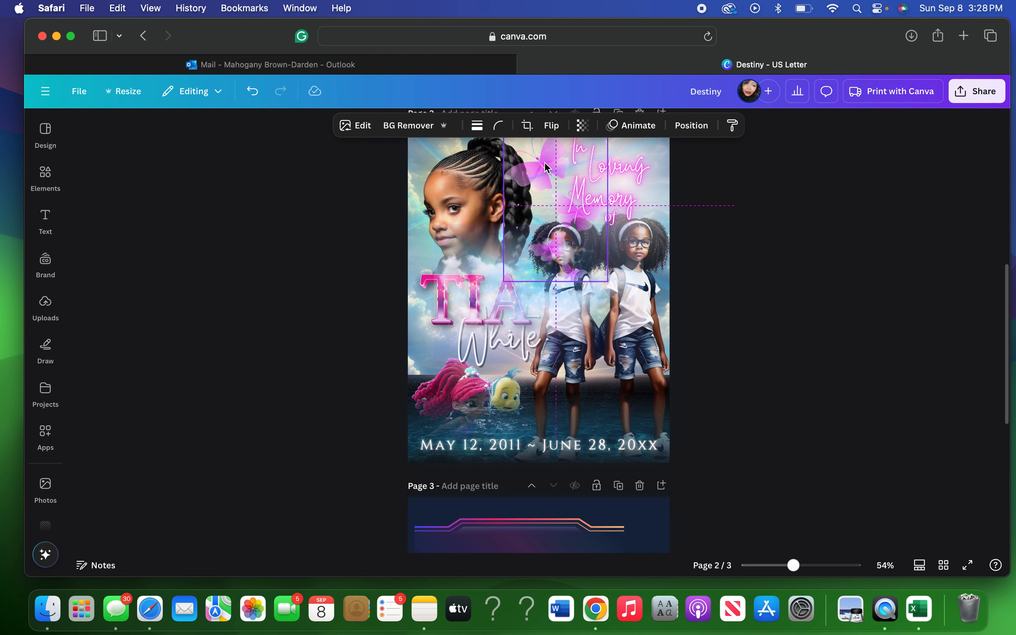
{"action": "left_click", "coordinate": [420, 316]}
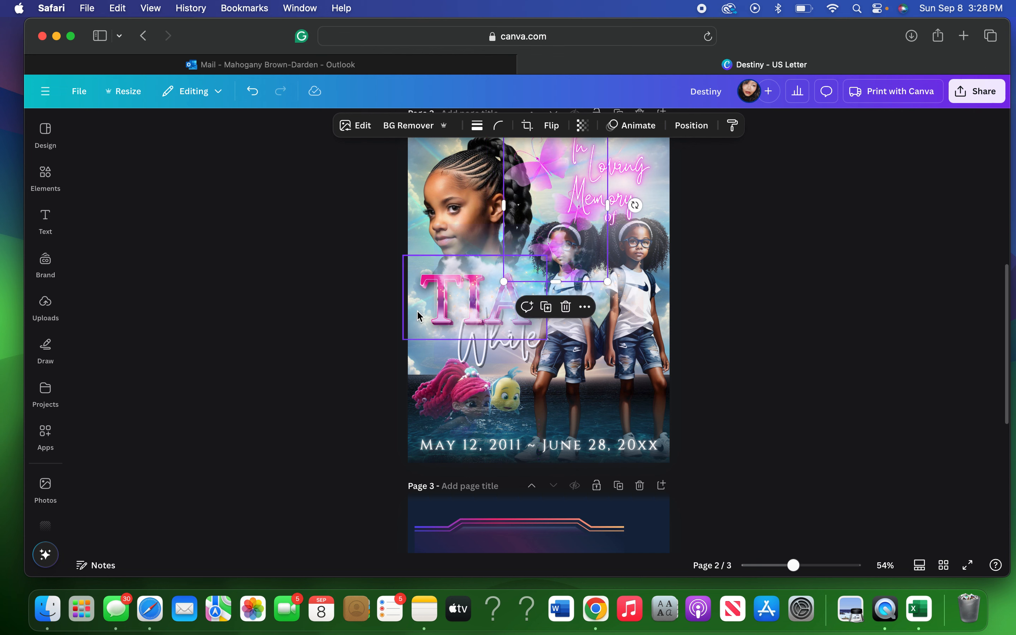
{"action": "left_click_drag", "start_coordinate": [420, 316], "coordinate": [417, 334]}
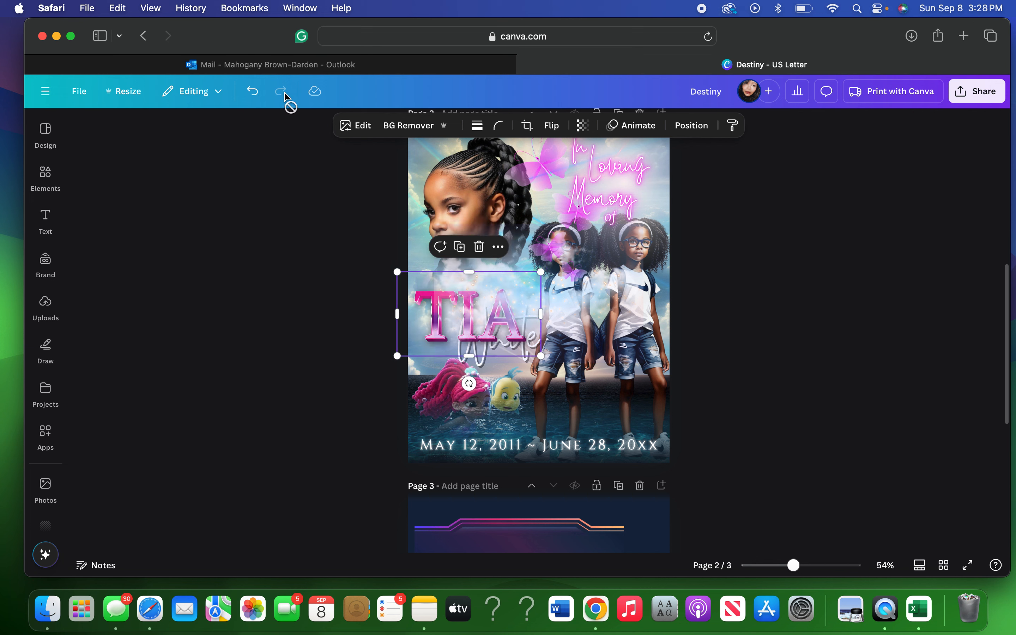
{"action": "left_click", "coordinate": [258, 98]}
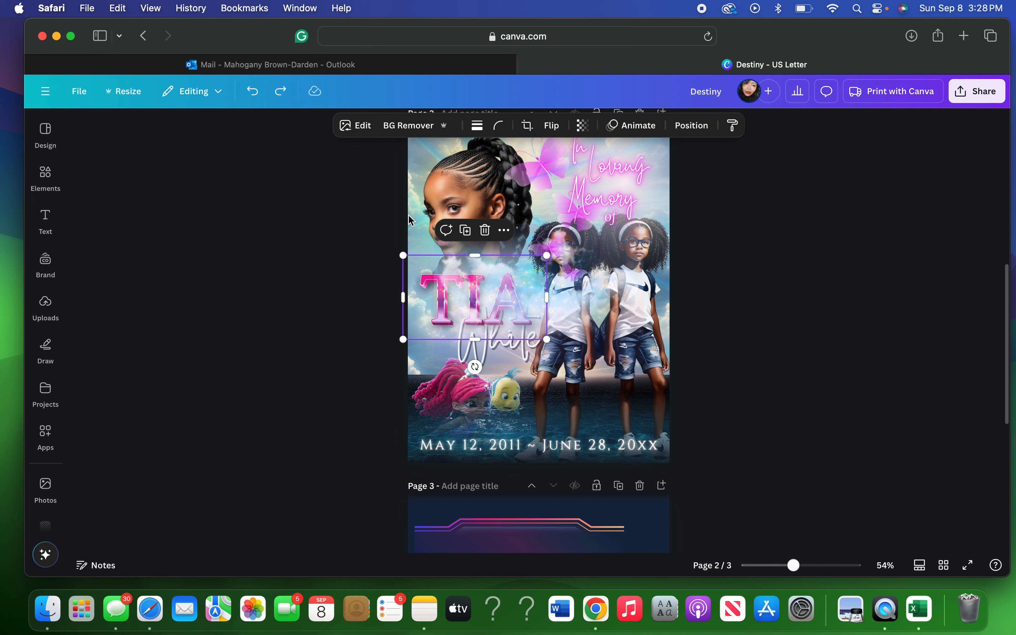
{"action": "left_click", "coordinate": [421, 242]}
{"action": "left_click_drag", "start_coordinate": [406, 237], "coordinate": [399, 193]}
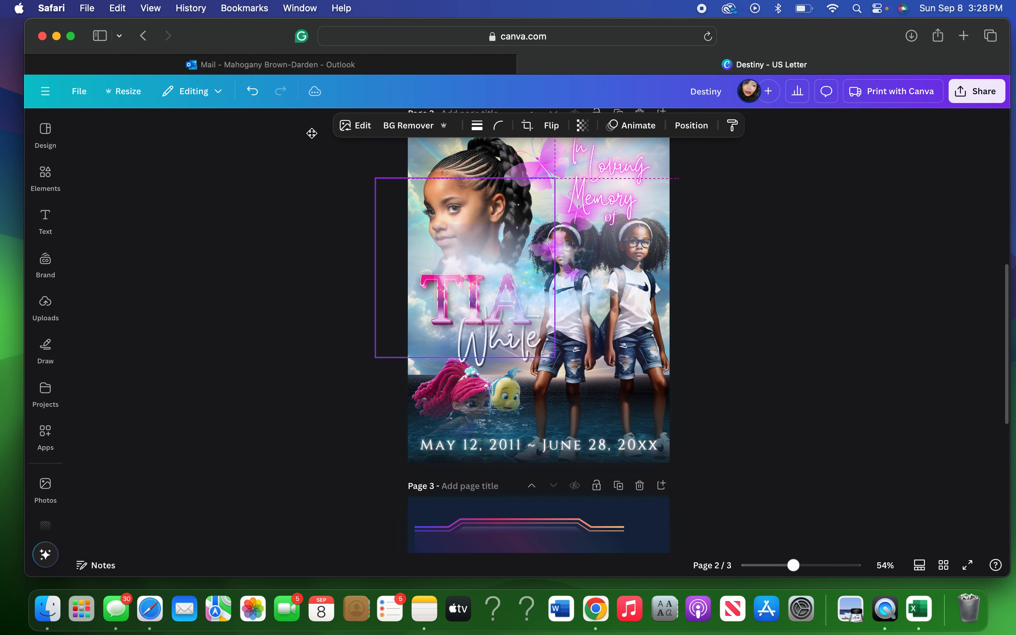
{"action": "left_click", "coordinate": [254, 98]}
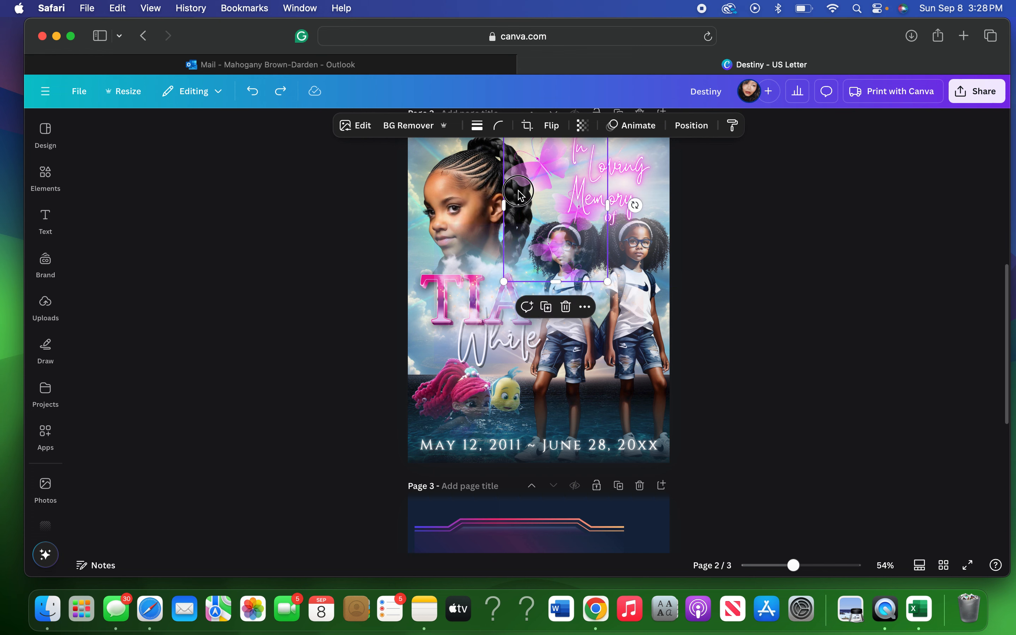
Delete the pink butterflies graphic and bring up the page's layer list.
{"action": "left_click_drag", "start_coordinate": [514, 180], "coordinate": [548, 319]}
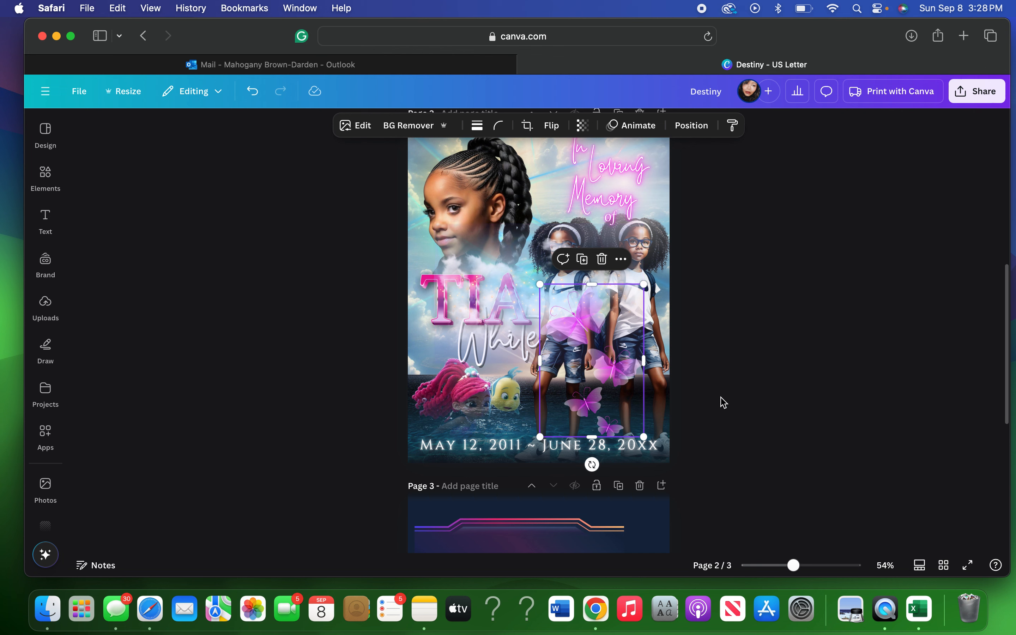
{"action": "left_click", "coordinate": [602, 260]}
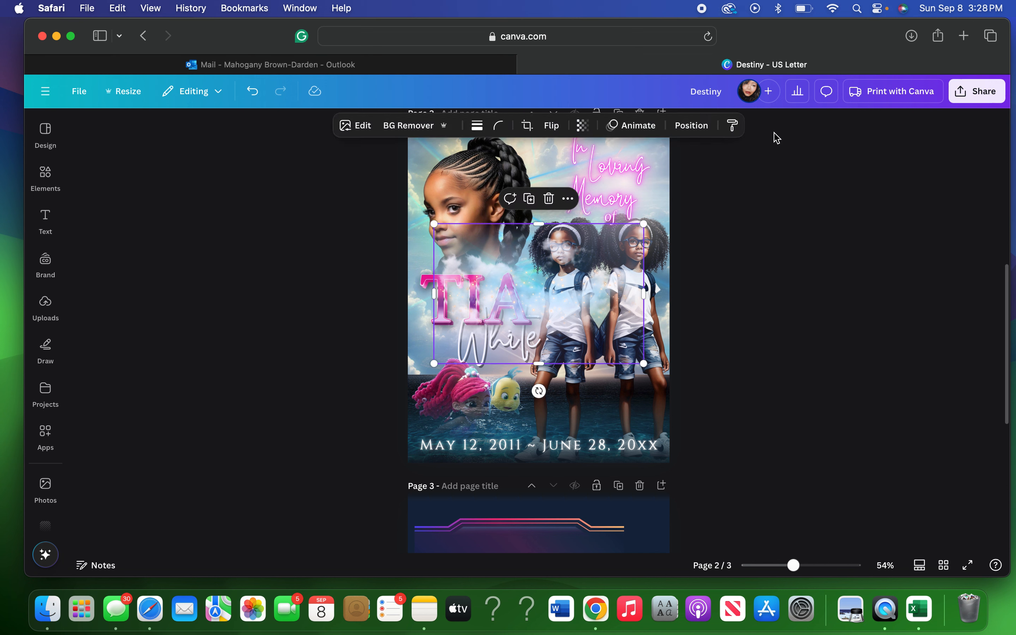
{"action": "left_click", "coordinate": [695, 134]}
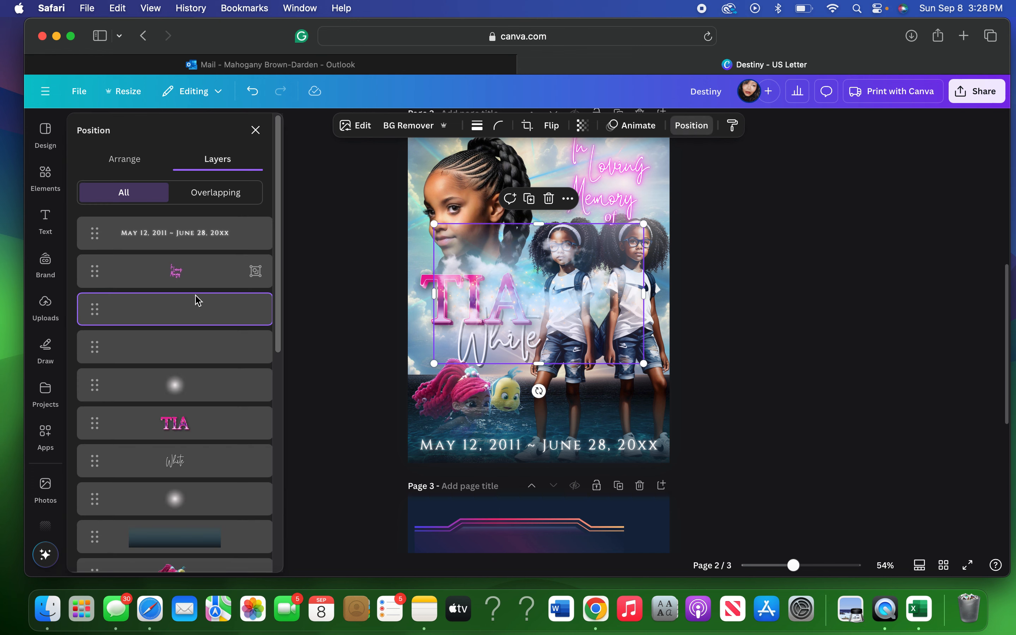
Move the clouds up and to the left and lower them in the layer order.
{"action": "scroll", "coordinate": [197, 409], "scroll_direction": "down", "scroll_amount": 1}
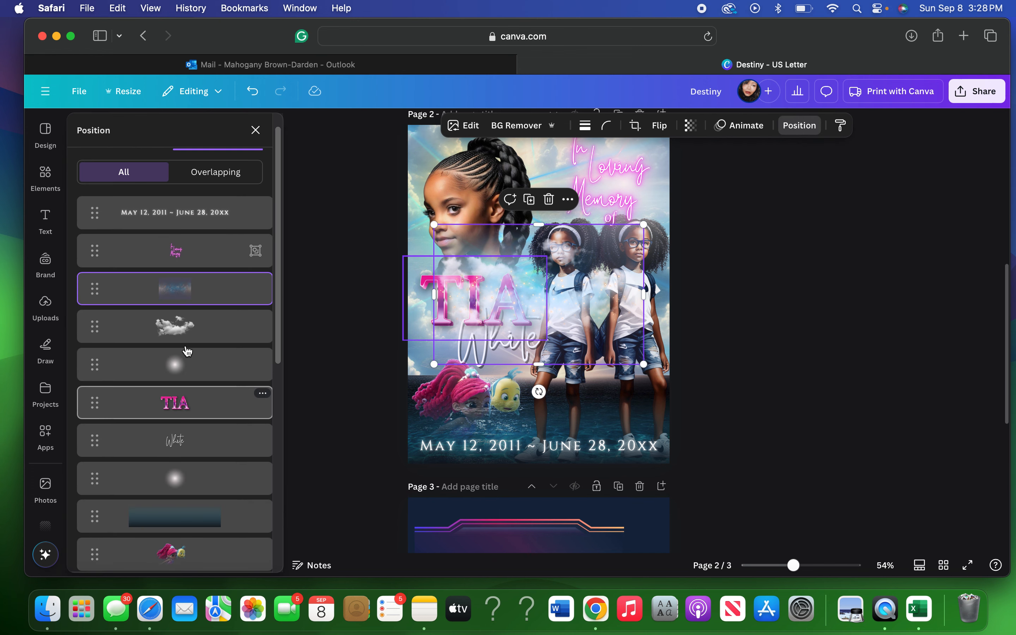
{"action": "left_click", "coordinate": [183, 334]}
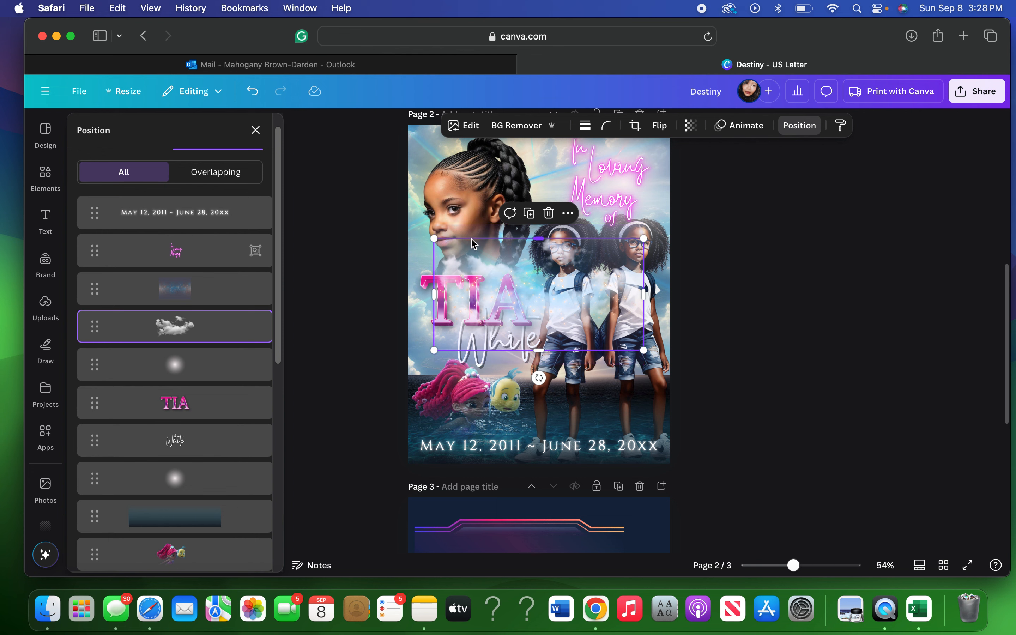
{"action": "left_click_drag", "start_coordinate": [439, 245], "coordinate": [415, 143]}
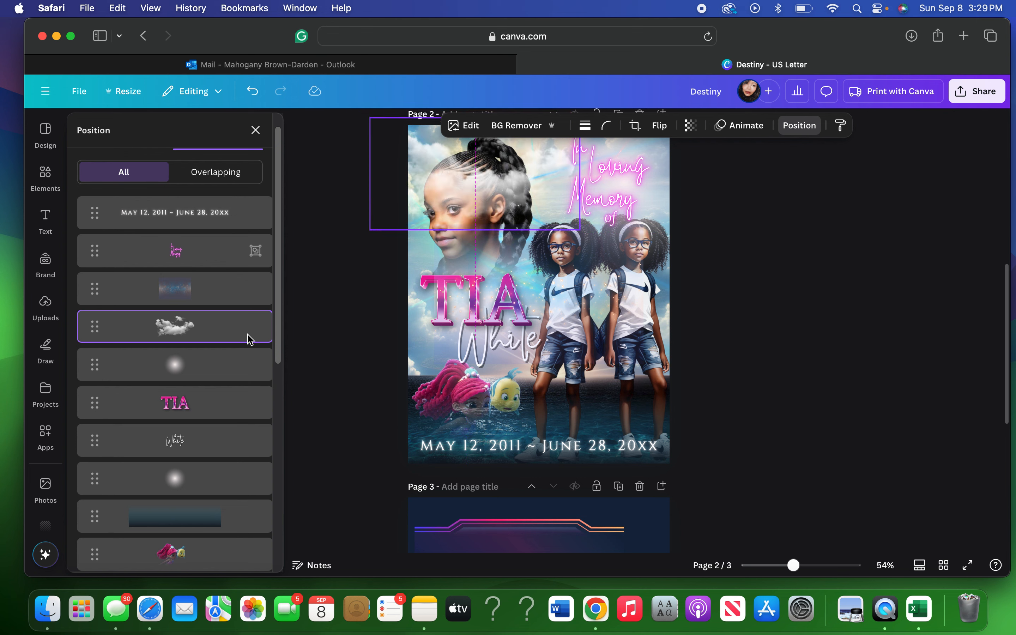
{"action": "left_click_drag", "start_coordinate": [226, 332], "coordinate": [219, 481]}
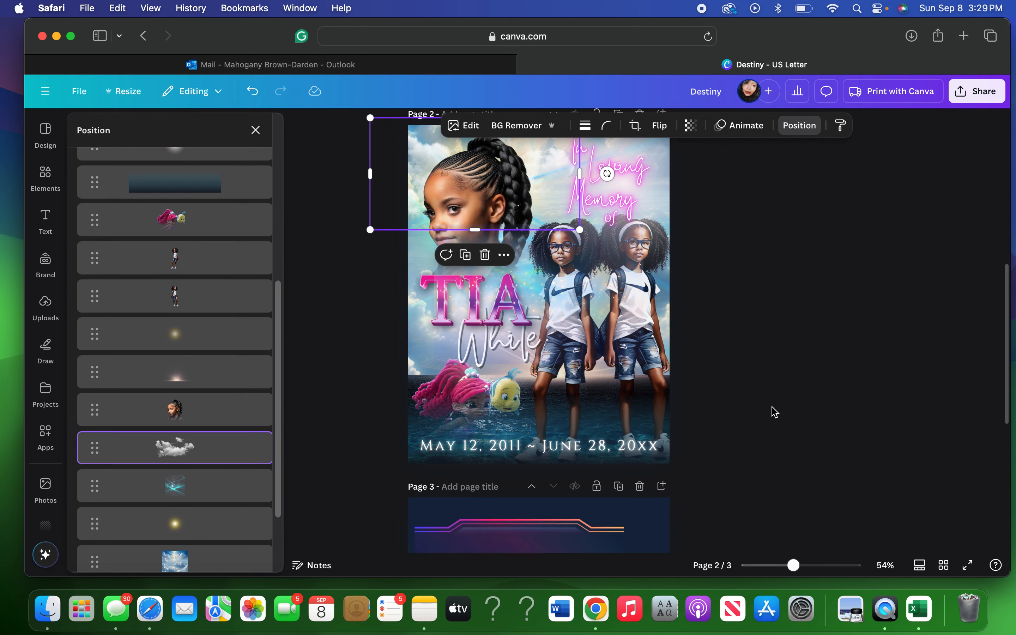
Enlarge the blue sparkle overlay around the name and layer it just above the TIA name.
{"action": "scroll", "coordinate": [775, 412], "scroll_direction": "up", "scroll_amount": 1}
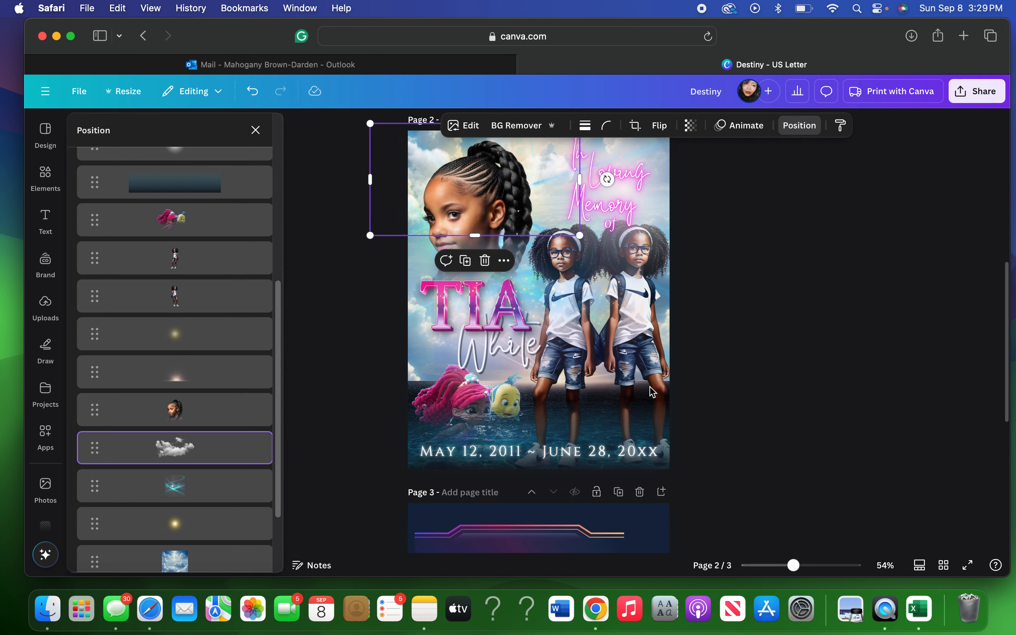
{"action": "scroll", "coordinate": [190, 404], "scroll_direction": "down", "scroll_amount": 3}
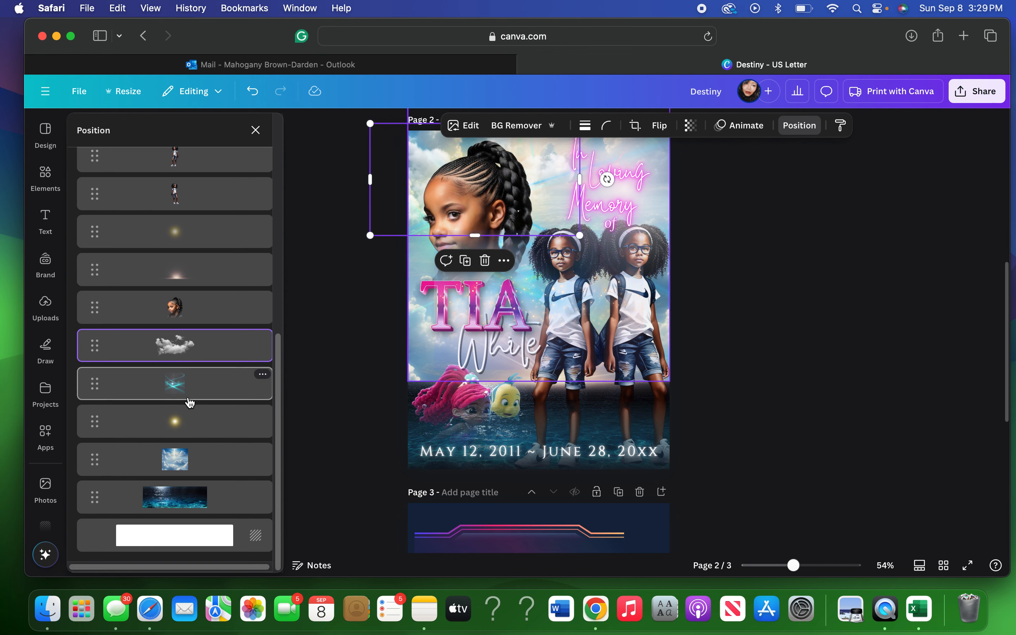
{"action": "scroll", "coordinate": [190, 403], "scroll_direction": "up", "scroll_amount": 10}
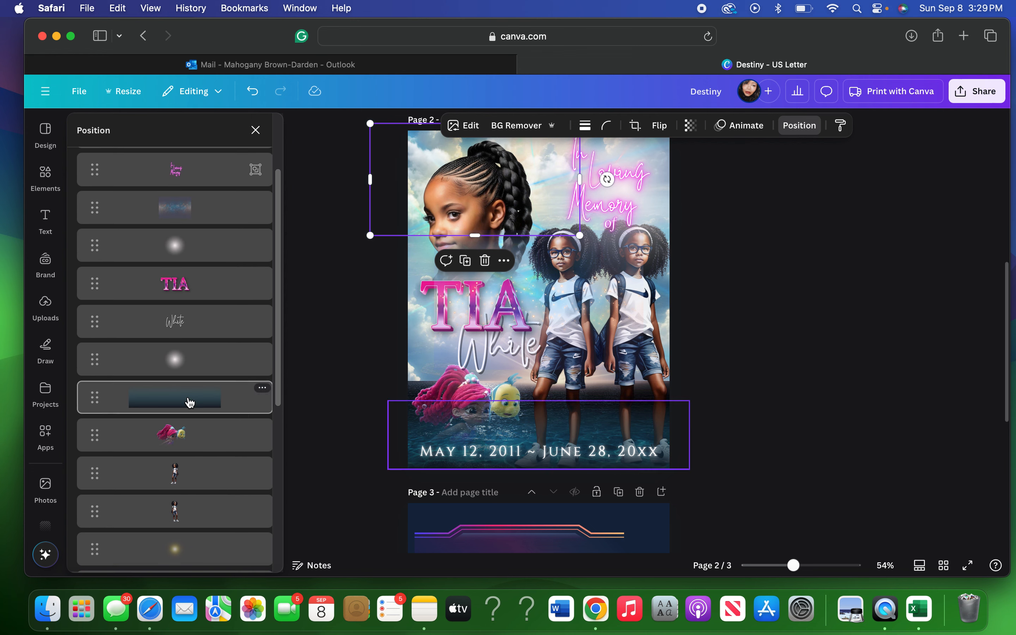
{"action": "left_click", "coordinate": [177, 231]}
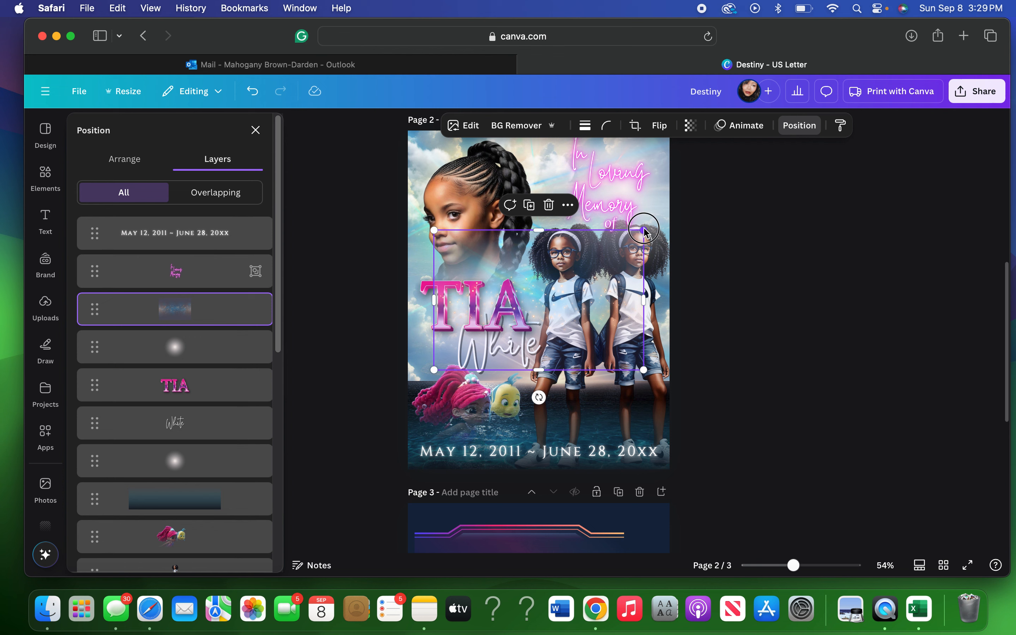
{"action": "left_click_drag", "start_coordinate": [645, 232], "coordinate": [692, 216]}
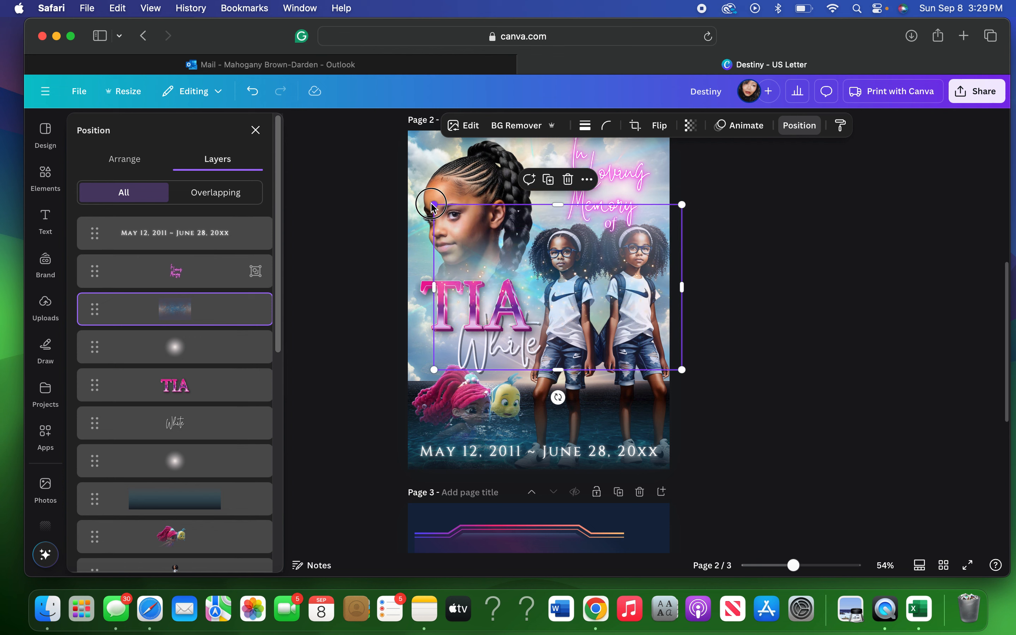
{"action": "left_click_drag", "start_coordinate": [434, 205], "coordinate": [398, 193]}
{"action": "left_click_drag", "start_coordinate": [552, 293], "coordinate": [549, 324]}
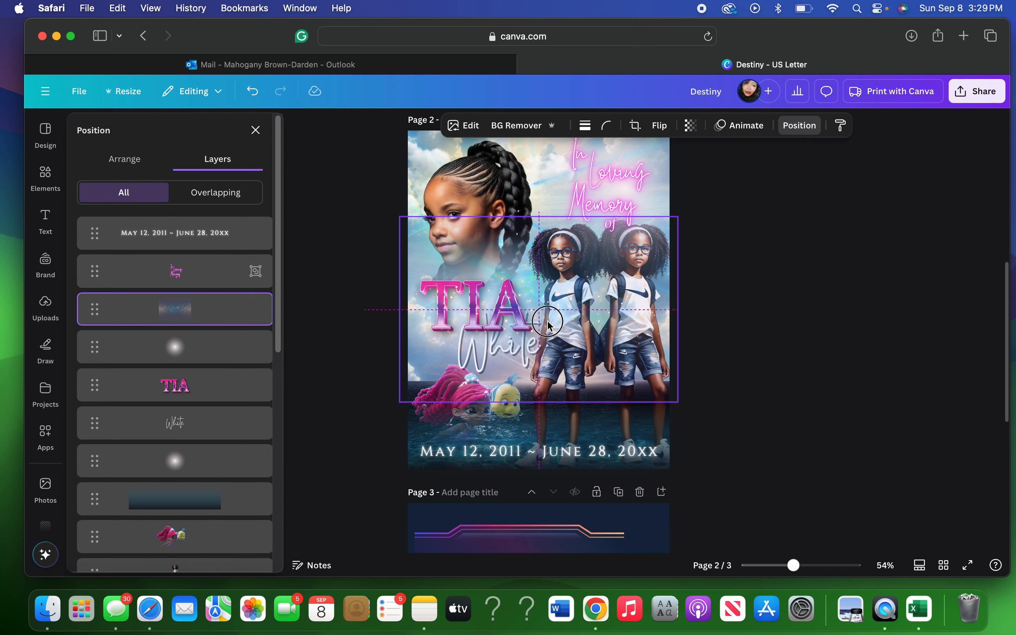
{"action": "left_click", "coordinate": [183, 319]}
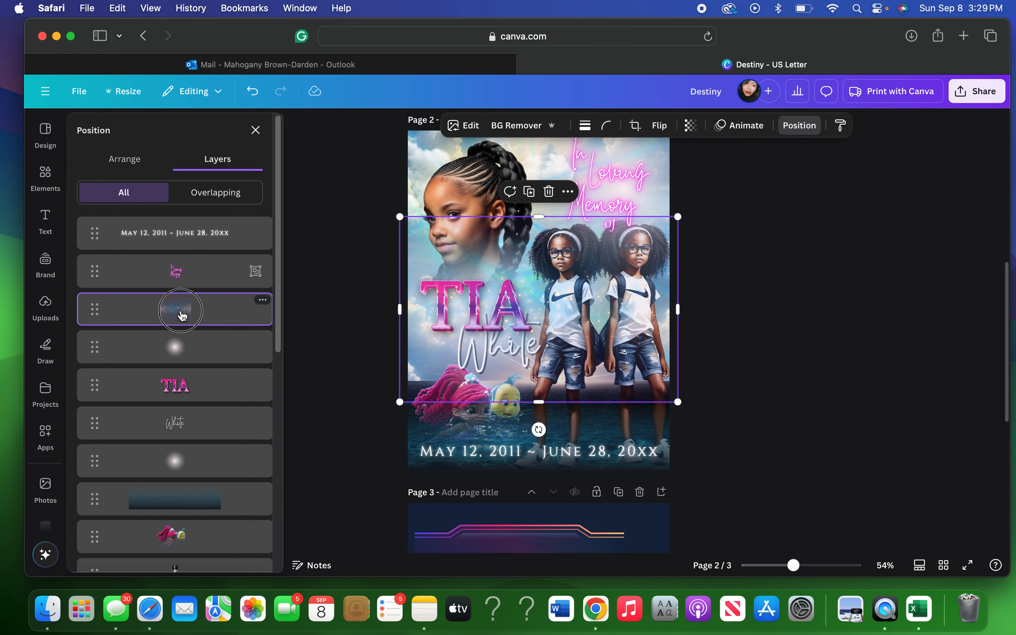
{"action": "left_click_drag", "start_coordinate": [182, 316], "coordinate": [181, 424]}
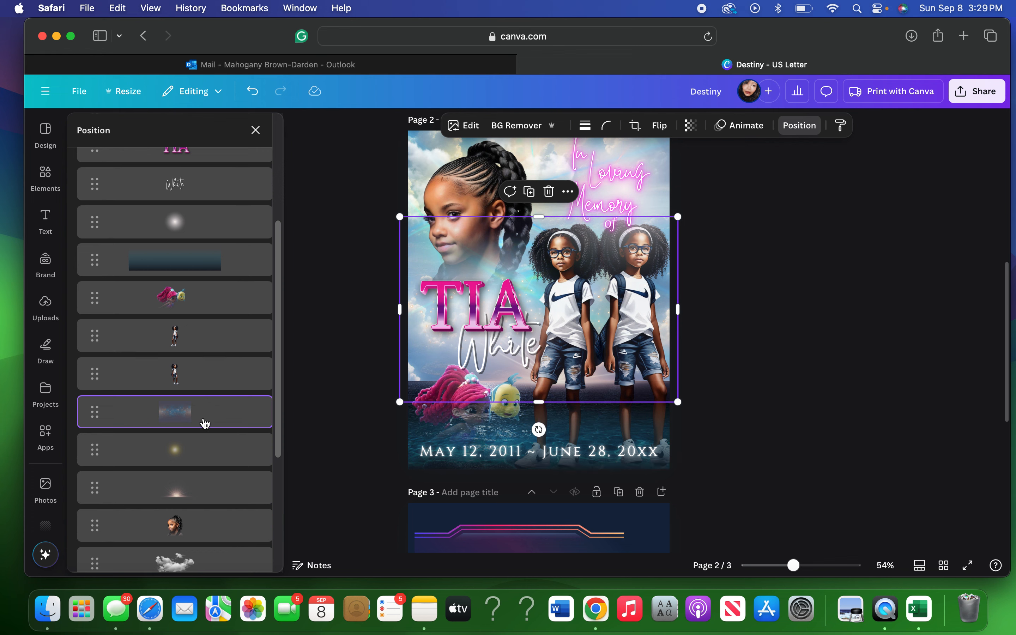
{"action": "left_click_drag", "start_coordinate": [204, 420], "coordinate": [196, 273]}
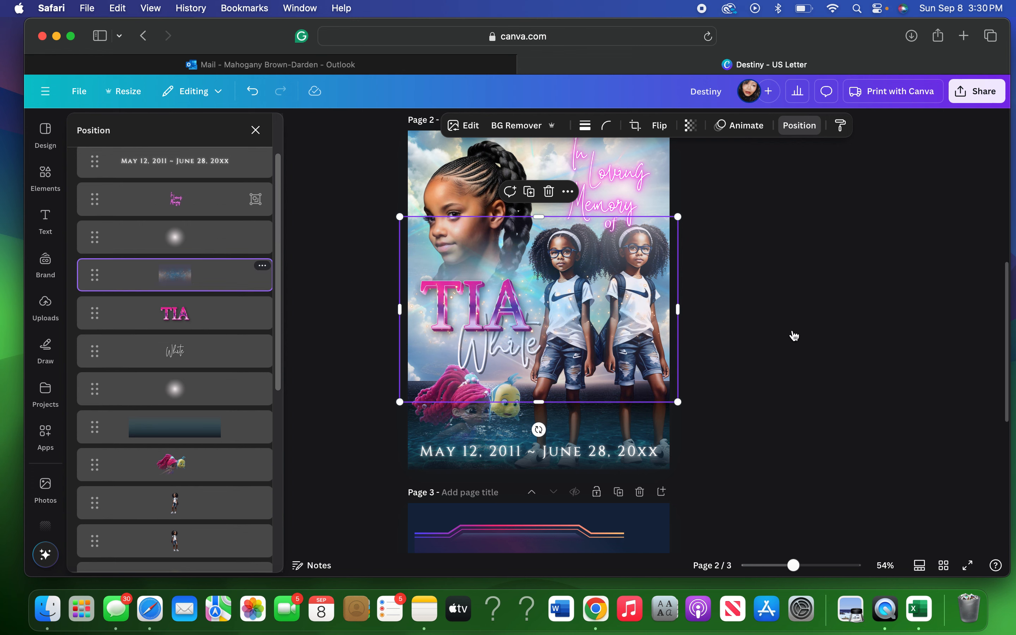
{"action": "left_click", "coordinate": [793, 334]}
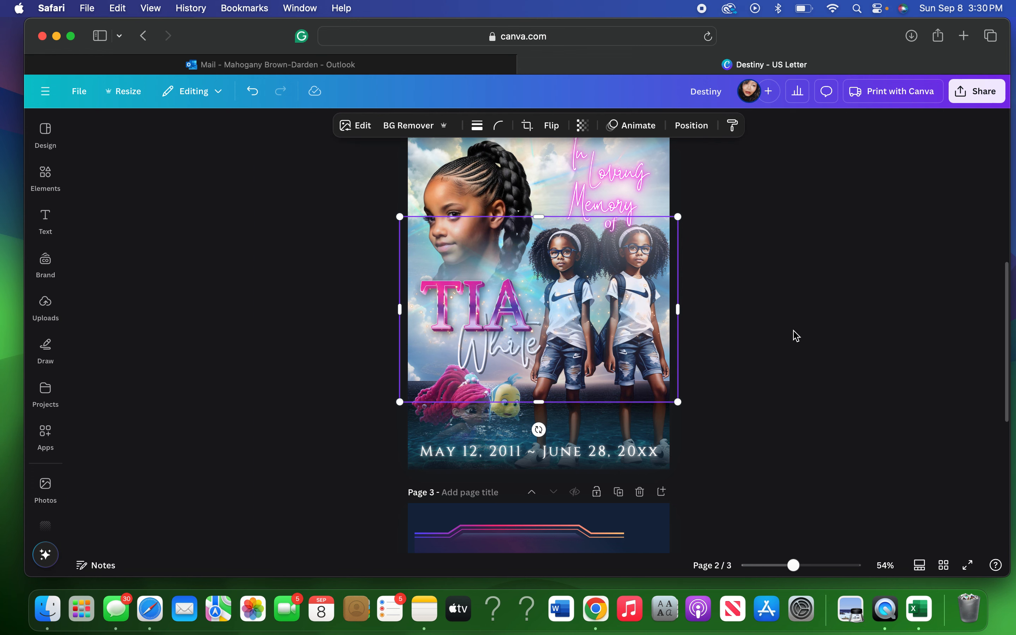
{"action": "scroll", "coordinate": [796, 336], "scroll_direction": "down", "scroll_amount": 1}
Move the neon frame from Page 3 up onto the Page 2 image.
{"action": "scroll", "coordinate": [797, 336], "scroll_direction": "down", "scroll_amount": 1}
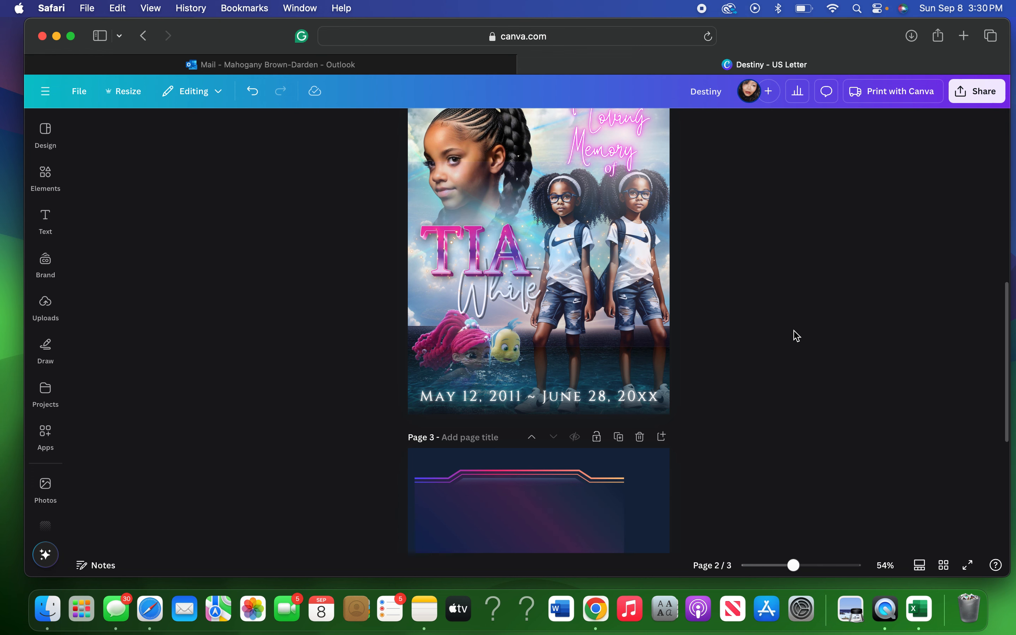
{"action": "scroll", "coordinate": [797, 335], "scroll_direction": "up", "scroll_amount": 2}
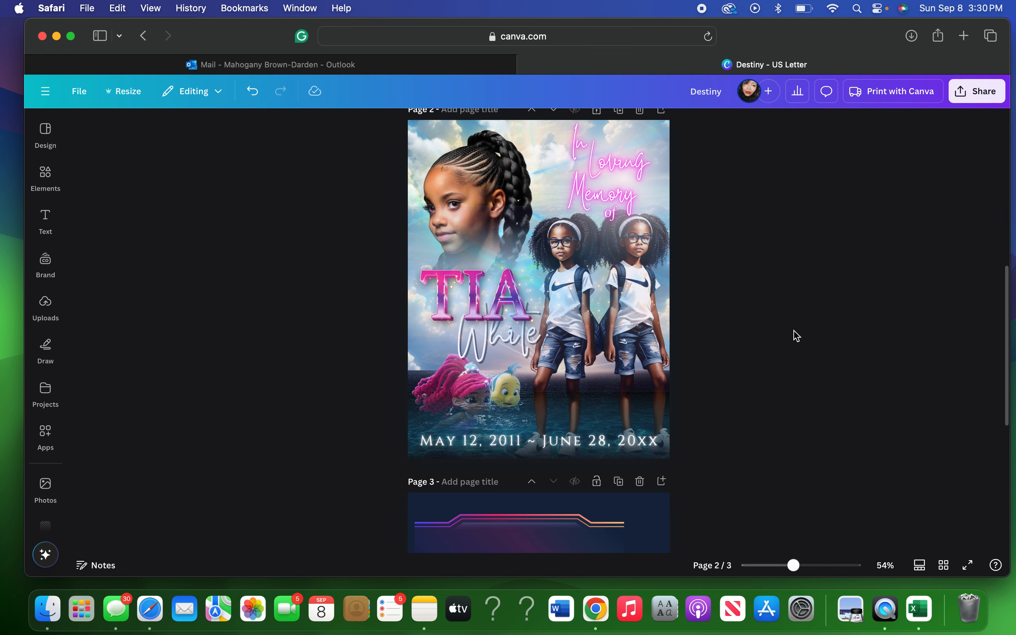
{"action": "scroll", "coordinate": [797, 335], "scroll_direction": "down", "scroll_amount": 6}
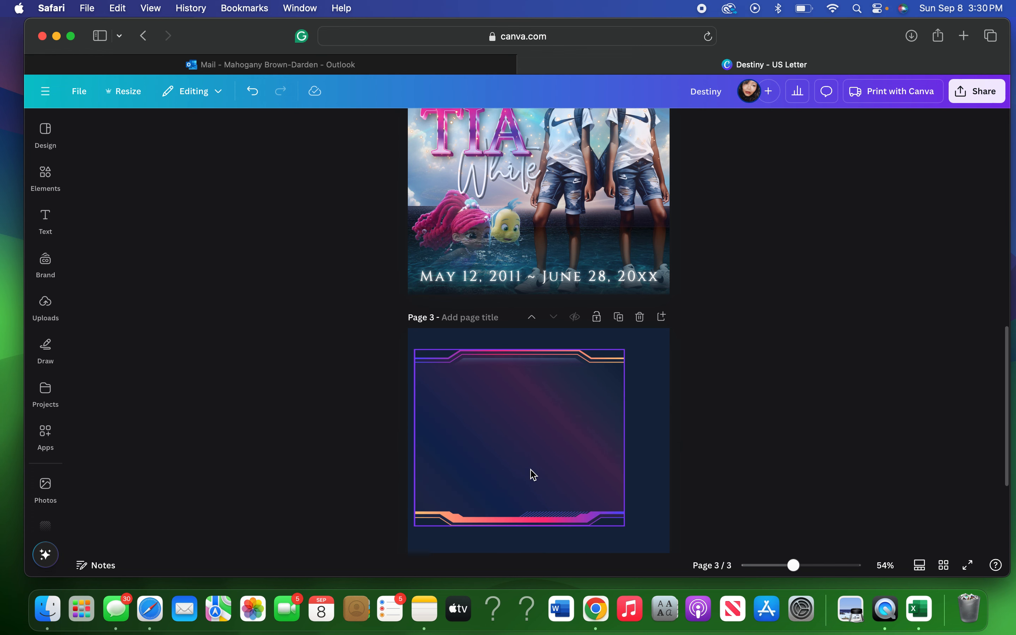
{"action": "left_click", "coordinate": [556, 488]}
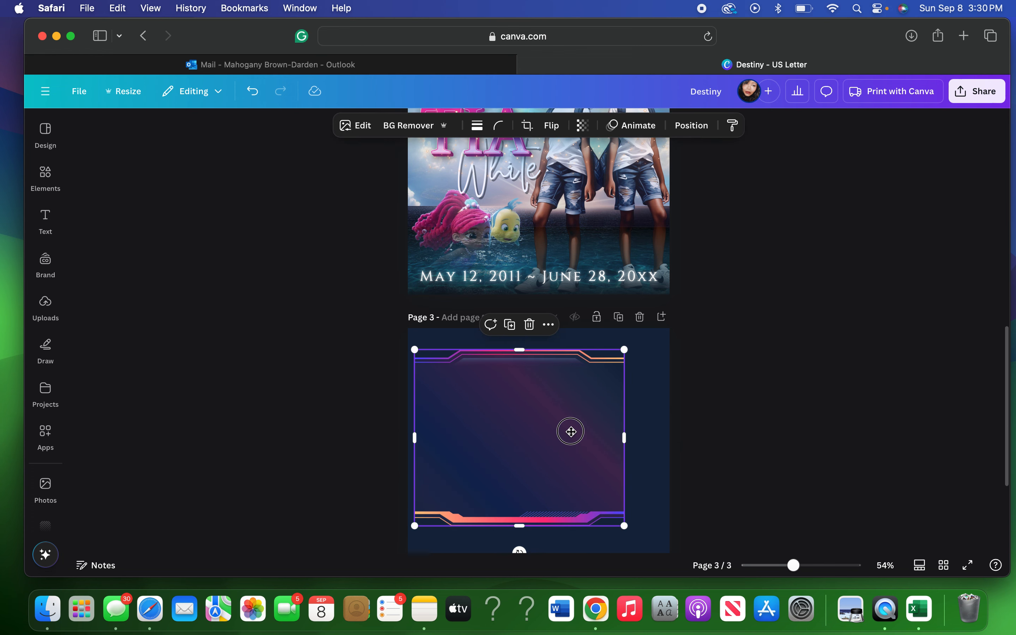
{"action": "left_click_drag", "start_coordinate": [571, 431], "coordinate": [589, 205]}
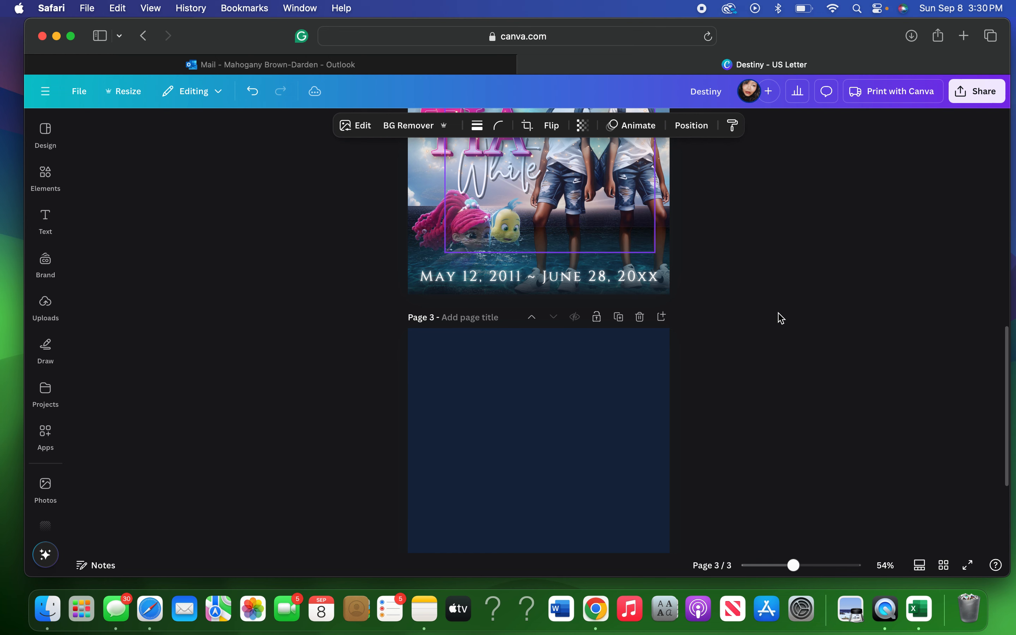
Stretch the neon frame to Page 2's top, bottom, left and right edges.
{"action": "scroll", "coordinate": [781, 336], "scroll_direction": "up", "scroll_amount": 5}
{"action": "scroll", "coordinate": [782, 340], "scroll_direction": "up", "scroll_amount": 3}
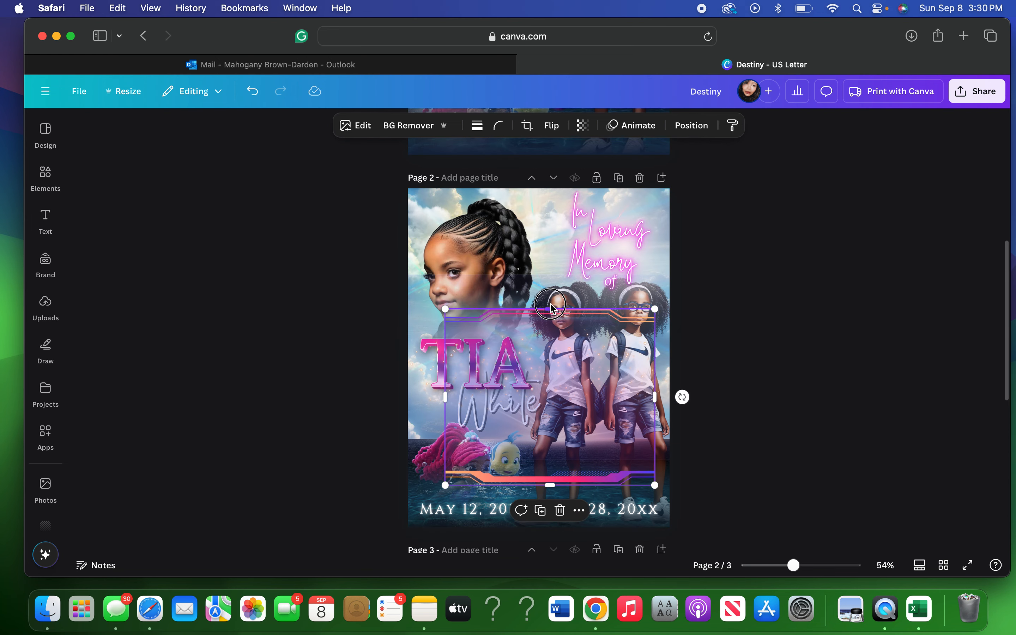
{"action": "left_click_drag", "start_coordinate": [552, 310], "coordinate": [551, 141]}
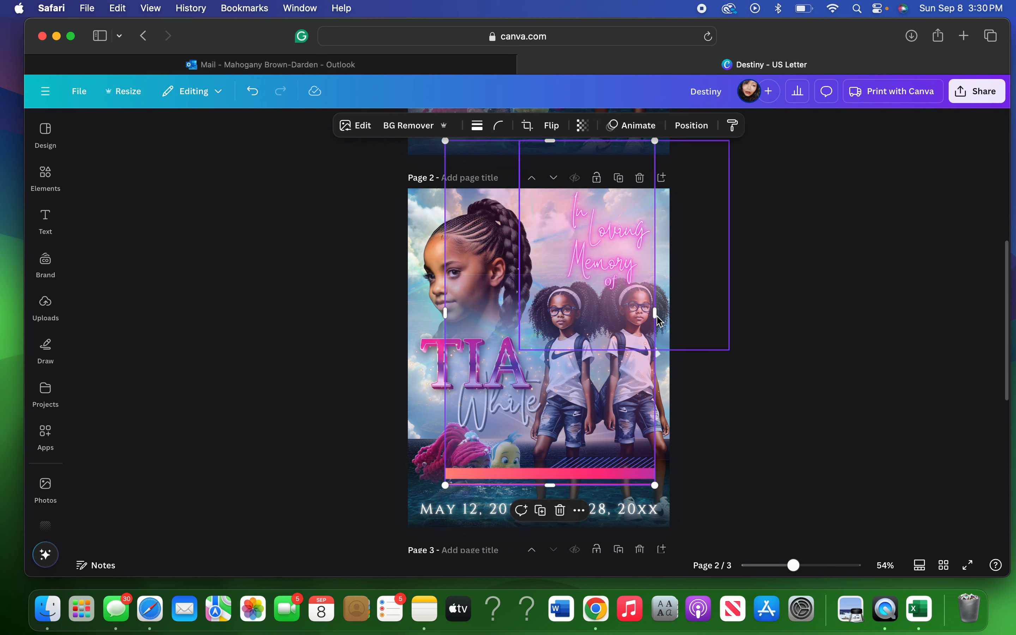
{"action": "left_click_drag", "start_coordinate": [657, 318], "coordinate": [670, 320]}
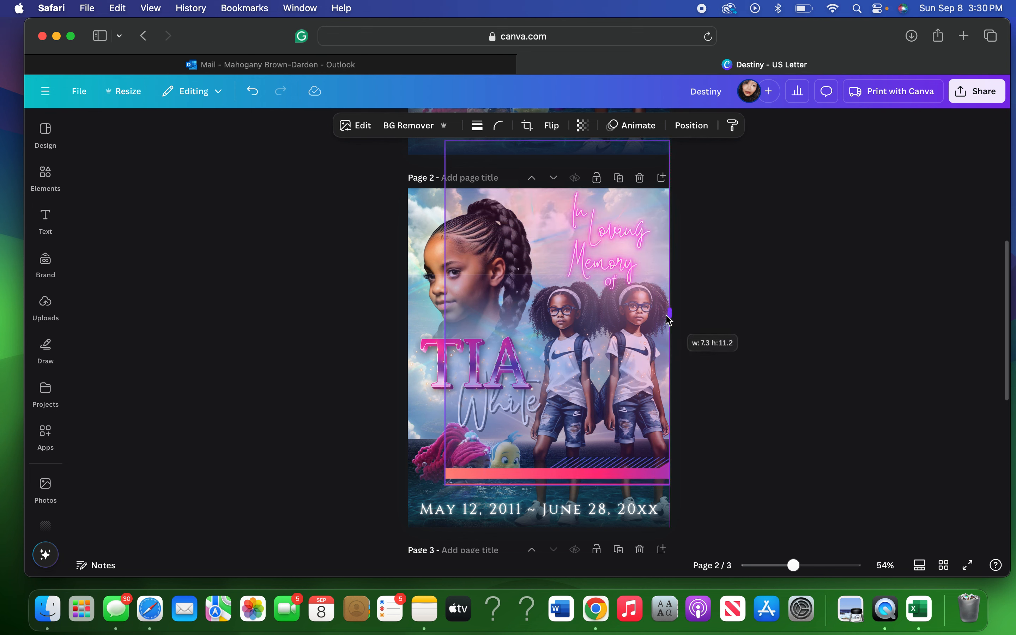
{"action": "left_click_drag", "start_coordinate": [443, 313], "coordinate": [405, 313]}
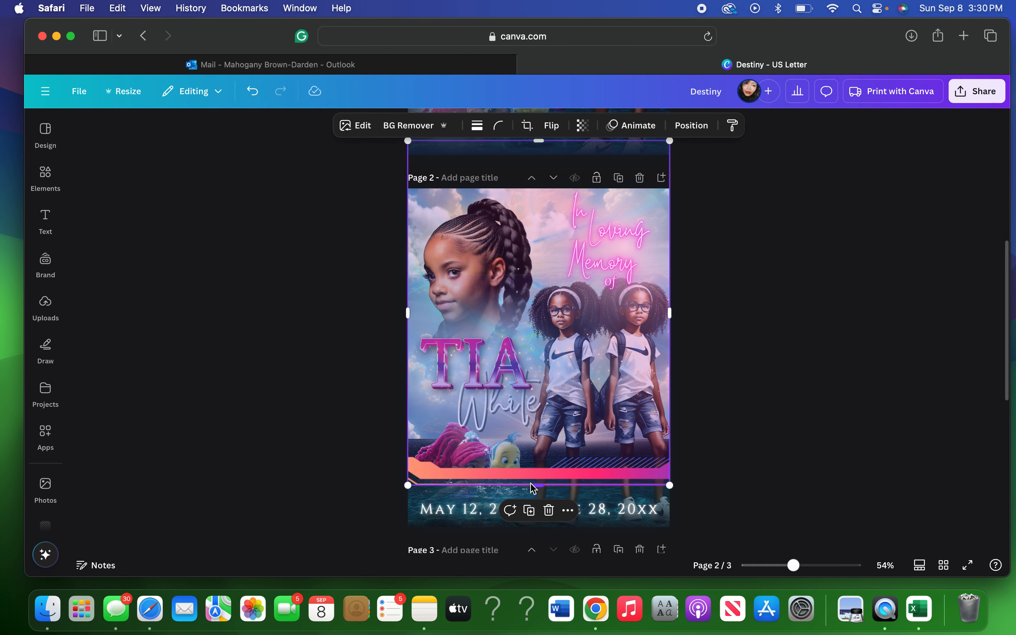
{"action": "left_click_drag", "start_coordinate": [539, 483], "coordinate": [527, 563]}
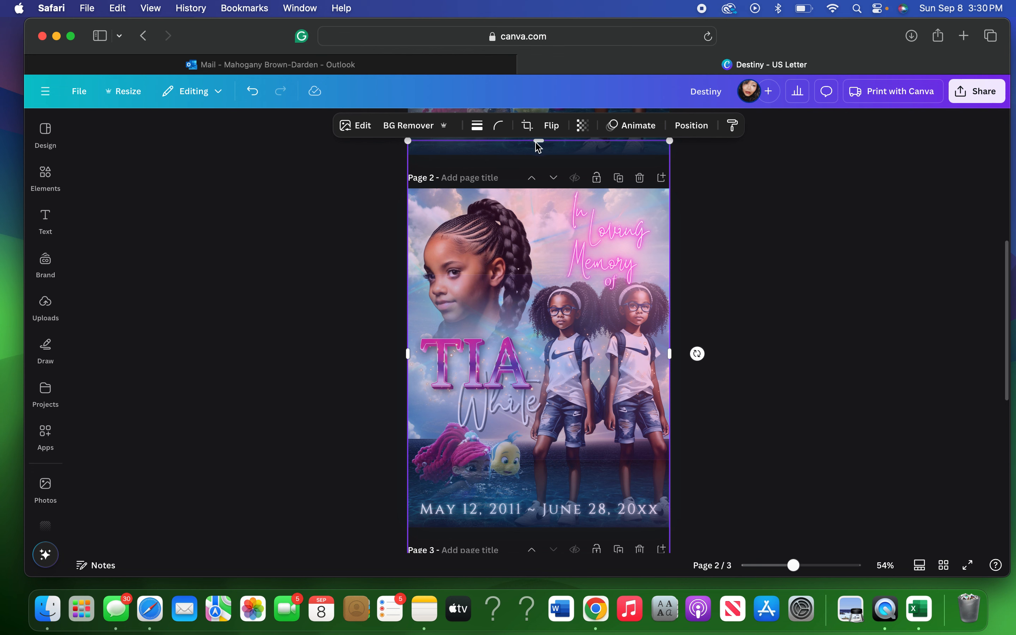
{"action": "left_click_drag", "start_coordinate": [537, 144], "coordinate": [528, 189]}
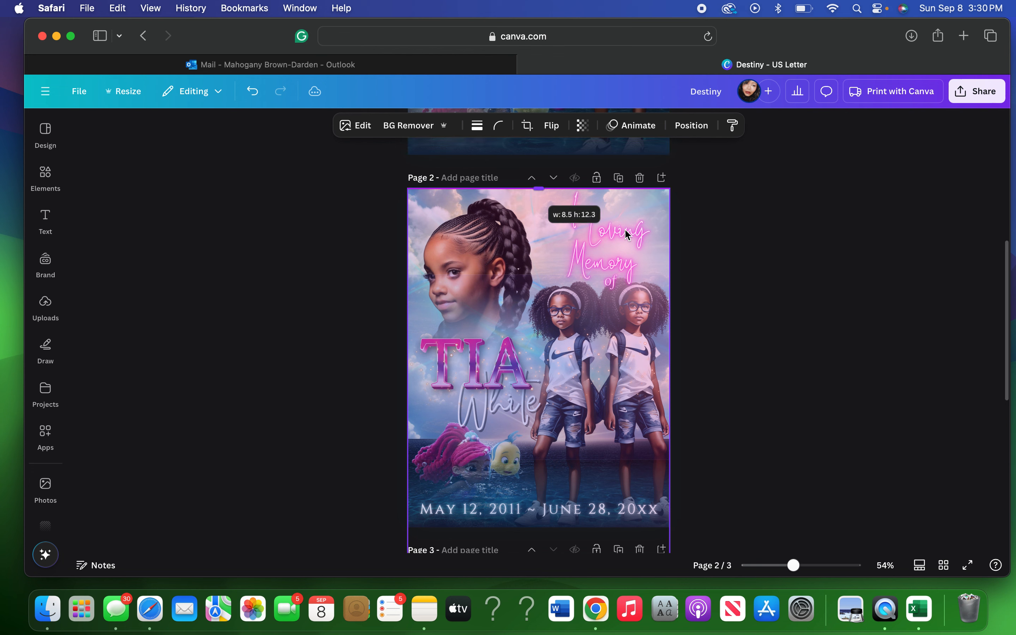
{"action": "scroll", "coordinate": [705, 272], "scroll_direction": "down", "scroll_amount": 2}
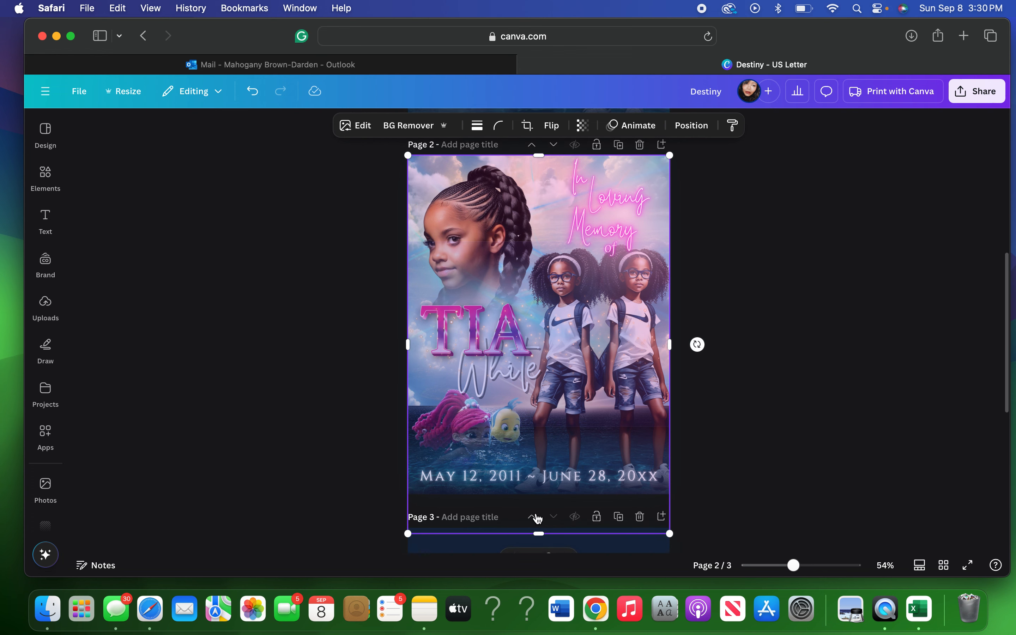
{"action": "left_click_drag", "start_coordinate": [540, 535], "coordinate": [542, 496]}
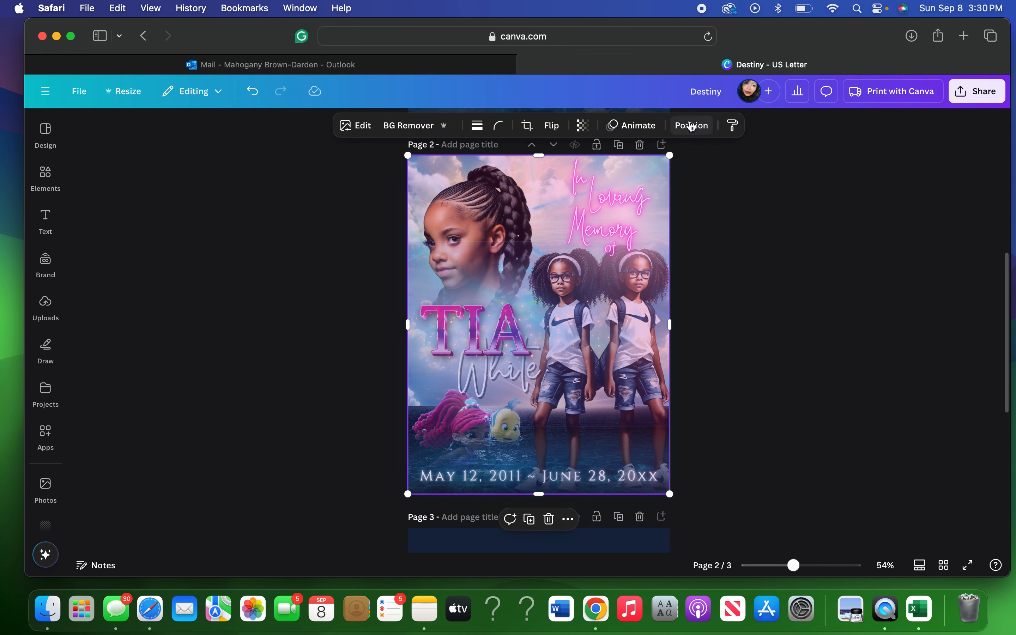
Drag the stretched frame near the bottom of Page 2's layer list, behind the photos and lettering.
{"action": "left_click", "coordinate": [692, 125]}
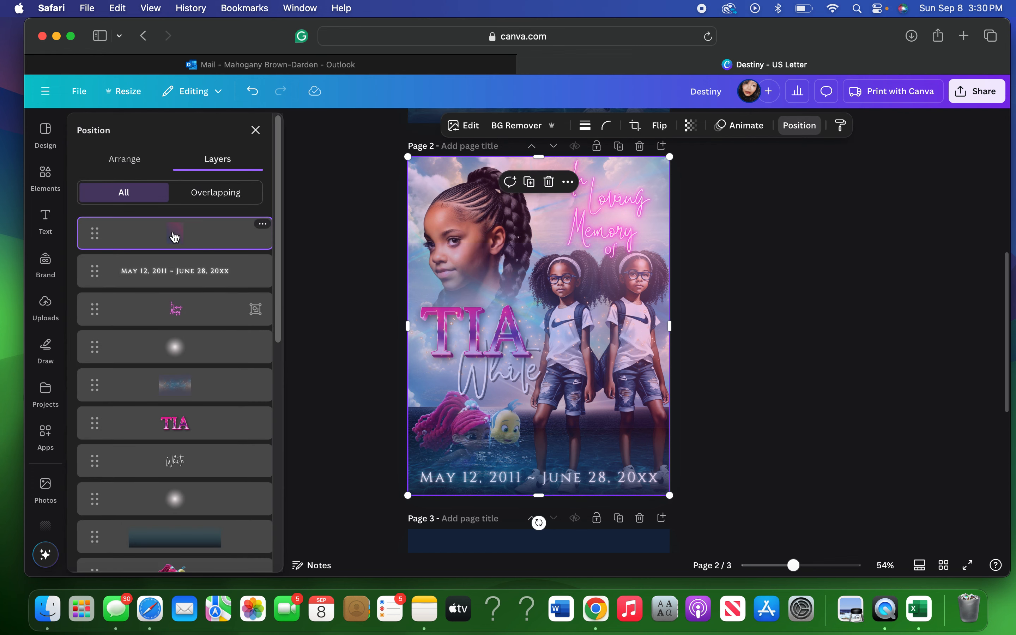
{"action": "left_click_drag", "start_coordinate": [173, 234], "coordinate": [180, 430]}
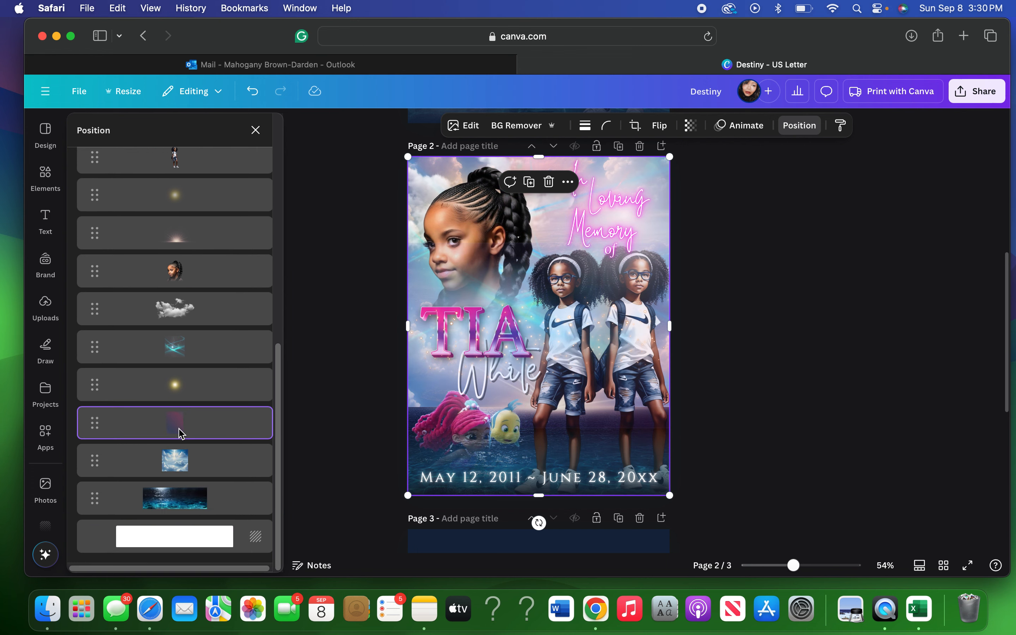
{"action": "left_click", "coordinate": [809, 357]}
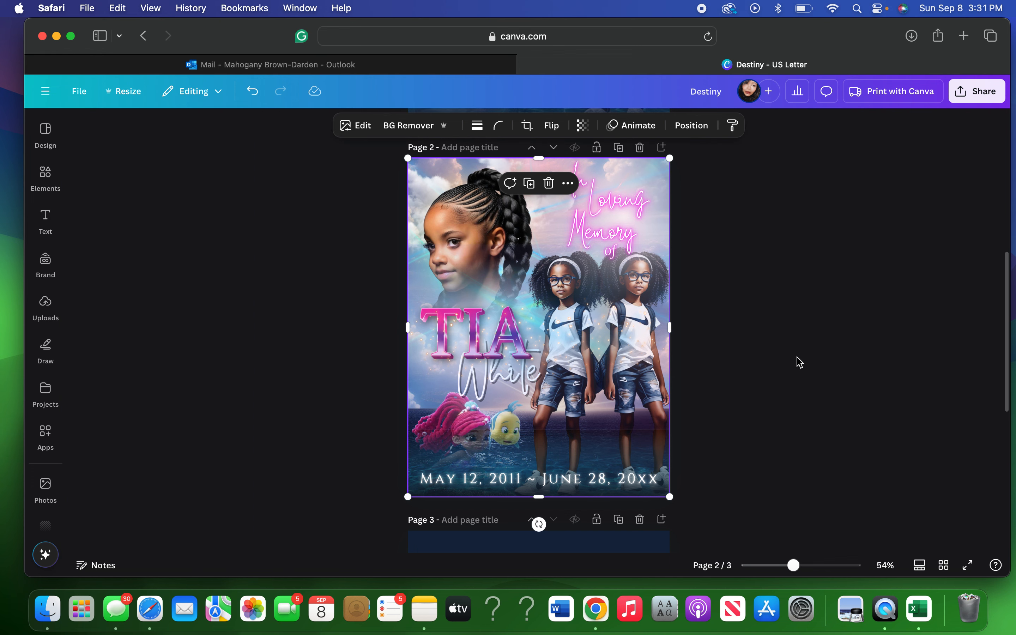
{"action": "left_click", "coordinate": [770, 365]}
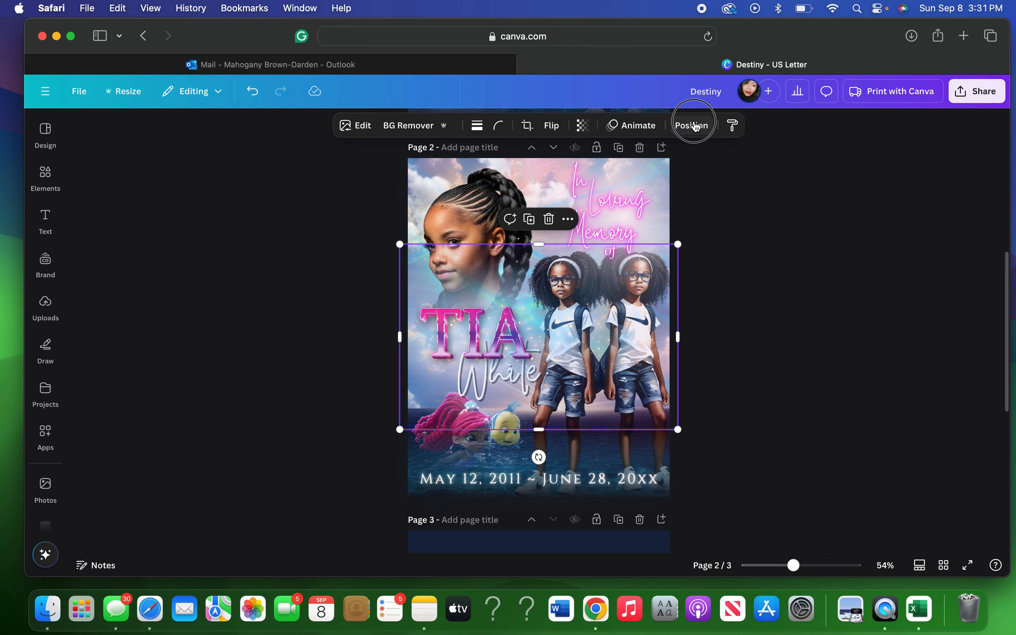
Select the twin girls image (6.34 × 8.24 in) from the Layers list and show its Arrange options.
{"action": "left_click", "coordinate": [693, 126]}
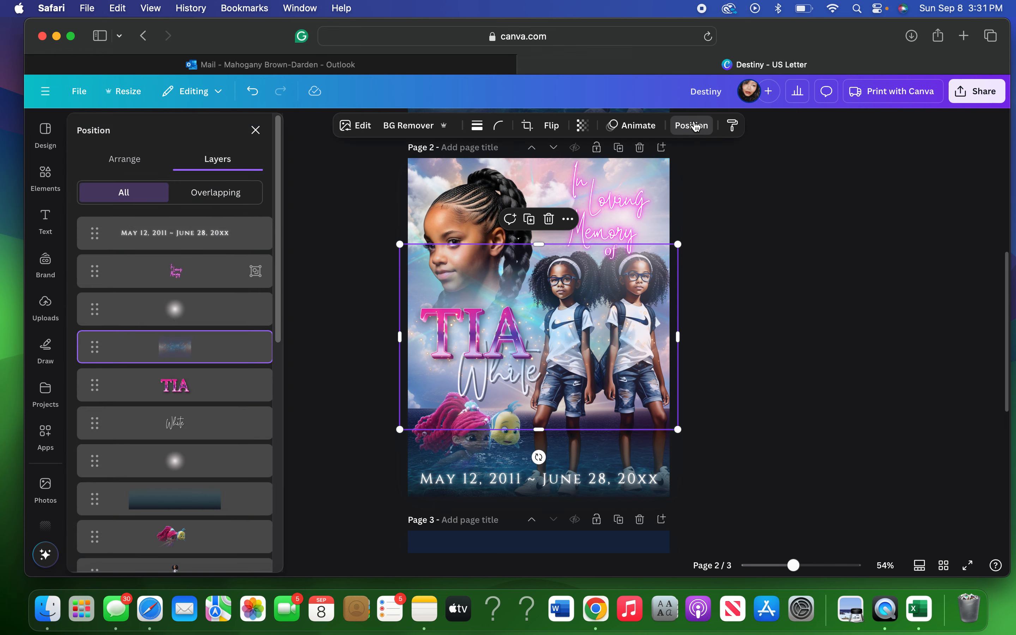
{"action": "scroll", "coordinate": [173, 491], "scroll_direction": "down", "scroll_amount": 3}
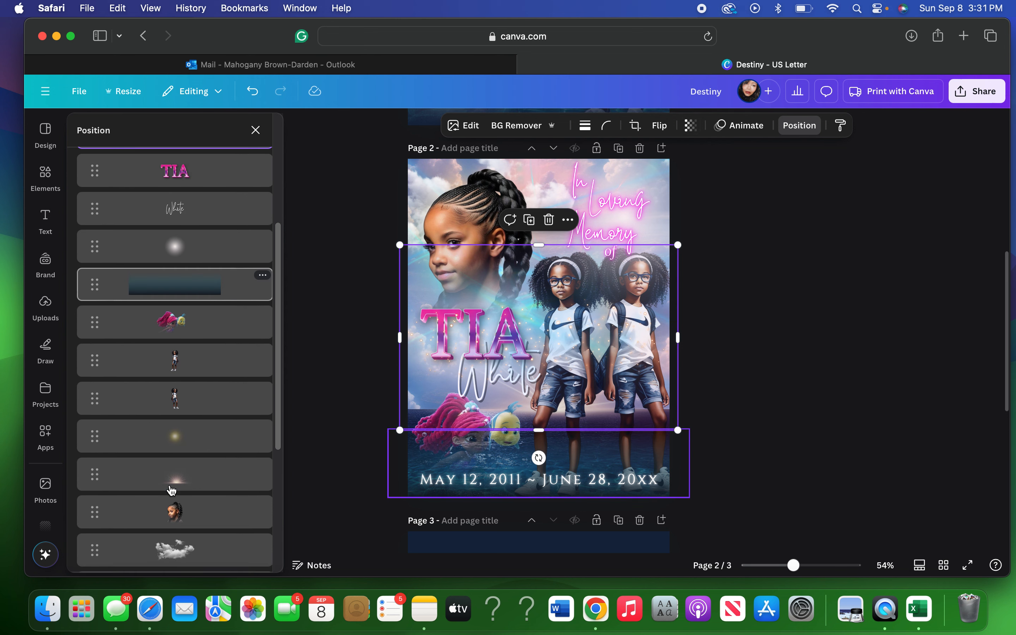
{"action": "left_click", "coordinate": [185, 369]}
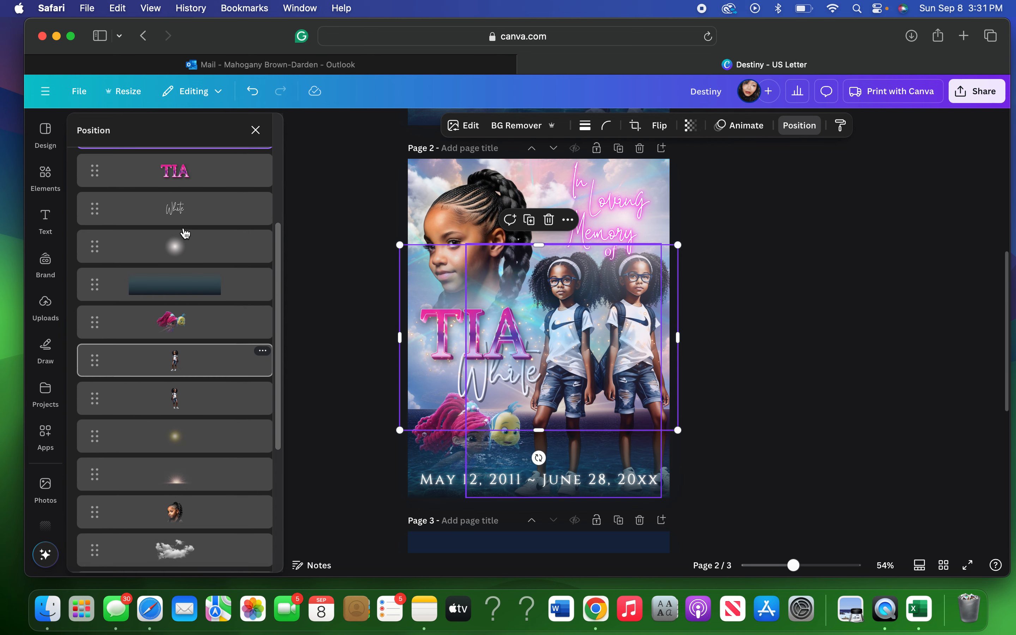
{"action": "scroll", "coordinate": [188, 237], "scroll_direction": "down", "scroll_amount": 6}
{"action": "scroll", "coordinate": [188, 237], "scroll_direction": "up", "scroll_amount": 10}
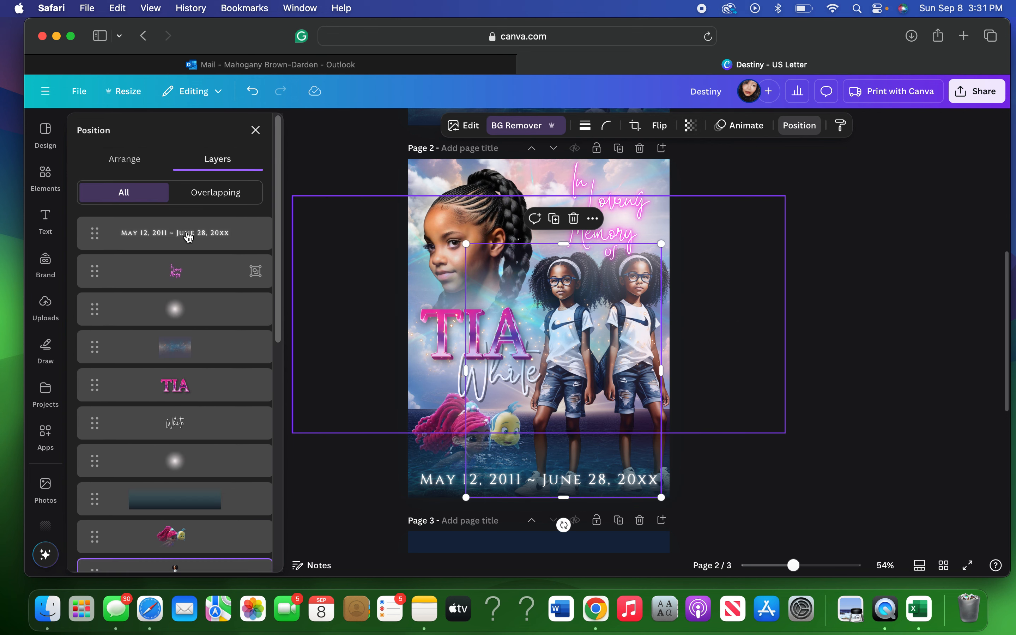
{"action": "left_click", "coordinate": [125, 172]}
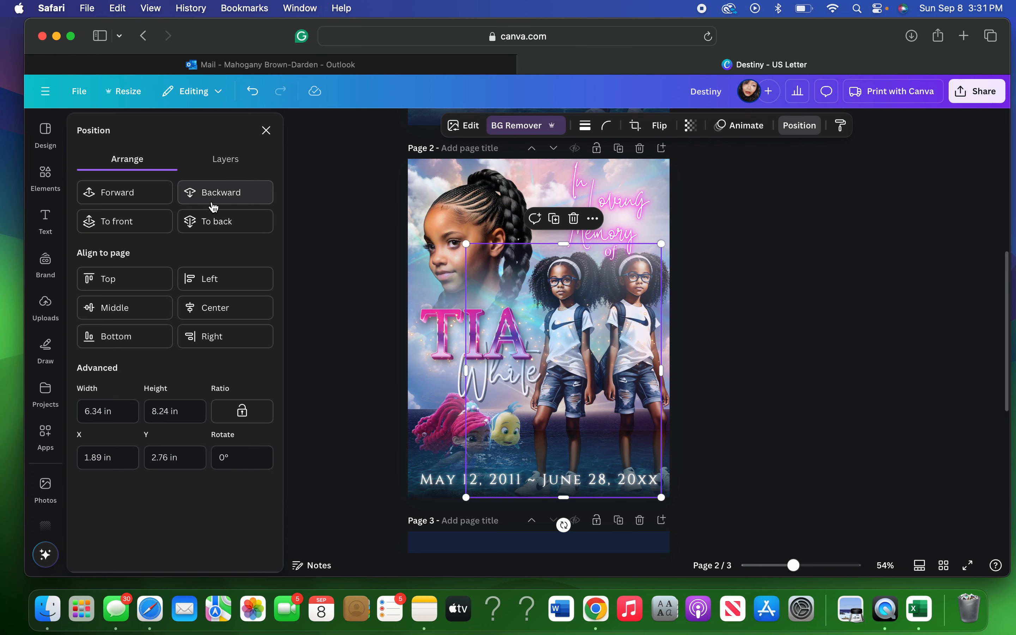
Move the twins image forward three layers.
{"action": "left_click", "coordinate": [142, 197]}
{"action": "left_click", "coordinate": [143, 200]}
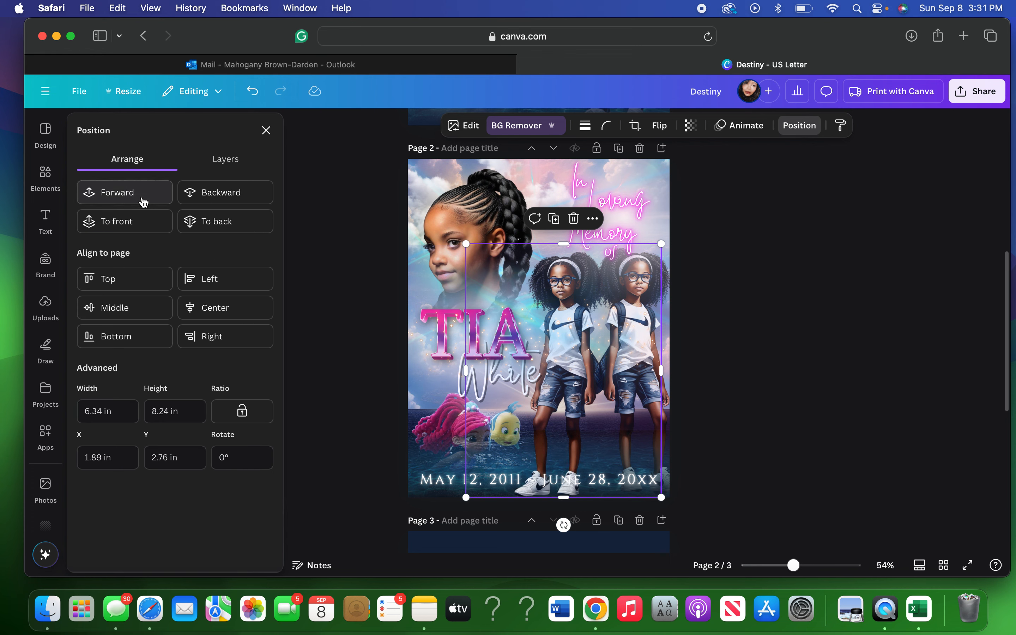
{"action": "left_click", "coordinate": [144, 202]}
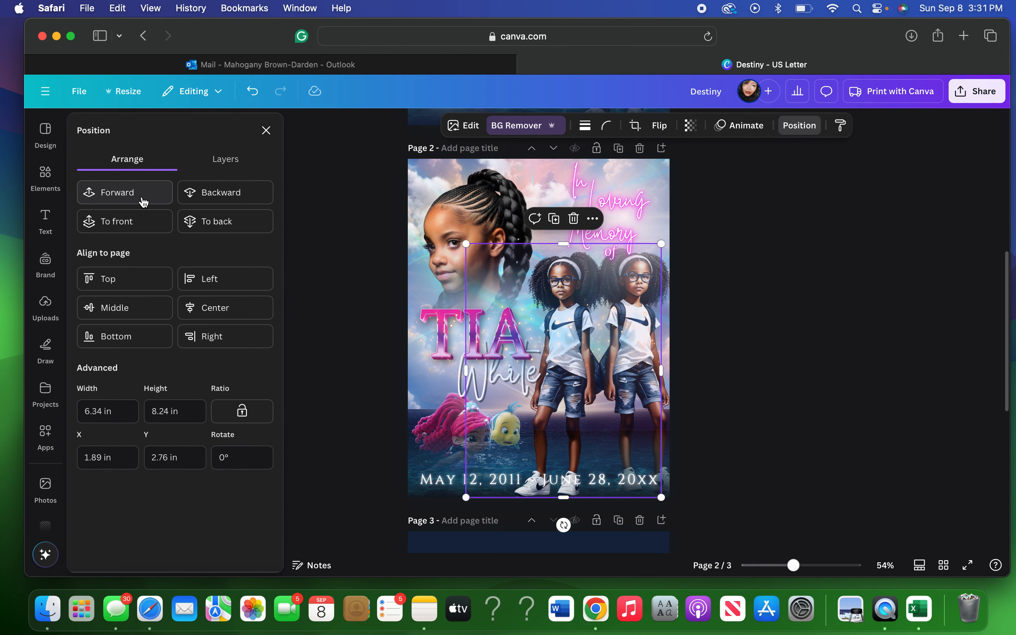
{"action": "left_click", "coordinate": [144, 202]}
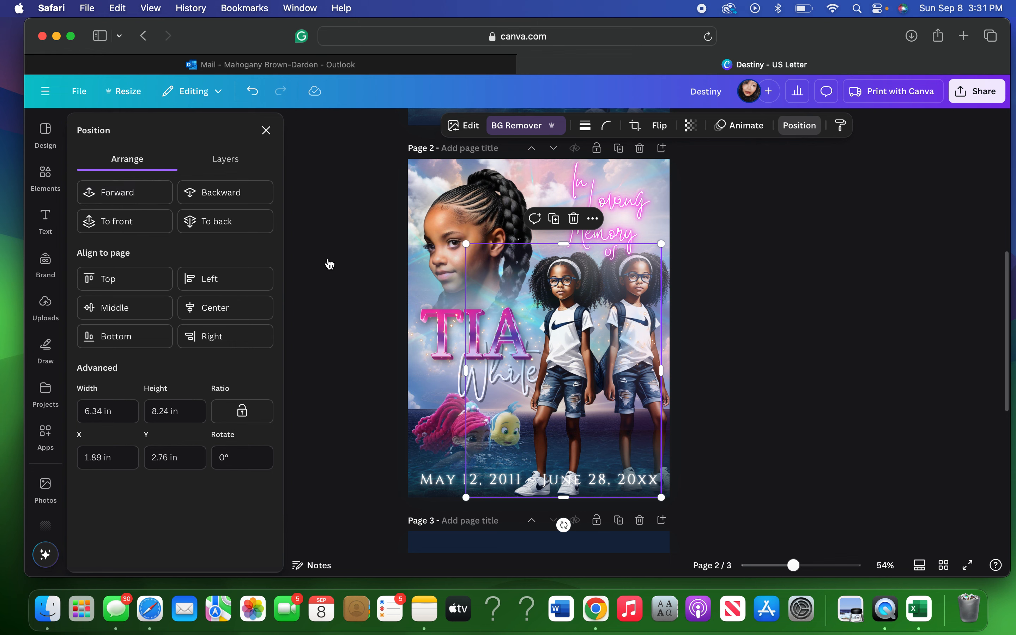
Reselect the twins image, move it forward four layers, then back one so 'of' shows.
{"action": "left_click", "coordinate": [223, 159]}
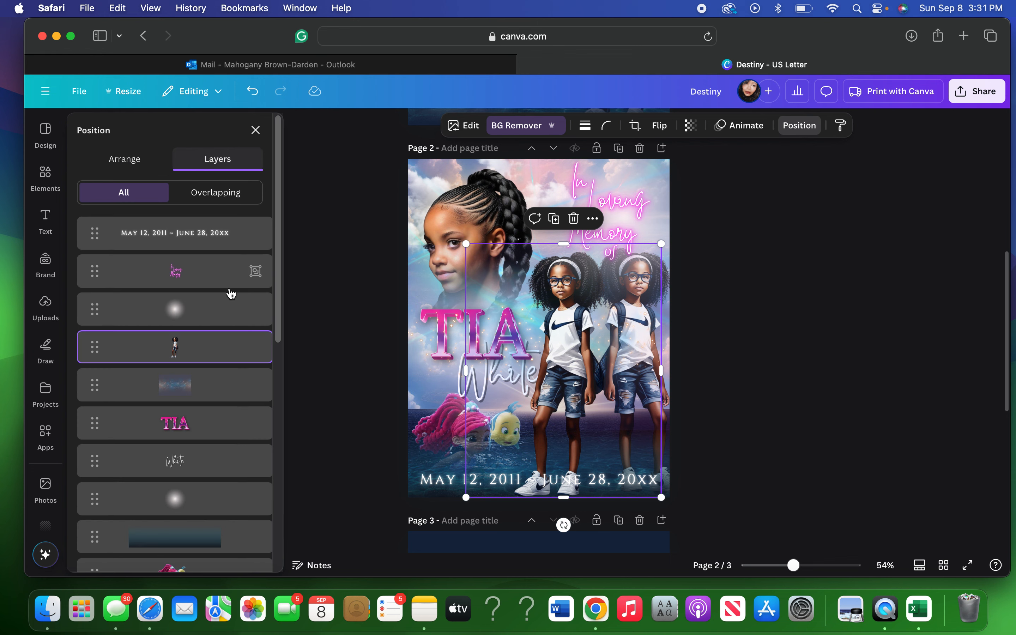
{"action": "scroll", "coordinate": [231, 293], "scroll_direction": "down", "scroll_amount": 6}
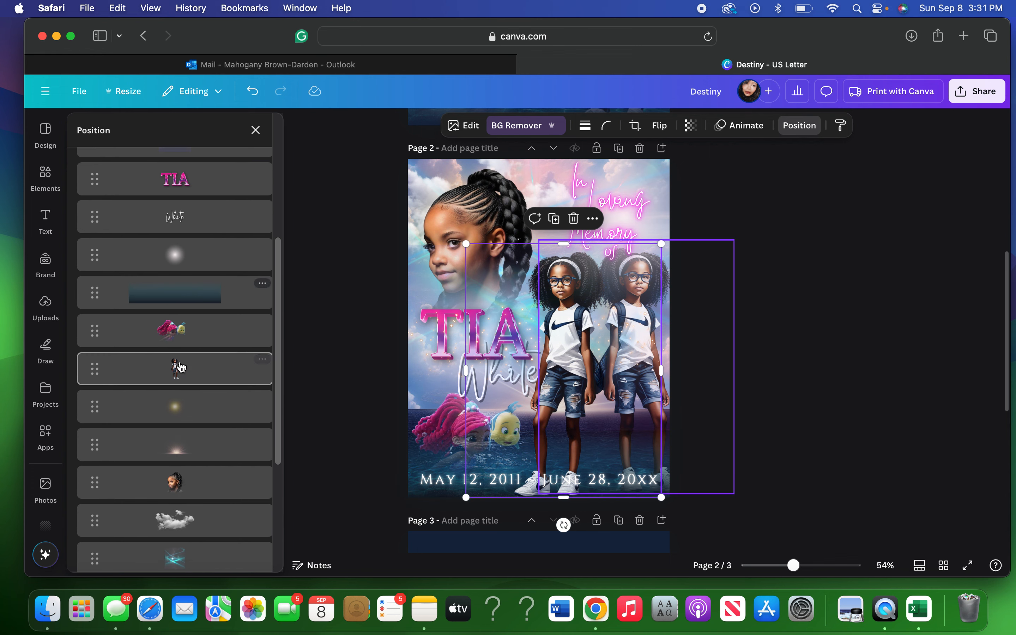
{"action": "left_click", "coordinate": [179, 373]}
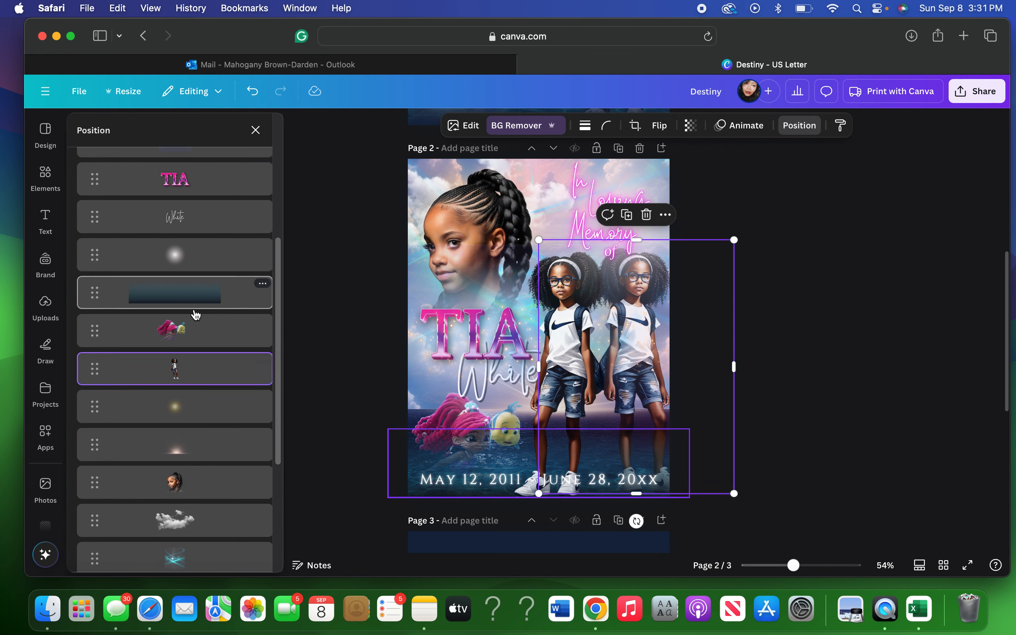
{"action": "scroll", "coordinate": [196, 316], "scroll_direction": "up", "scroll_amount": 6}
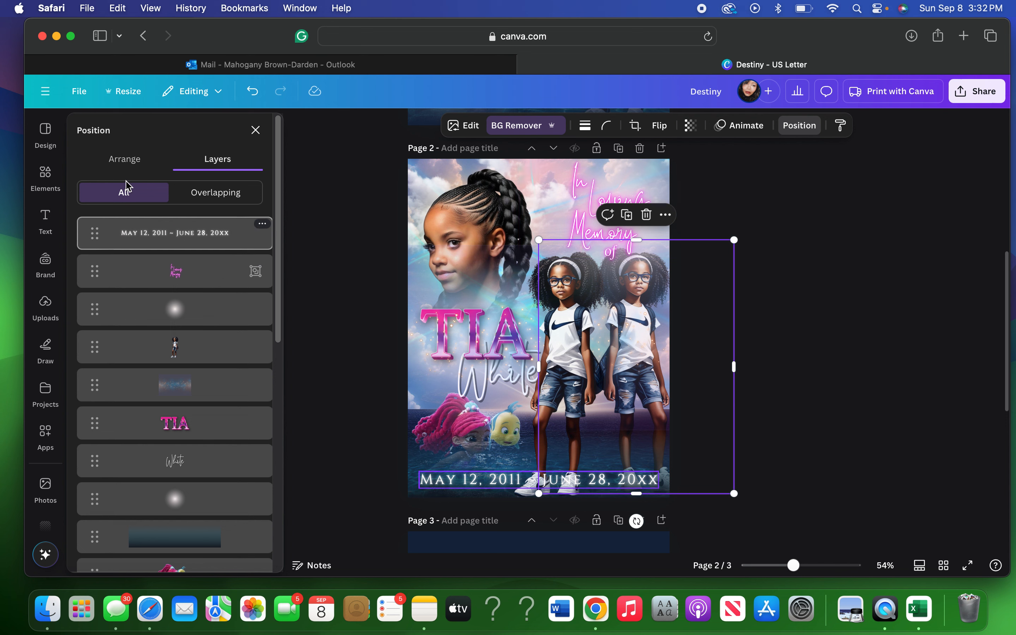
{"action": "left_click", "coordinate": [127, 163]}
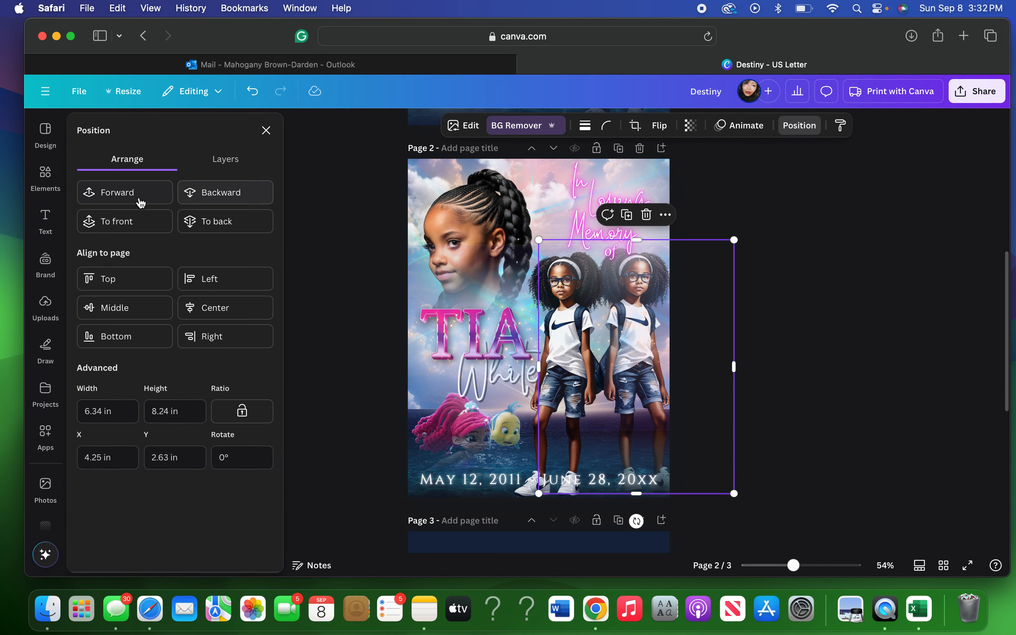
{"action": "left_click", "coordinate": [122, 199]}
{"action": "left_click", "coordinate": [121, 198]}
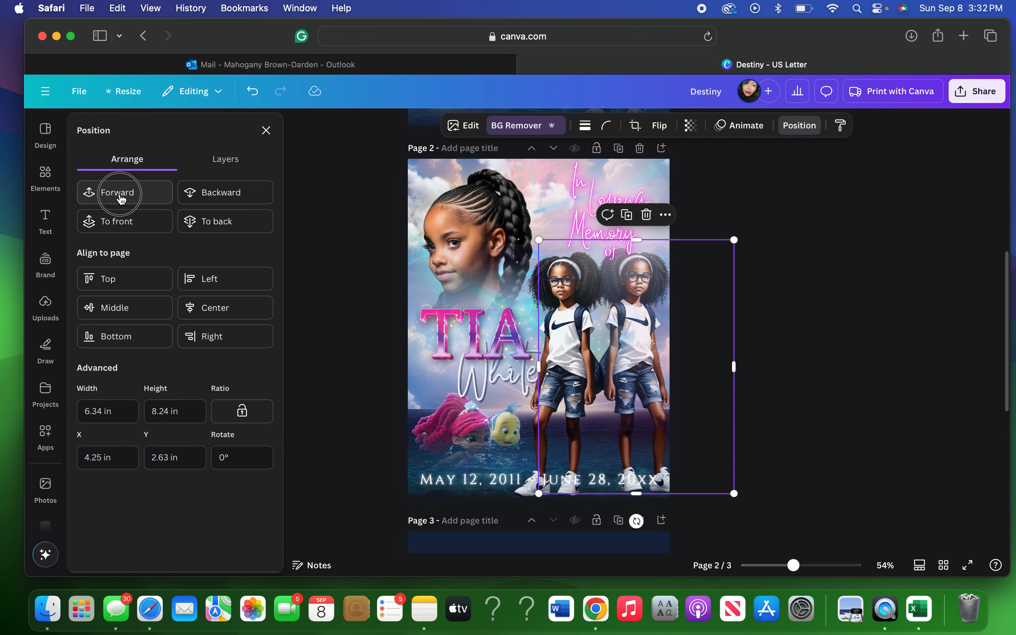
{"action": "left_click", "coordinate": [121, 198]}
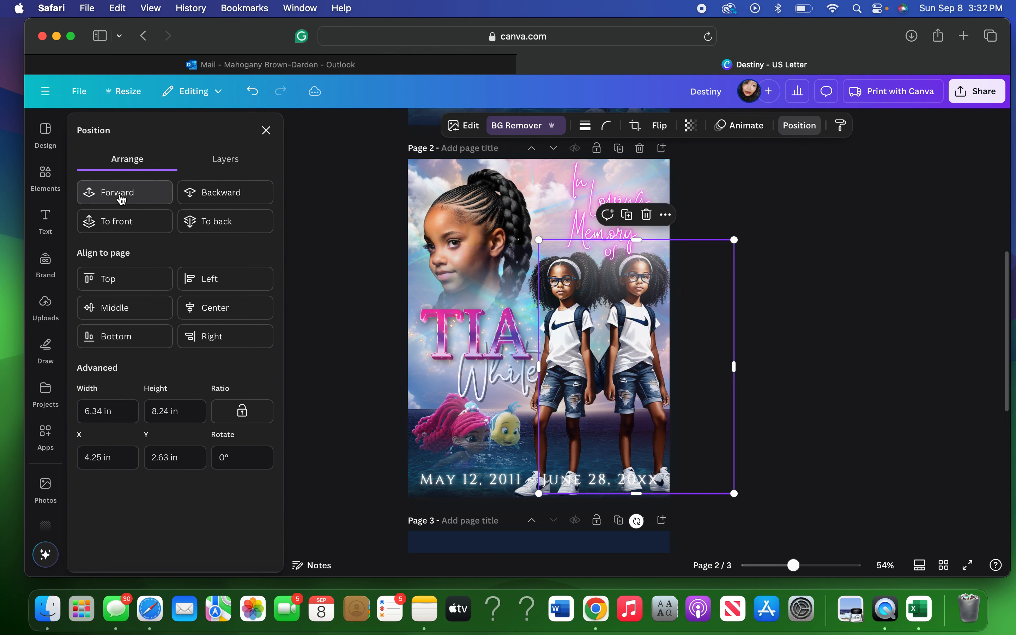
{"action": "left_click", "coordinate": [121, 198]}
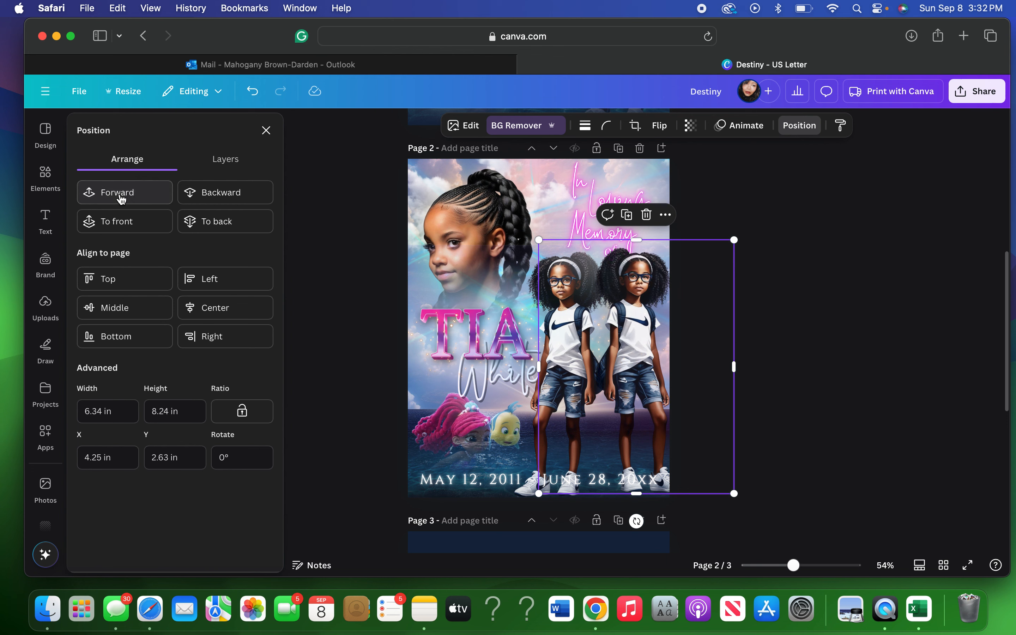
{"action": "left_click", "coordinate": [203, 196]}
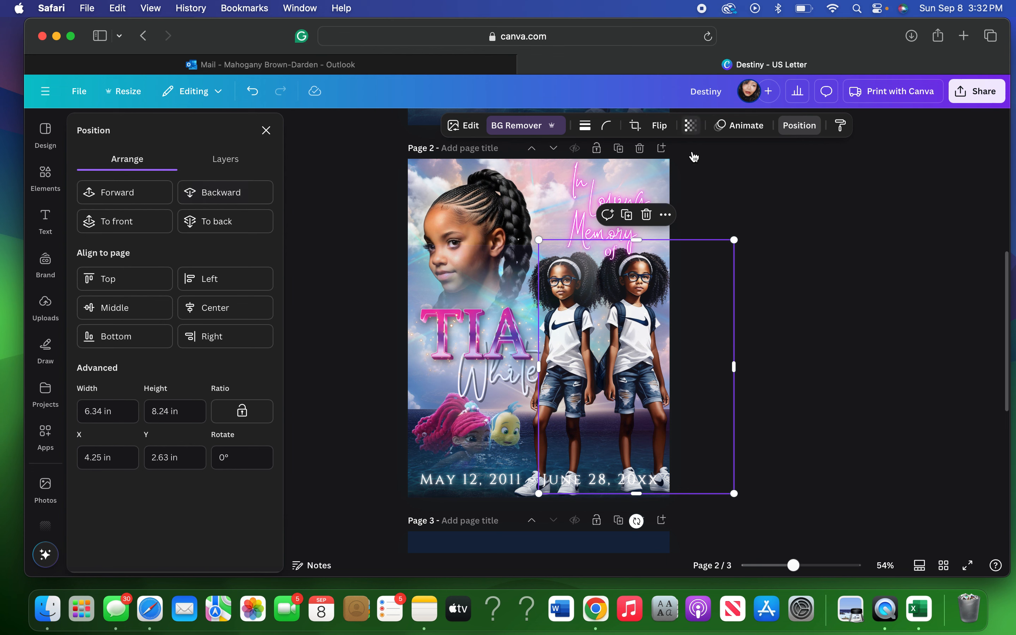
Set the twins image transparency to 82.
{"action": "left_click", "coordinate": [689, 128]}
{"action": "left_click", "coordinate": [709, 176]}
{"action": "left_click_drag", "start_coordinate": [709, 175], "coordinate": [706, 176]}
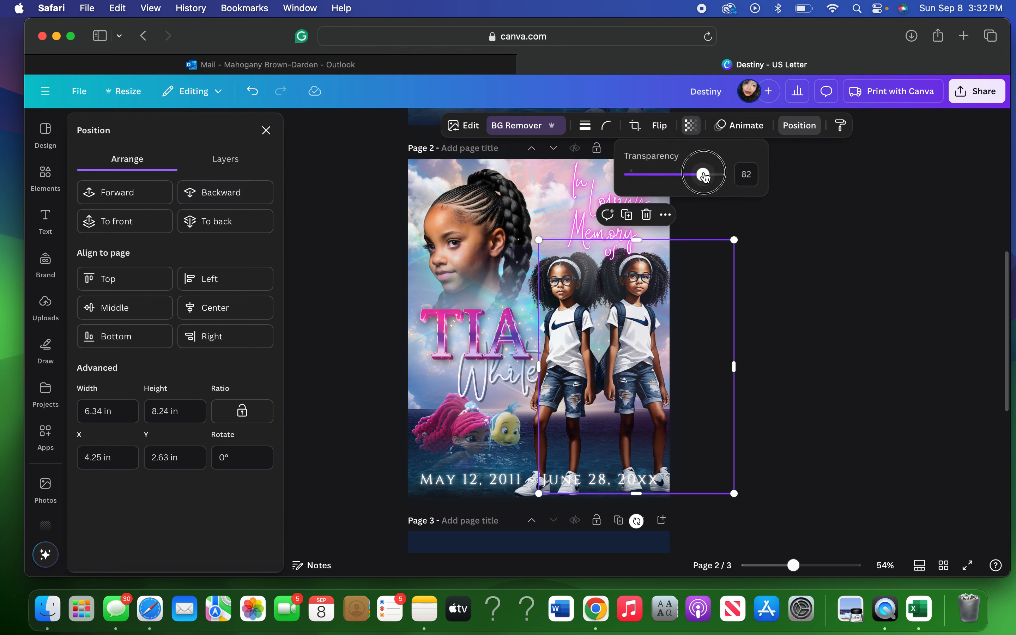
Bring the dark gradient strip at the bottom to the front.
{"action": "left_click", "coordinate": [227, 164]}
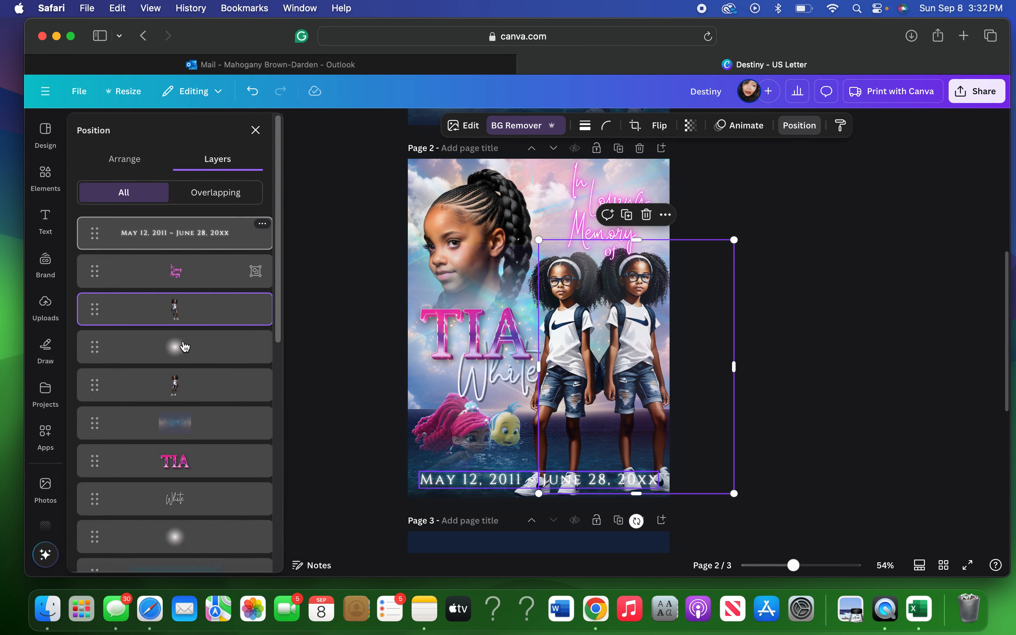
{"action": "scroll", "coordinate": [185, 346], "scroll_direction": "down", "scroll_amount": 2}
{"action": "scroll", "coordinate": [185, 346], "scroll_direction": "down", "scroll_amount": 3}
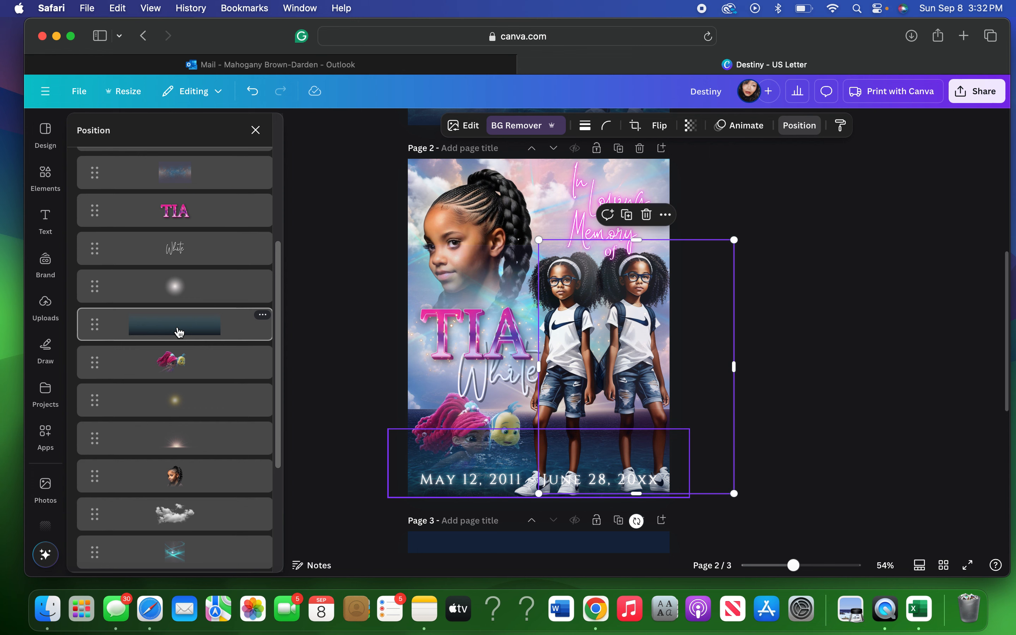
{"action": "left_click", "coordinate": [179, 332]}
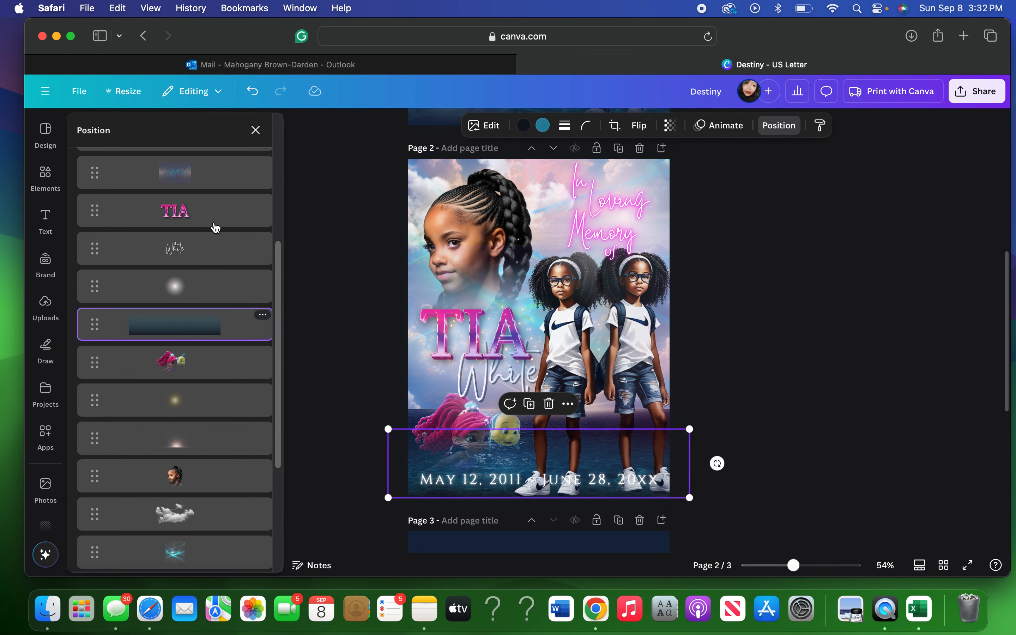
{"action": "scroll", "coordinate": [217, 227], "scroll_direction": "down", "scroll_amount": 3}
{"action": "scroll", "coordinate": [217, 227], "scroll_direction": "up", "scroll_amount": 10}
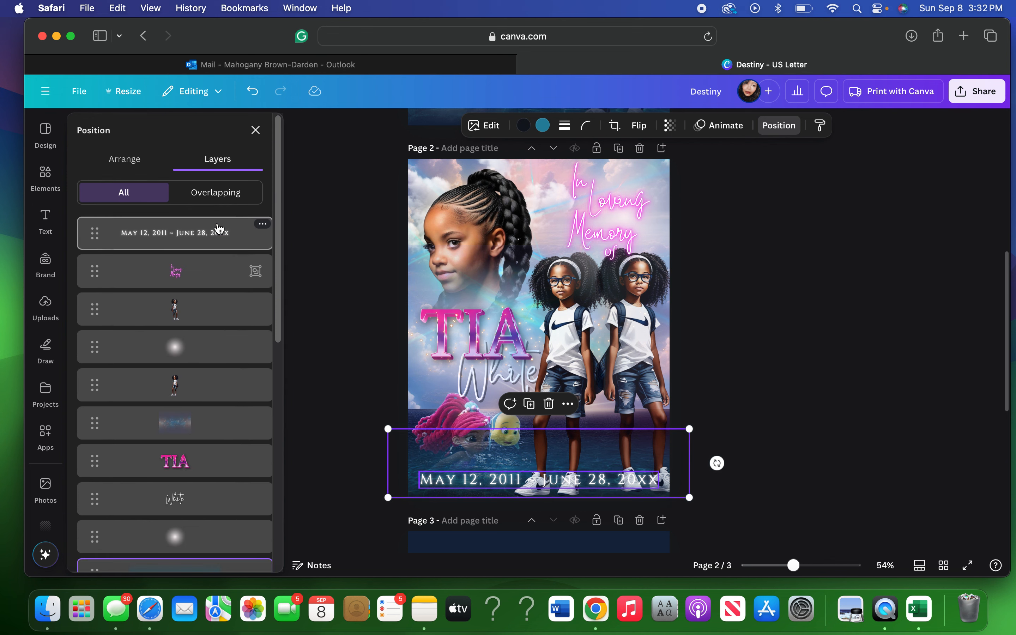
{"action": "left_click", "coordinate": [136, 159]}
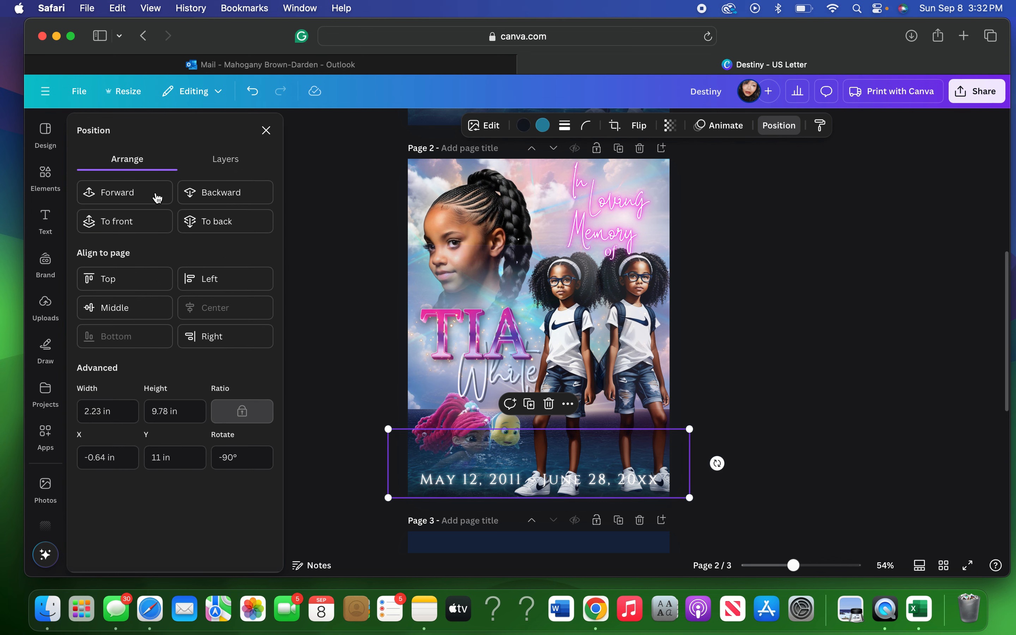
{"action": "left_click", "coordinate": [123, 227]}
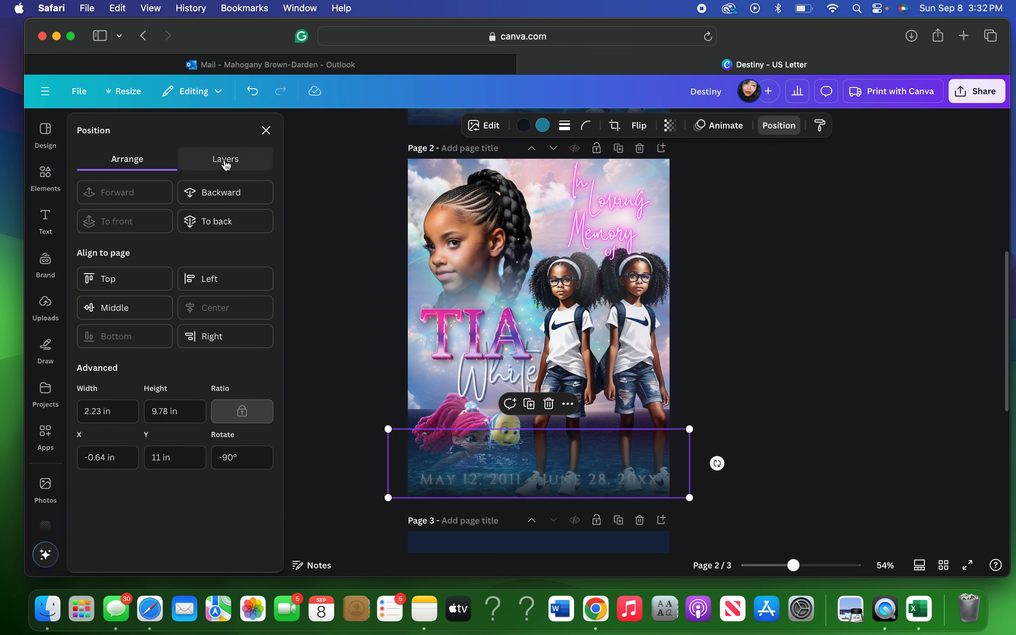
Bring the date text to the very front of the layer stack.
{"action": "left_click", "coordinate": [225, 162]}
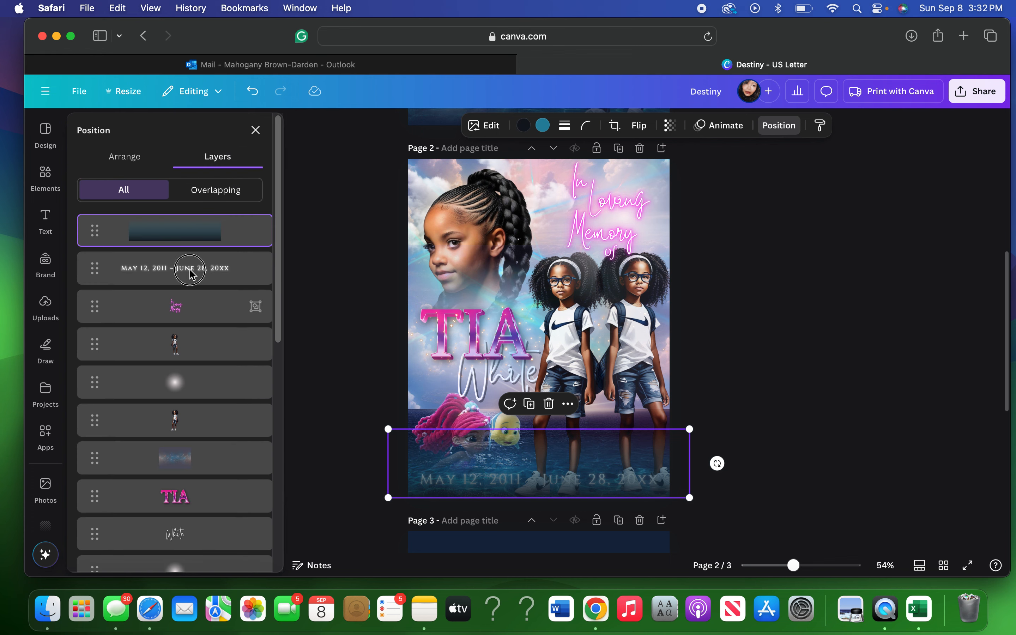
{"action": "left_click", "coordinate": [137, 163]}
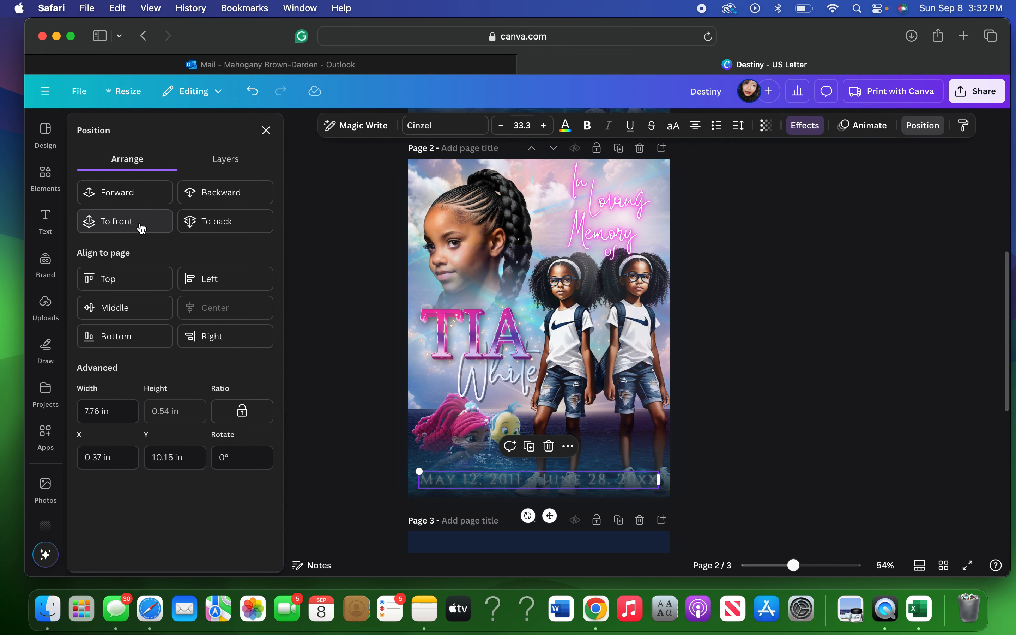
{"action": "left_click", "coordinate": [142, 227]}
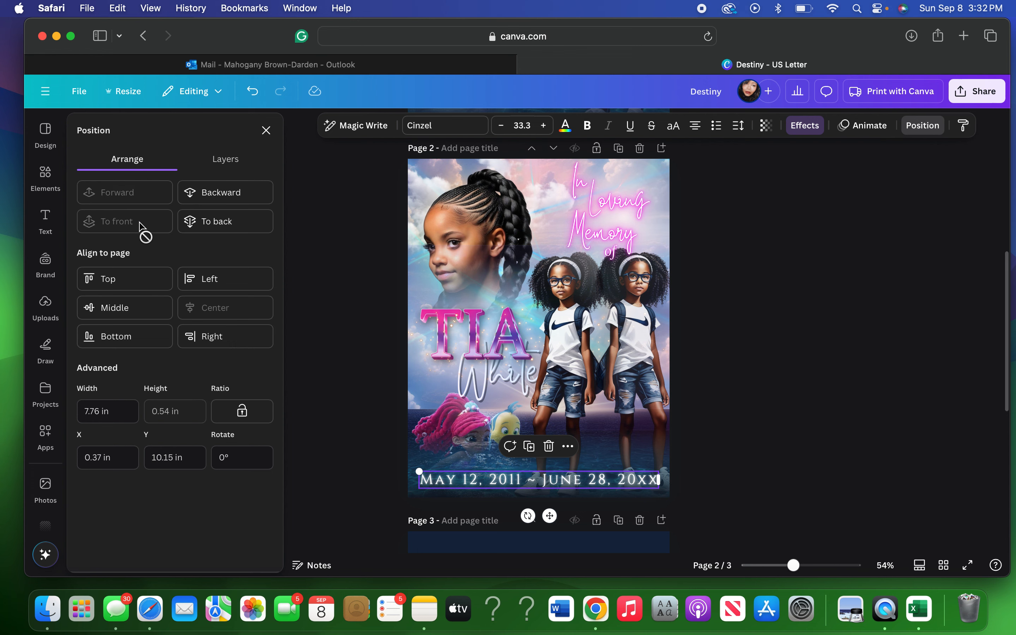
{"action": "left_click", "coordinate": [746, 363]}
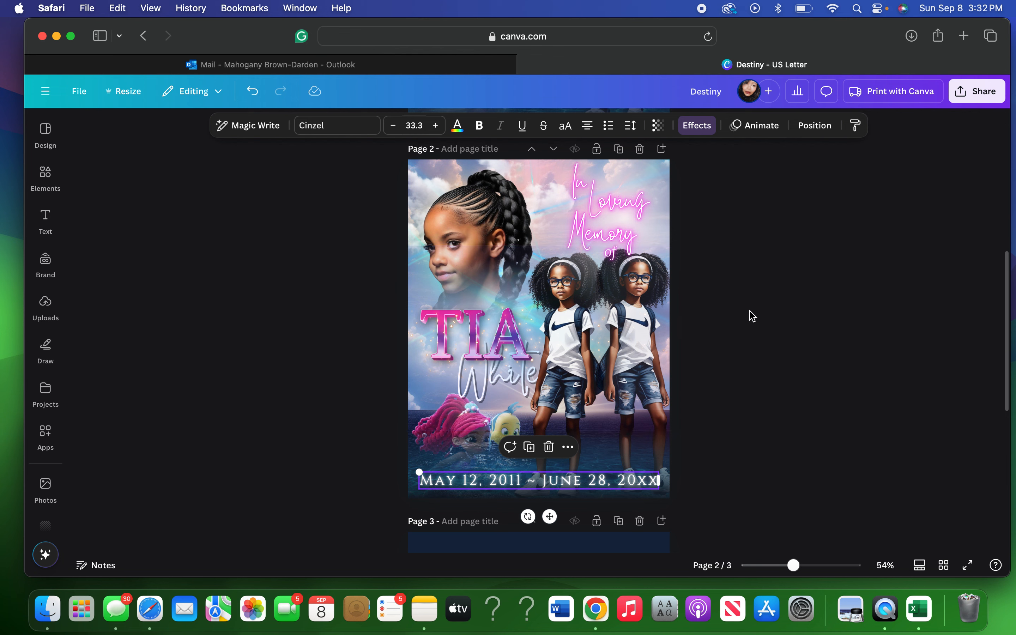
Select the 'In Loving Memory of' text group and try a mint colour from the photo colours.
{"action": "left_click", "coordinate": [739, 341]}
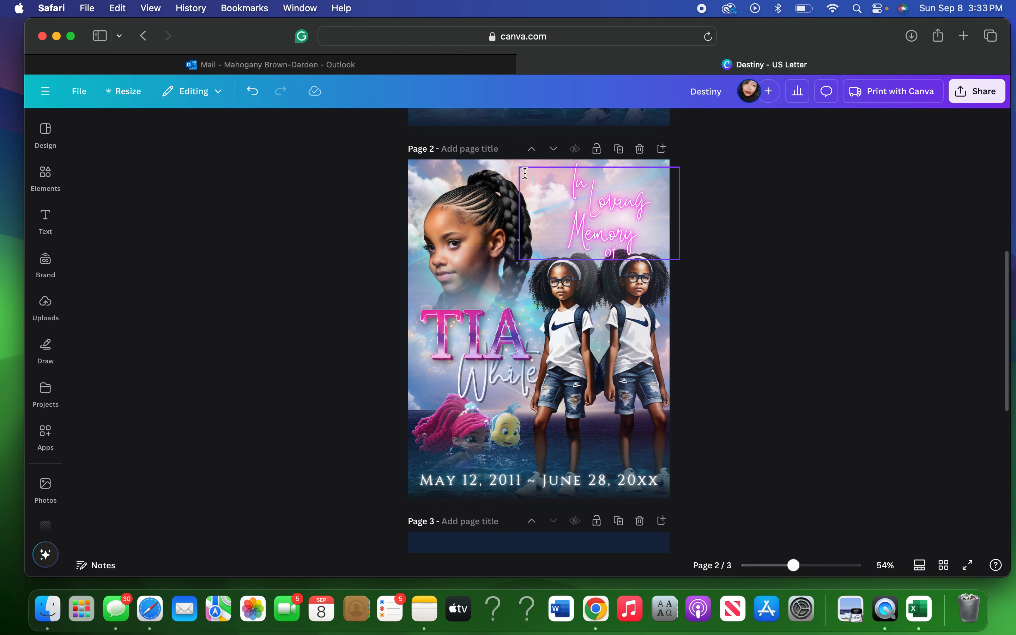
{"action": "left_click", "coordinate": [561, 167]}
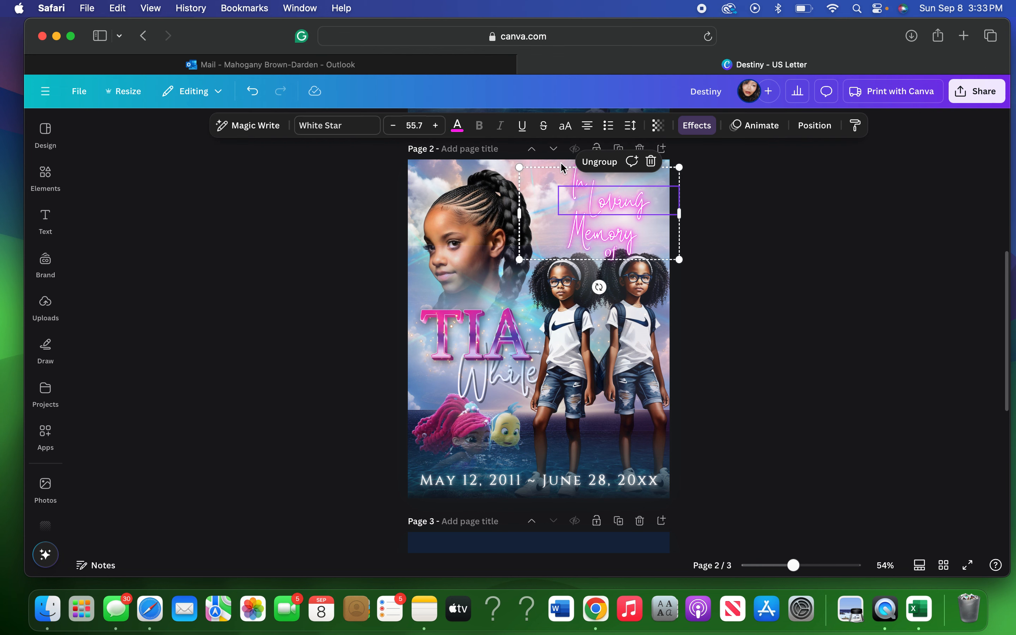
{"action": "left_click", "coordinate": [519, 178]}
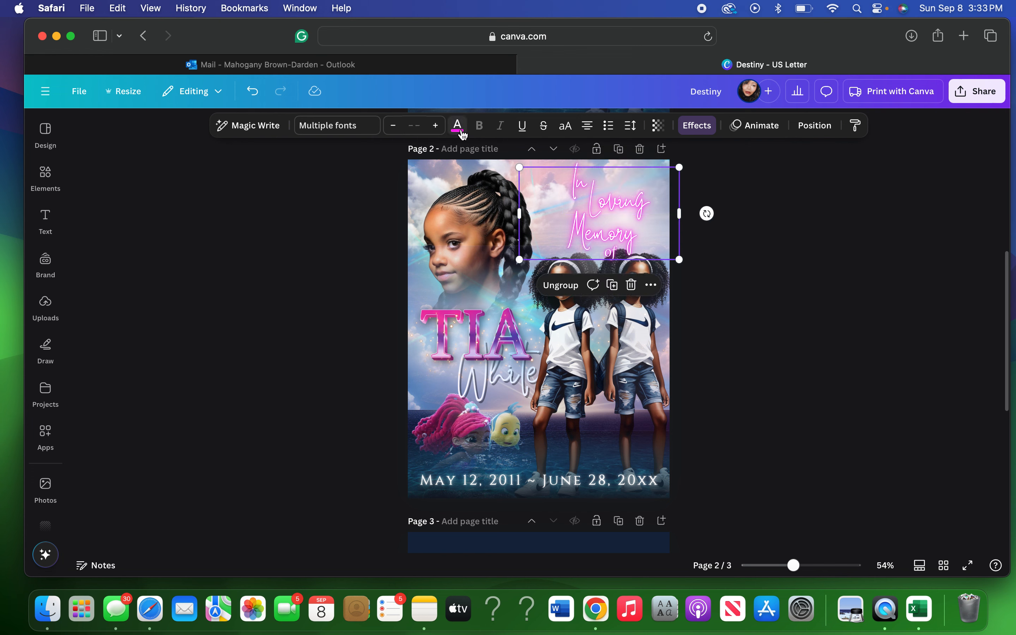
{"action": "left_click", "coordinate": [458, 126]}
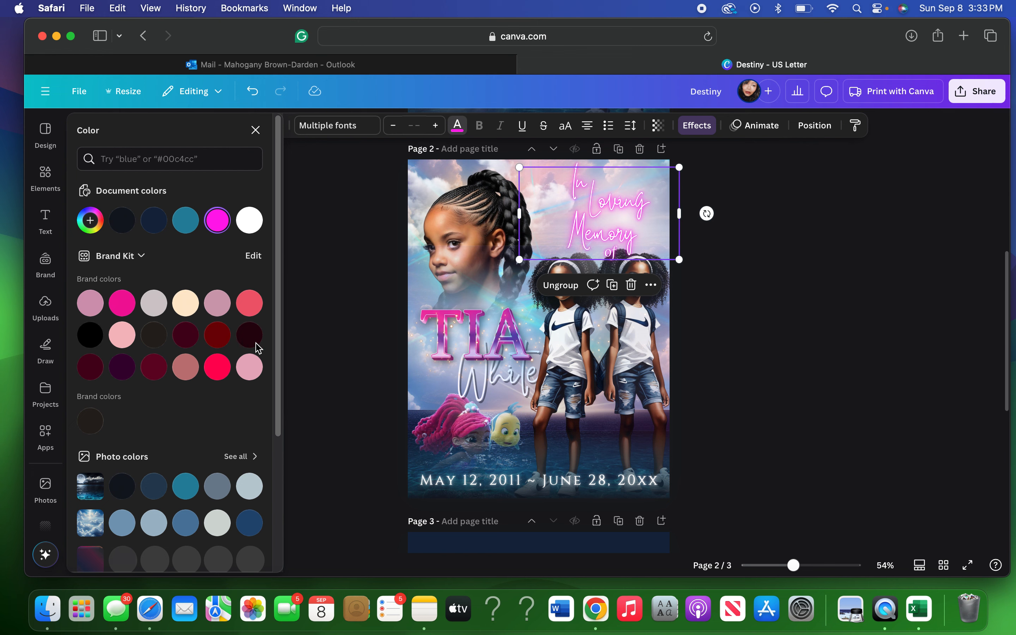
{"action": "scroll", "coordinate": [223, 348], "scroll_direction": "down", "scroll_amount": 2}
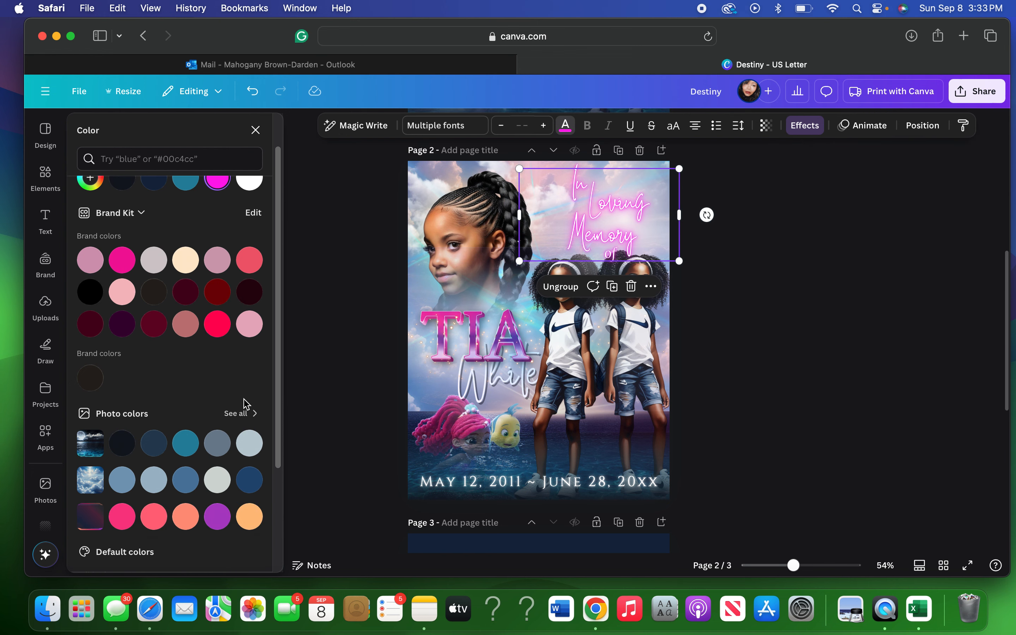
{"action": "left_click", "coordinate": [238, 416]}
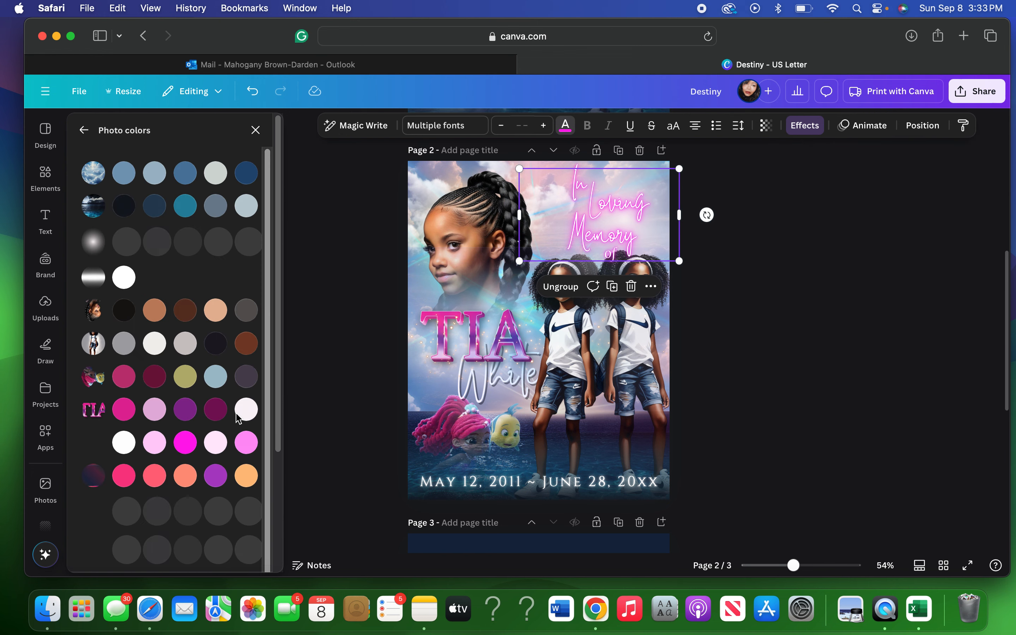
{"action": "scroll", "coordinate": [235, 416], "scroll_direction": "down", "scroll_amount": 2}
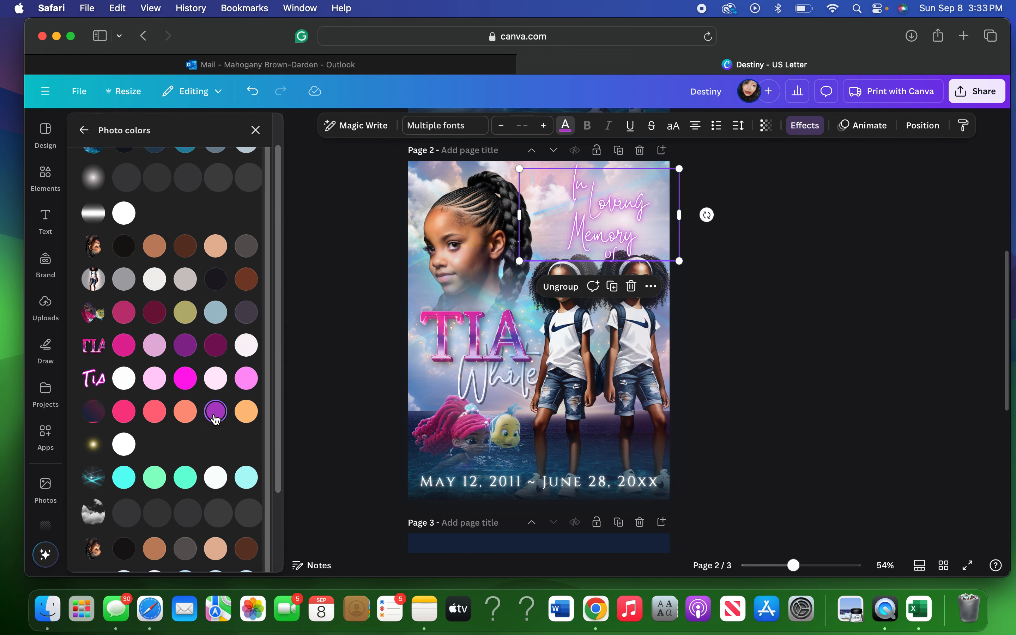
{"action": "scroll", "coordinate": [216, 416], "scroll_direction": "down", "scroll_amount": 1}
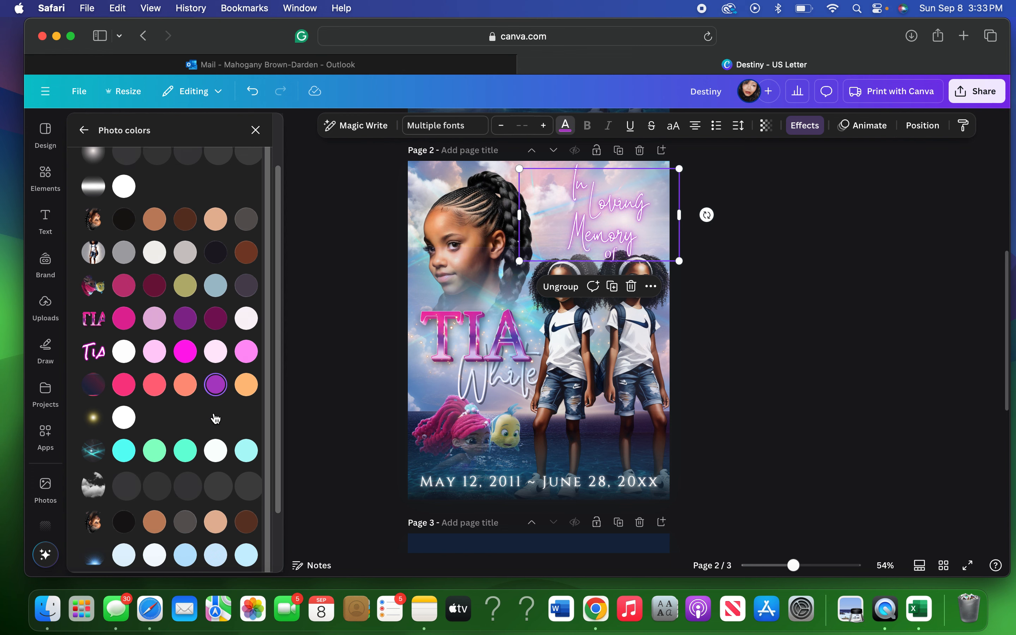
{"action": "left_click", "coordinate": [186, 451]}
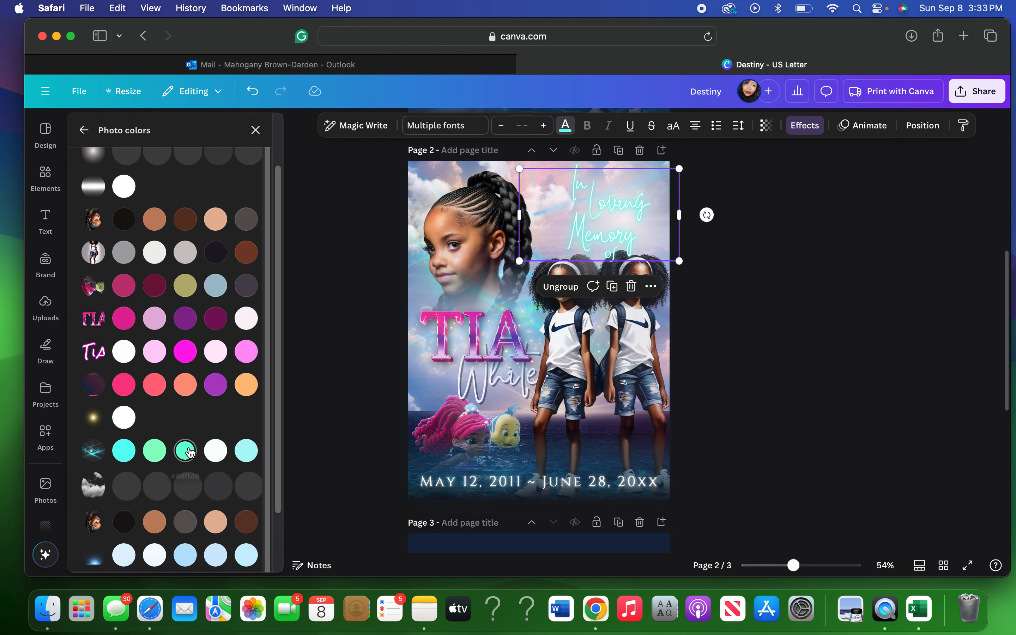
Recolour the 'In Loving Memory of' text purple instead and deselect it.
{"action": "left_click", "coordinate": [186, 320]}
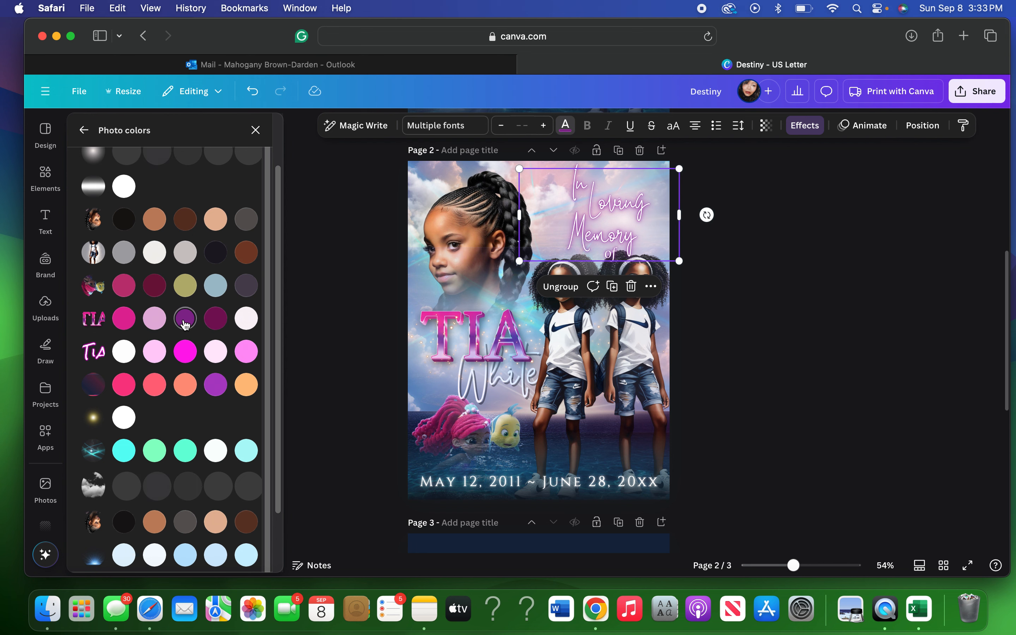
{"action": "scroll", "coordinate": [755, 376], "scroll_direction": "up", "scroll_amount": 1}
{"action": "left_click", "coordinate": [756, 374]}
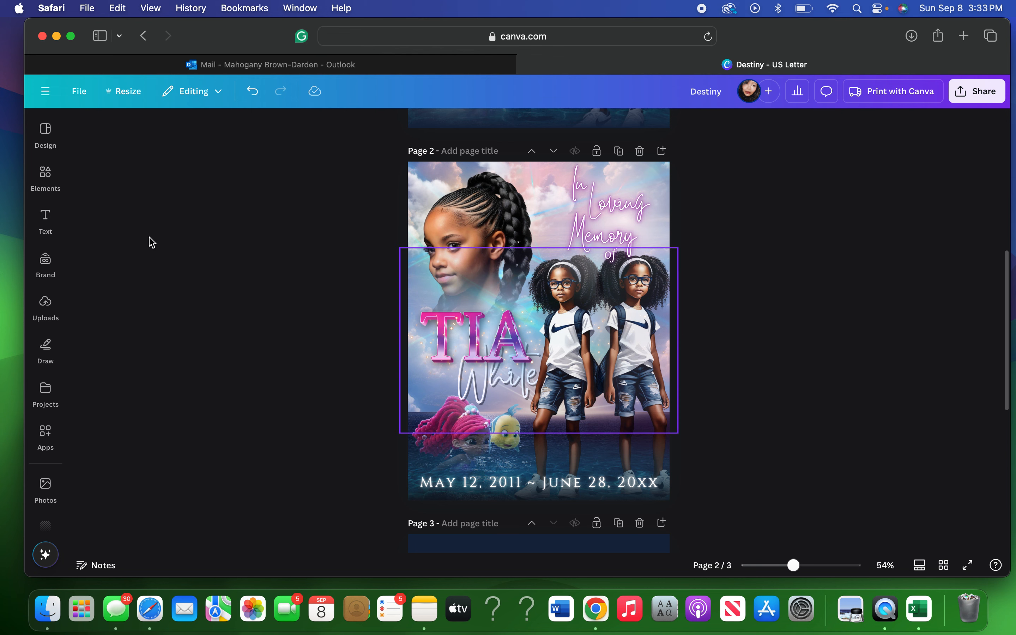
{"action": "left_click", "coordinate": [693, 126]}
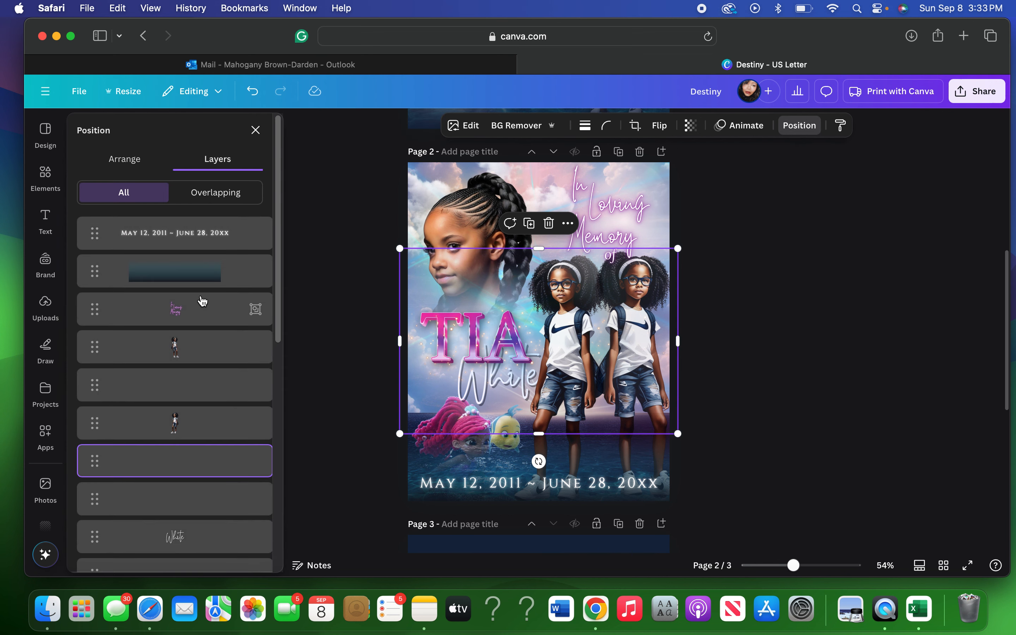
{"action": "scroll", "coordinate": [203, 301], "scroll_direction": "down", "scroll_amount": 5}
{"action": "scroll", "coordinate": [201, 300], "scroll_direction": "down", "scroll_amount": 2}
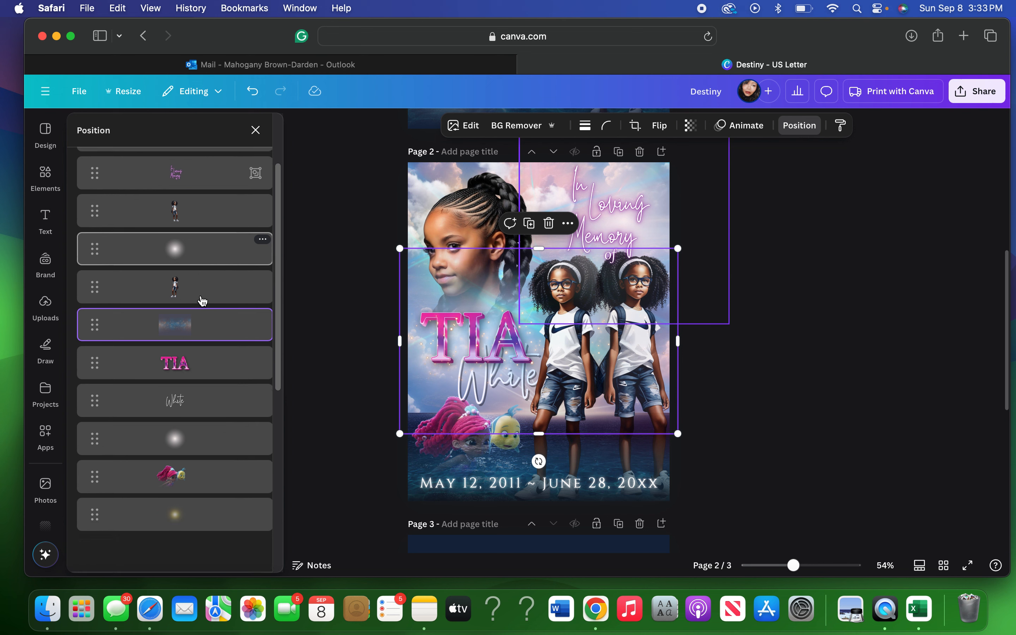
{"action": "left_click", "coordinate": [163, 402]}
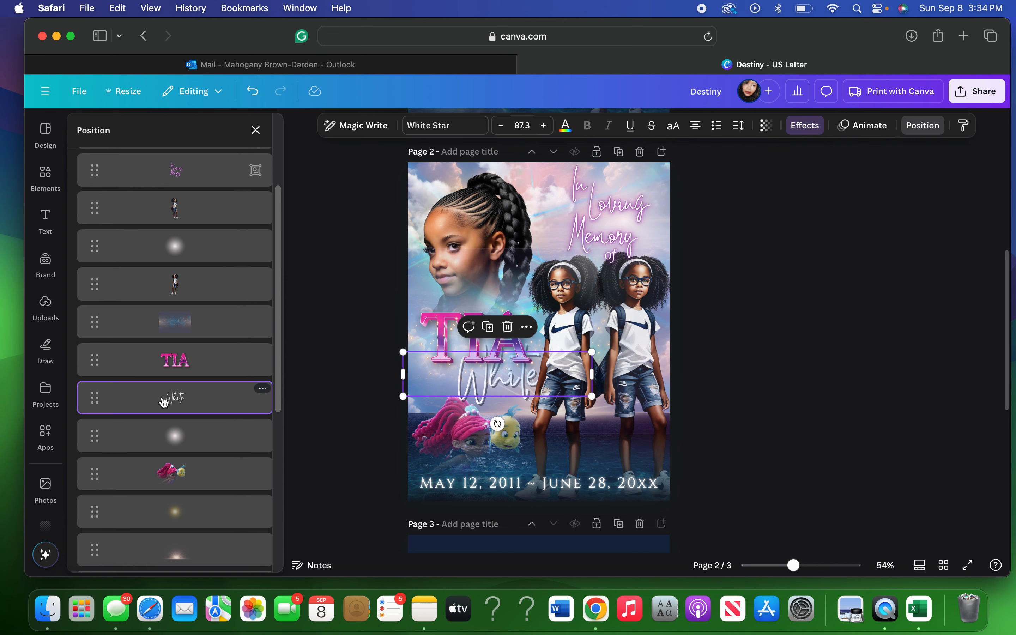
{"action": "left_click", "coordinate": [566, 126]}
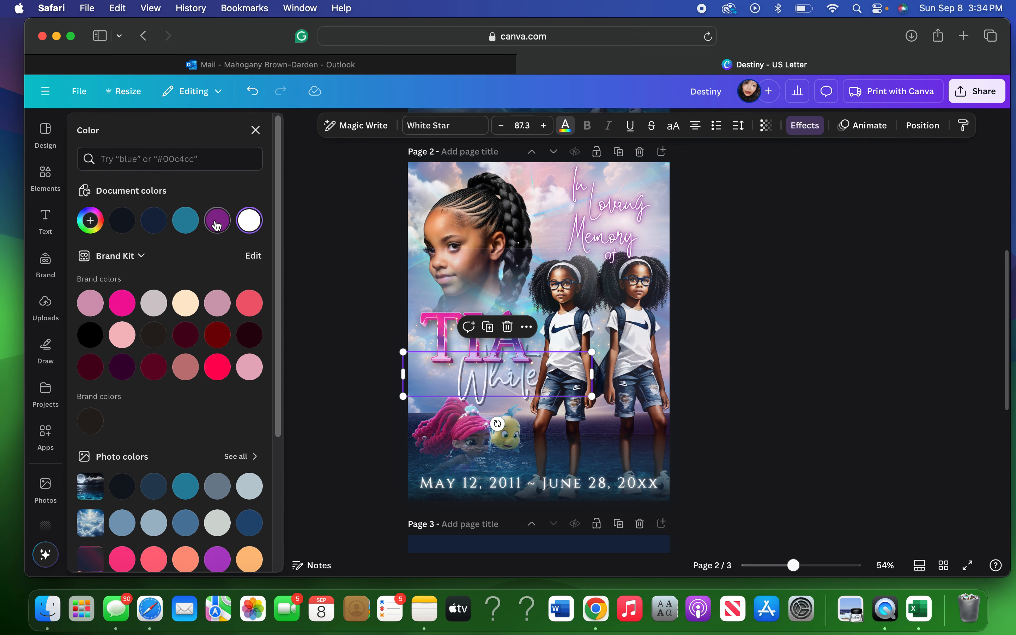
{"action": "left_click", "coordinate": [217, 223]}
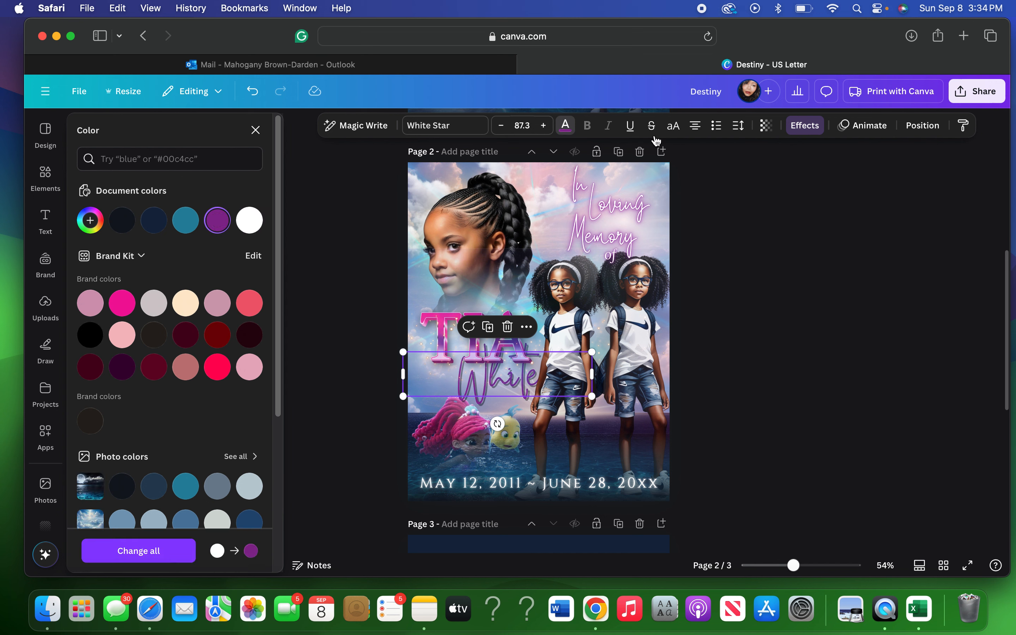
{"action": "left_click", "coordinate": [815, 128]}
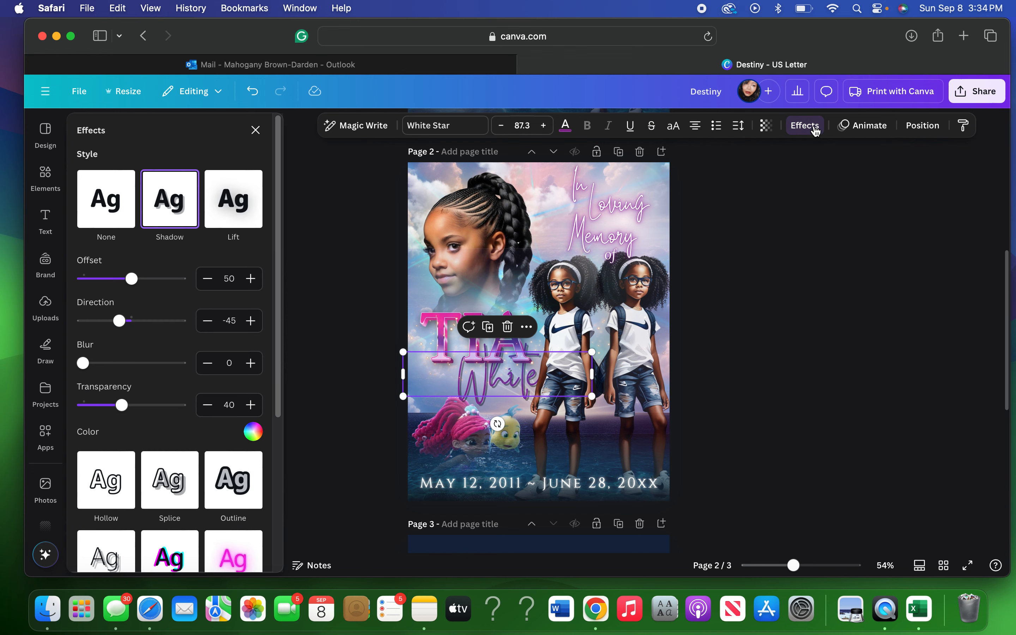
{"action": "left_click", "coordinate": [223, 551]}
{"action": "left_click_drag", "start_coordinate": [131, 437], "coordinate": [185, 439]}
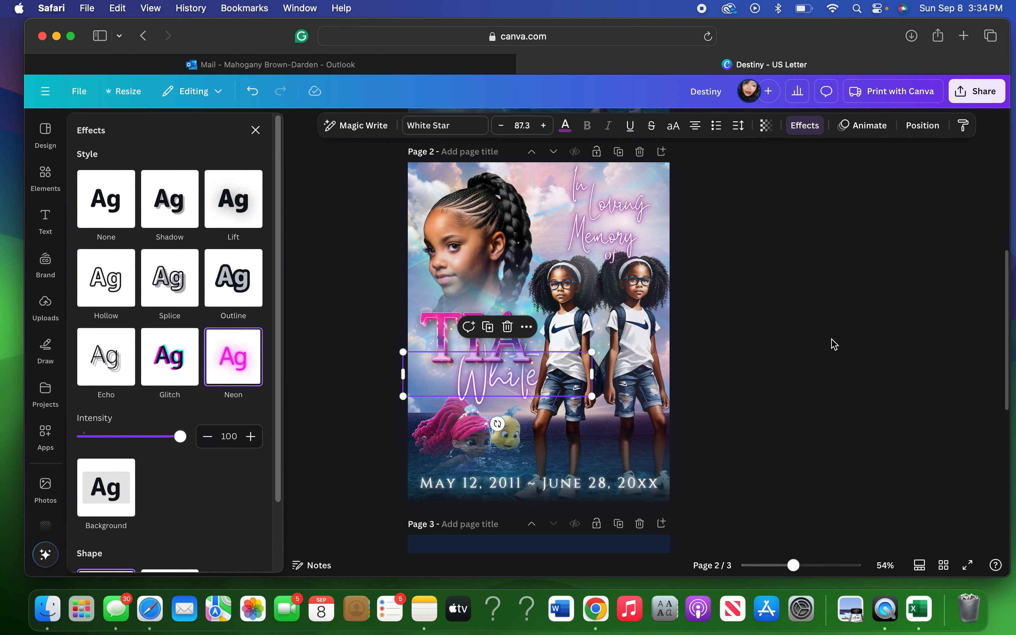
{"action": "left_click", "coordinate": [786, 313]}
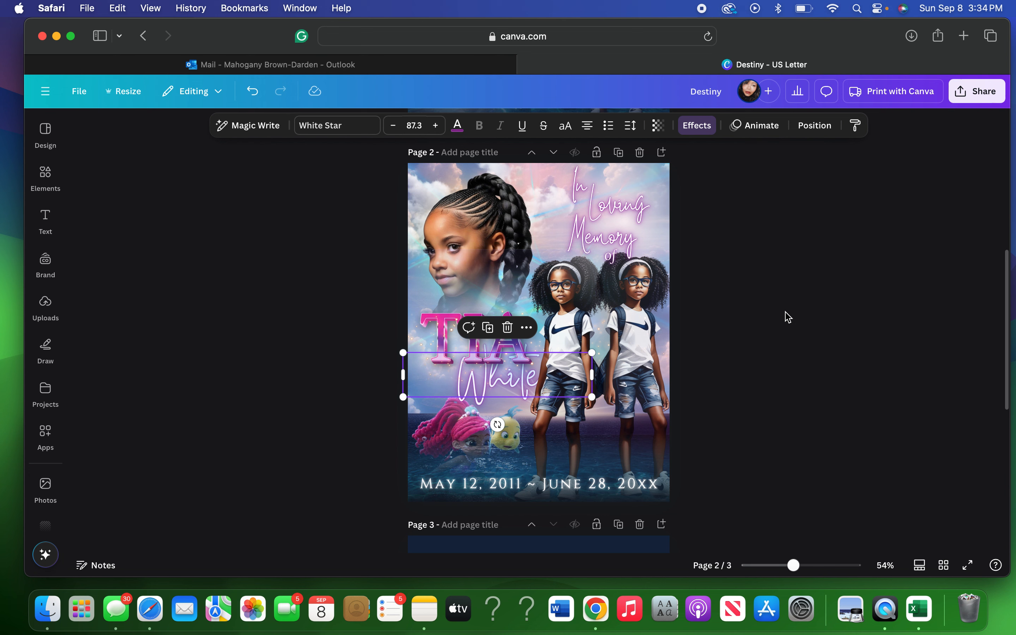
{"action": "left_click", "coordinate": [788, 317]}
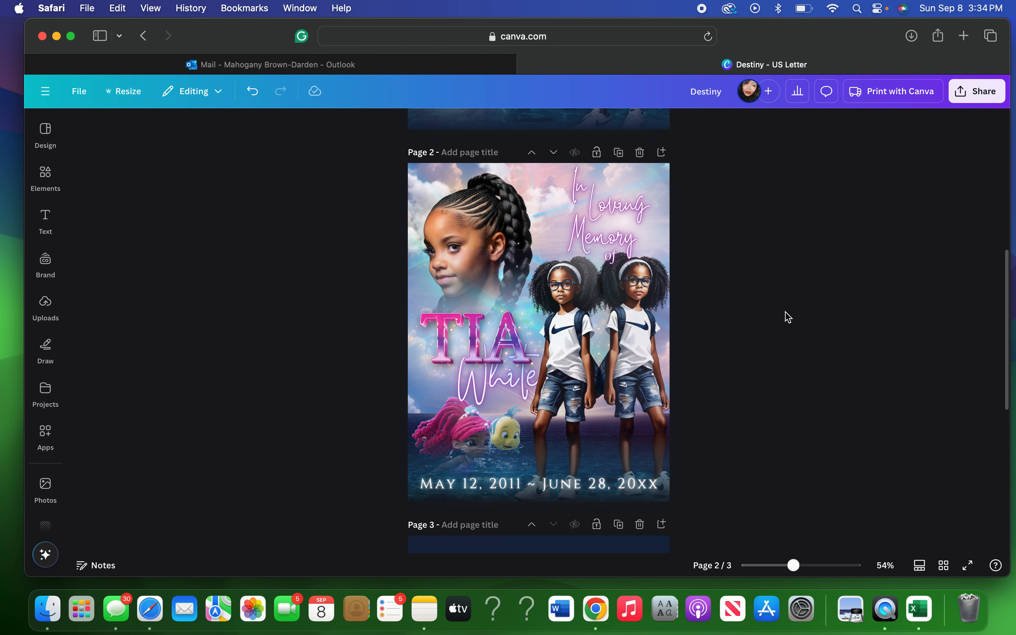
{"action": "left_click", "coordinate": [250, 93]}
{"action": "left_click", "coordinate": [250, 92]}
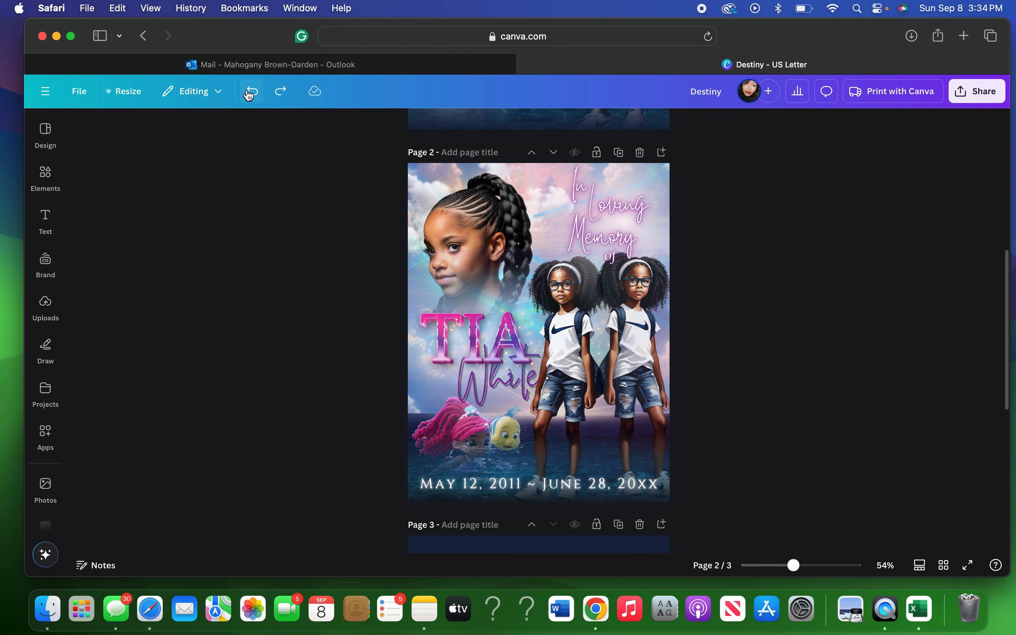
{"action": "left_click", "coordinate": [249, 93]}
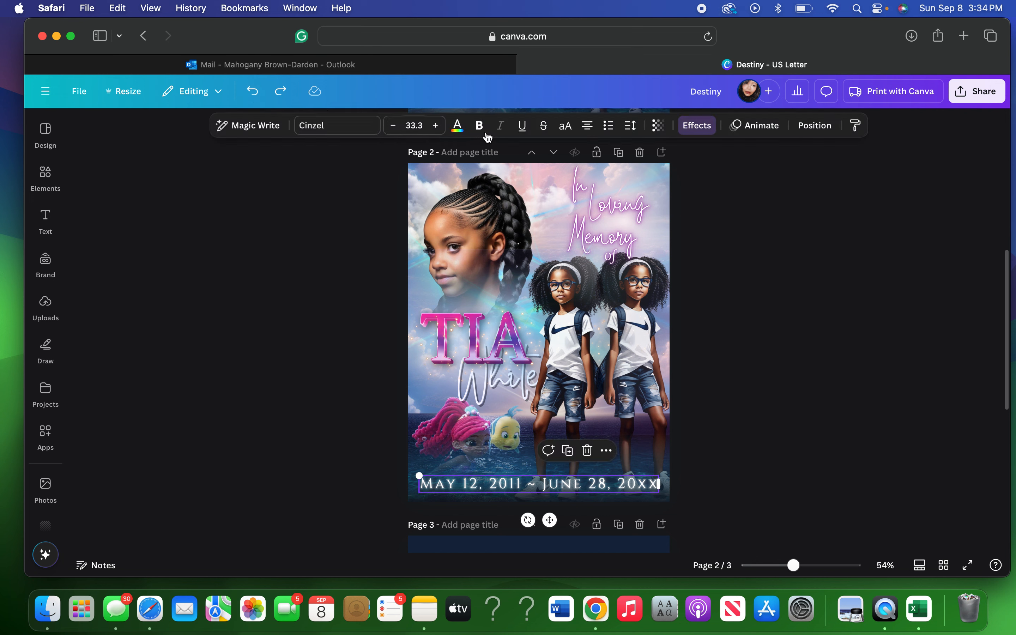
Colour the date line purple and give it a Neon effect at intensity 93.
{"action": "left_click", "coordinate": [458, 125]}
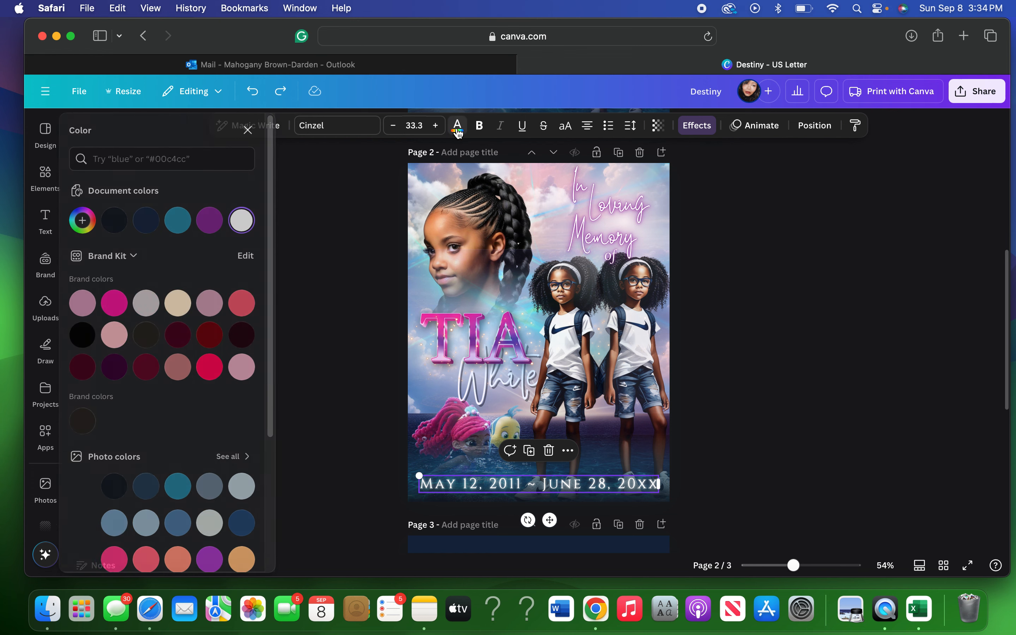
{"action": "left_click", "coordinate": [216, 220]}
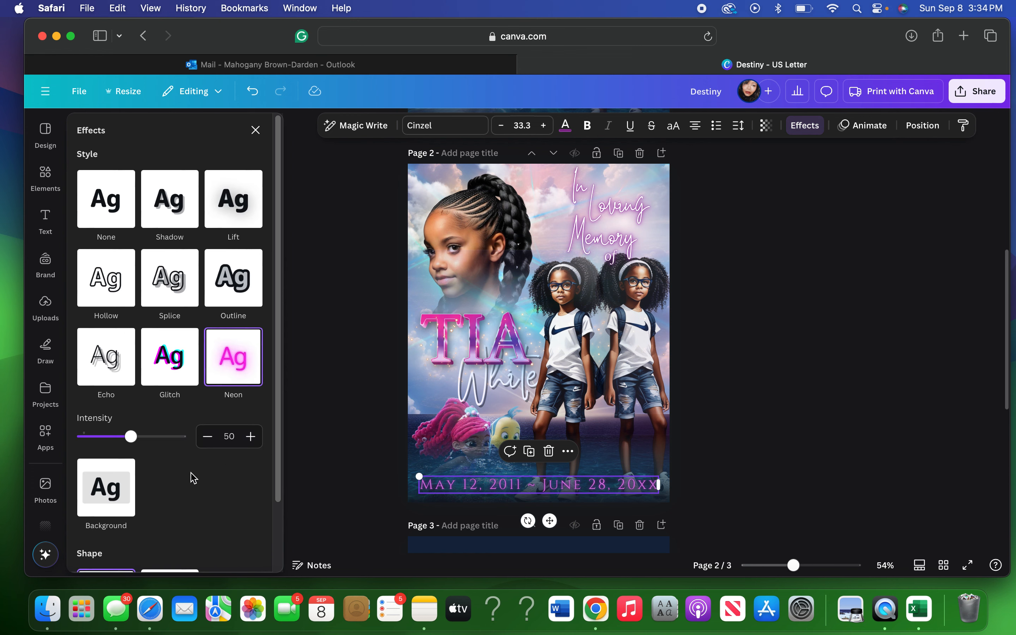
{"action": "left_click_drag", "start_coordinate": [130, 437], "coordinate": [187, 440]}
{"action": "left_click", "coordinate": [771, 395]}
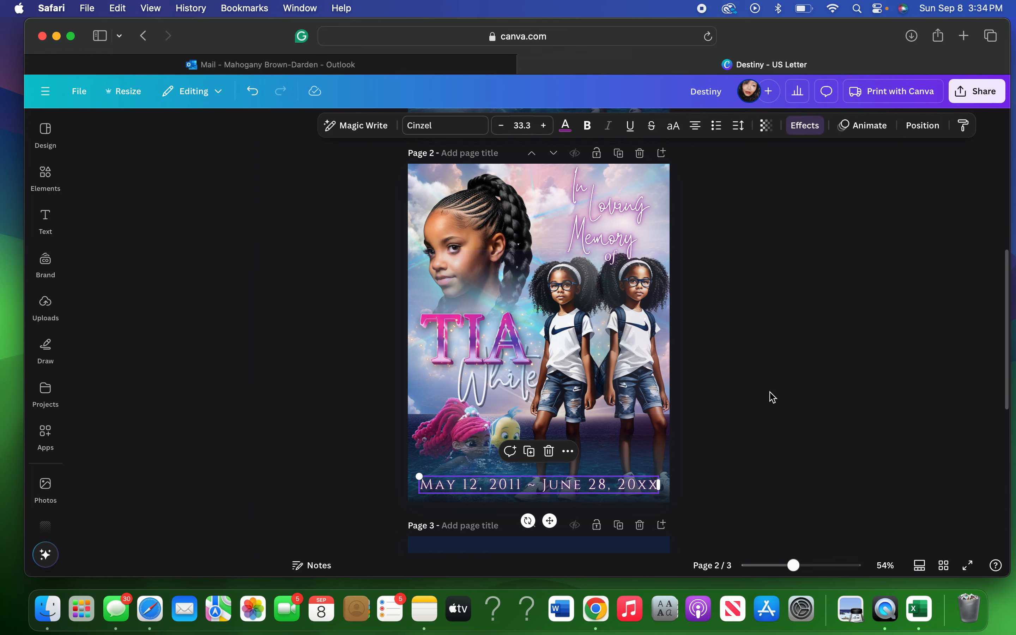
{"action": "left_click", "coordinate": [772, 395]}
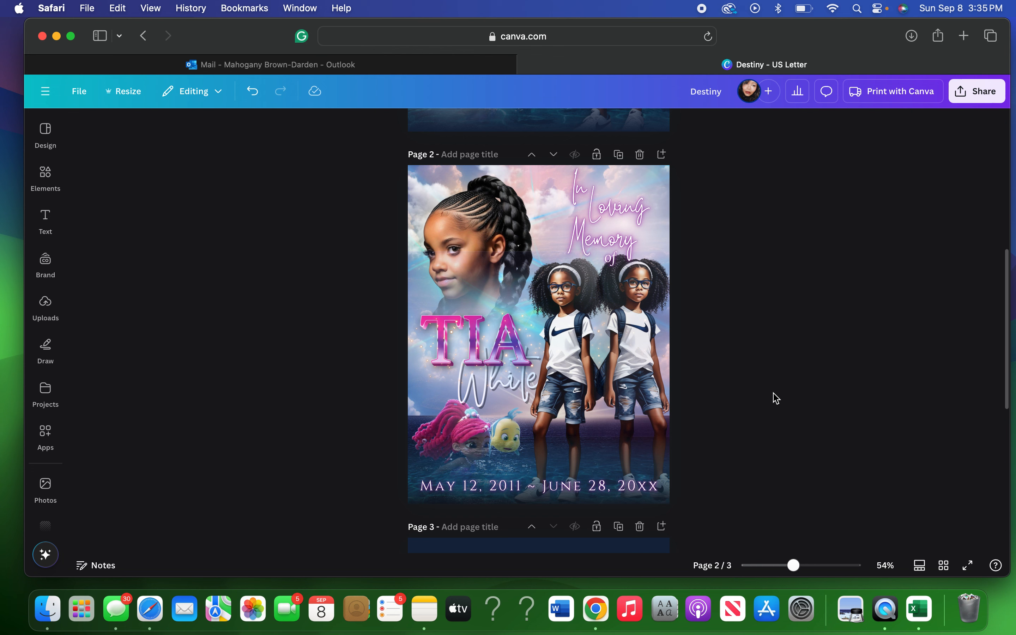
{"action": "left_click", "coordinate": [806, 316]}
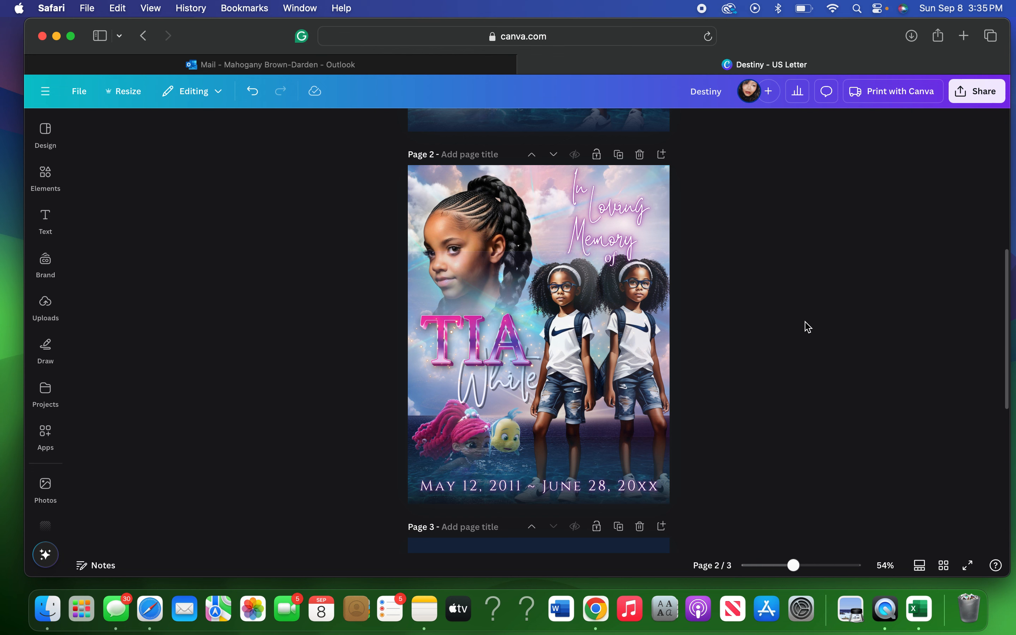